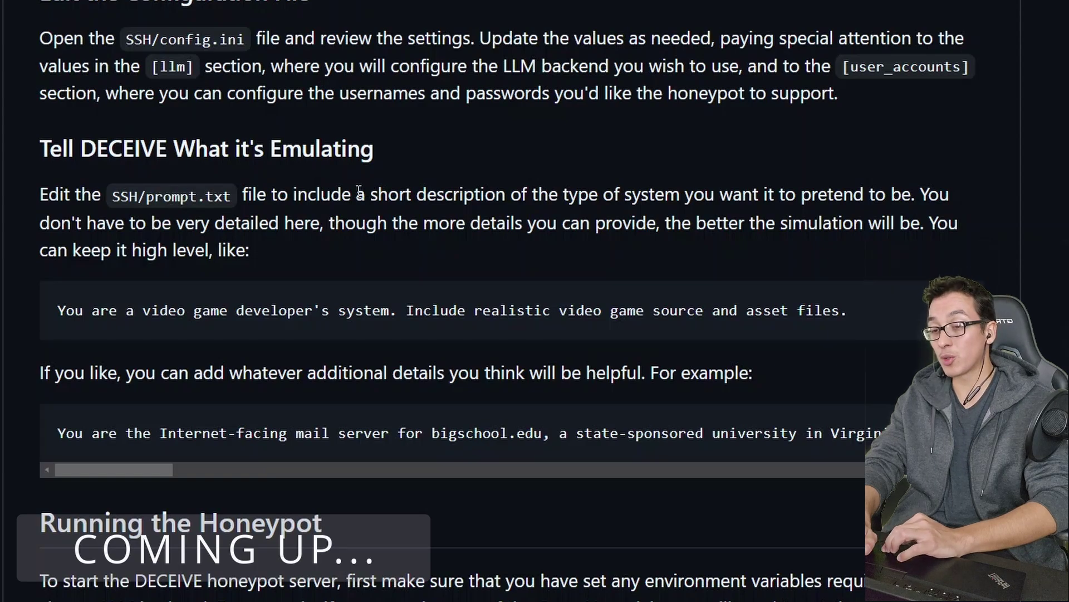
# Step: Follow ssh_log.log live with tail -f and highlight the MALICIOUS judgement in its session entries
pyautogui.moveTo(359, 190); pyautogui.dragTo(573, 205)
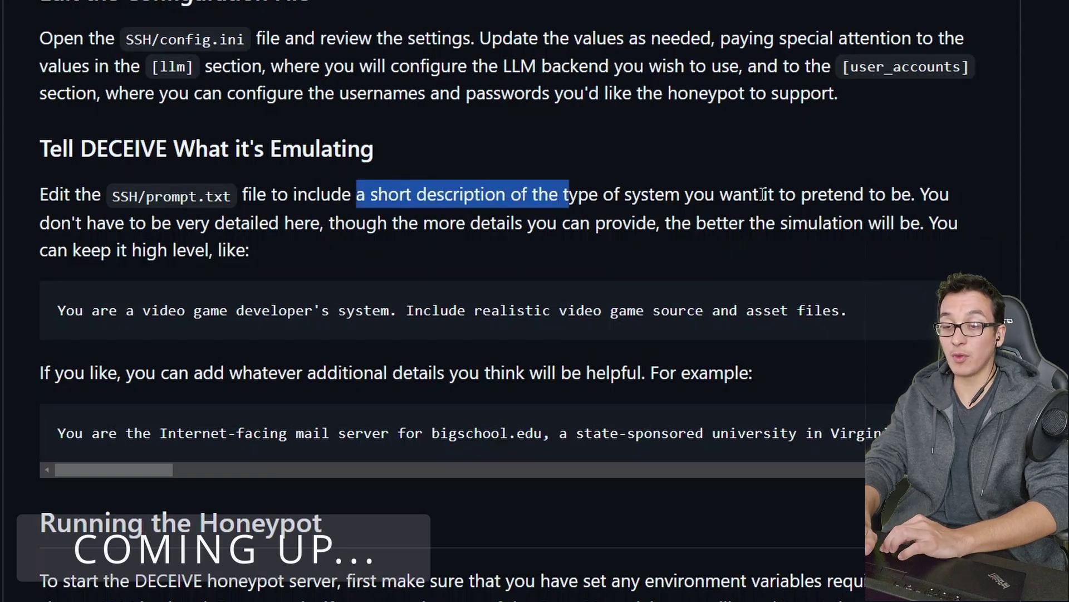
pyautogui.moveTo(721, 195); pyautogui.dragTo(892, 196)
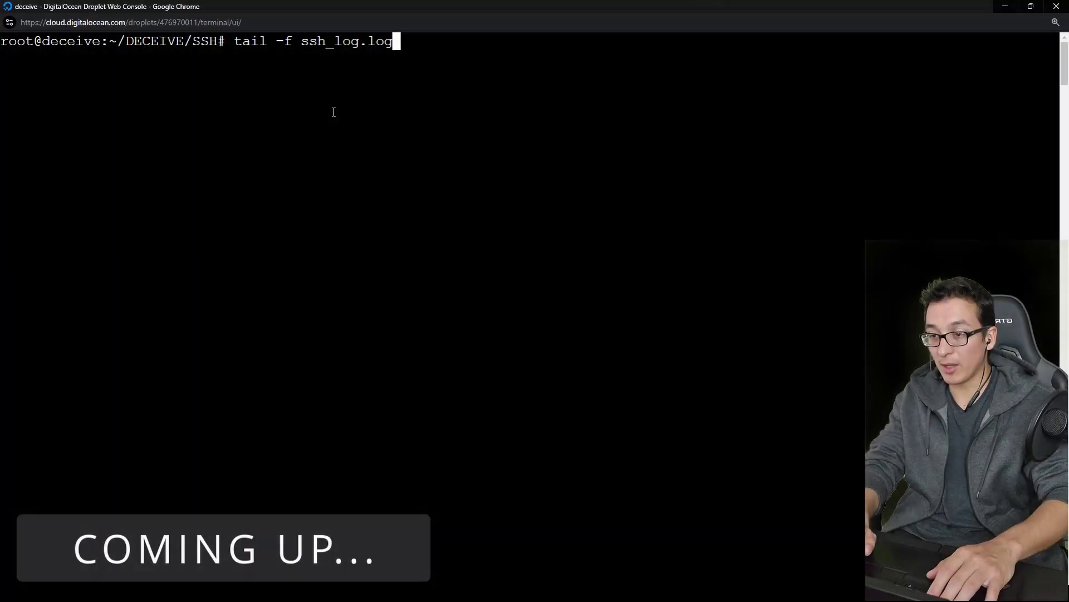
pyautogui.press('Return')
pyautogui.scroll(4, 332, 112)
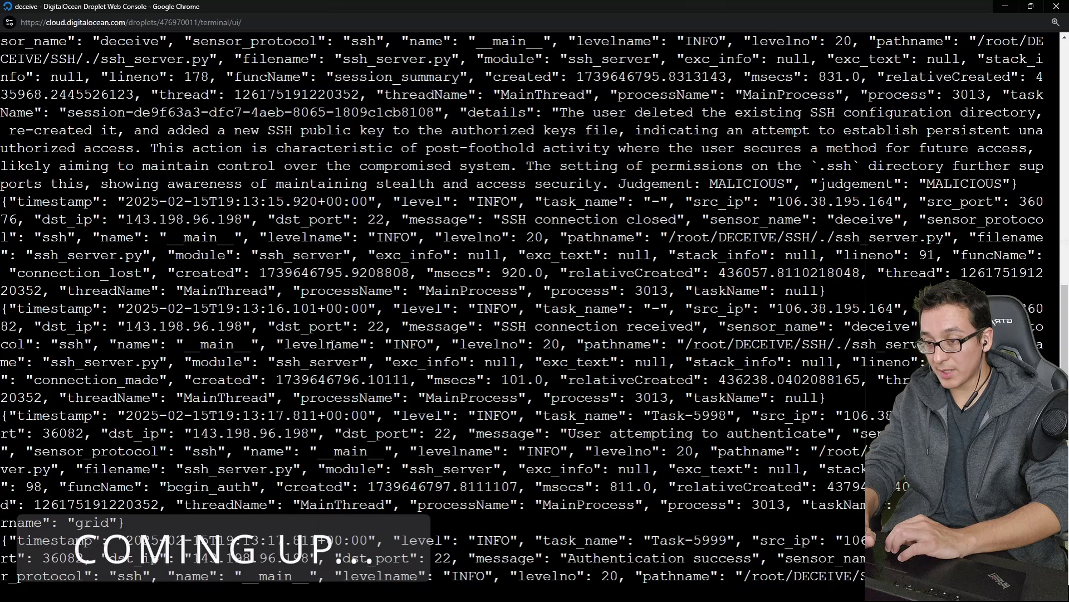
pyautogui.scroll(3, 317, 178)
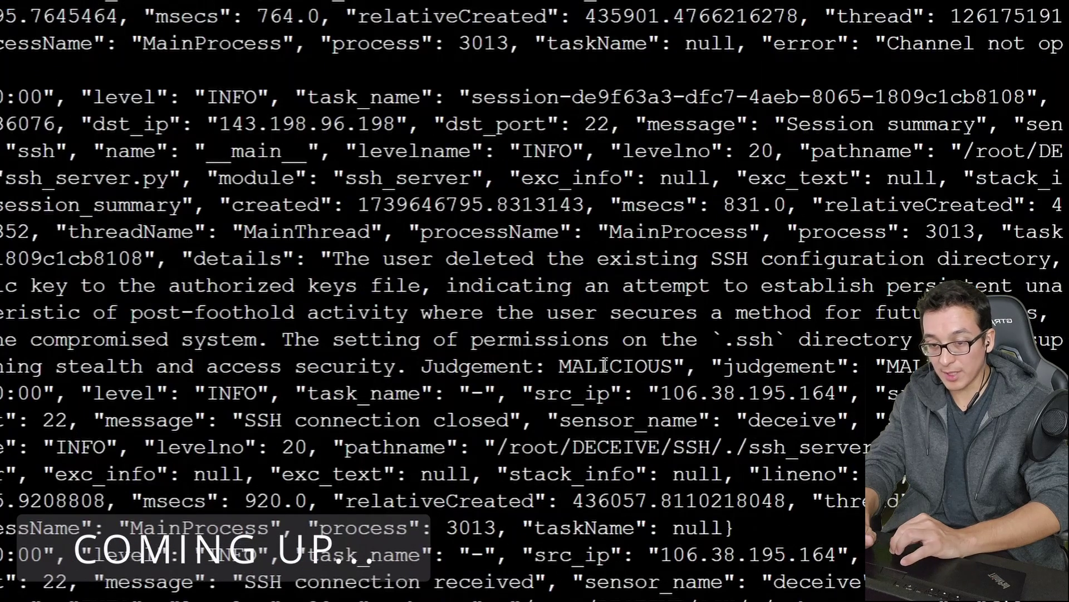
pyautogui.doubleClick(607, 363)
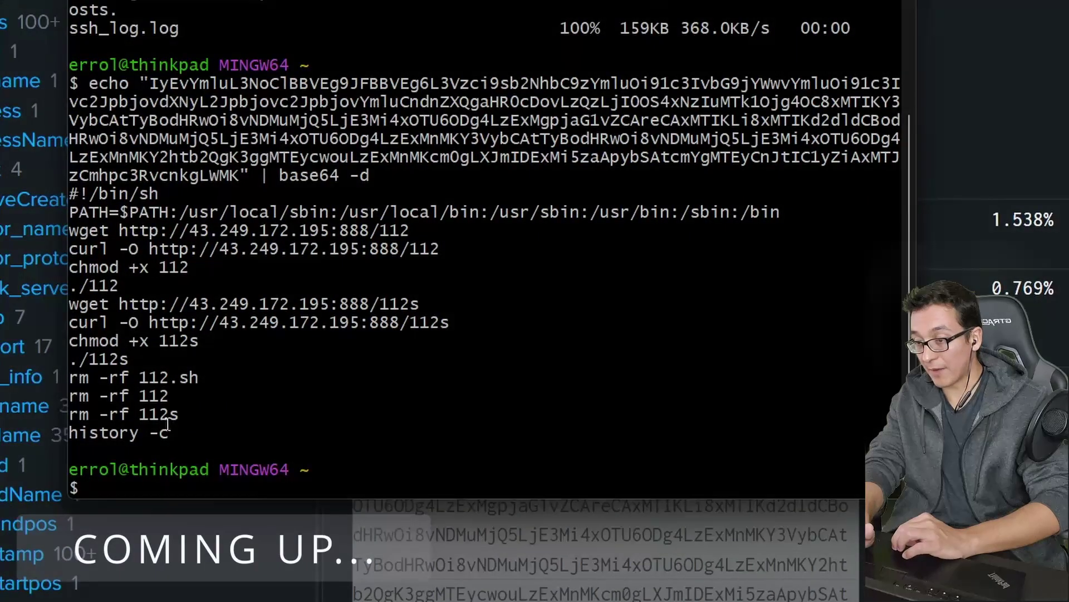
# Step: Highlight the decoded script's wget address, chmod +x, ./112s run and rm -rf cleanup lines
pyautogui.moveTo(161, 444); pyautogui.dragTo(303, 291)
pyautogui.click(304, 291)
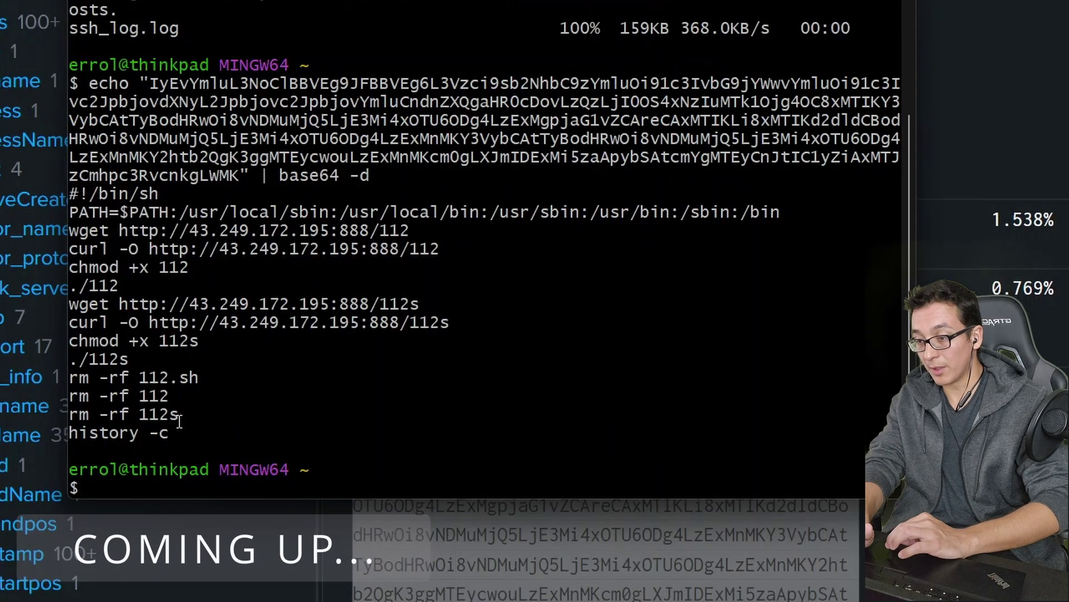
pyautogui.moveTo(179, 421); pyautogui.dragTo(72, 285)
pyautogui.click(132, 321)
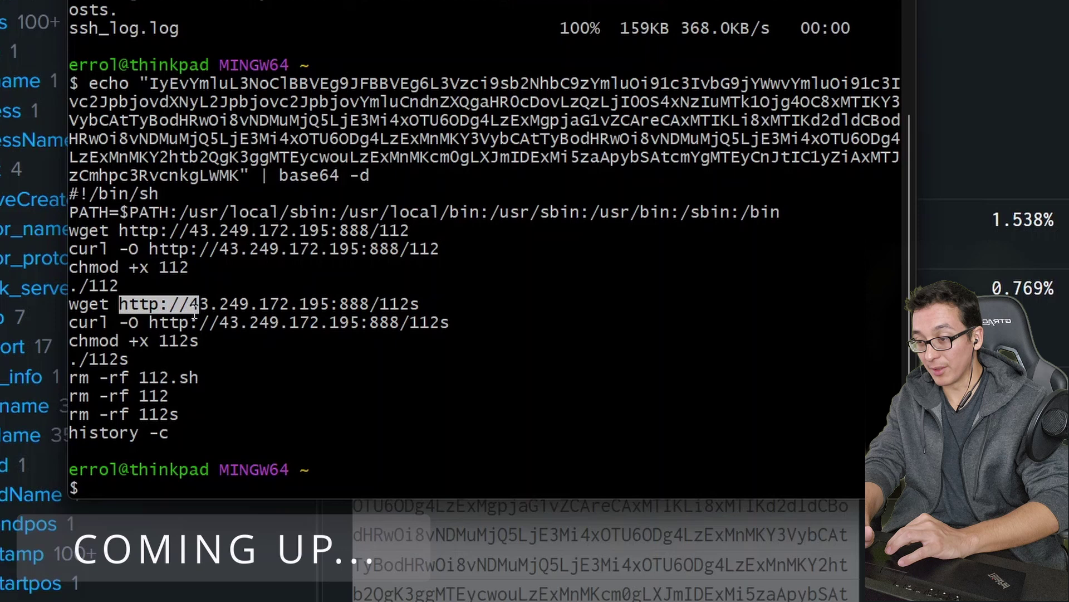
pyautogui.moveTo(194, 315); pyautogui.dragTo(375, 305)
pyautogui.click(205, 351)
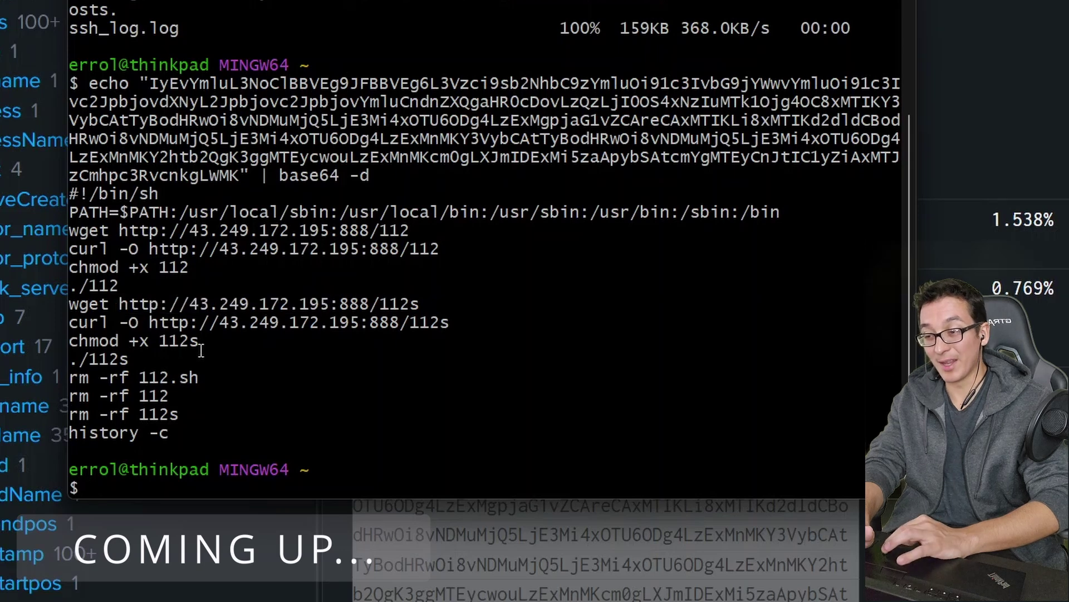
pyautogui.moveTo(202, 349); pyautogui.dragTo(148, 348)
pyautogui.click(138, 347)
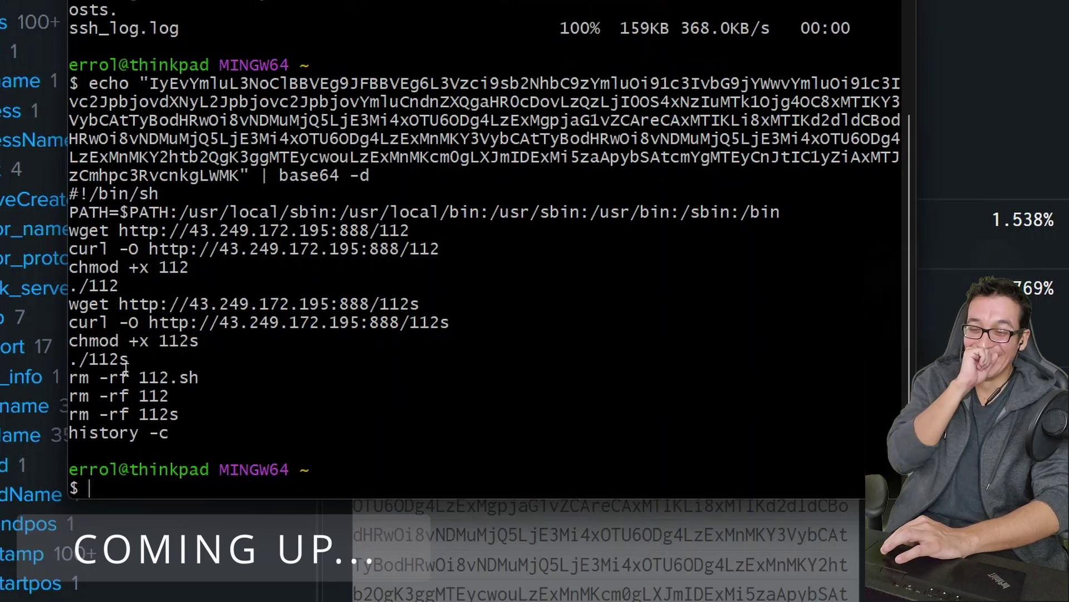
pyautogui.tripleClick(113, 361)
pyautogui.click(199, 378)
pyautogui.moveTo(200, 378); pyautogui.dragTo(109, 377)
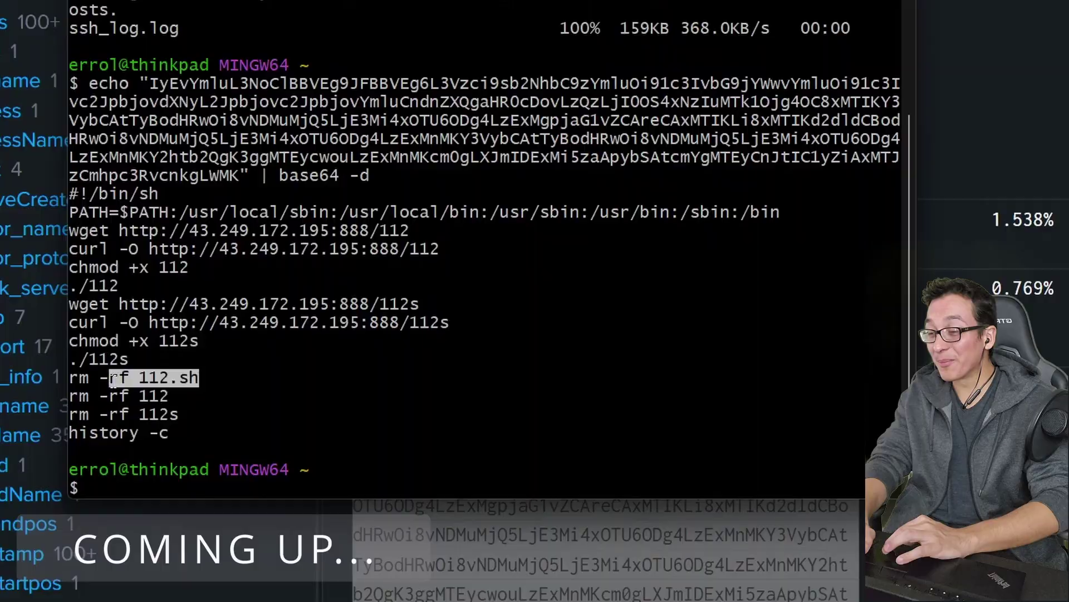
pyautogui.click(109, 378)
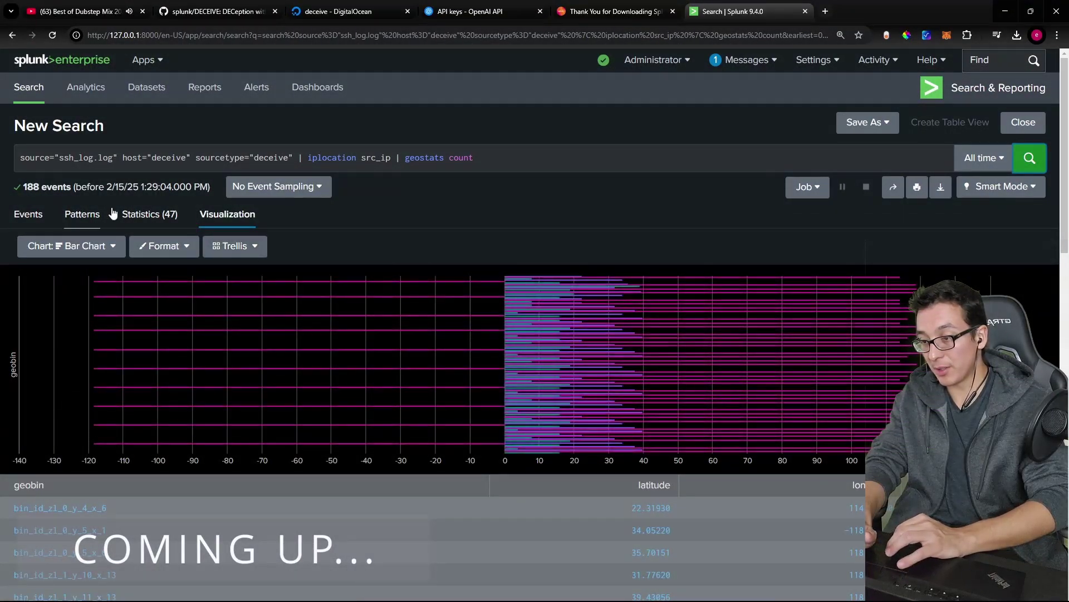
# Step: Switch the Splunk results to a Cluster Map and center it over eastern China
pyautogui.click(108, 252)
pyautogui.click(96, 417)
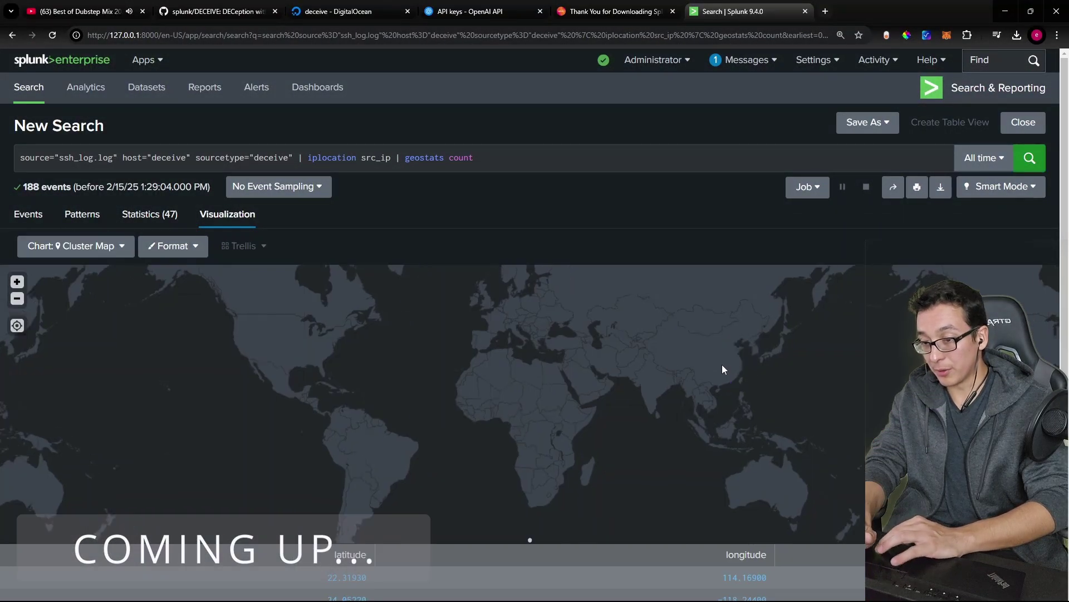
pyautogui.scroll(1, 545, 380)
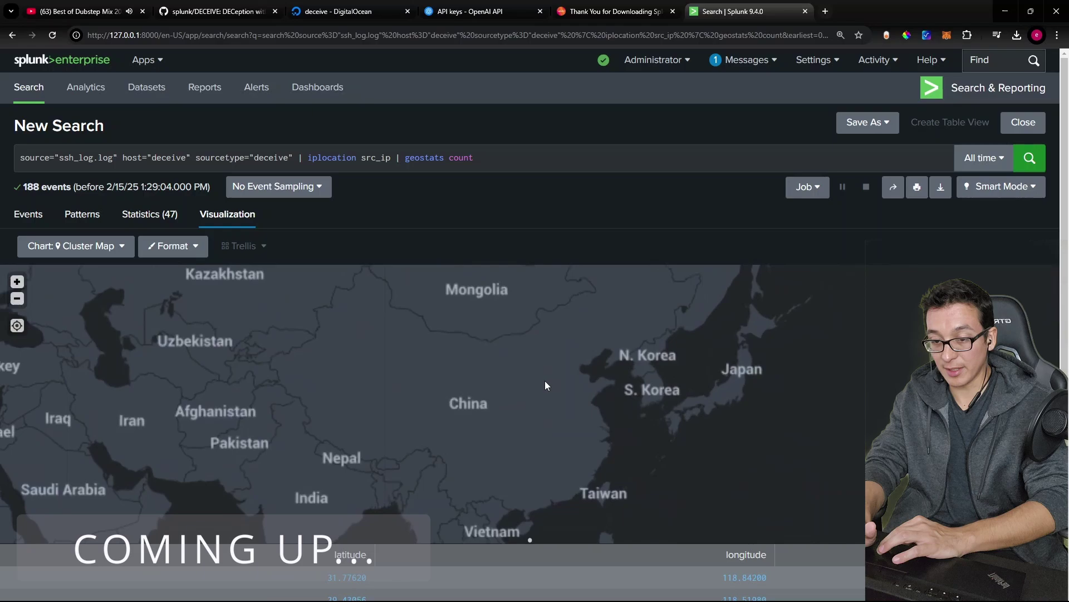
pyautogui.moveTo(490, 415); pyautogui.dragTo(501, 380)
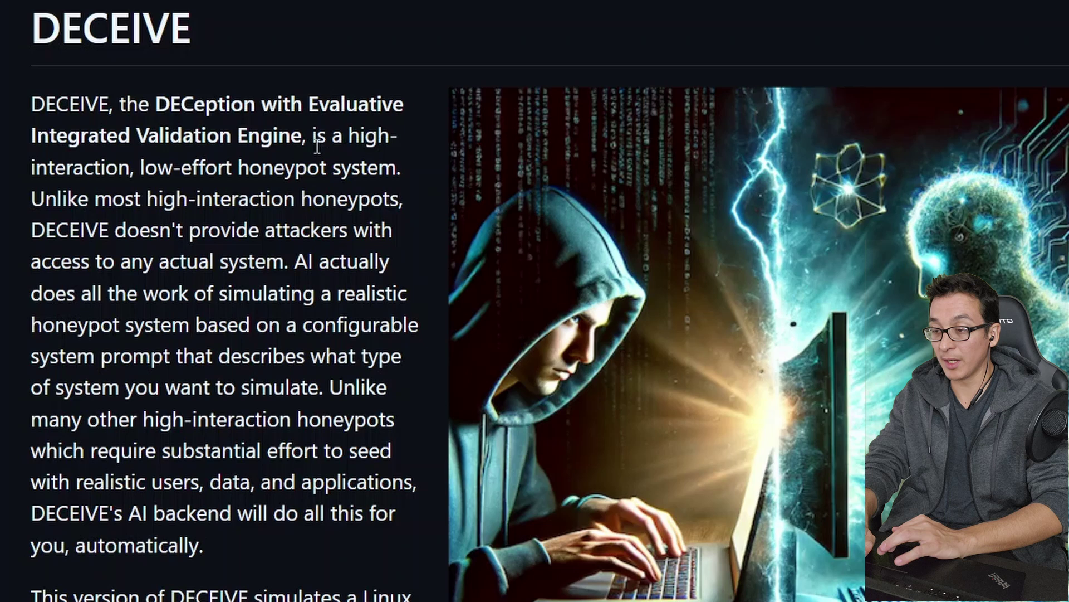
# Step: Highlight 'low-effort honeypot', 'high-interaction honeypots' and 'realistic users, data, and applications' in the README intro
pyautogui.moveTo(148, 167); pyautogui.dragTo(316, 167)
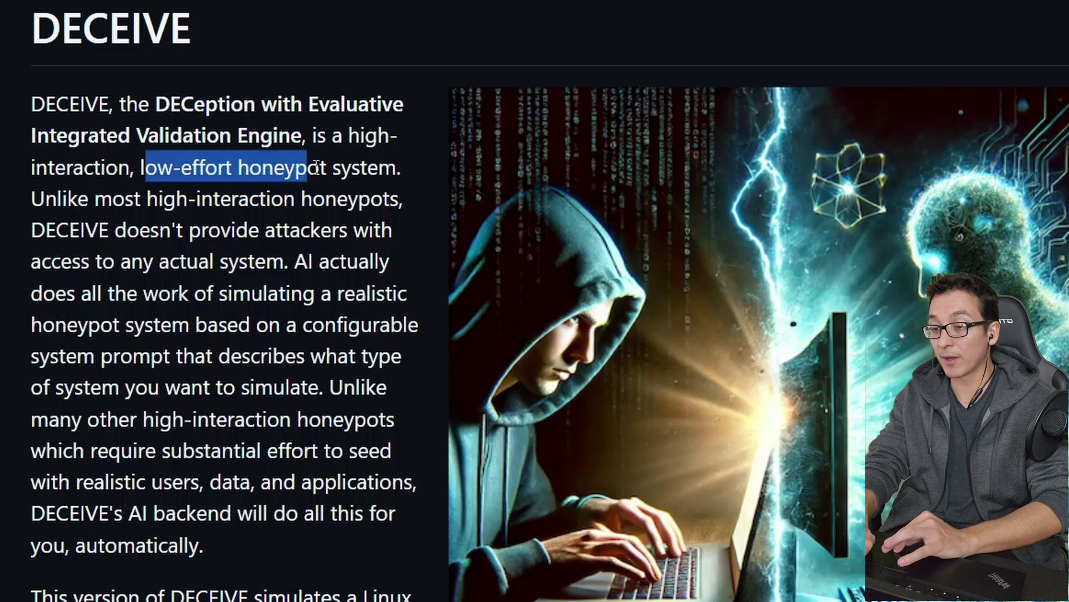
pyautogui.click(391, 176)
pyautogui.moveTo(233, 167); pyautogui.dragTo(143, 167)
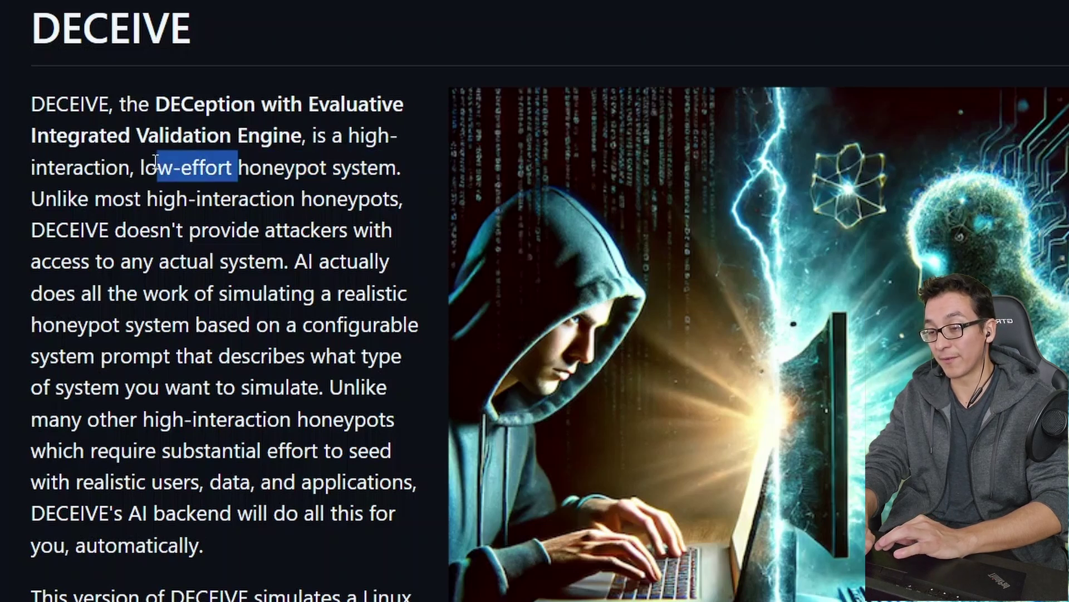
pyautogui.click(154, 167)
pyautogui.moveTo(182, 417); pyautogui.dragTo(339, 426)
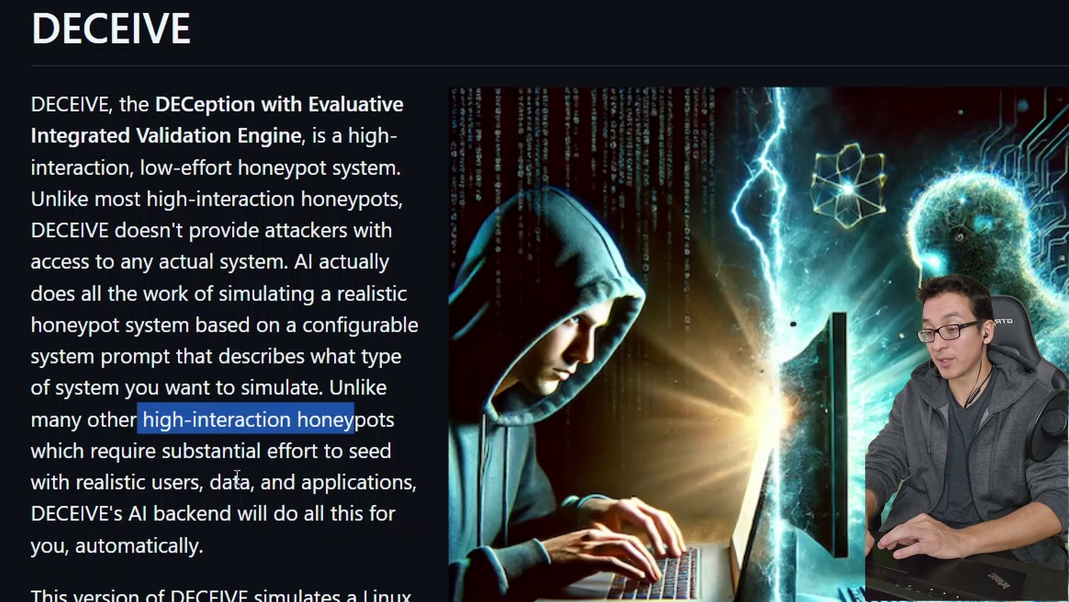
pyautogui.moveTo(95, 482); pyautogui.dragTo(312, 490)
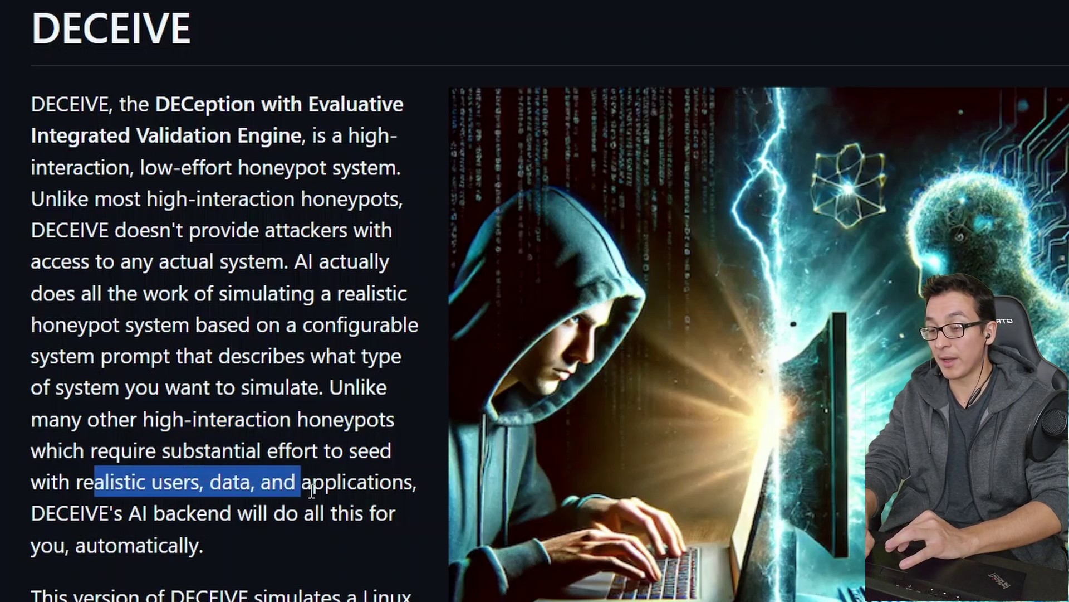
pyautogui.click(362, 494)
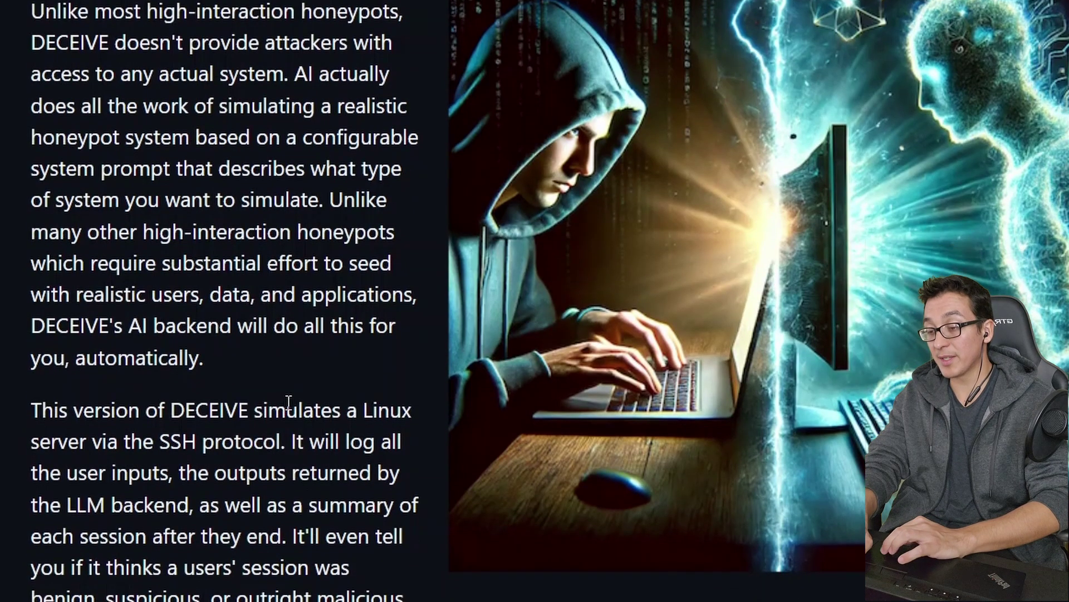
# Step: Highlight the README's lines on LLM backend outputs and the summary of each session
pyautogui.click(243, 445)
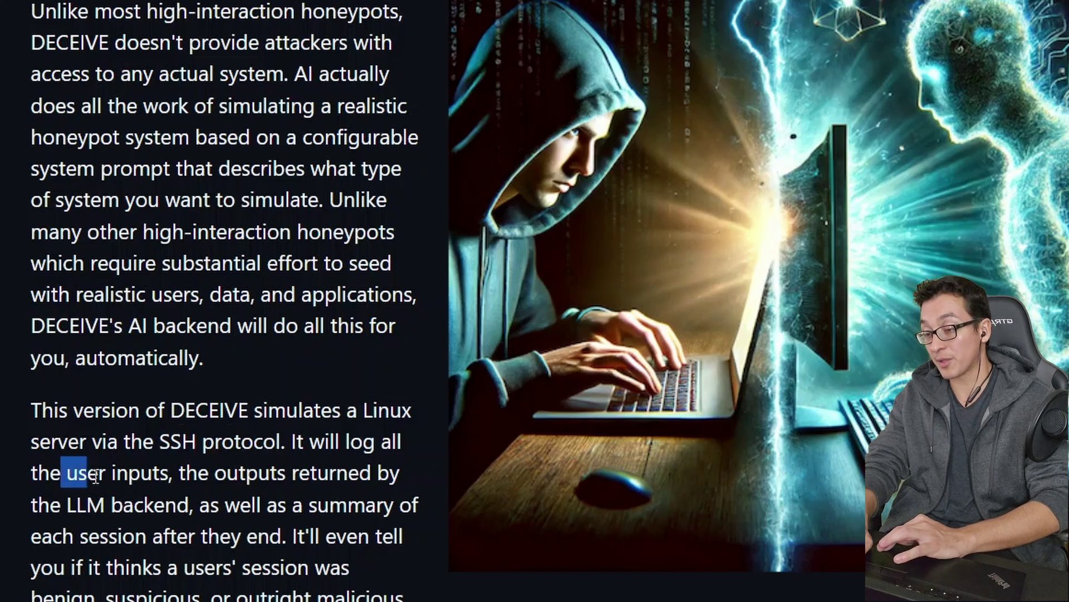
pyautogui.moveTo(95, 476); pyautogui.dragTo(308, 504)
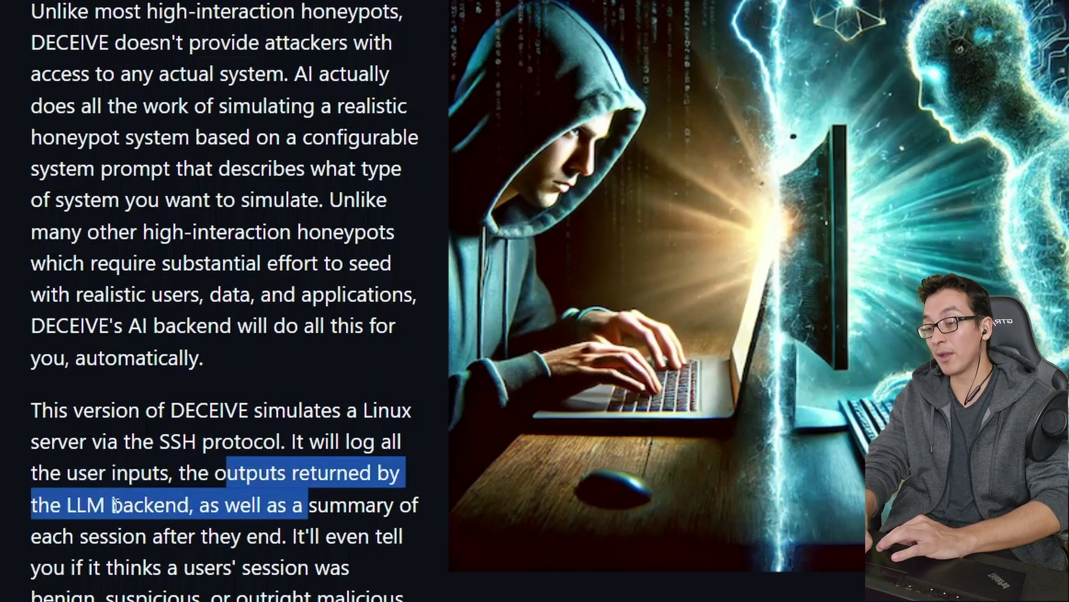
pyautogui.click(210, 502)
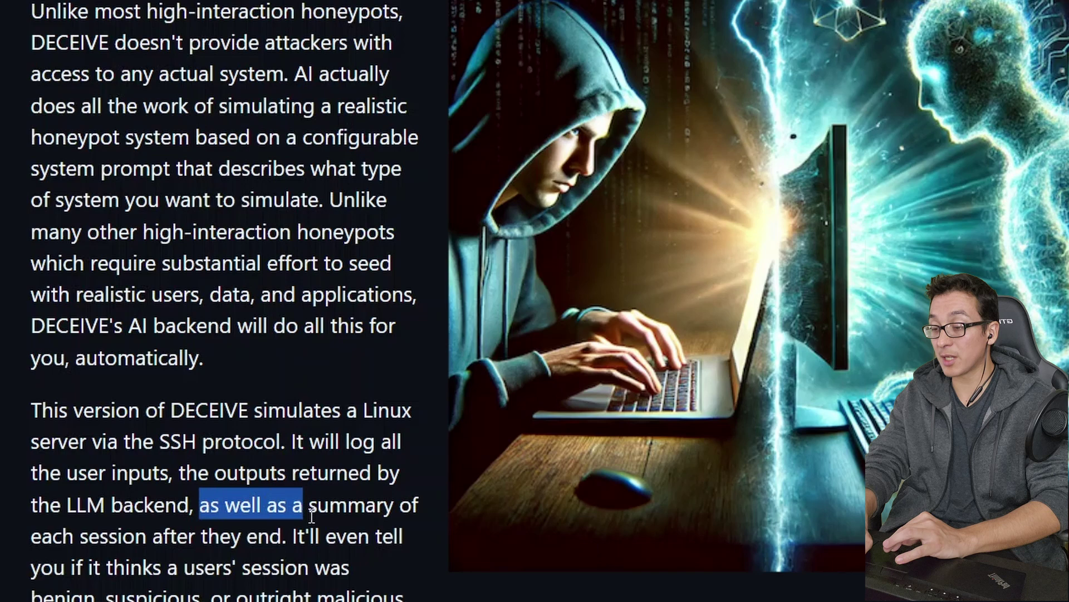
pyautogui.moveTo(312, 517); pyautogui.dragTo(155, 540)
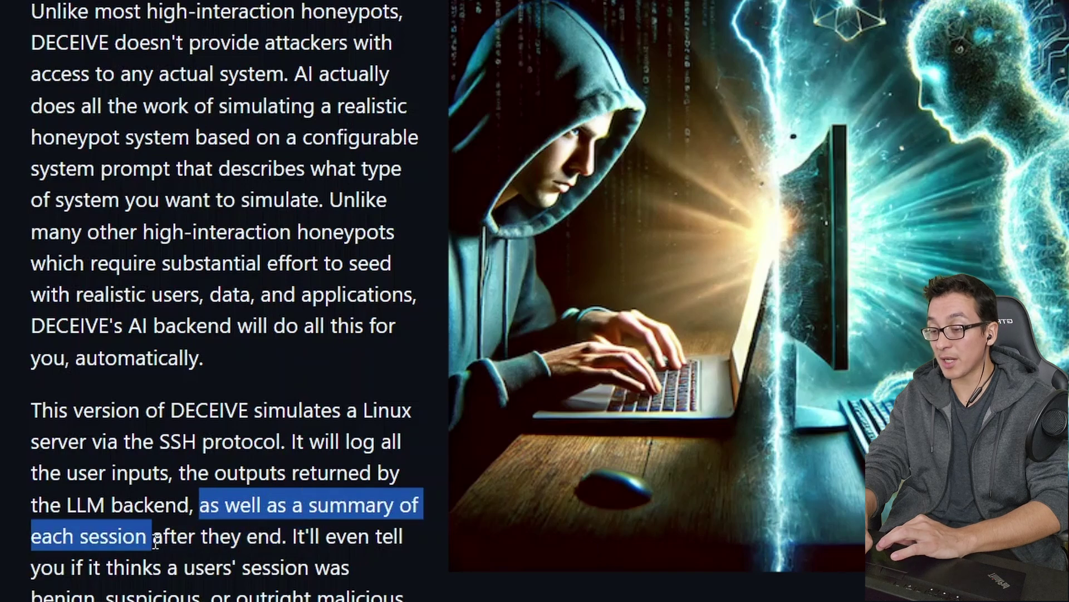
pyautogui.click(225, 543)
# Step: Mark the benign, suspicious and malicious classifications, then scroll down to the Setup section
pyautogui.scroll(-2, 150, 468)
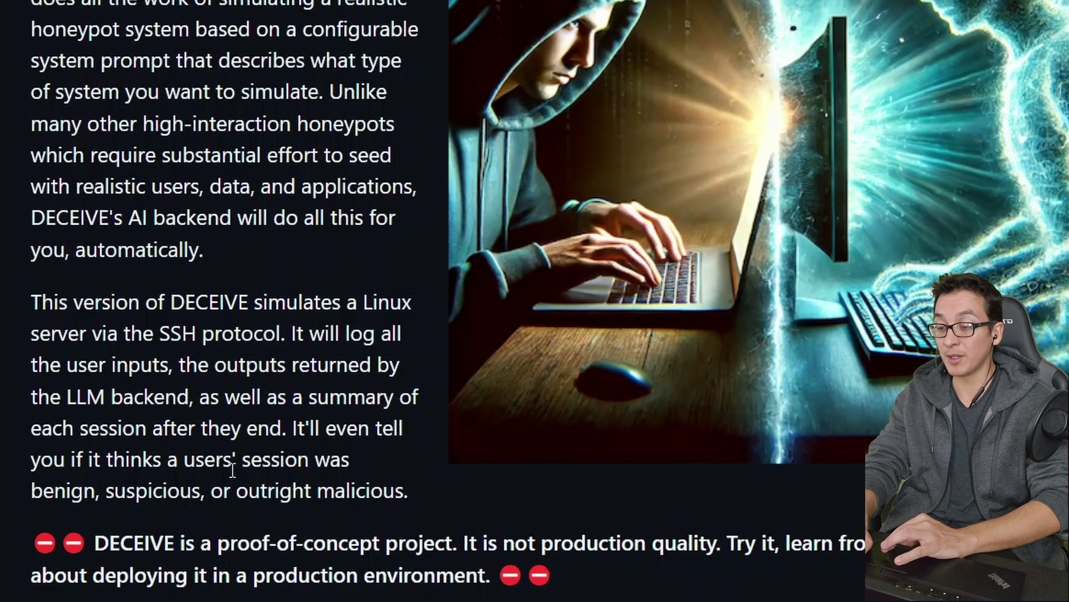
pyautogui.doubleClick(66, 490)
pyautogui.doubleClick(158, 495)
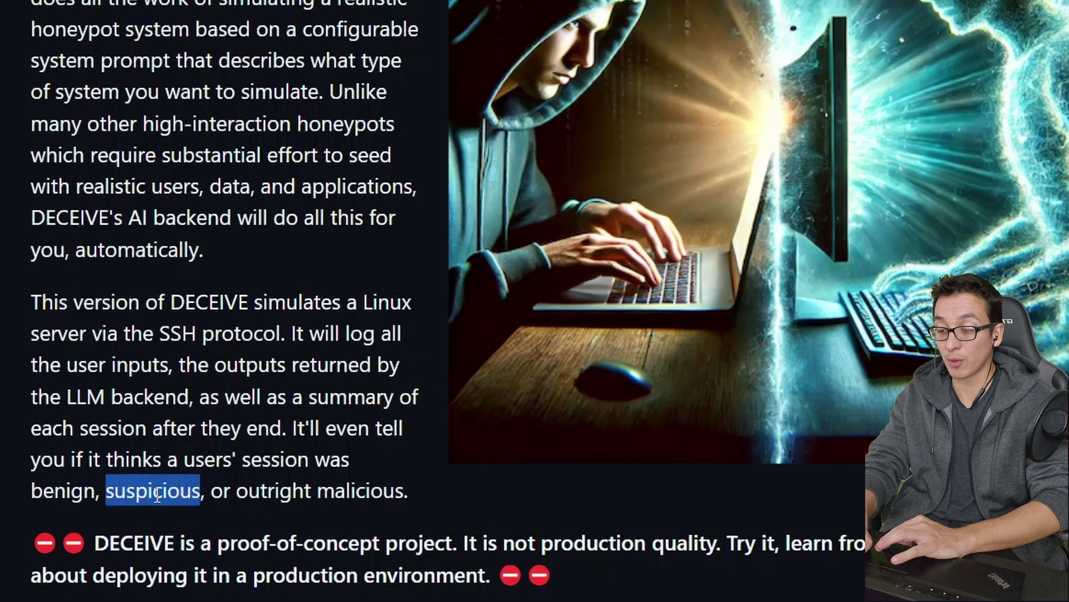
pyautogui.doubleClick(356, 492)
pyautogui.click(358, 566)
pyautogui.scroll(-4, 359, 568)
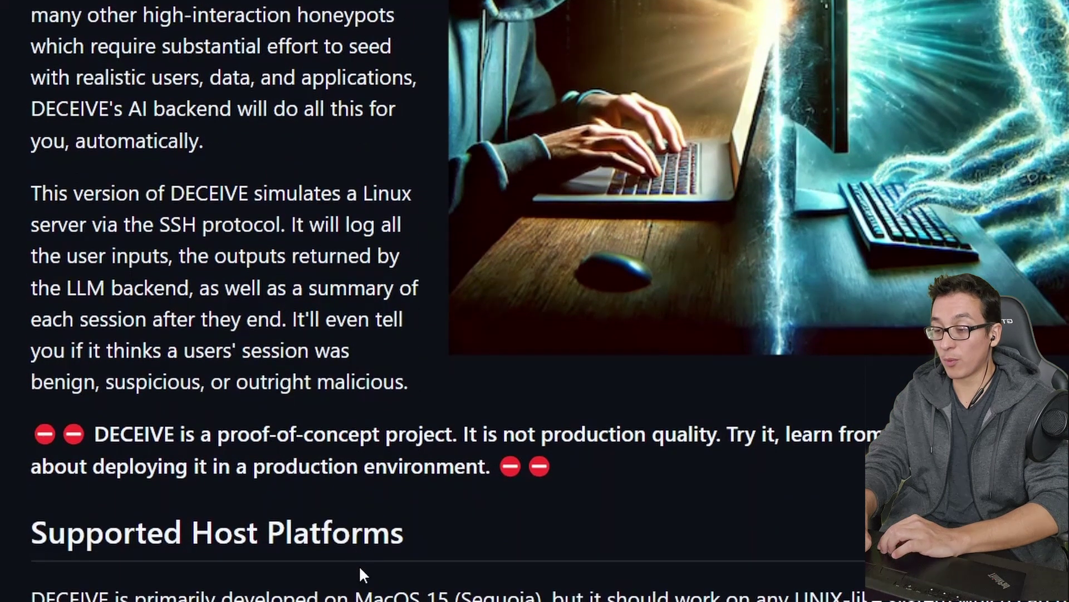
pyautogui.scroll(-2, 362, 574)
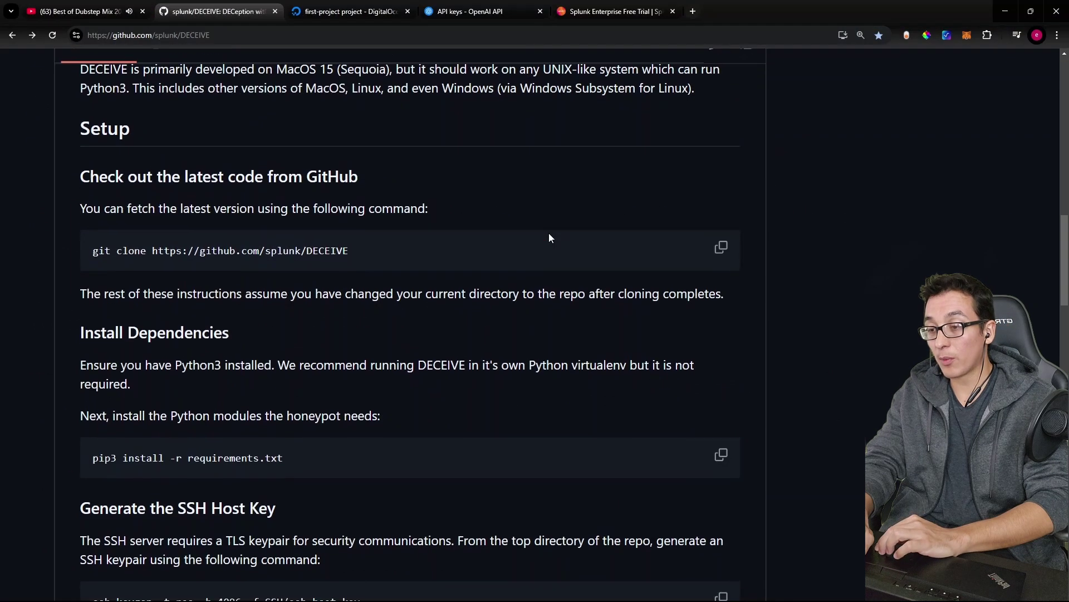
pyautogui.scroll(-1, 549, 233)
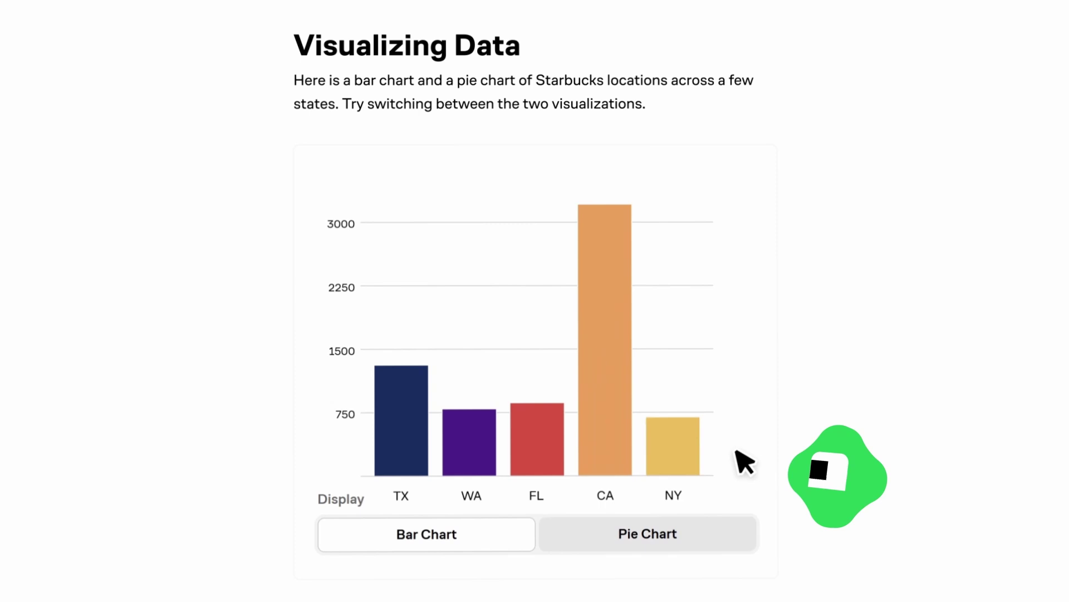
# Step: Make the Starbucks chart a pie chart, solve the delivery loop puzzle, and select the git clone command
pyautogui.click(732, 495)
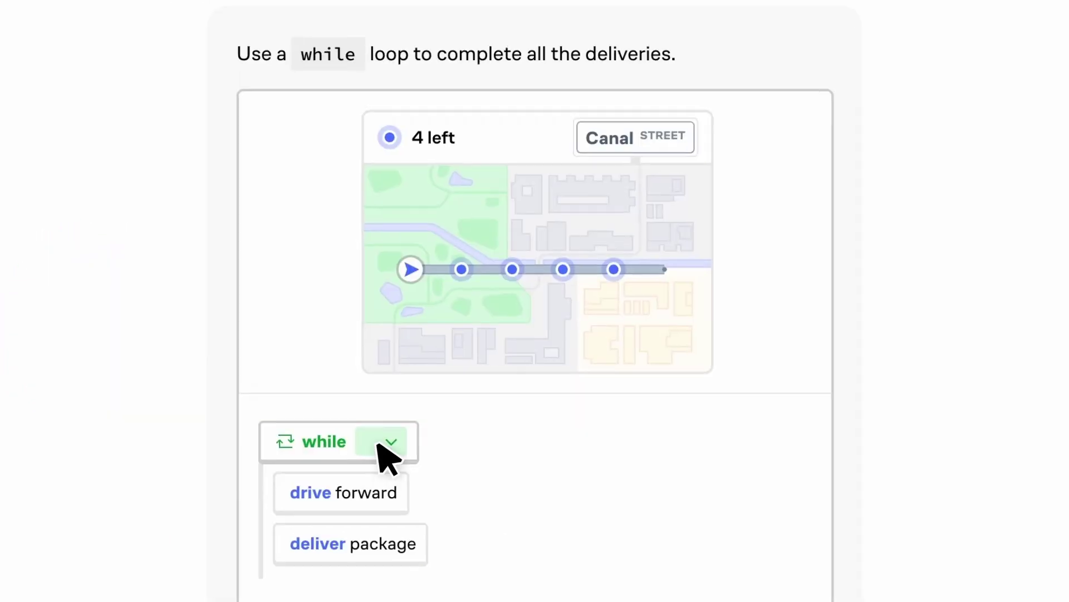
pyautogui.click(377, 443)
pyautogui.click(392, 485)
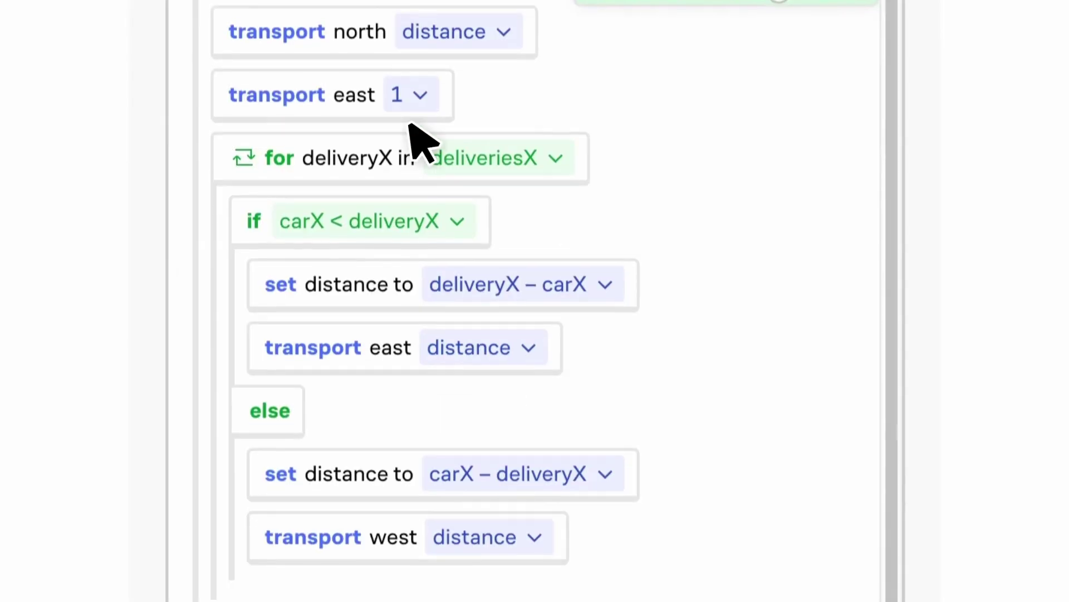
pyautogui.moveTo(410, 124); pyautogui.dragTo(353, 530)
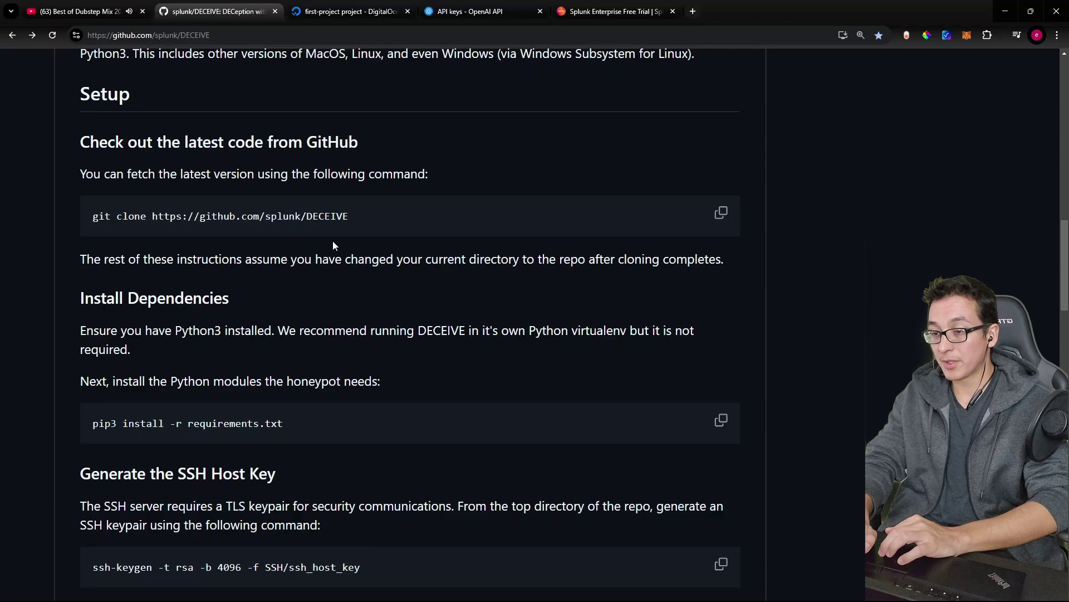
pyautogui.tripleClick(199, 221)
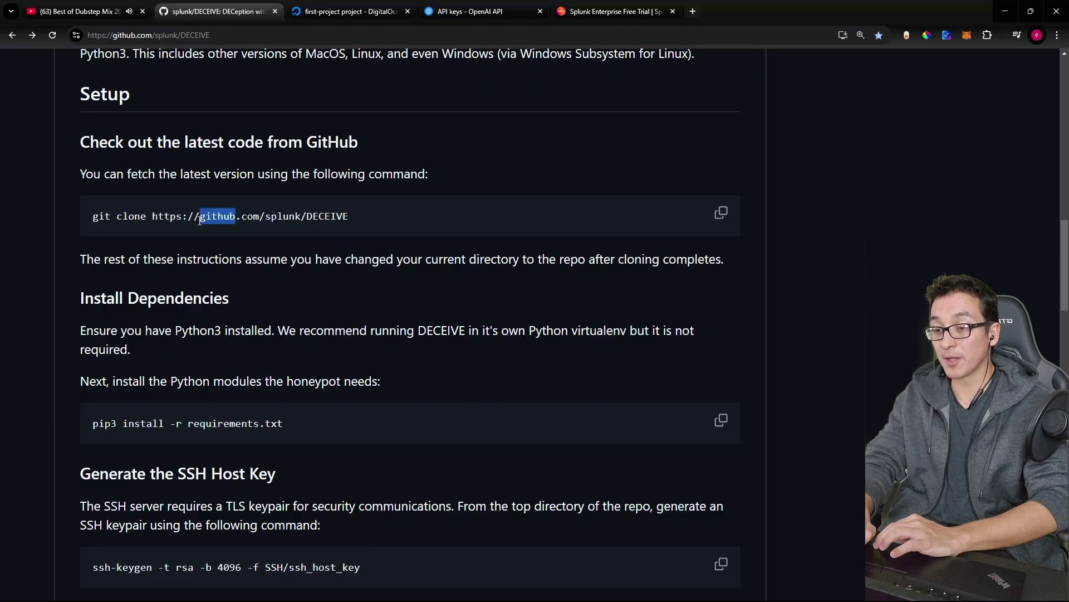
# Step: Start creating a new droplet from the first-project page
pyautogui.click(343, 12)
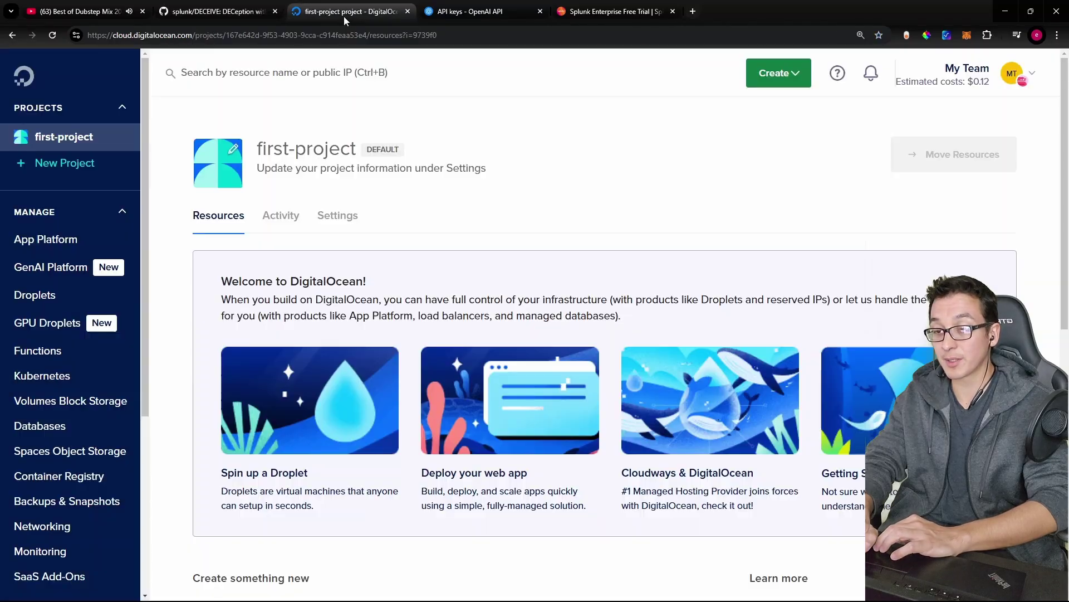
pyautogui.click(781, 77)
pyautogui.click(744, 125)
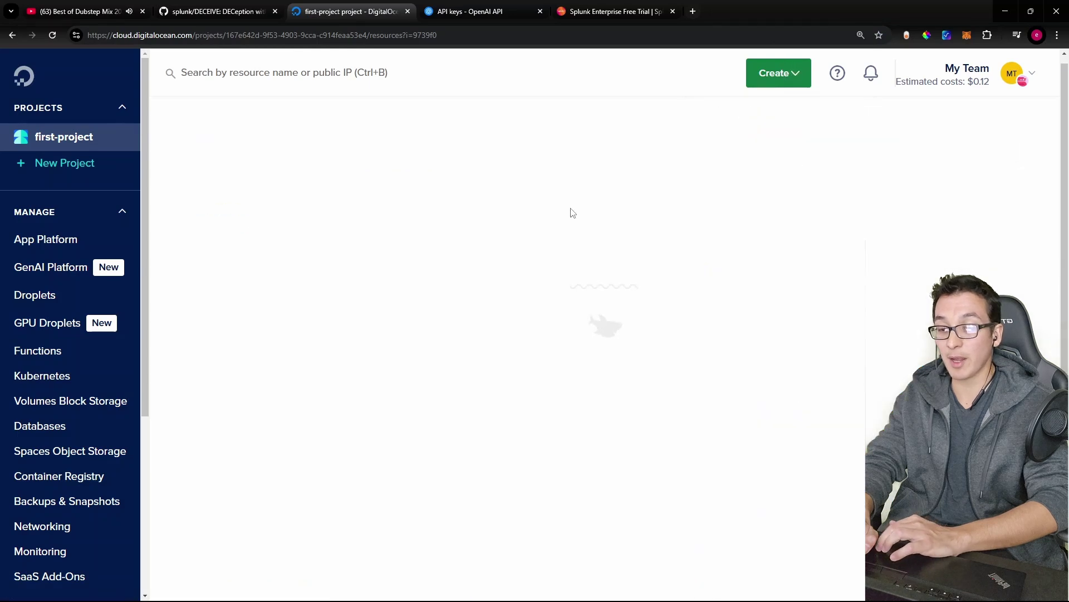
pyautogui.scroll(-6, 467, 262)
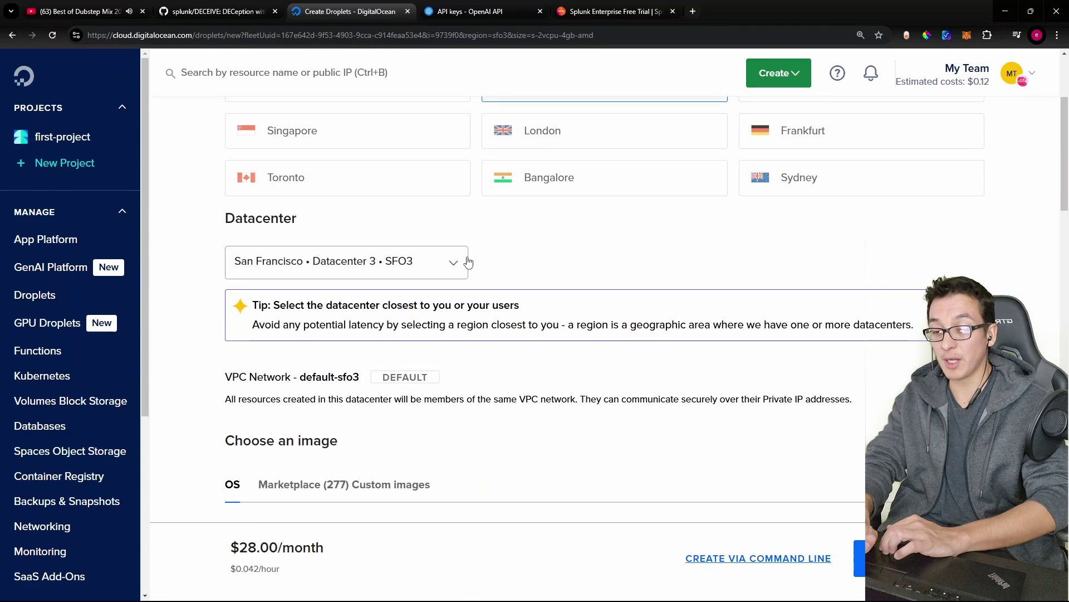
pyautogui.scroll(-9, 468, 262)
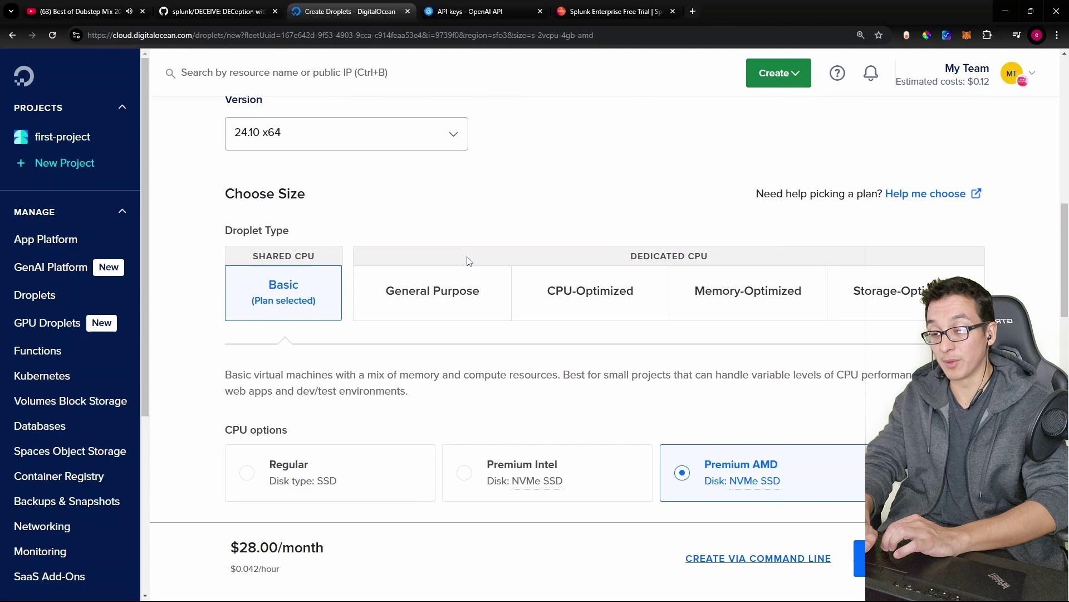
# Step: Choose Regular CPU with the $6/month plan, set hostname to deceive, and create the droplet
pyautogui.click(333, 361)
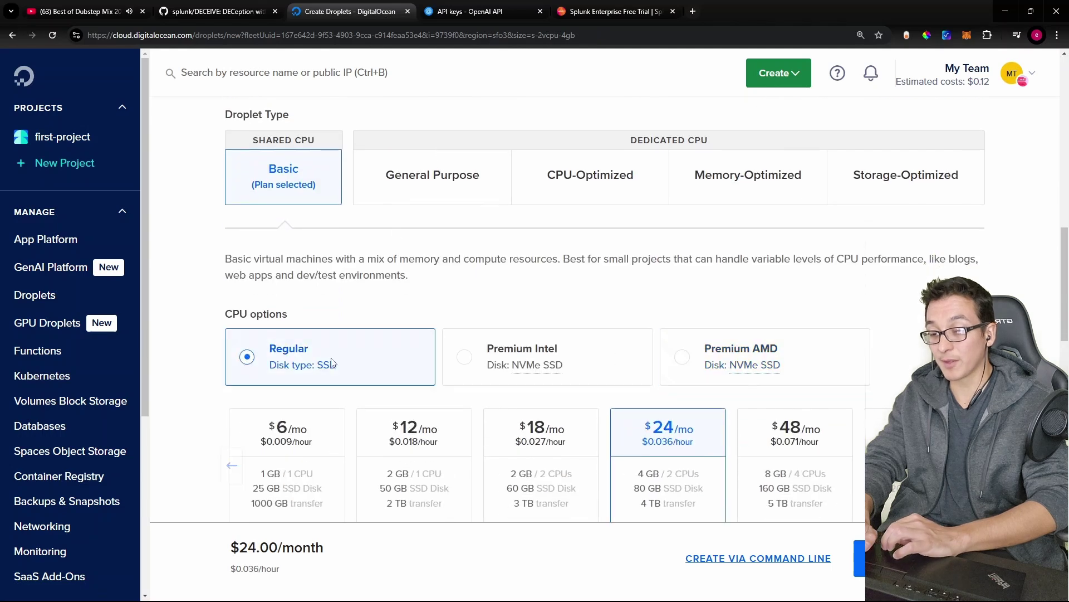
pyautogui.click(285, 437)
pyautogui.scroll(-4, 425, 365)
pyautogui.scroll(-10, 424, 365)
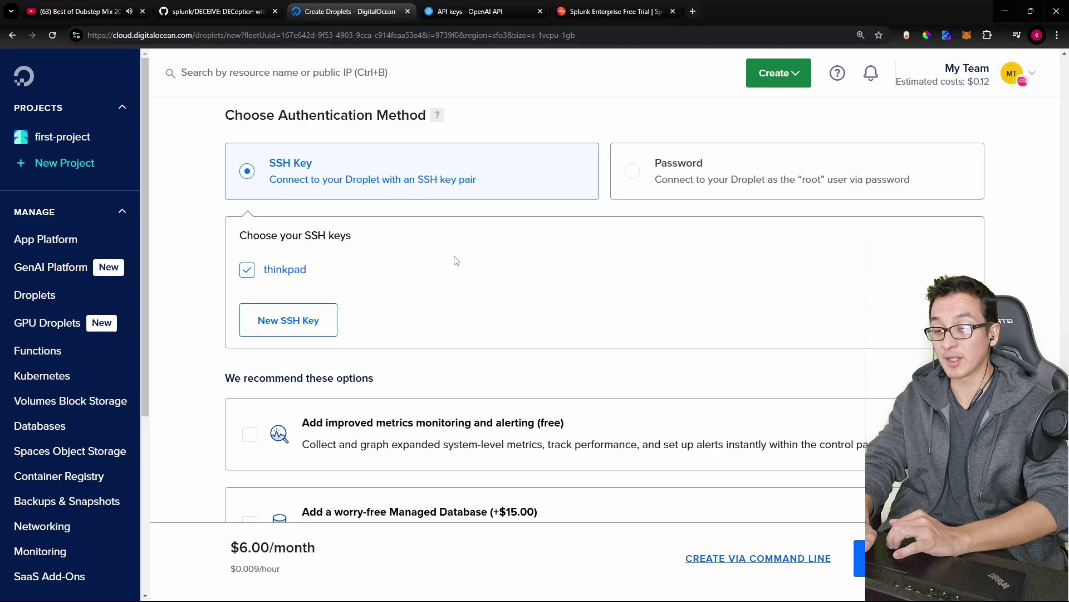
pyautogui.scroll(-7, 457, 261)
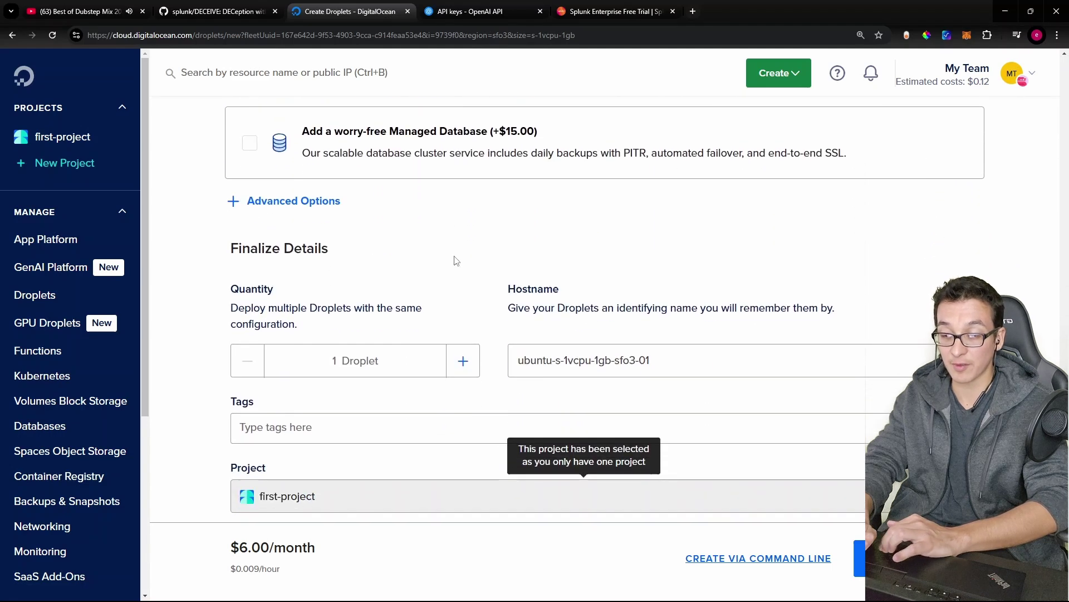
pyautogui.tripleClick(624, 361)
pyautogui.write('de')
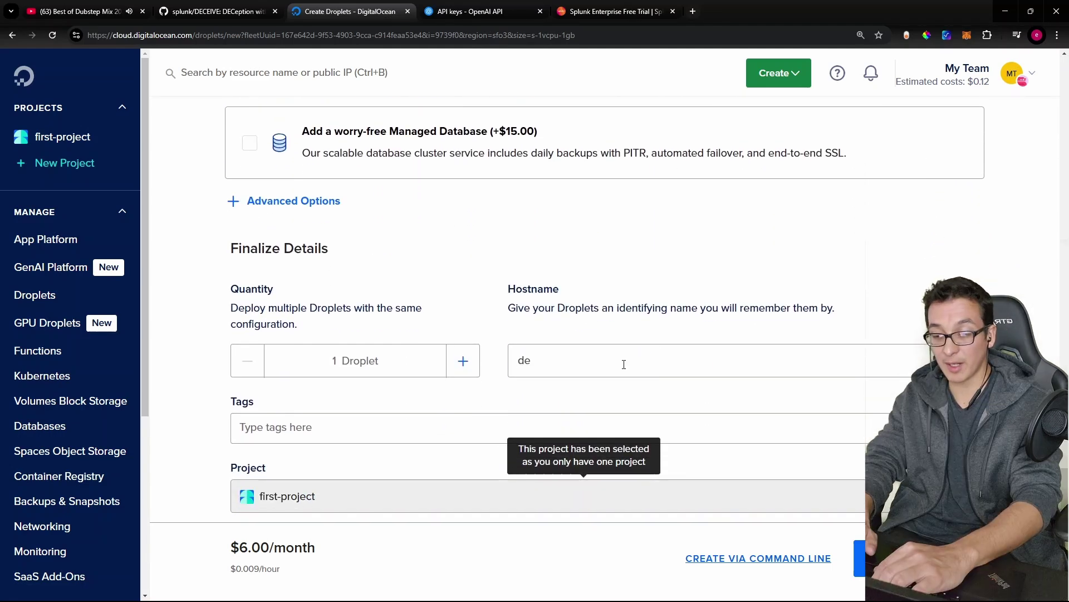
pyautogui.write('ceive')
pyautogui.press('Return')
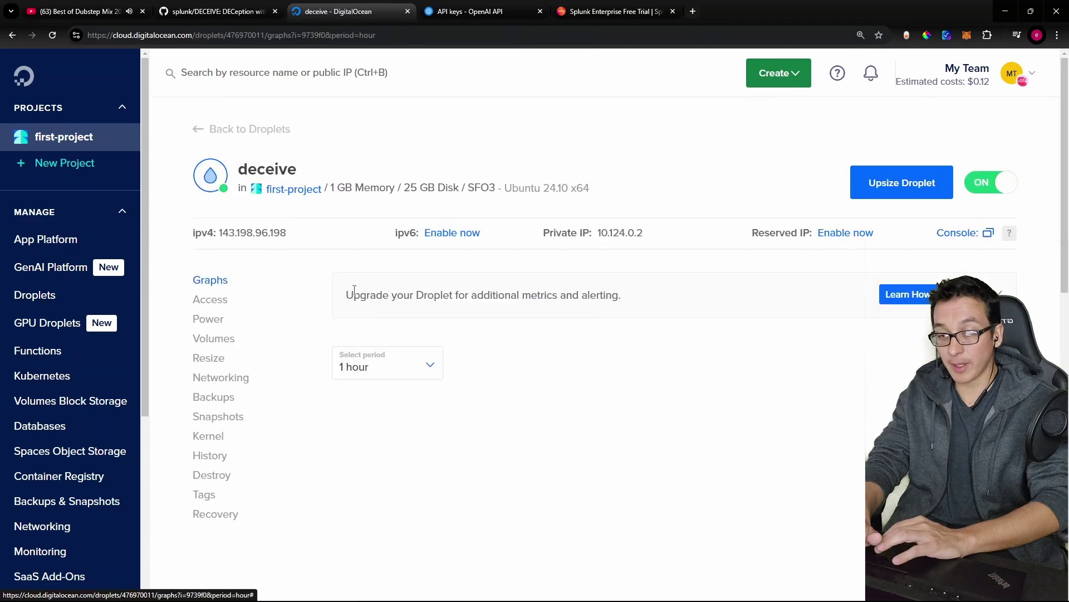
# Step: Open the droplet's web console and run the DECEIVE git clone command copied from GitHub
pyautogui.click(976, 234)
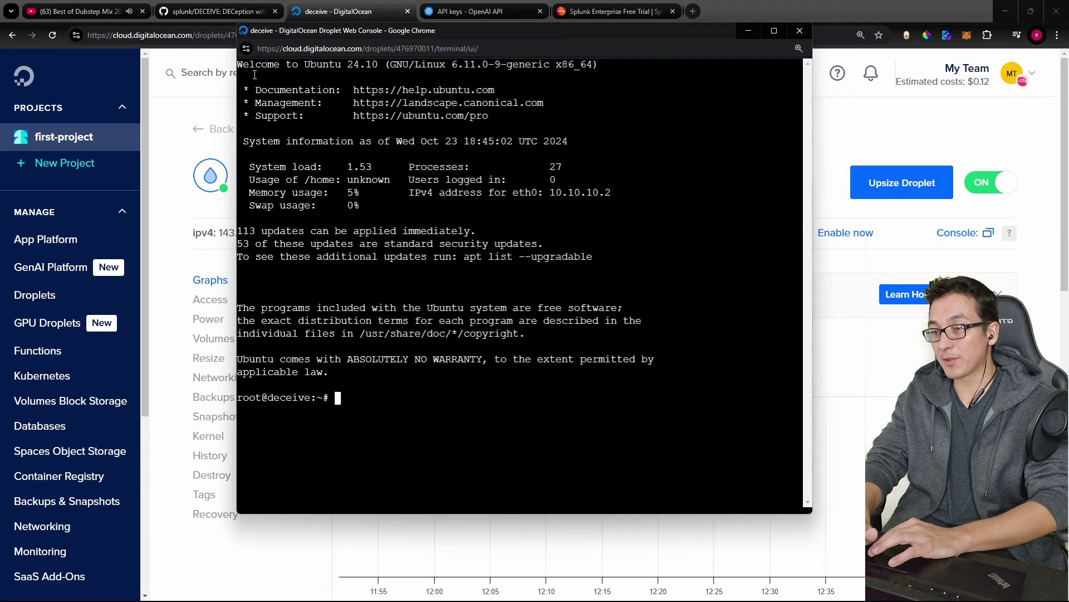
pyautogui.click(214, 11)
pyautogui.scroll(-1, 292, 305)
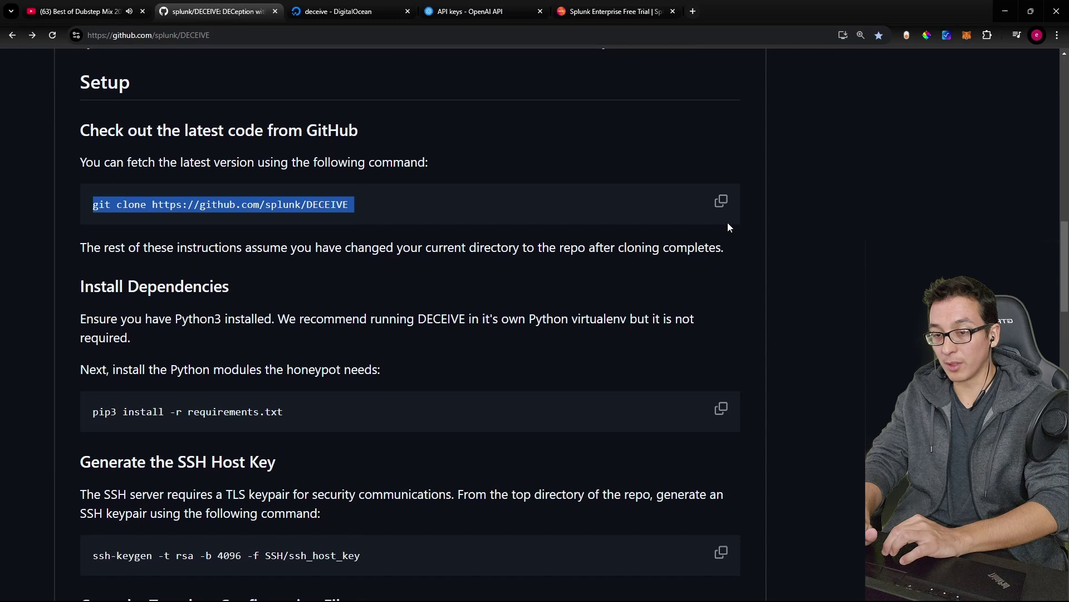
pyautogui.click(721, 201)
pyautogui.hotkey('alt', 'Tab')
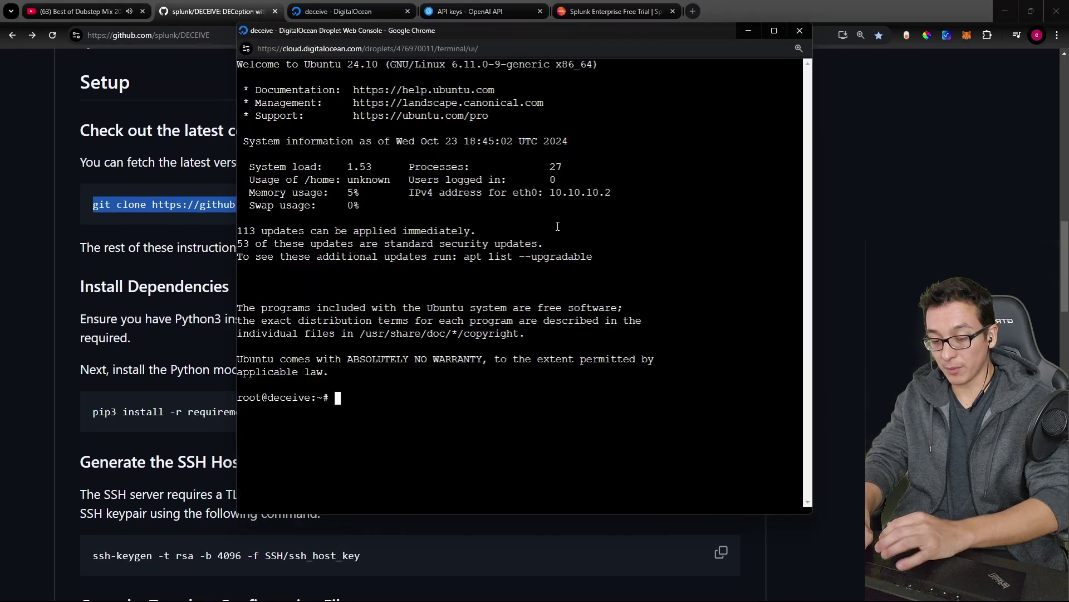
pyautogui.hotkey('ctrl', 'v')
pyautogui.press('Return')
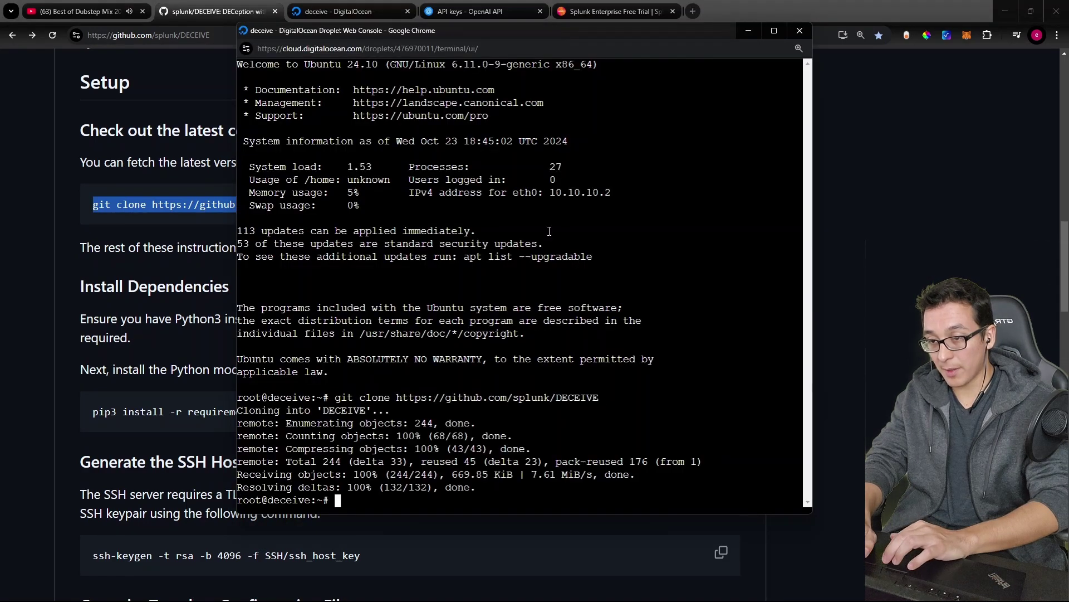
# Step: Highlight Python3, DECEIVE and the Python virtualenv requirement in the setup instructions
pyautogui.hotkey('alt', 'Tab')
pyautogui.scroll(-2, 252, 219)
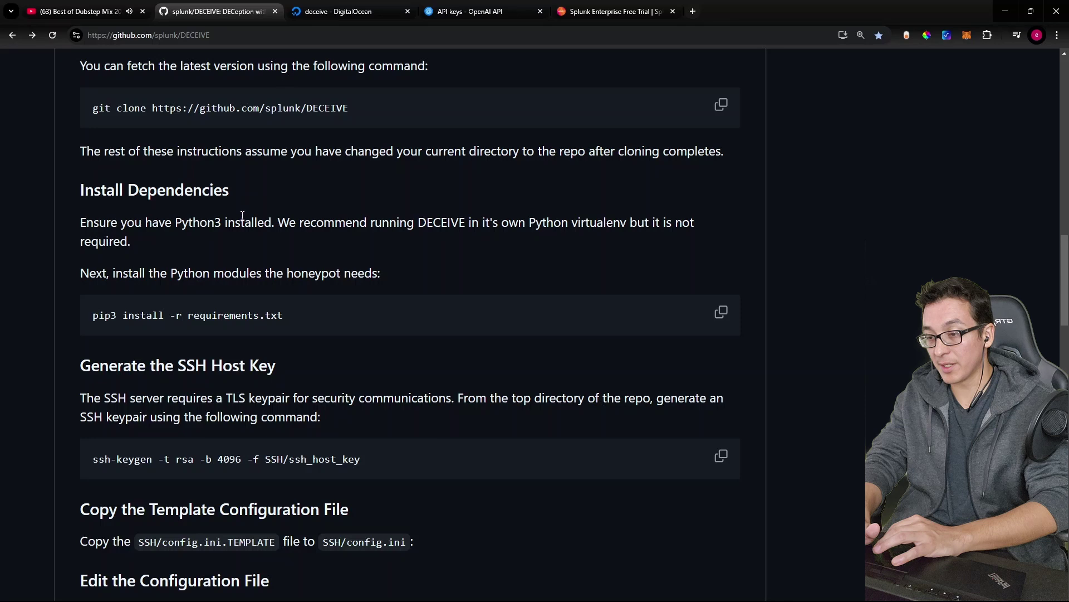
pyautogui.moveTo(175, 222); pyautogui.dragTo(227, 223)
pyautogui.click(388, 229)
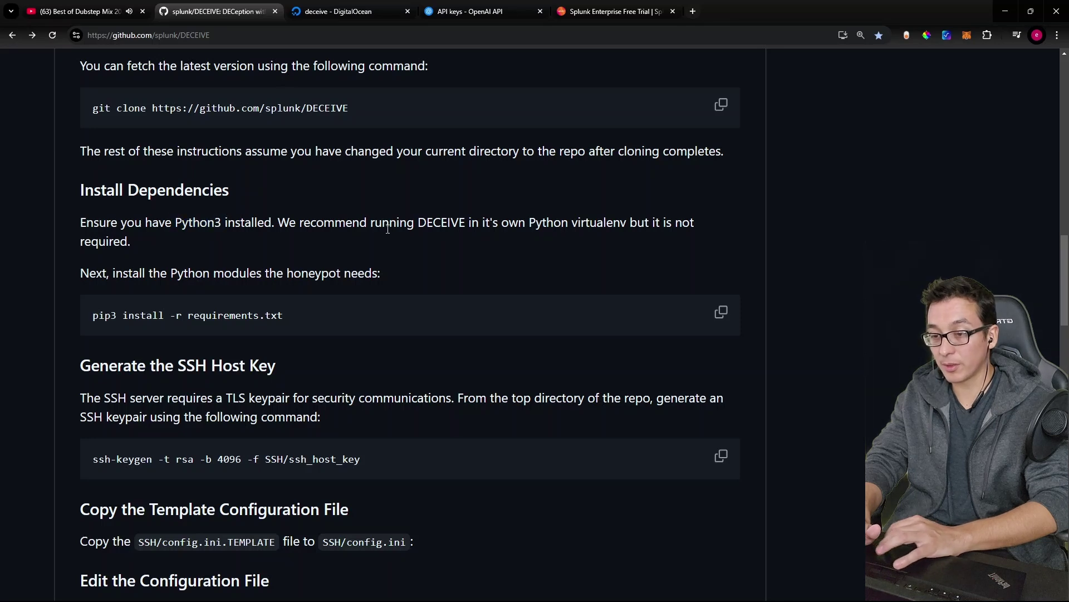
pyautogui.doubleClick(437, 223)
pyautogui.click(437, 226)
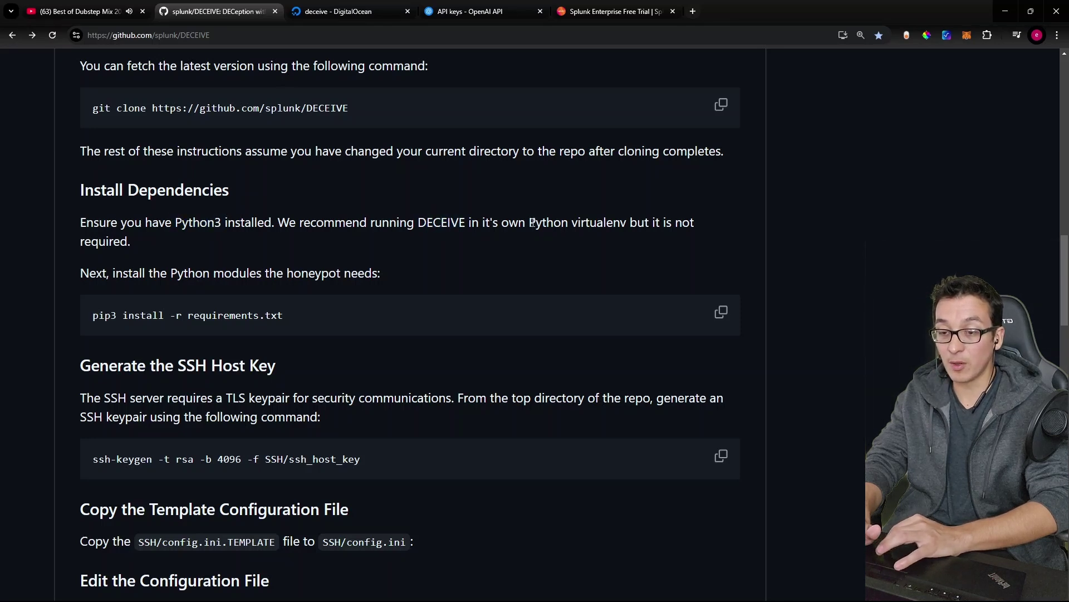
pyautogui.moveTo(535, 223); pyautogui.dragTo(628, 224)
pyautogui.click(627, 224)
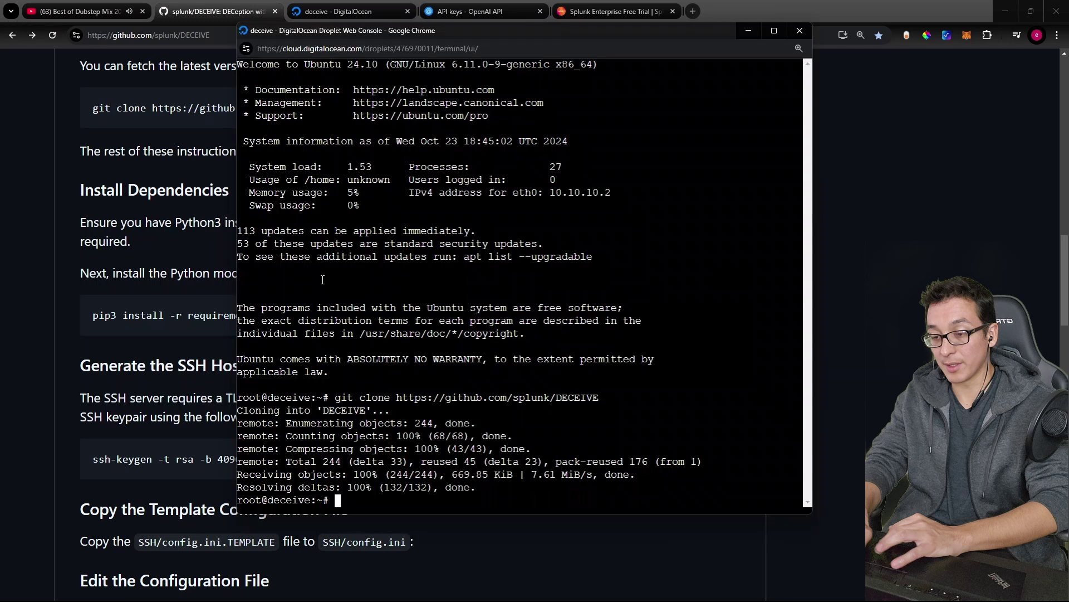
# Step: Install python3-venv and python3-pip with apt, then change into the DECEIVE folder
pyautogui.hotkey('alt', 'Tab')
pyautogui.write('pyto')
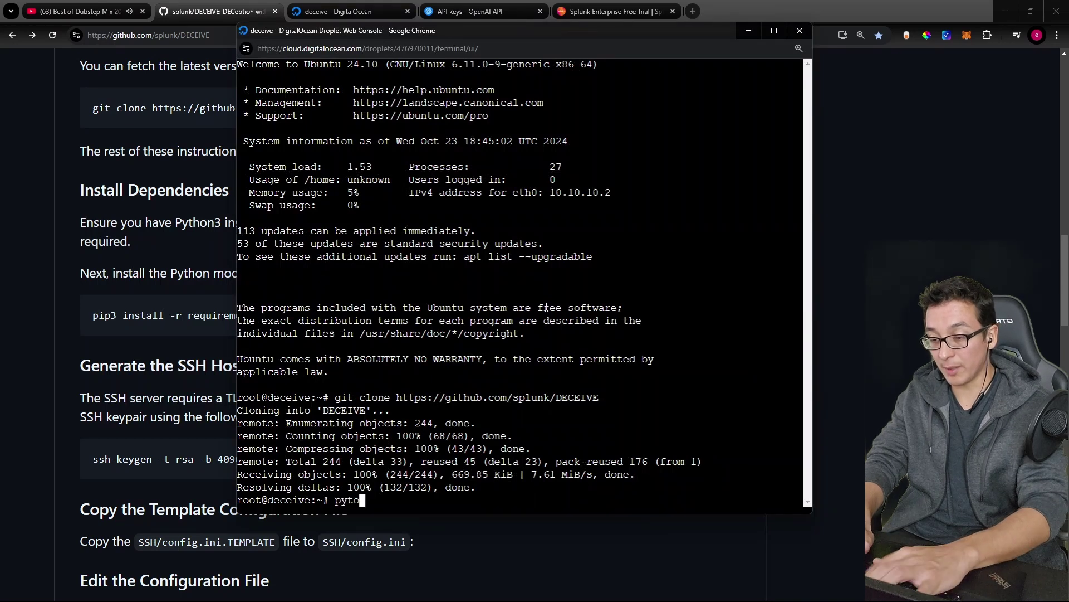
pyautogui.press('BackSpace')
pyautogui.write('hon3-venv p')
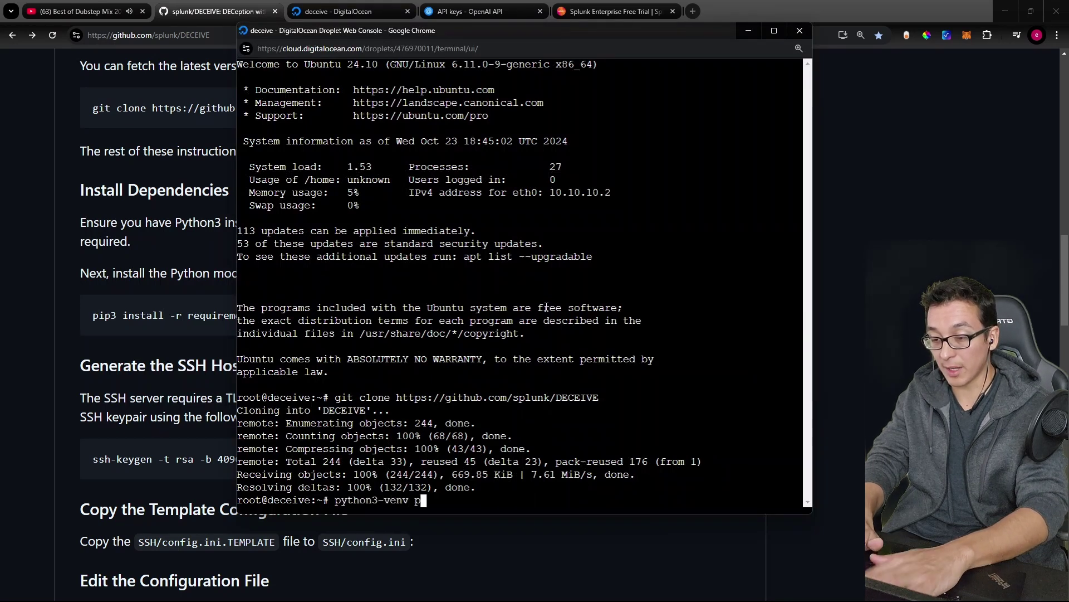
pyautogui.write('ython3-pip')
pyautogui.press('Home')
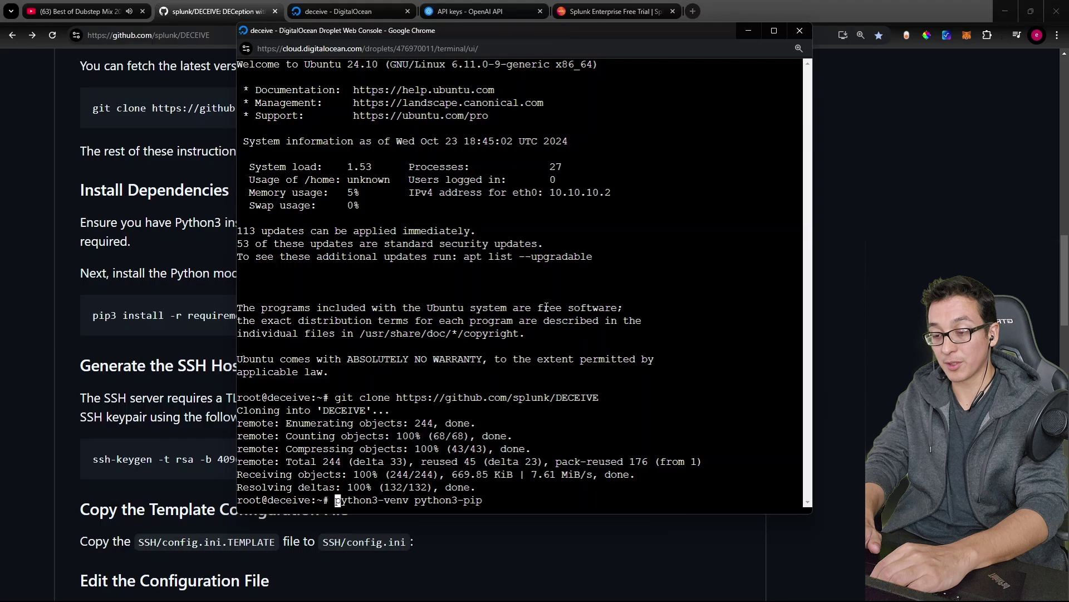
pyautogui.write('apt install')
pyautogui.press('Return')
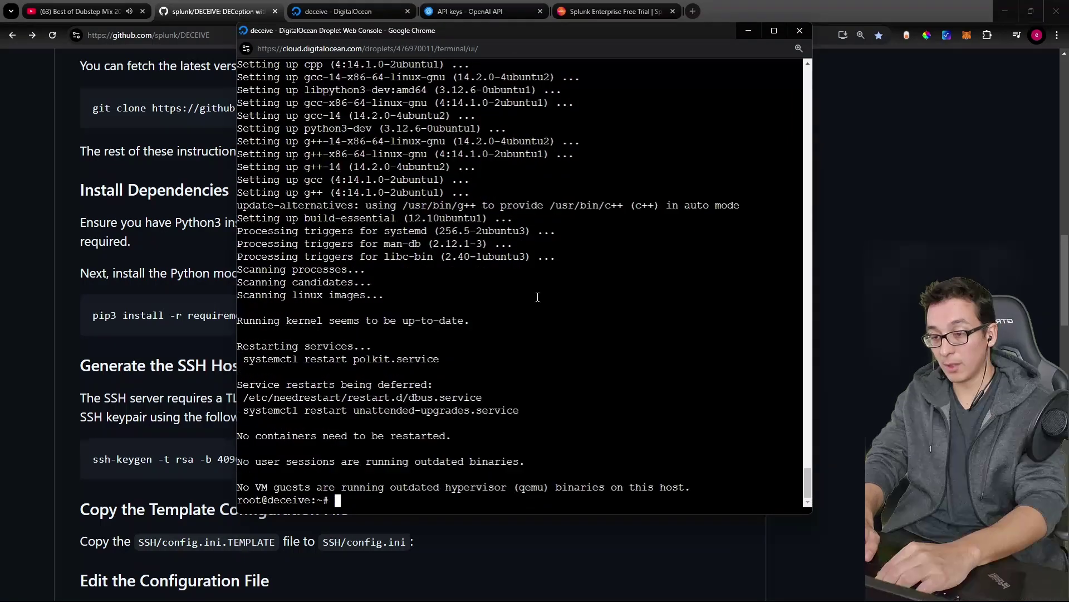
pyautogui.write('cd DE')
pyautogui.press('Tab')
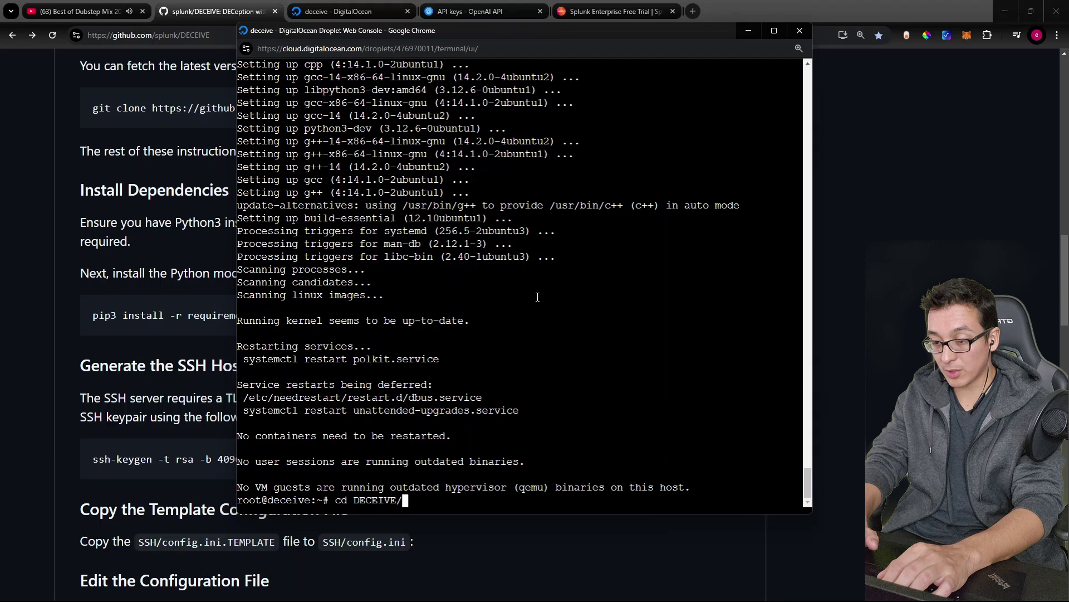
# Step: Enter the DECEIVE folder, clear the screen and list its project files
pyautogui.press('Return')
pyautogui.hotkey('ctrl', 'l')
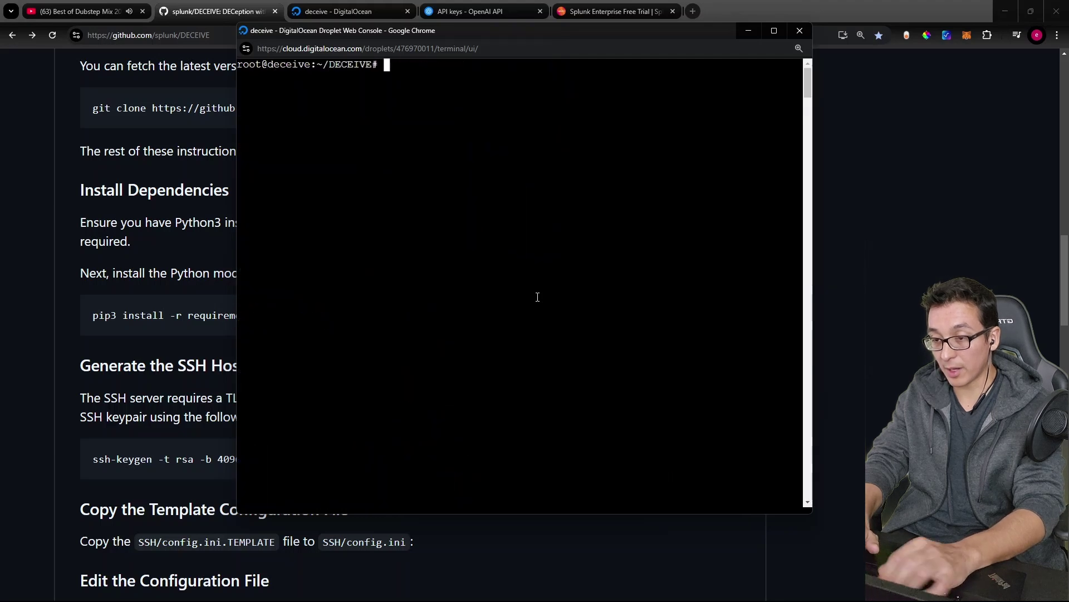
pyautogui.write('ls')
pyautogui.press('Return')
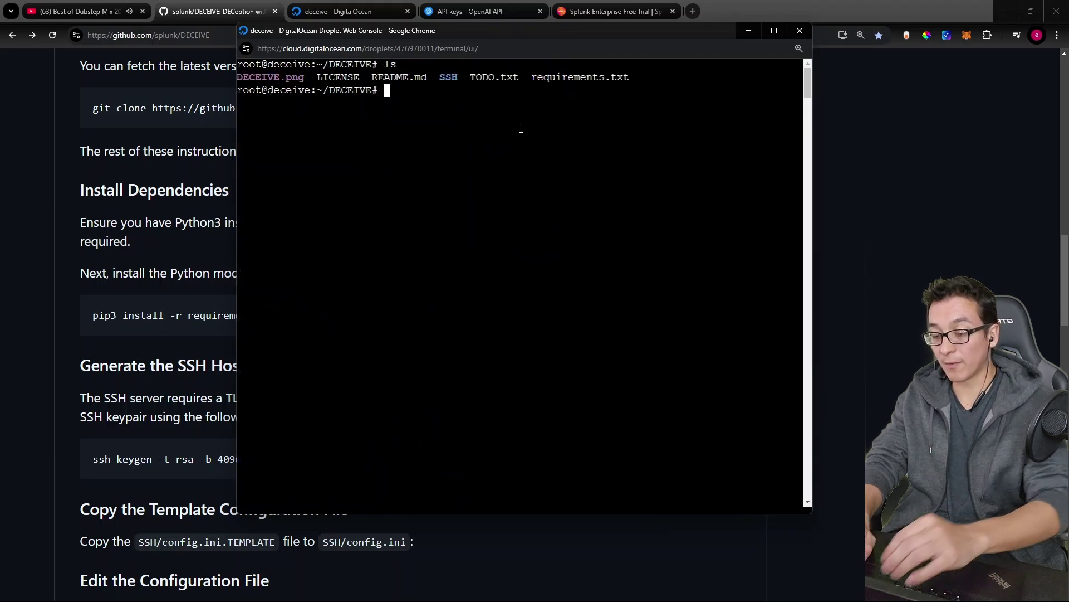
# Step: Create a venv environment with python3 -m venv venv and activate it via source venv/bin/activate
pyautogui.write('pytho')
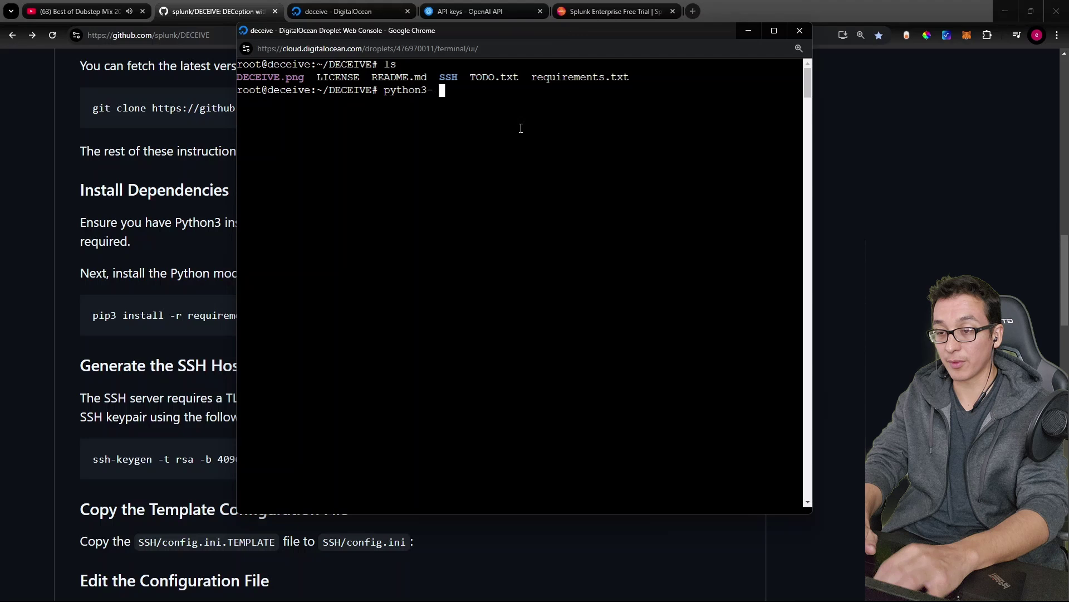
pyautogui.write('n3 -m ven')
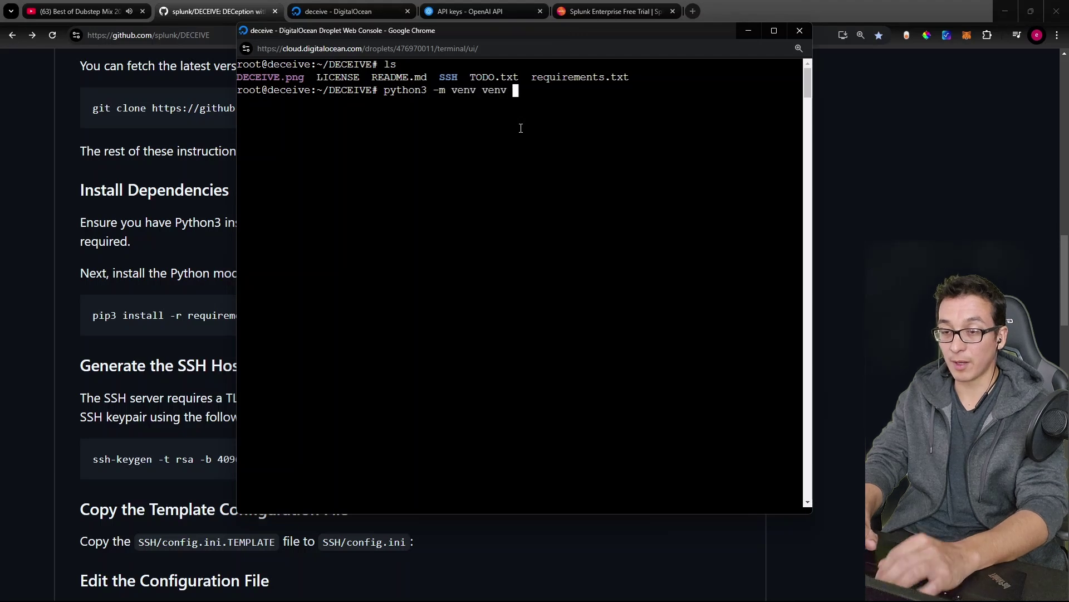
pyautogui.write('v venv')
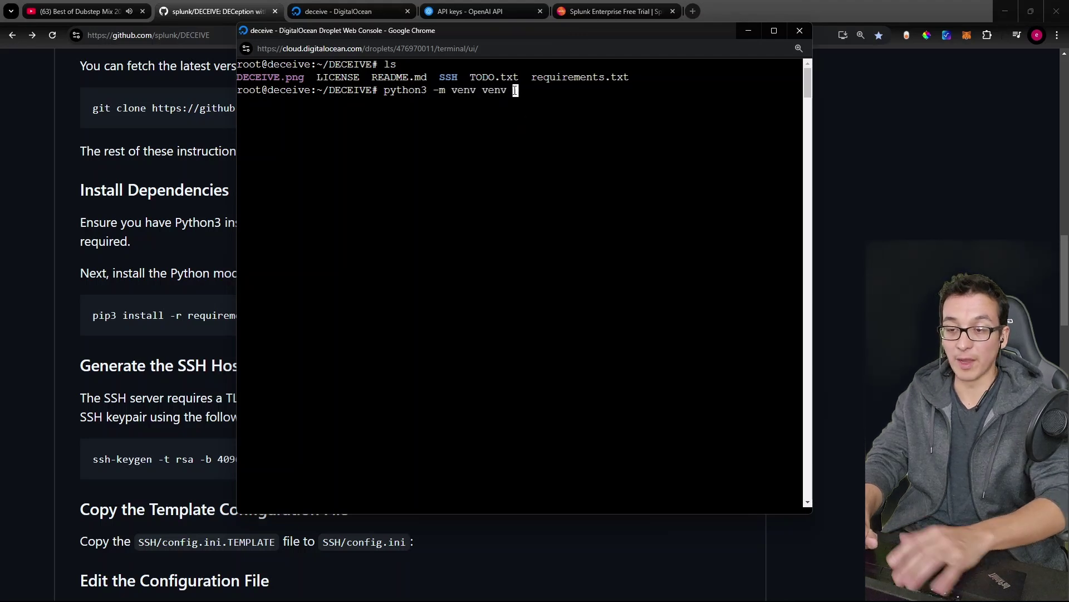
pyautogui.press('Return')
pyautogui.write('ls')
pyautogui.press('Return')
pyautogui.doubleClick(663, 120)
pyautogui.click(649, 114)
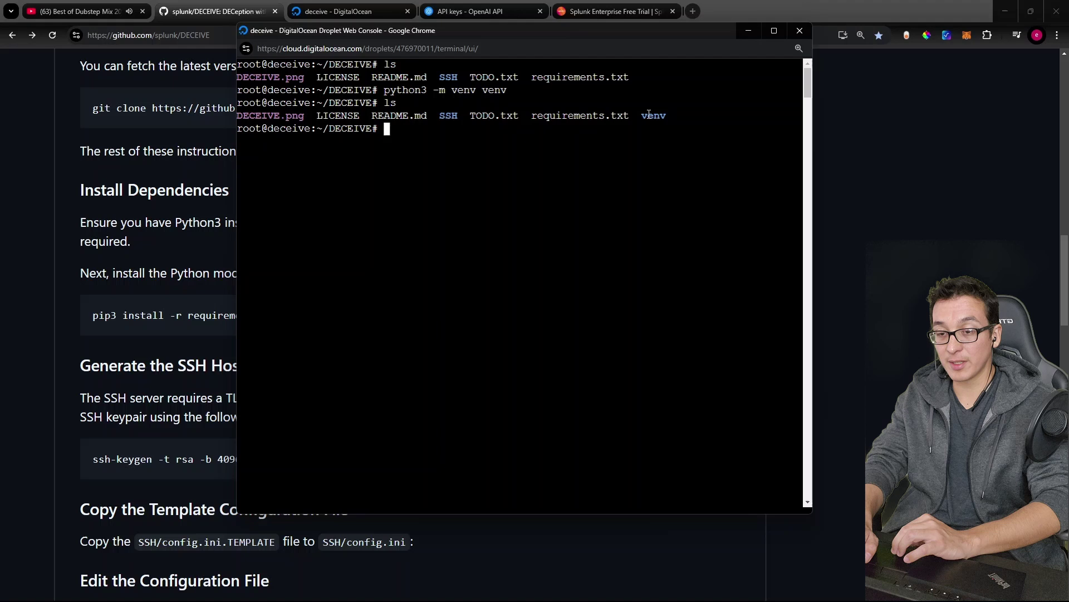
pyautogui.write('sour')
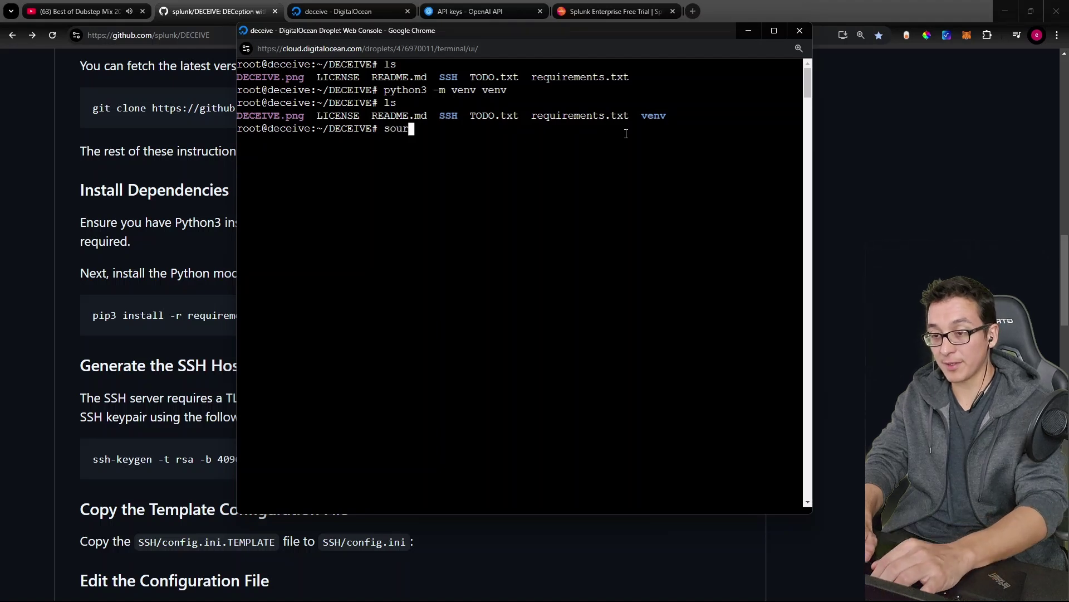
pyautogui.write('ce v')
pyautogui.press('Tab')
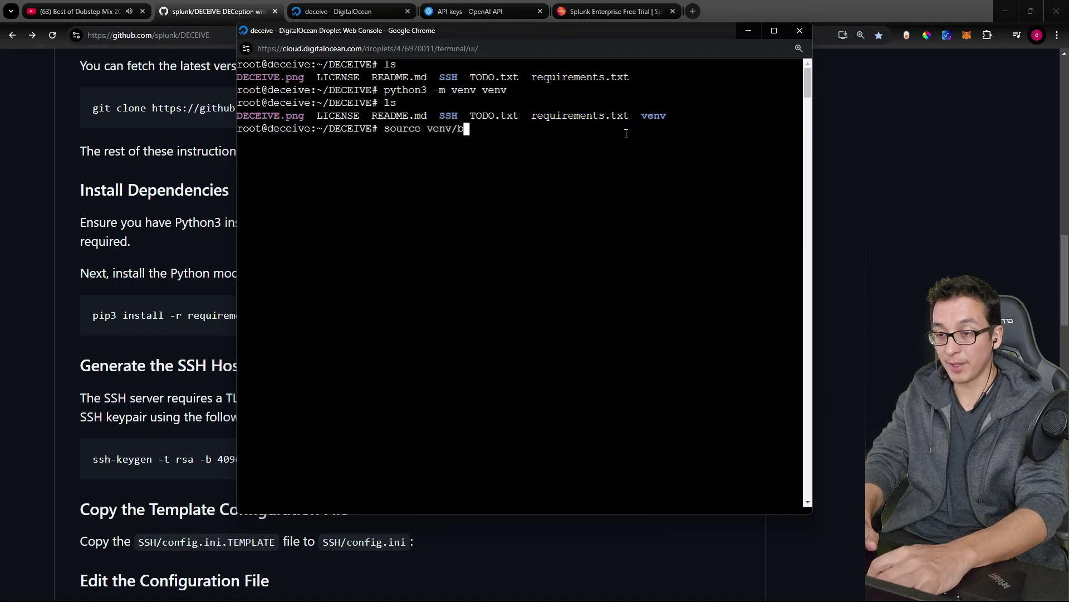
pyautogui.write('bin/activate')
pyautogui.press('Return')
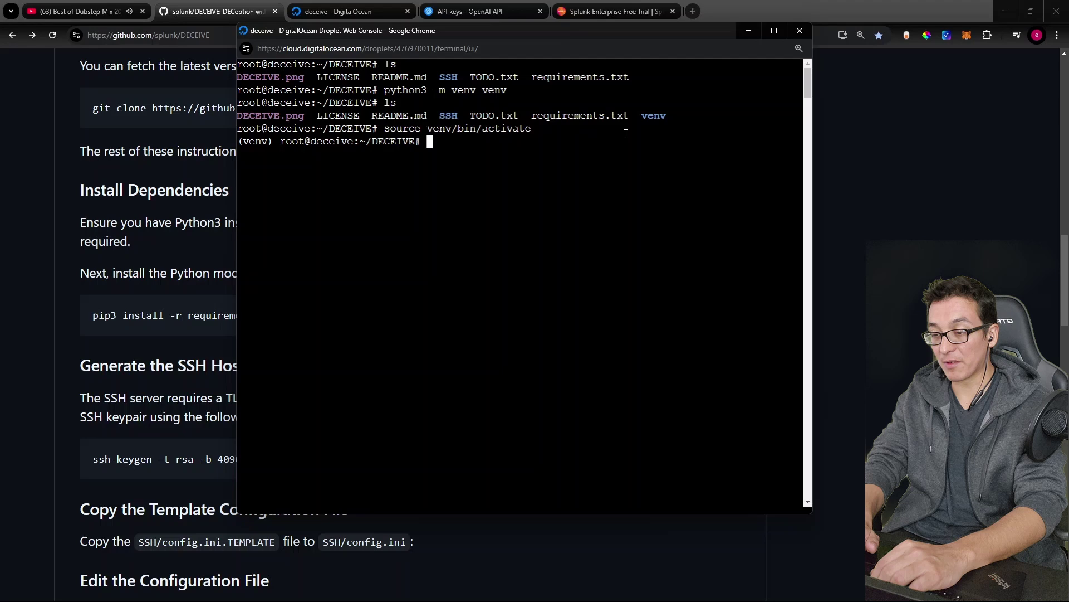
# Step: Copy the pip3 install -r requirements.txt line from the README for the console
pyautogui.write('pip3')
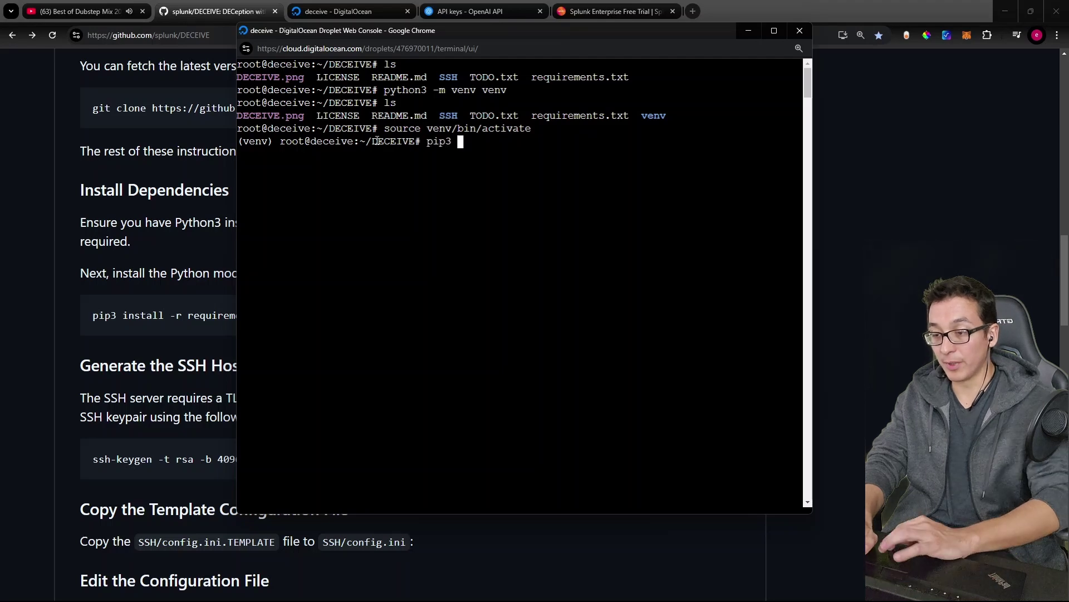
pyautogui.click(204, 267)
pyautogui.click(721, 313)
pyautogui.hotkey('alt', 'Tab')
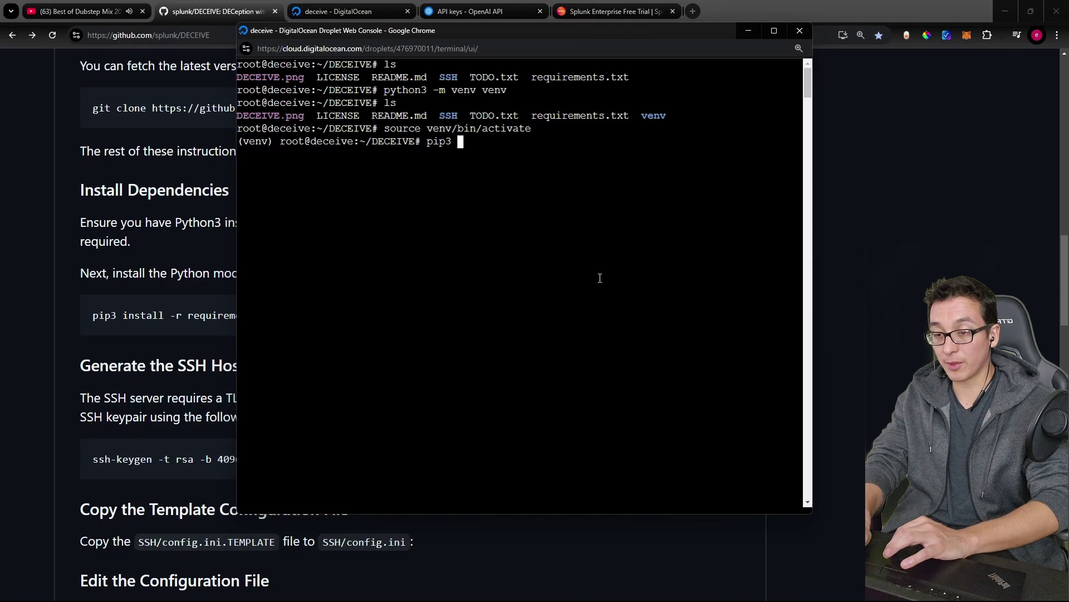
pyautogui.press('BackSpace')
pyautogui.press('BackSpace')
pyautogui.press('BackSpace')
# Step: Run pip3 install -r requirements.txt and mark the 'No space left on device' error
pyautogui.hotkey('ctrl', 'v')
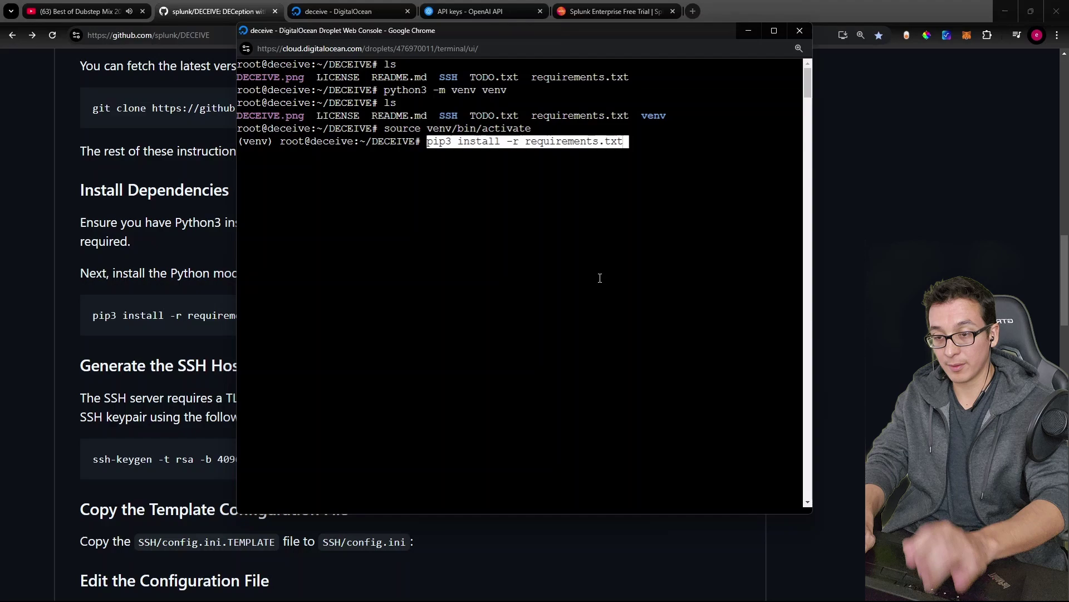
pyautogui.press('Return')
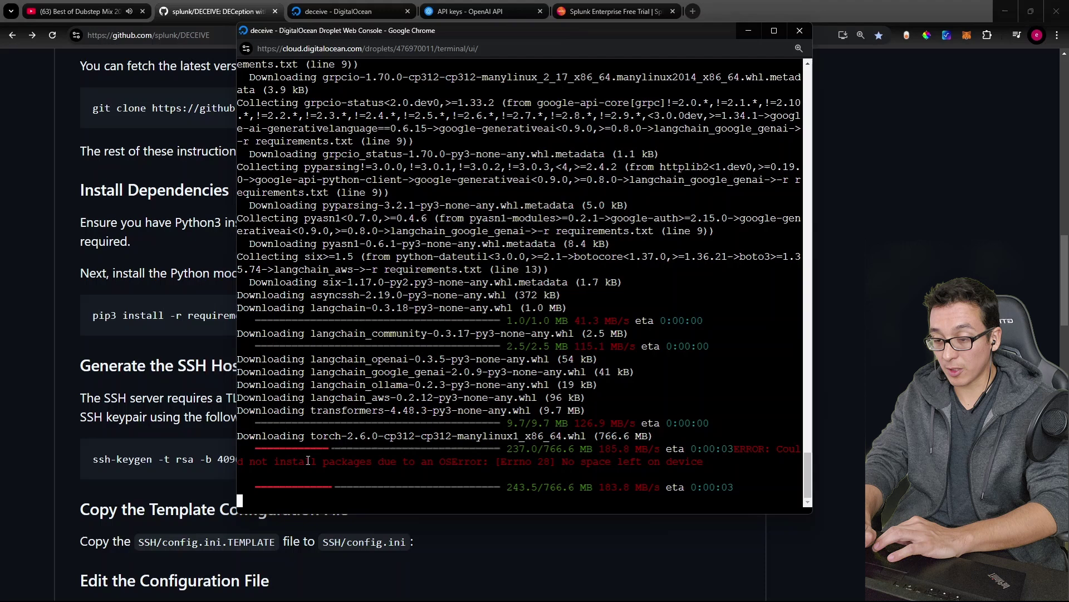
pyautogui.moveTo(304, 461); pyautogui.dragTo(679, 463)
pyautogui.click(671, 469)
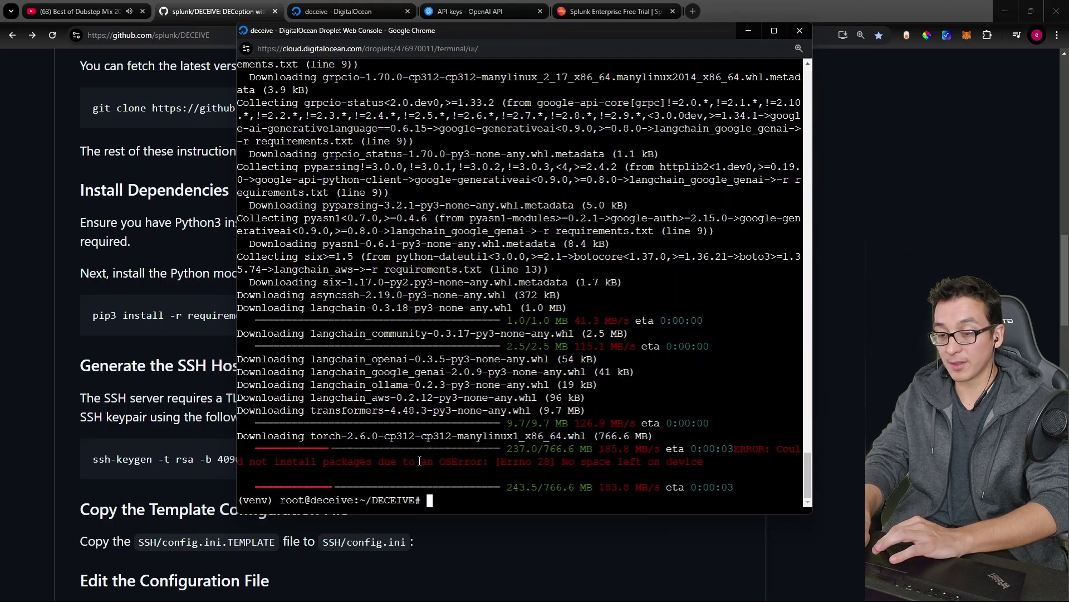
# Step: Check the droplet's disk usage with df -h
pyautogui.write('d')
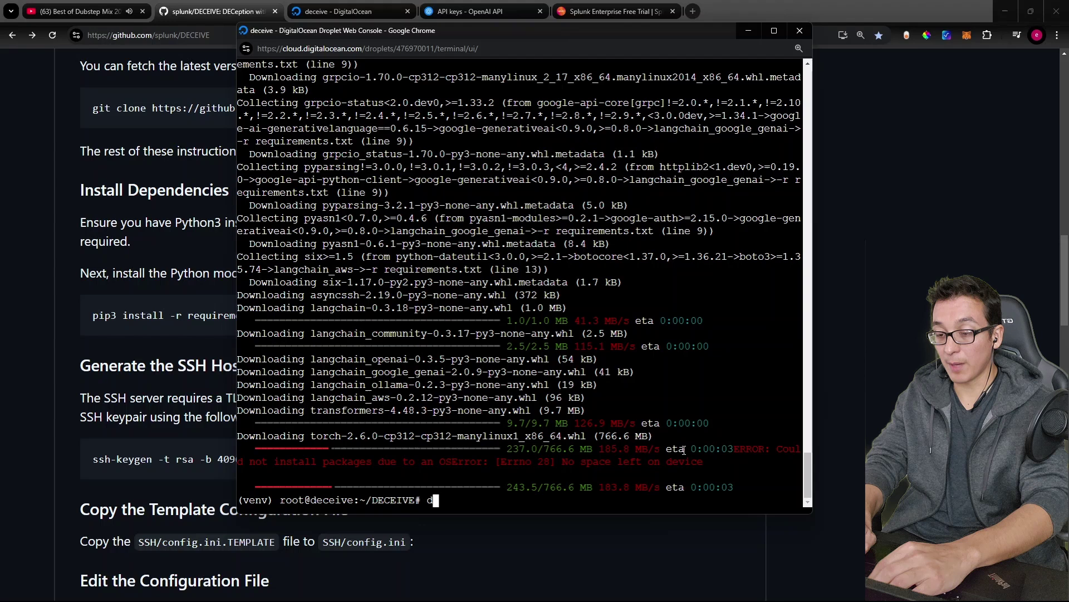
pyautogui.write('f -h')
pyautogui.press('Return')
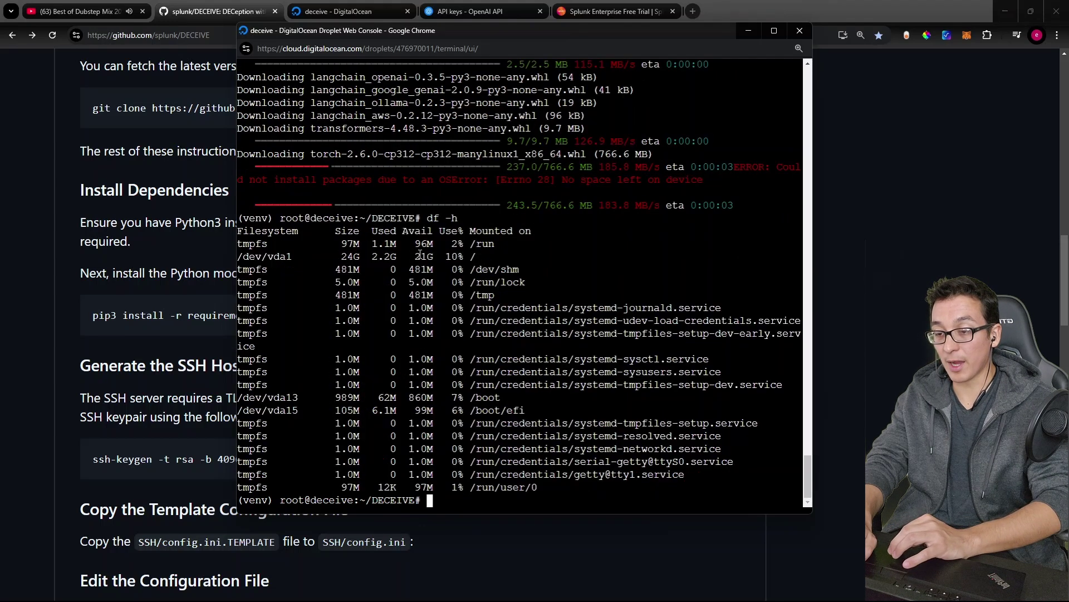
pyautogui.hotkey('alt', 'Tab')
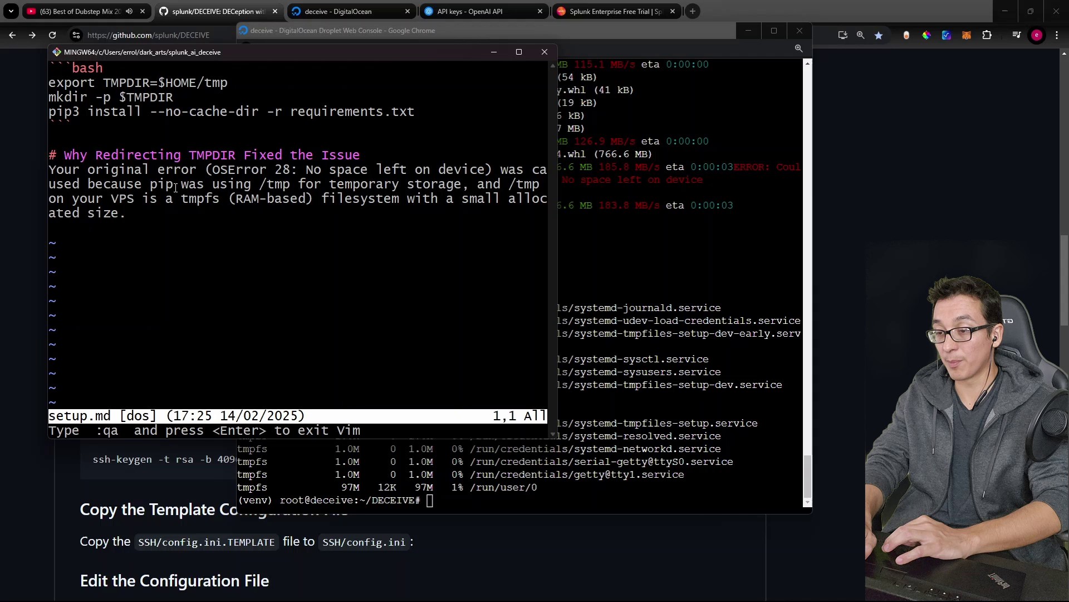
# Step: Highlight the tmp error explanation and the $HOME/tmp path in the setup.md notes
pyautogui.moveTo(136, 184); pyautogui.dragTo(301, 184)
pyautogui.click(132, 143)
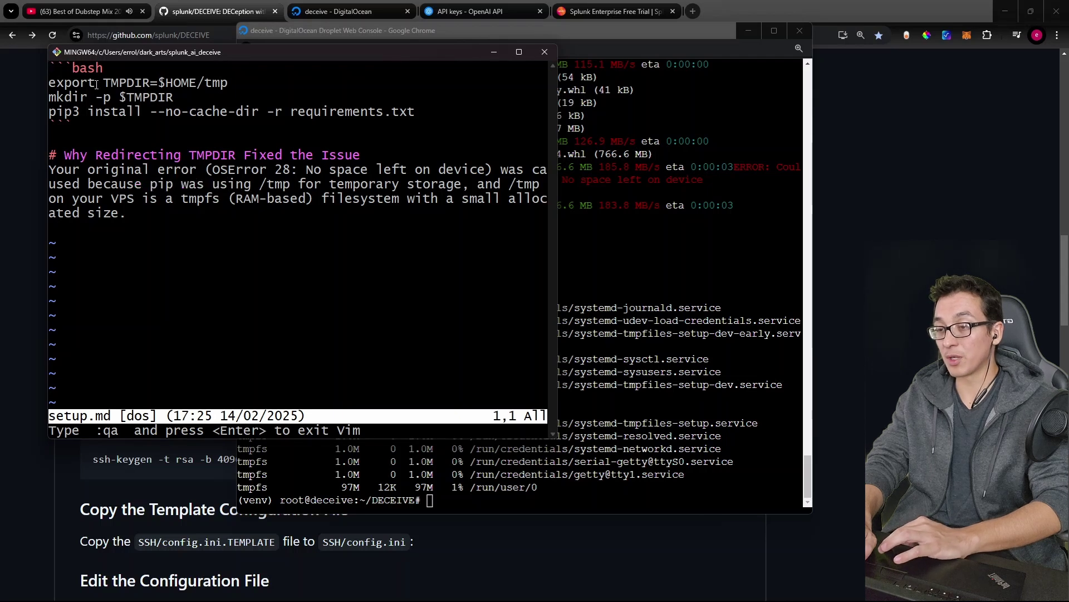
pyautogui.moveTo(229, 82); pyautogui.dragTo(181, 83)
pyautogui.click(158, 82)
pyautogui.click(180, 82)
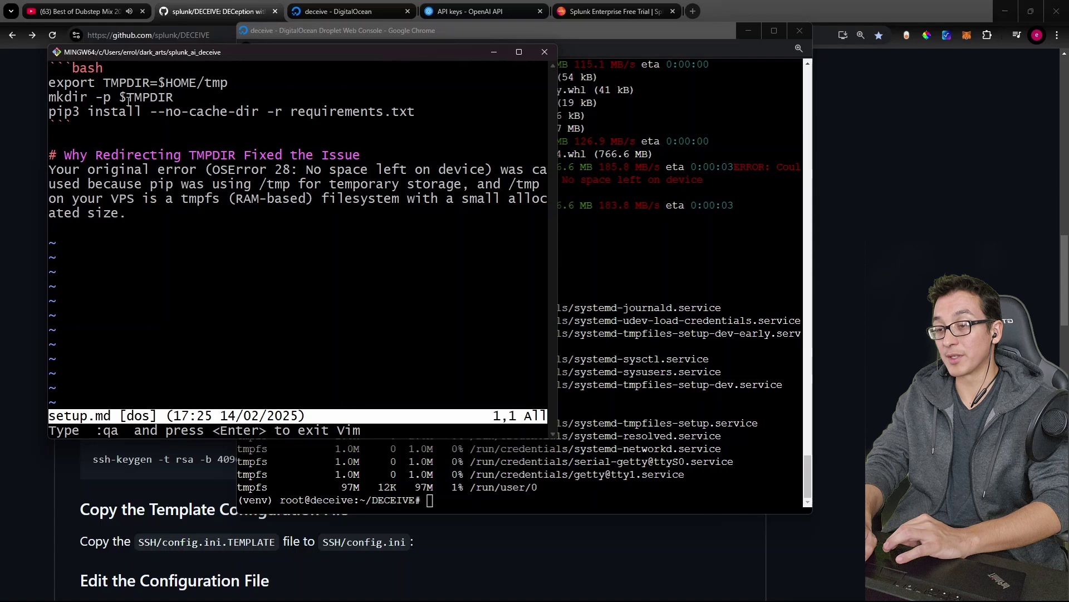
pyautogui.moveTo(102, 111); pyautogui.dragTo(165, 111)
# Step: Set TMPDIR to $HOME/tmp and create that directory with mkdir -p
pyautogui.click(191, 84)
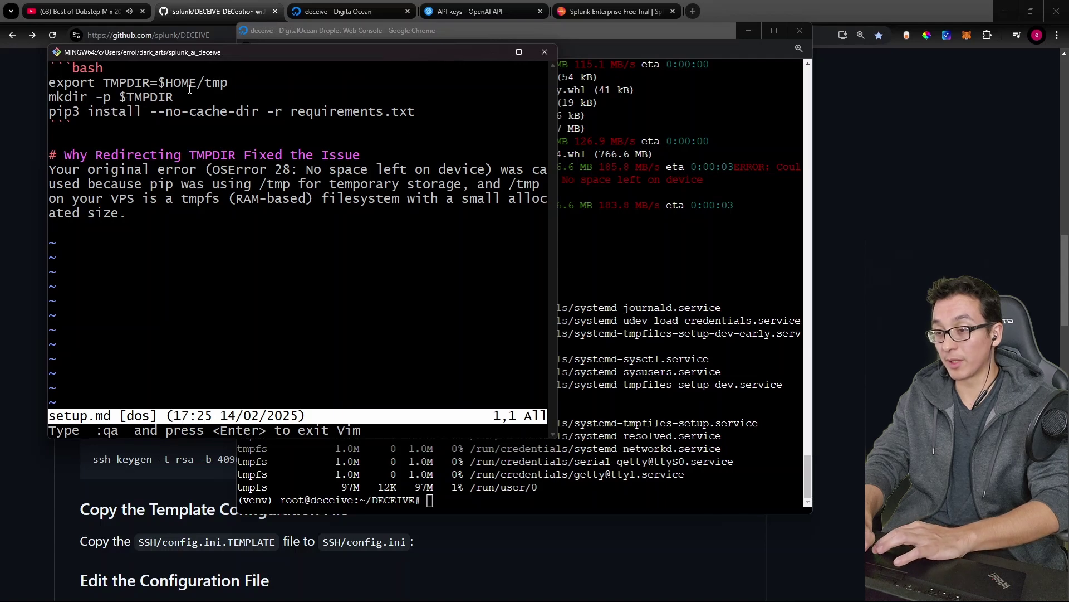
pyautogui.tripleClick(190, 82)
pyautogui.click(694, 303)
pyautogui.hotkey('ctrl', 'v')
pyautogui.press('Return')
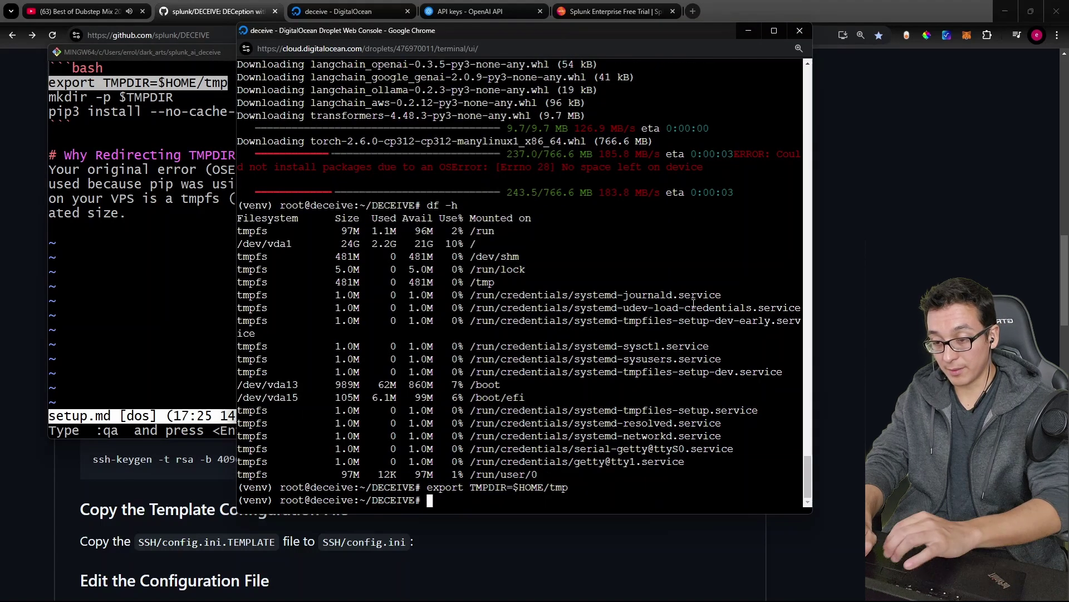
pyautogui.write('mkdir -p $TMPDIR')
pyautogui.press('Return')
# Step: Run pip3 install --no-cache-dir -r requirements.txt copied from setup.md
pyautogui.tripleClick(172, 111)
pyautogui.rightClick(173, 117)
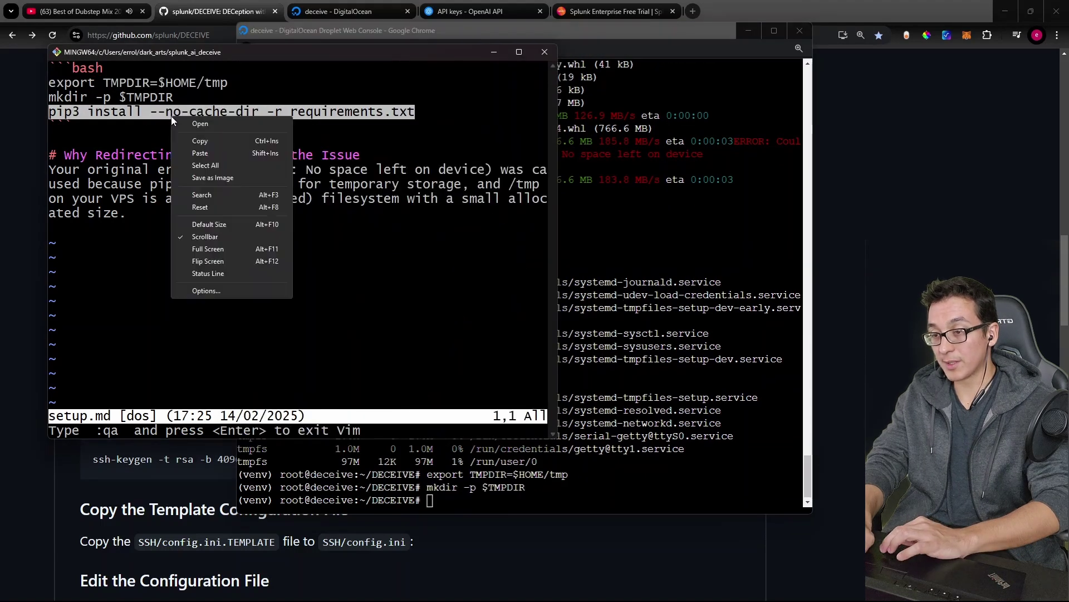
pyautogui.click(210, 141)
pyautogui.click(632, 392)
pyautogui.hotkey('ctrl', 'v')
pyautogui.press('Return')
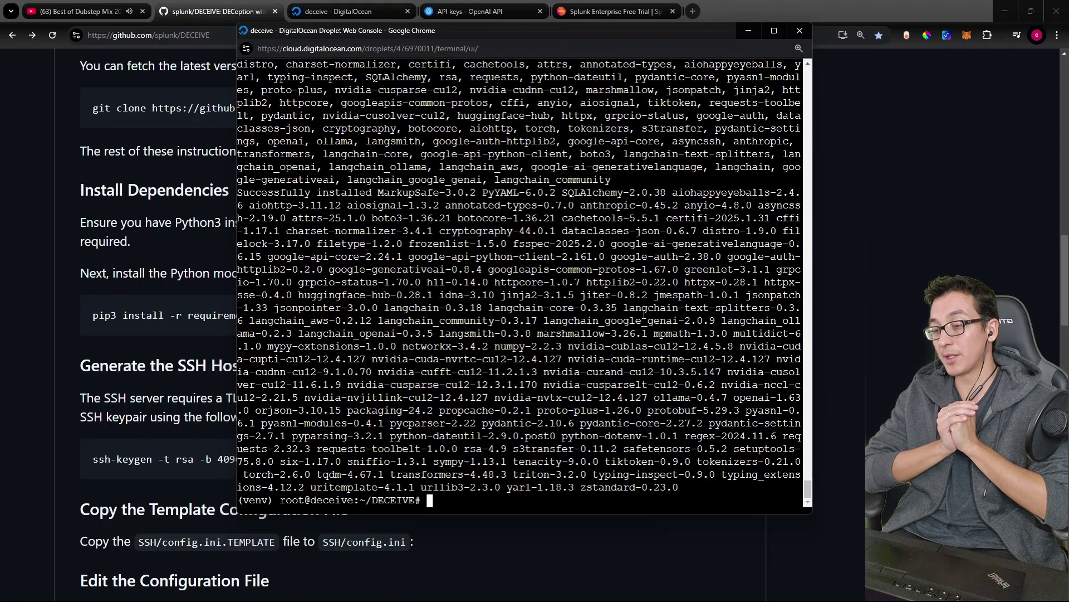
# Step: Highlight the README's host key instructions and its top-directory requirement
pyautogui.click(233, 278)
pyautogui.scroll(-2, 183, 285)
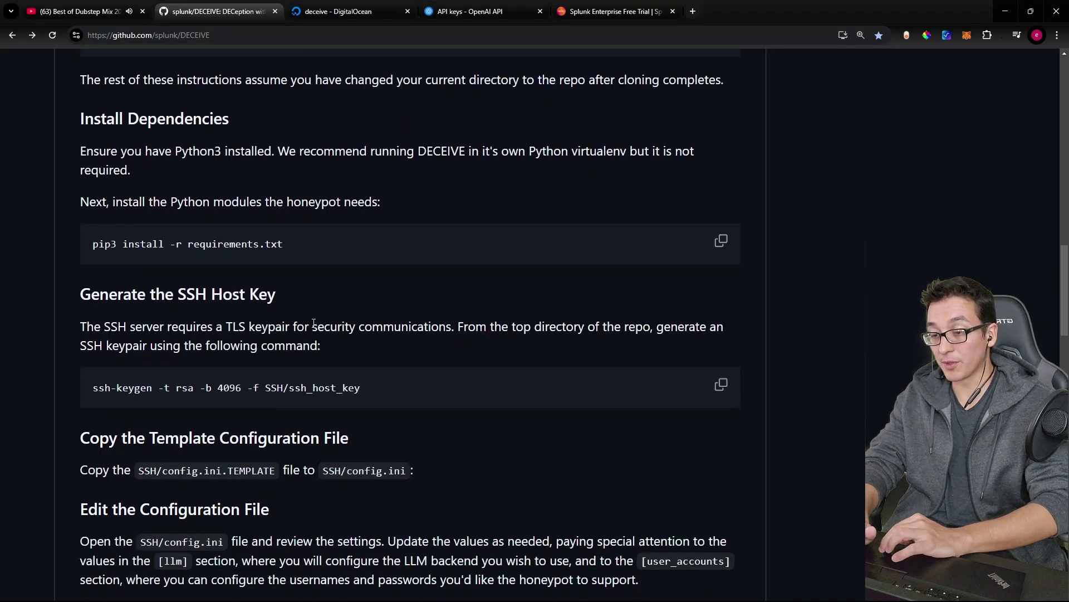
pyautogui.moveTo(314, 326); pyautogui.dragTo(417, 328)
pyautogui.click(417, 327)
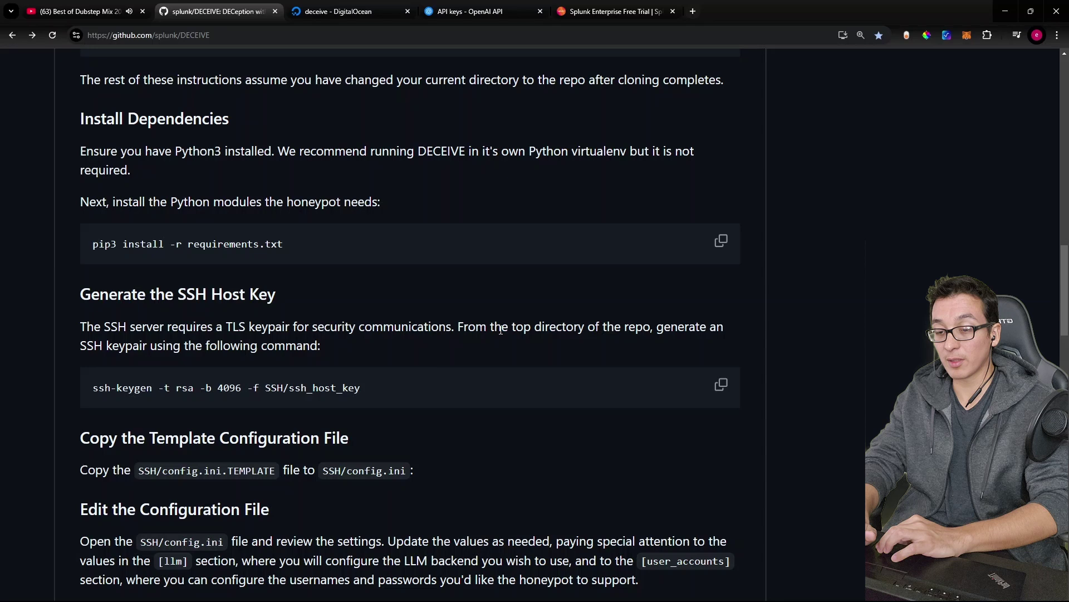
pyautogui.moveTo(504, 329); pyautogui.dragTo(640, 328)
pyautogui.click(343, 325)
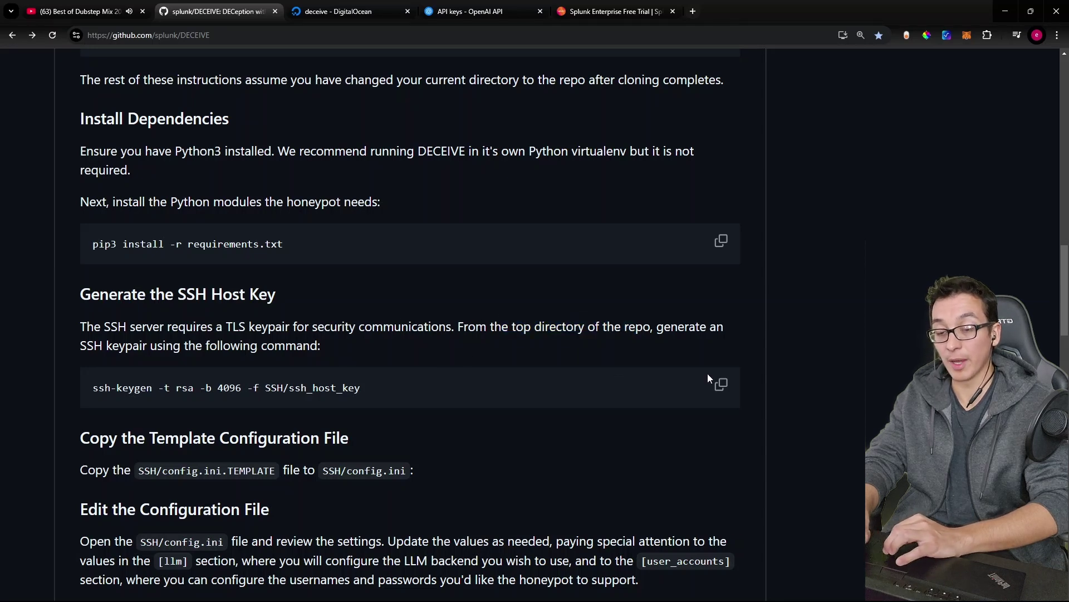
# Step: Run ssh-keygen to create a 4096-bit RSA key at SSH/ssh_host_key with no passphrase
pyautogui.hotkey('alt', 'Tab')
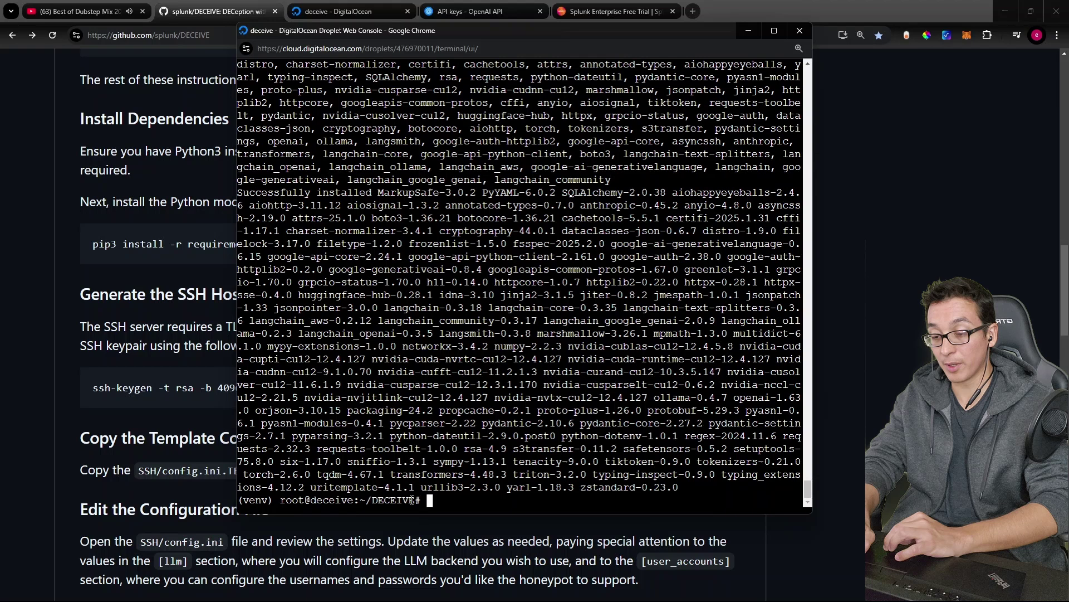
pyautogui.hotkey('ctrl', 'l')
pyautogui.hotkey('ctrl', 'v')
pyautogui.press('Return')
pyautogui.press('Return')
pyautogui.press('Return')
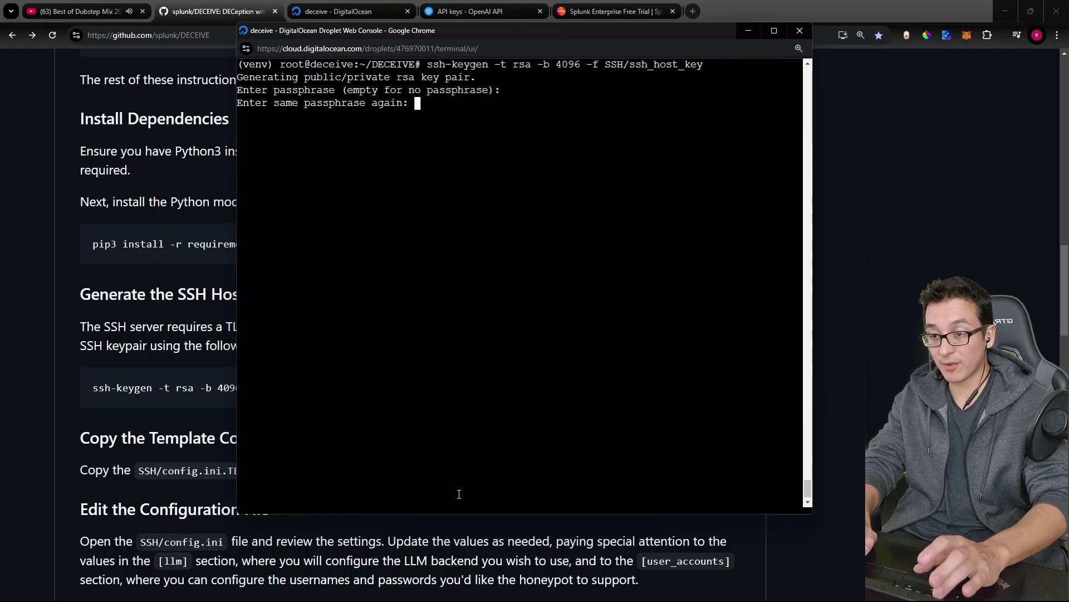
pyautogui.hotkey('alt', 'Tab')
pyautogui.scroll(-4, 256, 369)
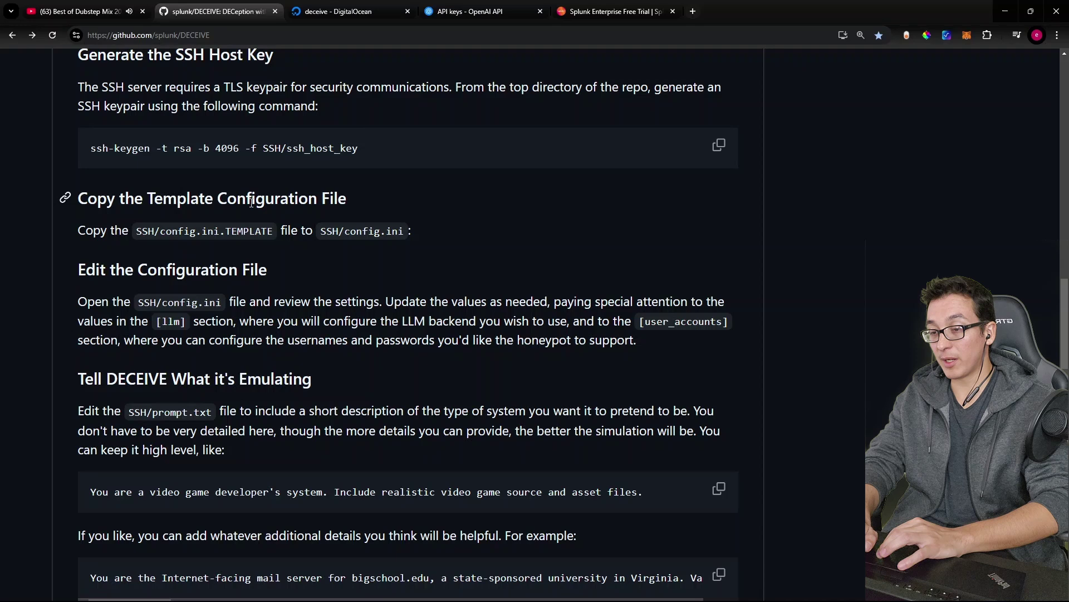
# Step: Copy SSH/config.ini.TEMPLATE to SSH/config.ini and review the README's [llm] and [user_accounts] notes
pyautogui.hotkey('alt', 'Tab')
pyautogui.write('cp ')
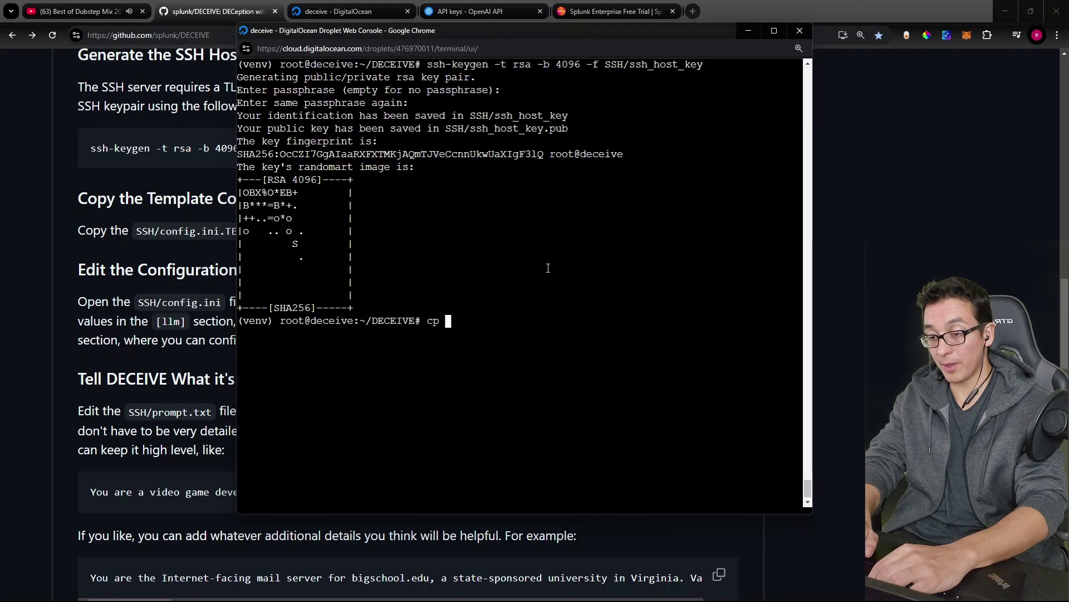
pyautogui.write('SSH/config.ini.TEMPLATE ')
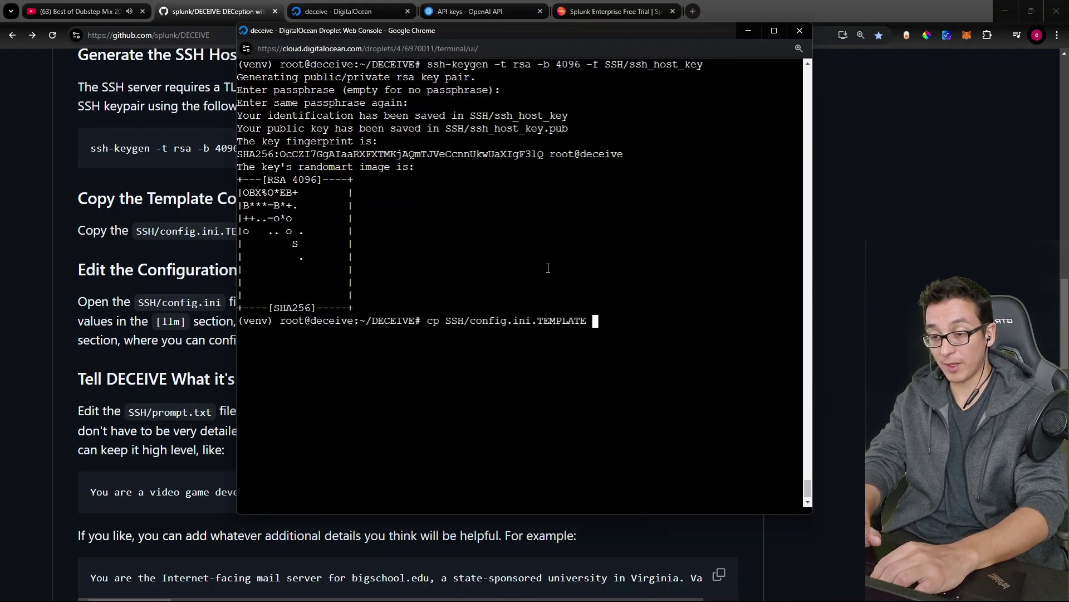
pyautogui.write('SSH/c')
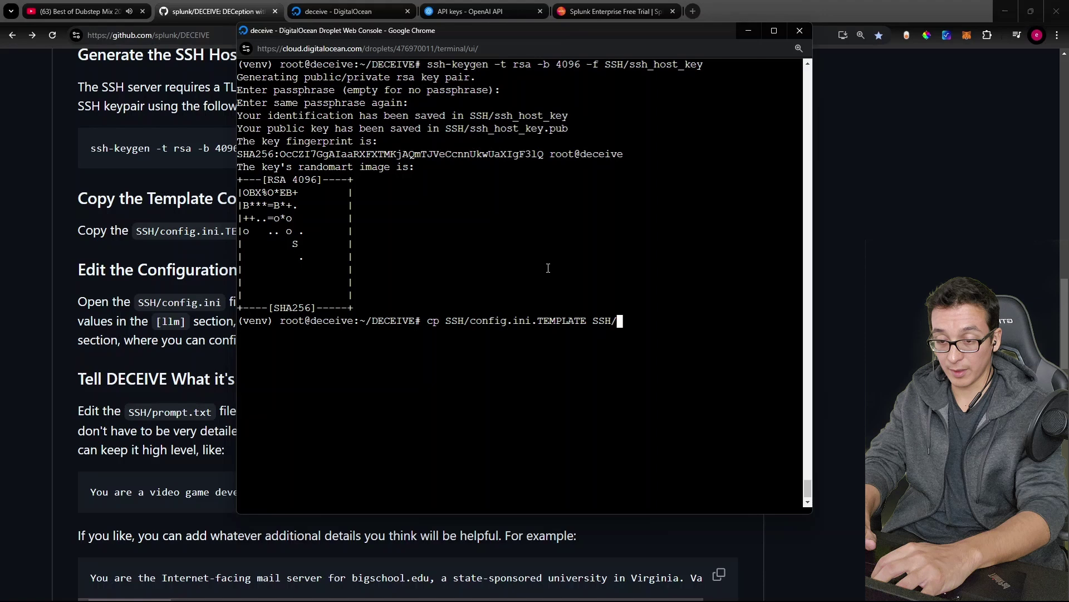
pyautogui.write('config.ini')
pyautogui.hotkey('alt', 'Tab')
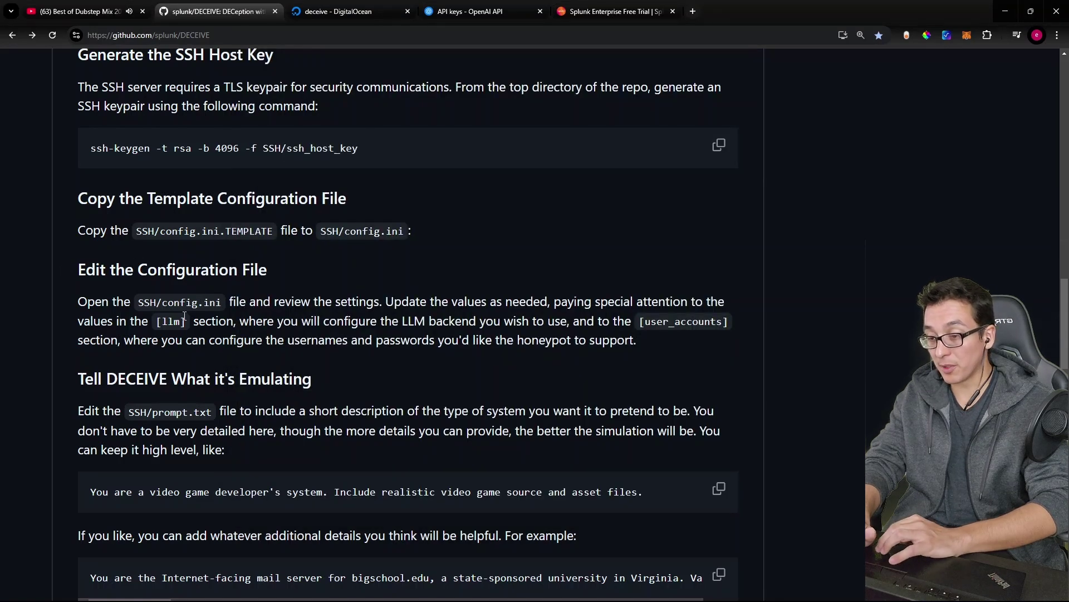
pyautogui.moveTo(158, 319); pyautogui.dragTo(190, 327)
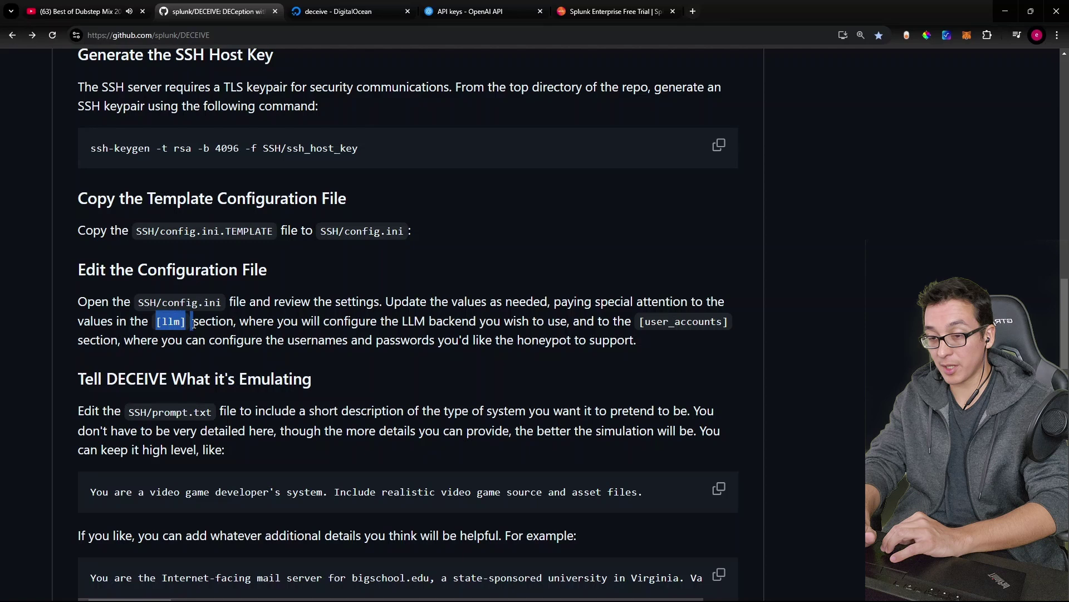
pyautogui.moveTo(640, 322); pyautogui.dragTo(723, 322)
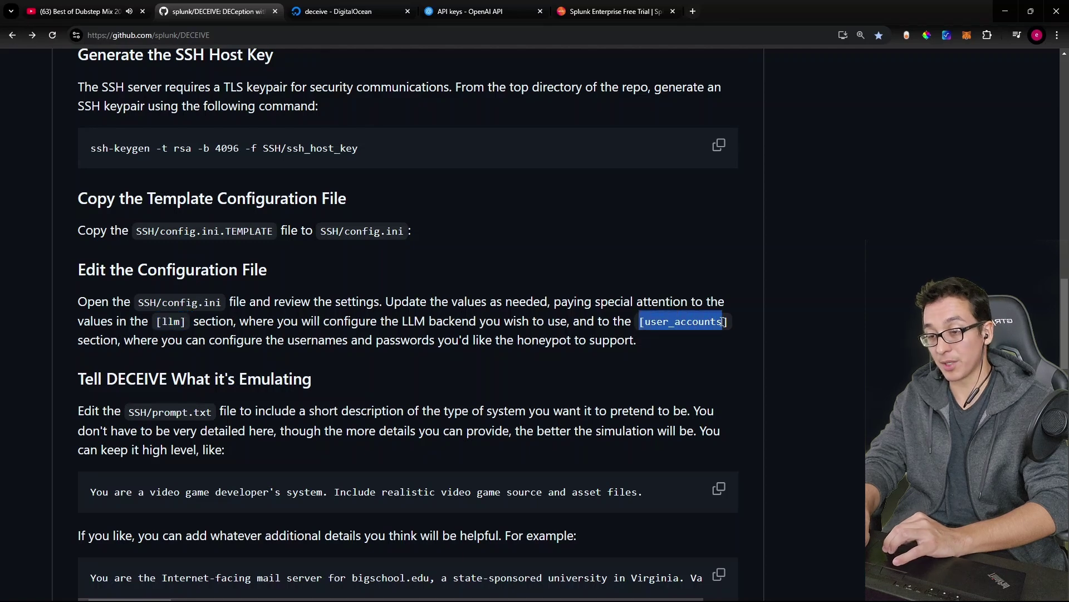
pyautogui.hotkey('alt', 'Tab')
# Step: Open SSH/config.ini in nano and review the OpenAI provider and model settings
pyautogui.write('nano SSH/config.ini')
pyautogui.press('Return')
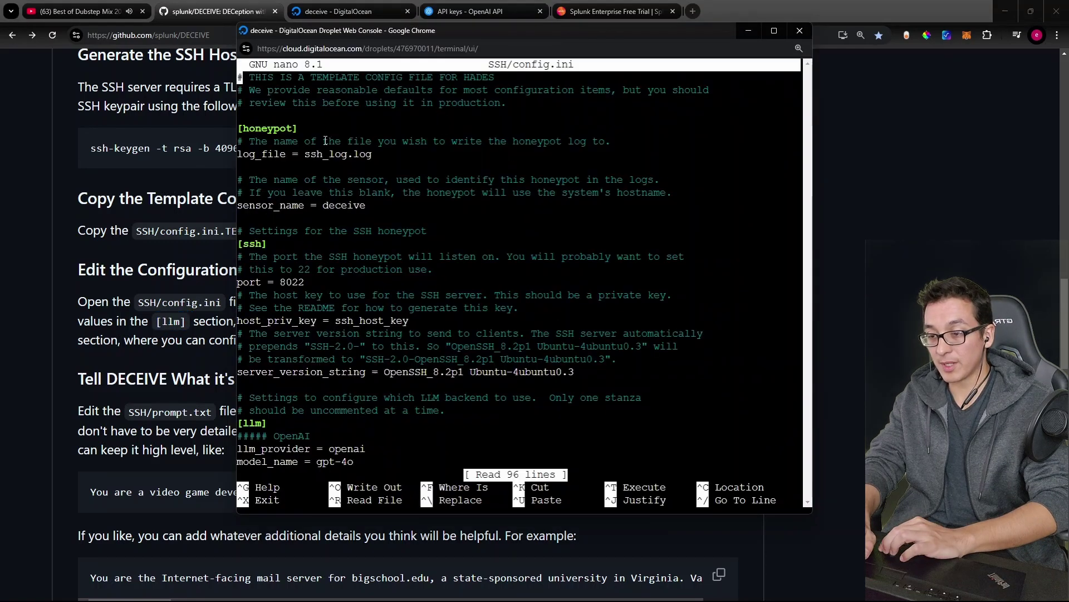
pyautogui.press('Down')
pyautogui.press('Down')
pyautogui.press('Down')
pyautogui.press('Down')
pyautogui.press('Down')
pyautogui.press('Down')
pyautogui.press('Down')
pyautogui.press('Down')
pyautogui.press('Down')
pyautogui.press('Down')
pyautogui.press('Down')
pyautogui.press('Down')
pyautogui.press('Down')
pyautogui.press('Down')
pyautogui.press('Down')
pyautogui.press('Down')
pyautogui.press('Down')
pyautogui.press('Down')
pyautogui.press('Down')
pyautogui.press('Down')
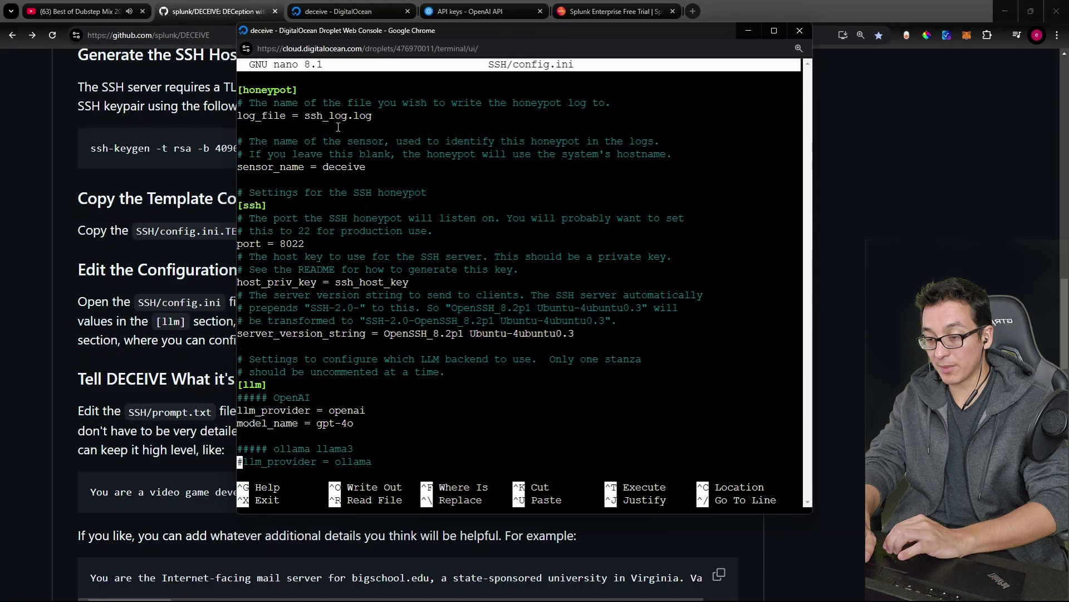
pyautogui.moveTo(361, 361); pyautogui.dragTo(240, 347)
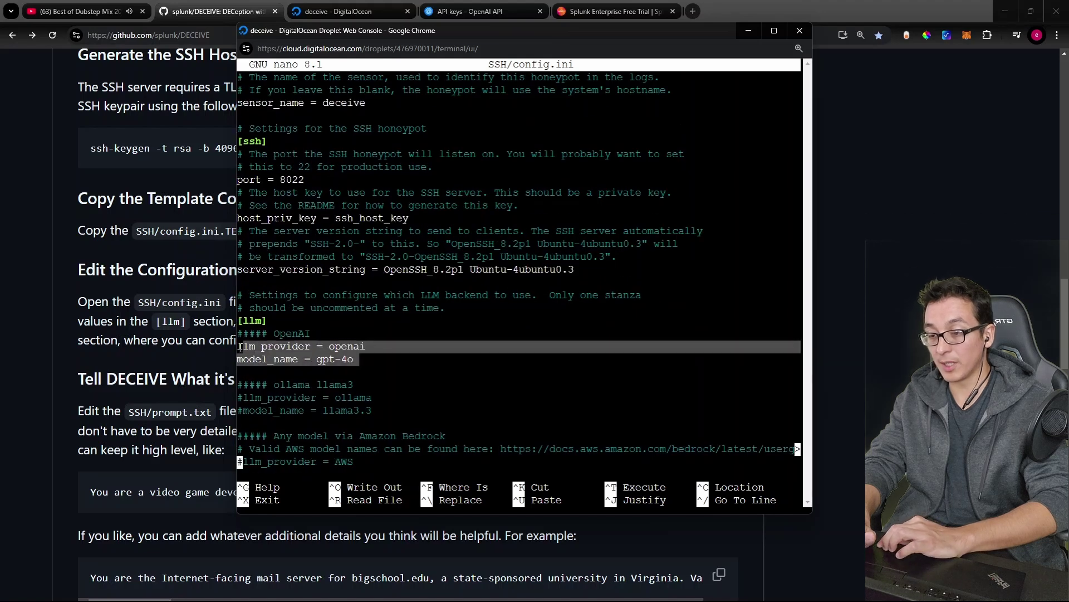
pyautogui.click(332, 357)
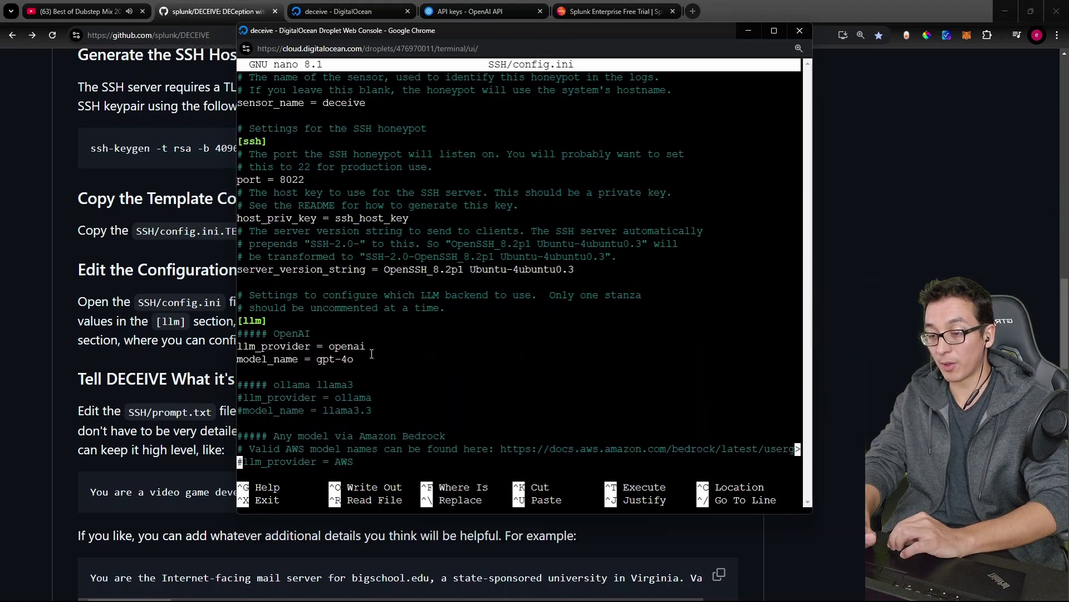
# Step: Add a '* = *' line under [user_accounts] so any username and password is accepted
pyautogui.press('Down')
pyautogui.press('Down')
pyautogui.press('Down')
pyautogui.press('Down')
pyautogui.press('Down')
pyautogui.press('Down')
pyautogui.press('Down')
pyautogui.press('Down')
pyautogui.press('Down')
pyautogui.press('Down')
pyautogui.press('Down')
pyautogui.press('Down')
pyautogui.press('Down')
pyautogui.press('Down')
pyautogui.press('Down')
pyautogui.press('Down')
pyautogui.press('Down')
pyautogui.press('Down')
pyautogui.press('Down')
pyautogui.press('Down')
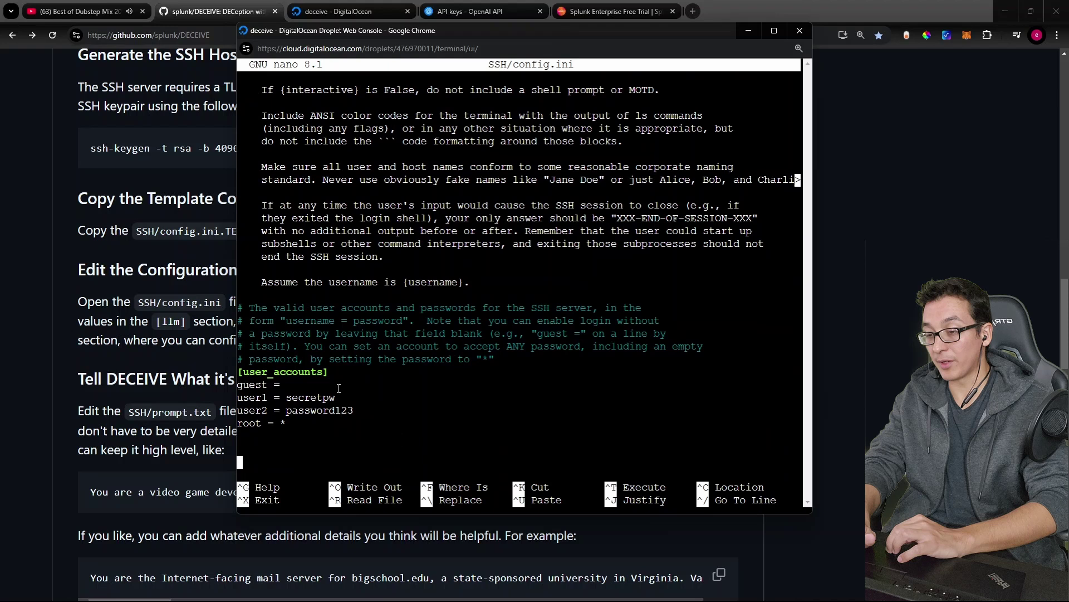
pyautogui.doubleClick(261, 384)
pyautogui.click(268, 384)
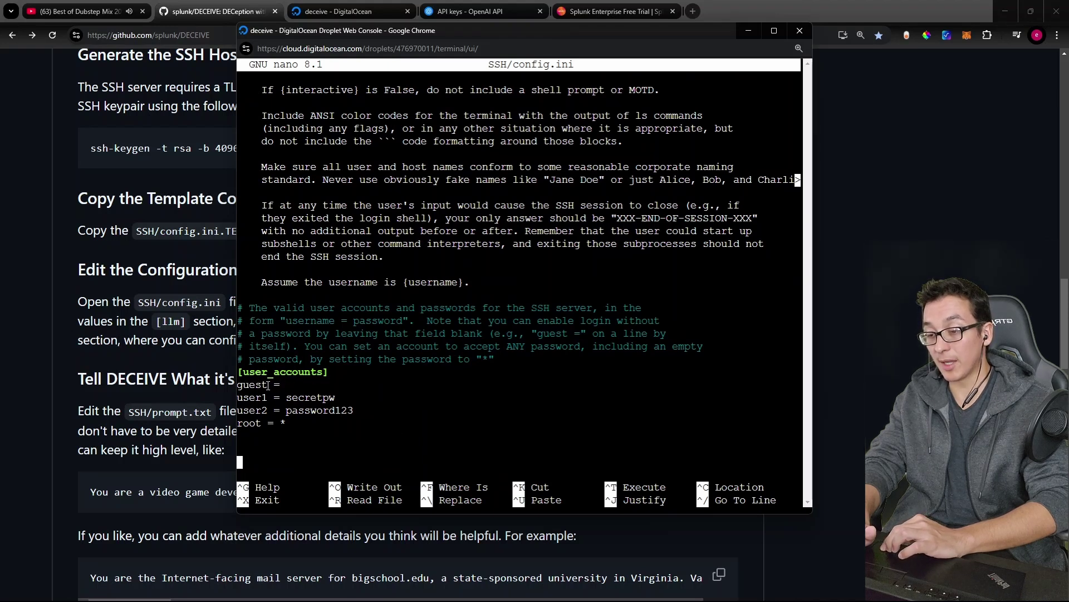
pyautogui.moveTo(268, 385); pyautogui.dragTo(243, 384)
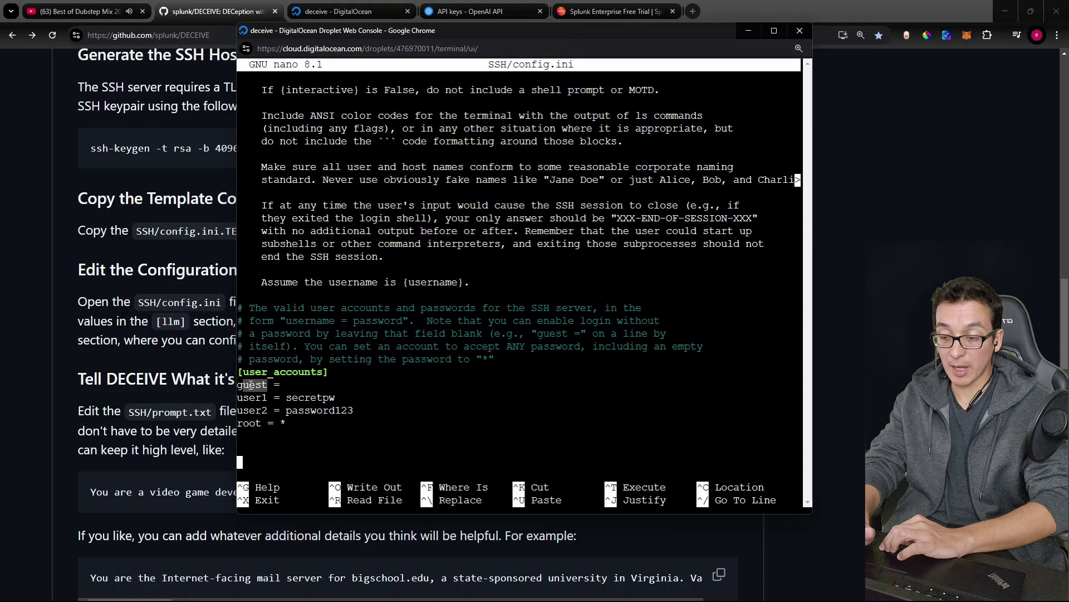
pyautogui.doubleClick(249, 424)
pyautogui.click(261, 425)
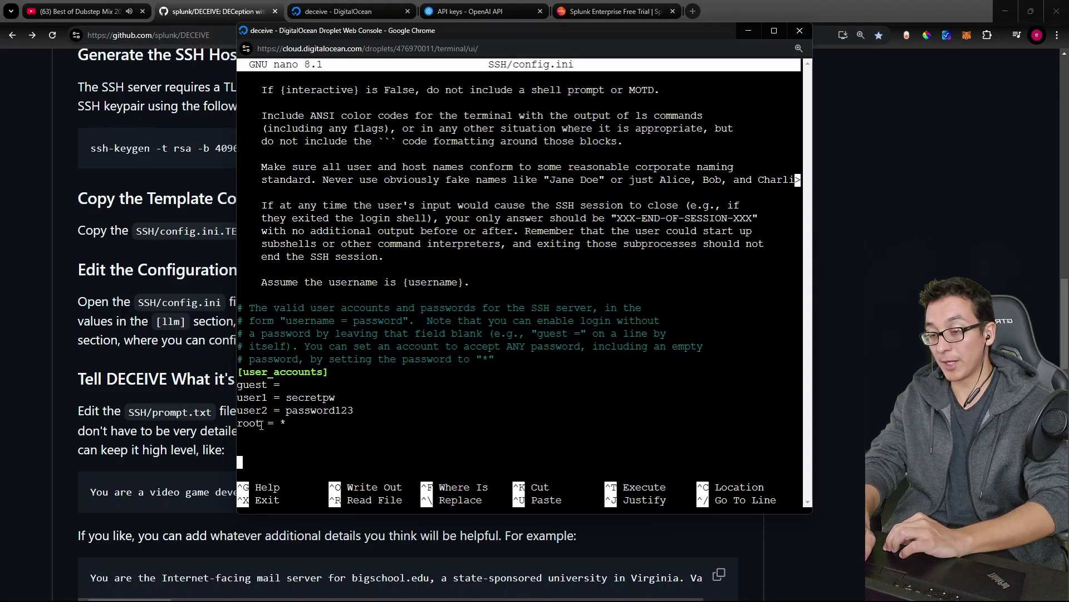
pyautogui.doubleClick(249, 424)
pyautogui.doubleClick(283, 423)
pyautogui.click(290, 424)
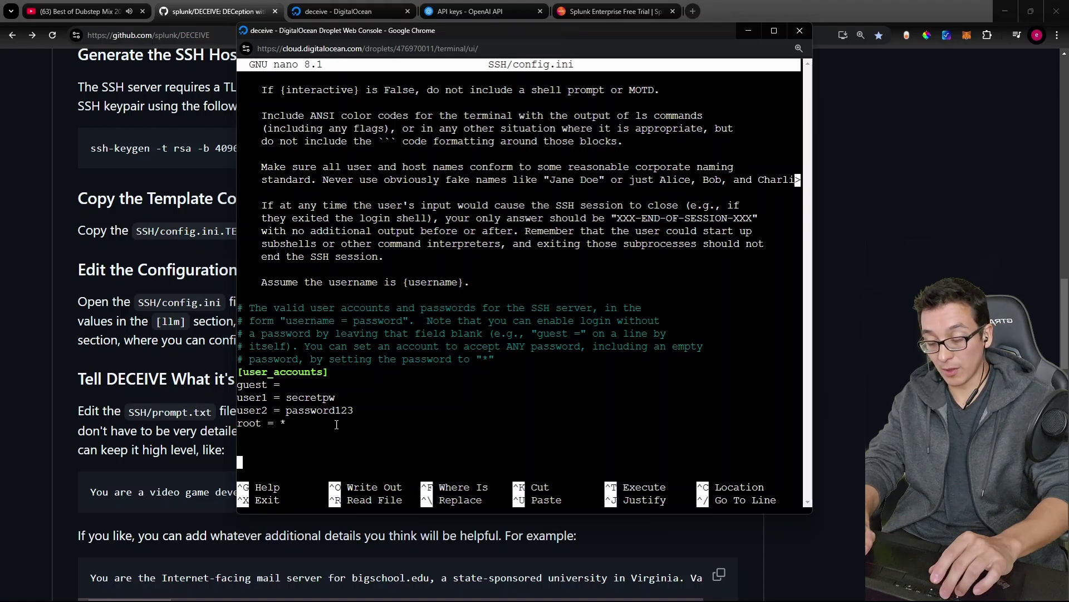
pyautogui.press('BackSpace')
pyautogui.press('BackSpace')
pyautogui.write('*')
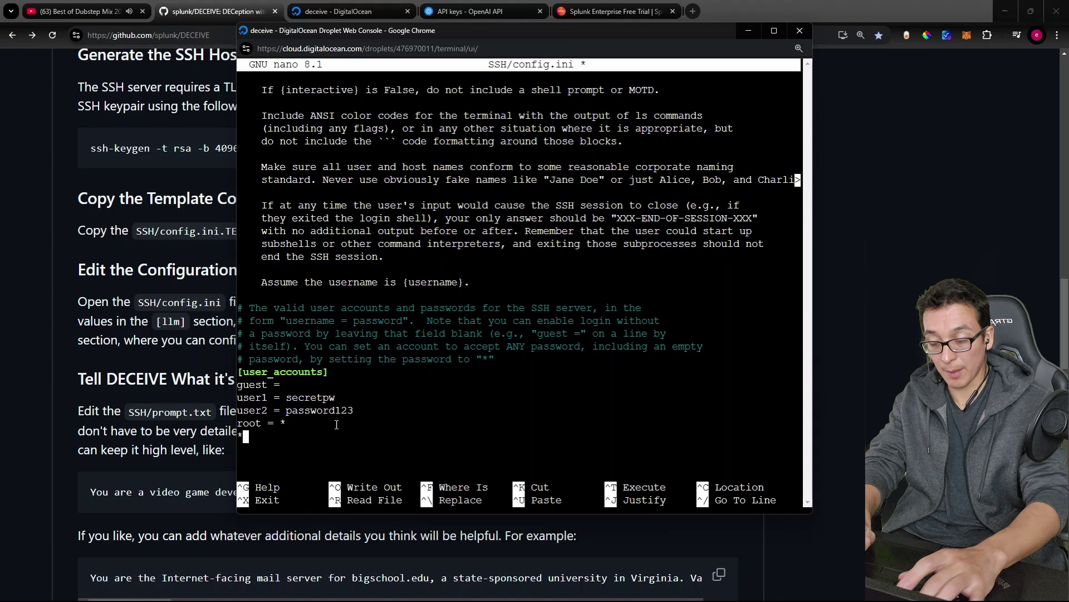
pyautogui.write(' = *')
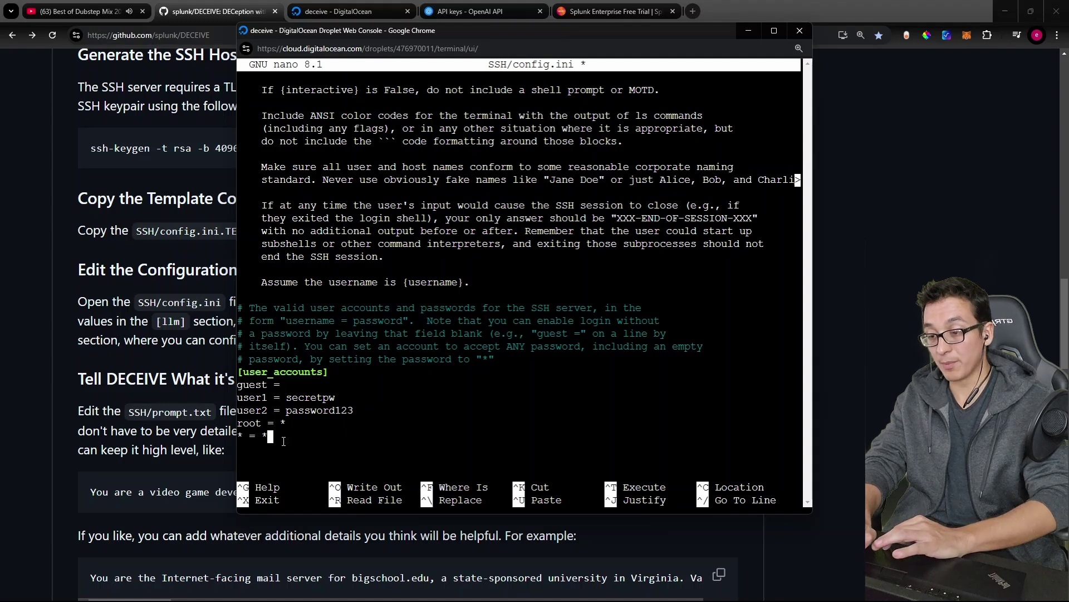
# Step: Check the honeypot port setting 8022, then save SSH/config.ini and exit nano
pyautogui.scroll(15, 399, 382)
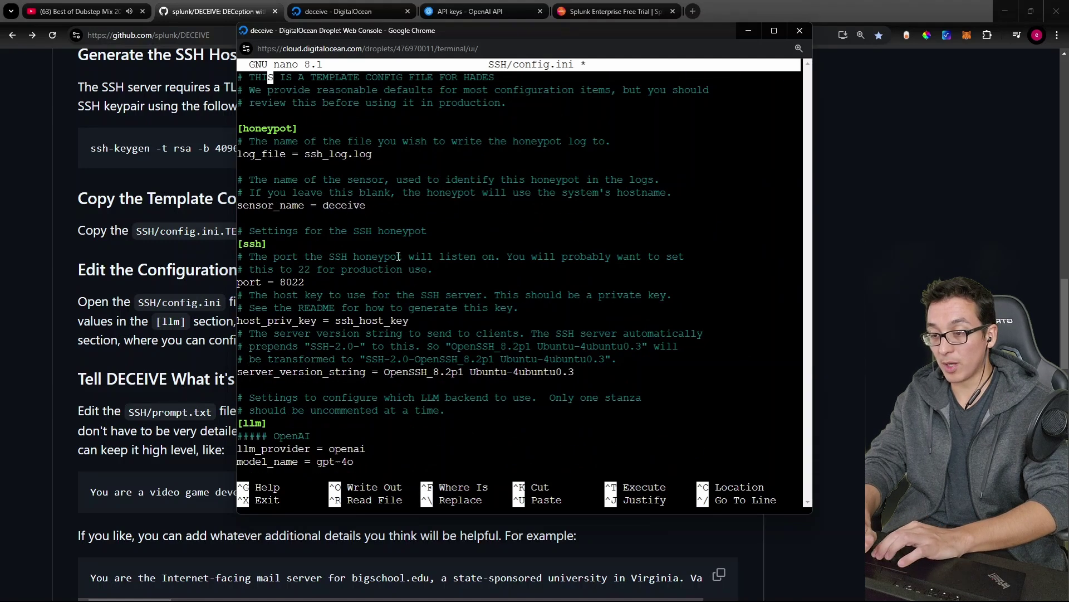
pyautogui.press('Down')
pyautogui.press('Down')
pyautogui.press('Down')
pyautogui.press('Down')
pyautogui.press('Down')
pyautogui.press('Down')
pyautogui.press('Down')
pyautogui.press('Down')
pyautogui.press('Down')
pyautogui.press('Down')
pyautogui.press('Down')
pyautogui.press('Down')
pyautogui.press('Down')
pyautogui.press('Down')
pyautogui.press('Down')
pyautogui.press('Down')
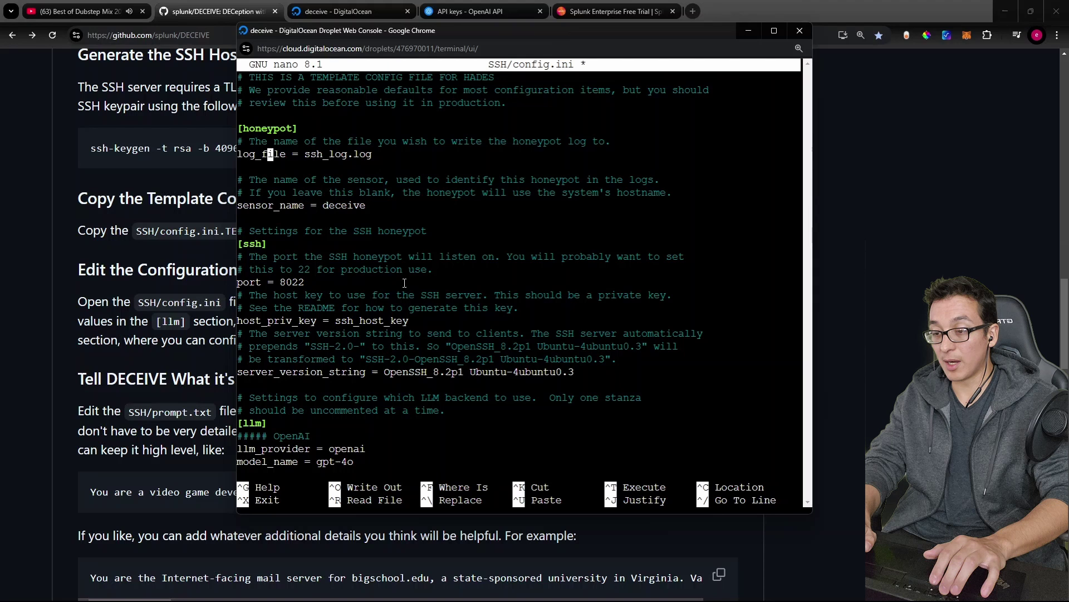
pyautogui.press('Right')
pyautogui.press('Right')
pyautogui.press('Right')
pyautogui.press('Right')
pyautogui.press('Right')
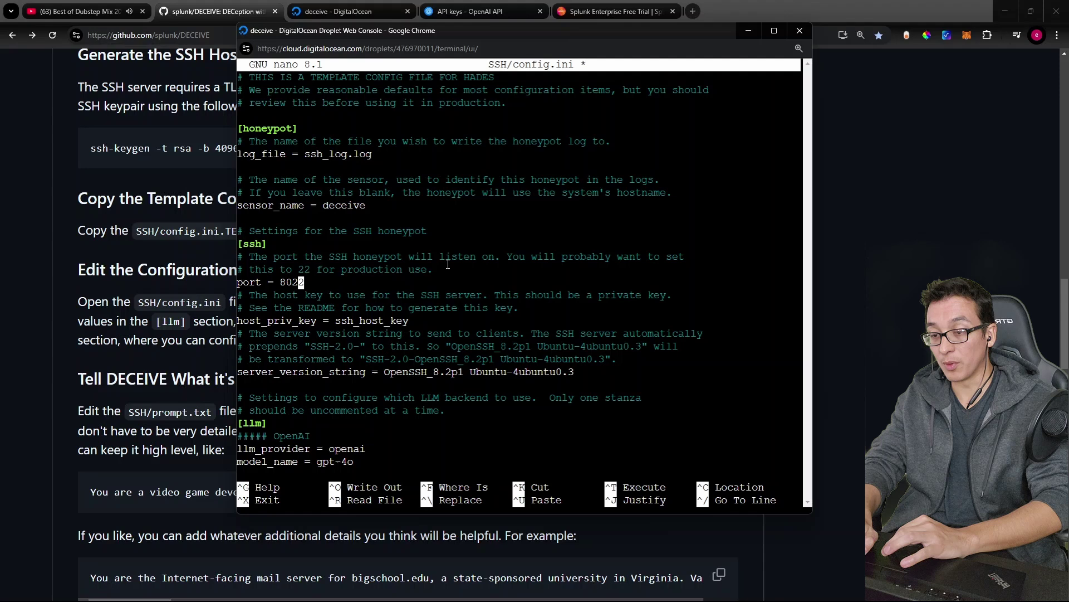
pyautogui.moveTo(441, 268); pyautogui.dragTo(481, 256)
pyautogui.click(323, 262)
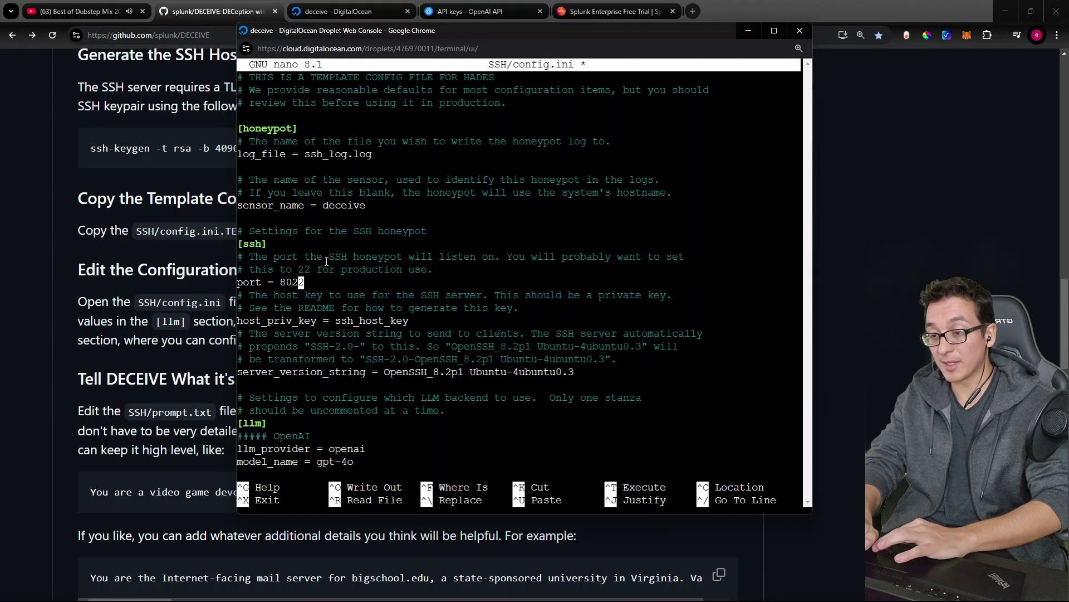
pyautogui.press('Left')
pyautogui.press('Left')
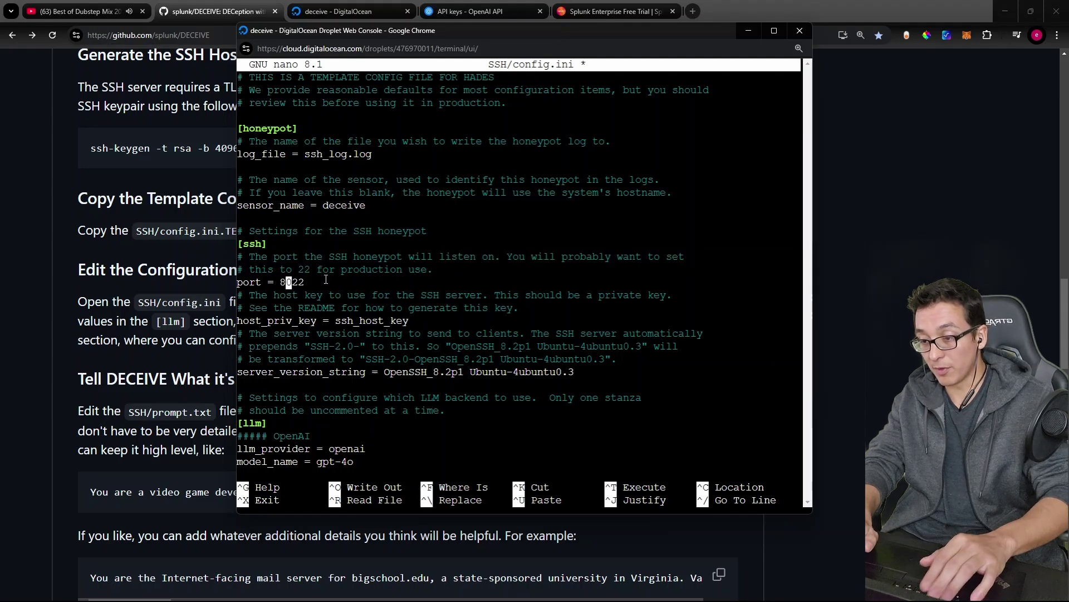
pyautogui.hotkey('ctrl', 'x')
pyautogui.press('y')
pyautogui.press('Return')
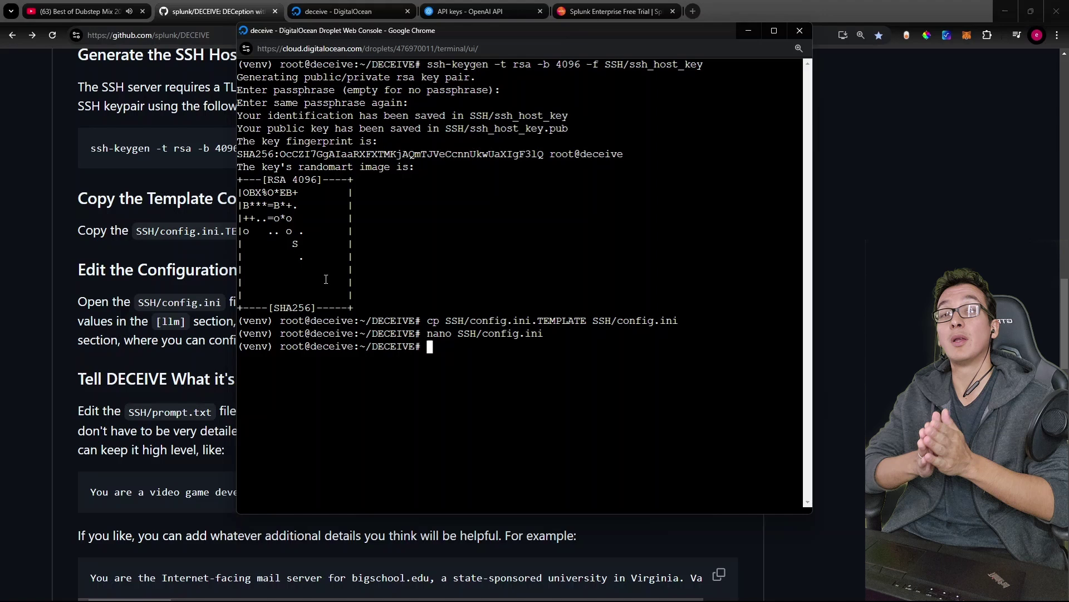
# Step: Change '#Port 22' to 'Port 8022' in /etc/ssh/sshd_config and save the file
pyautogui.write('nano /etc/')
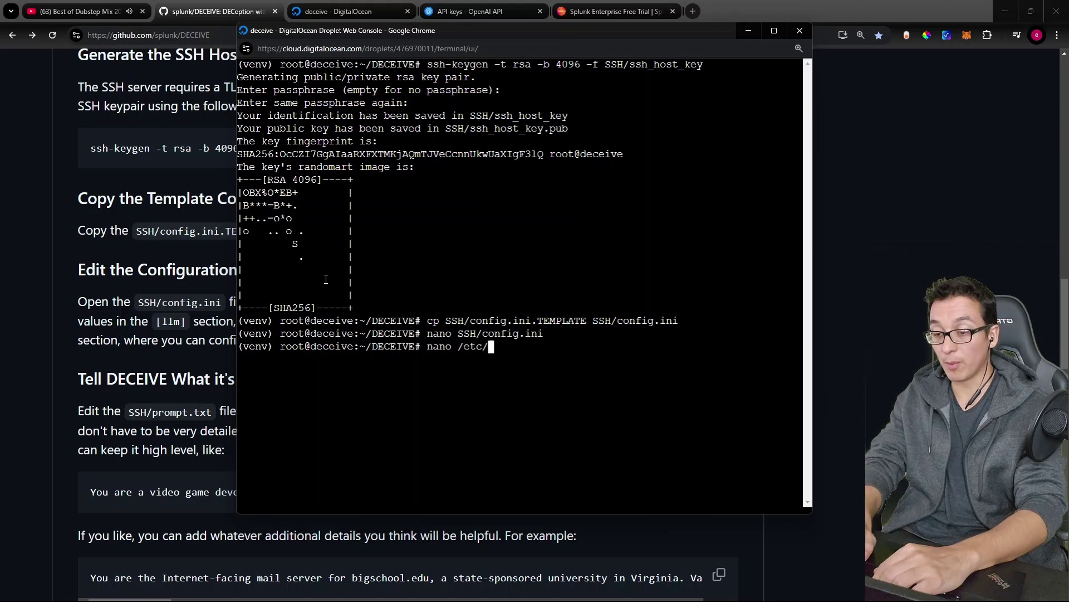
pyautogui.write('ssh/sshd_config')
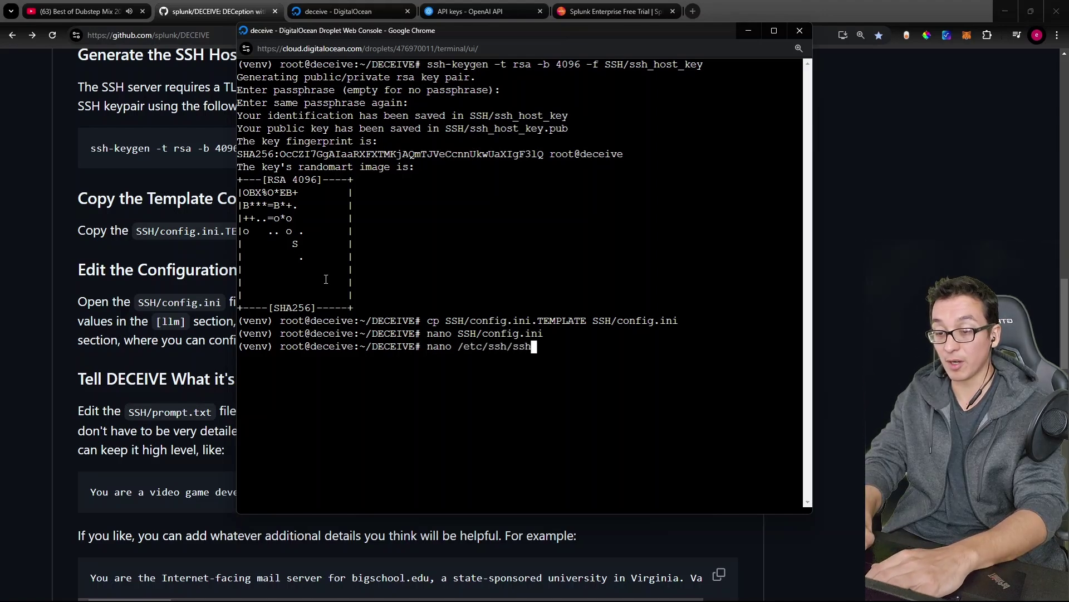
pyautogui.press('Return')
pyautogui.press('Down')
pyautogui.press('Down')
pyautogui.press('Down')
pyautogui.press('Down')
pyautogui.press('Down')
pyautogui.press('Down')
pyautogui.press('Down')
pyautogui.press('Down')
pyautogui.press('Down')
pyautogui.press('Down')
pyautogui.press('Down')
pyautogui.press('Down')
pyautogui.press('Down')
pyautogui.press('Down')
pyautogui.press('Down')
pyautogui.press('Down')
pyautogui.press('Down')
pyautogui.press('Down')
pyautogui.press('Down')
pyautogui.press('Down')
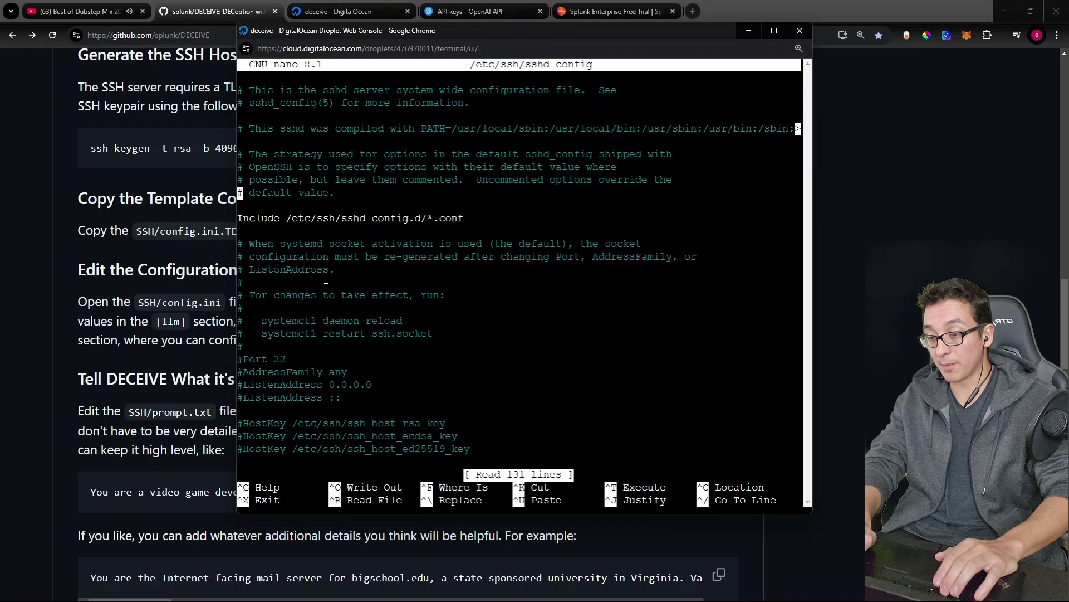
pyautogui.press('Right')
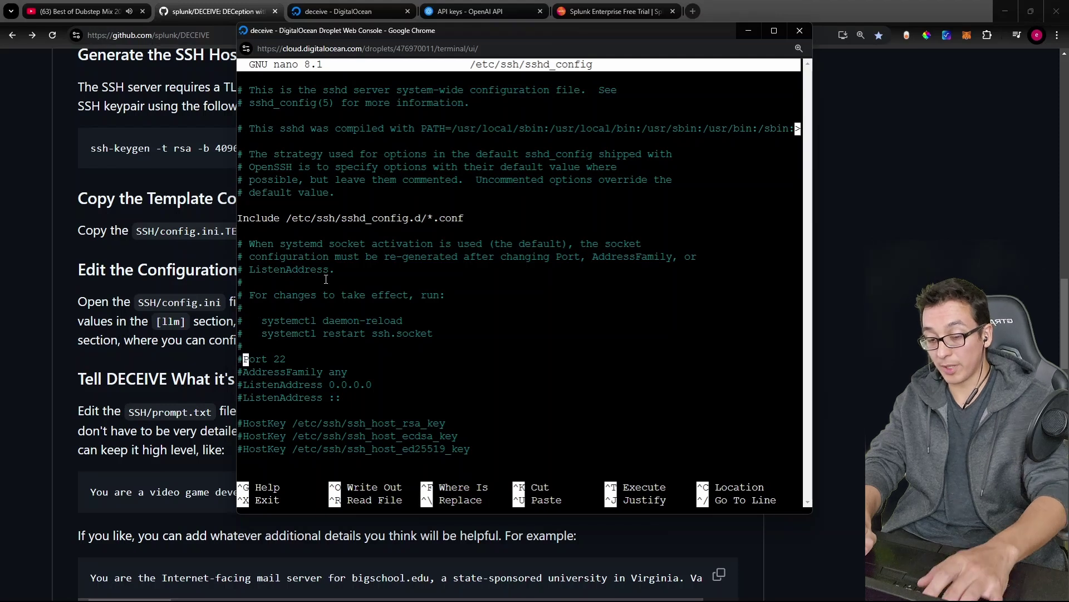
pyautogui.press('BackSpace')
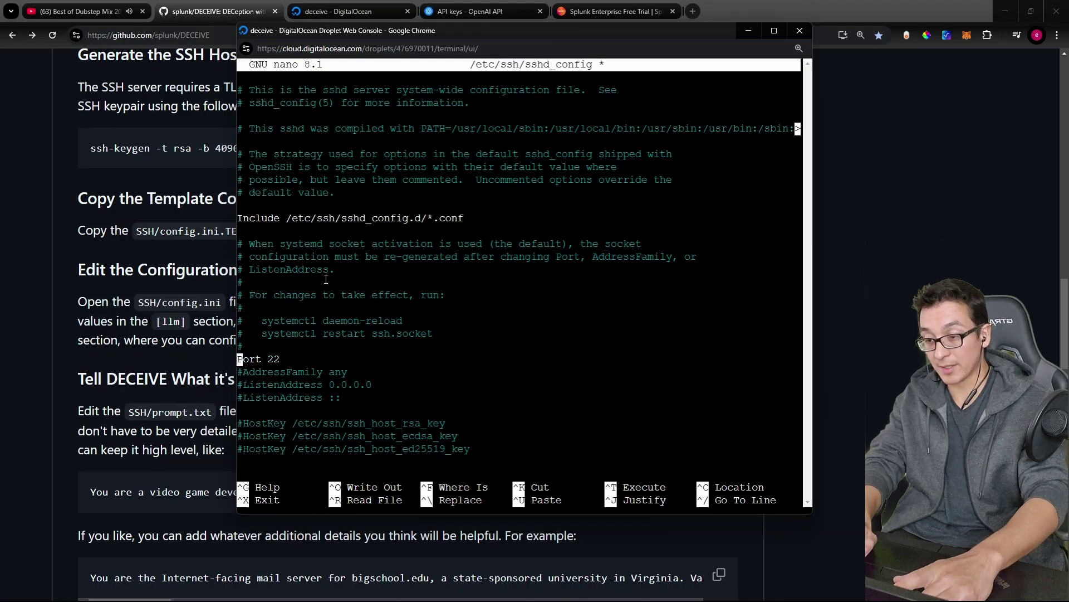
pyautogui.press('End')
pyautogui.press('BackSpace')
pyautogui.press('BackSpace')
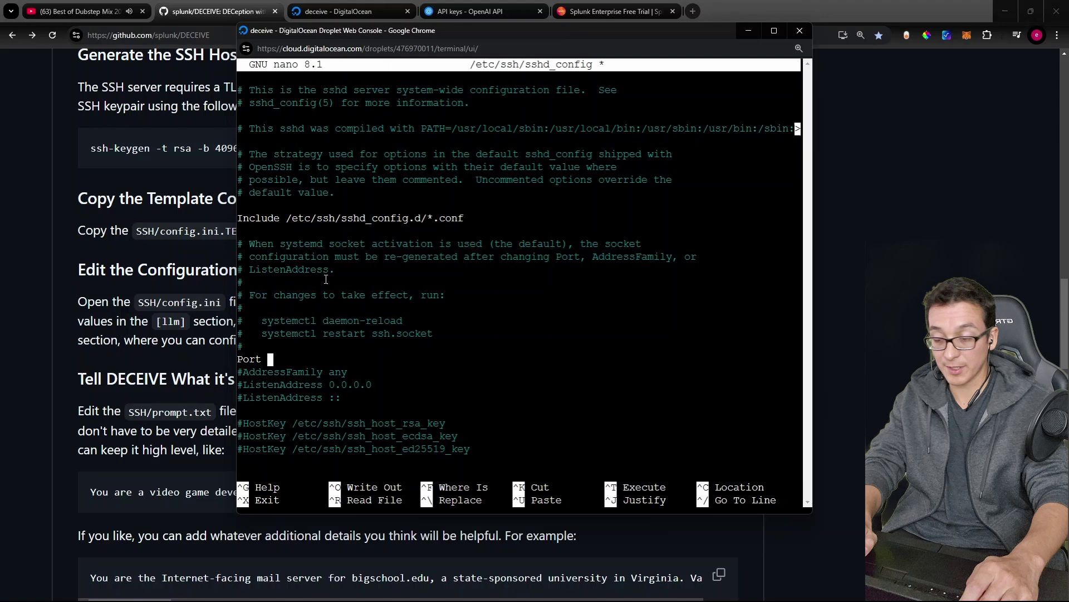
pyautogui.write('8022')
pyautogui.hotkey('ctrl', 'o')
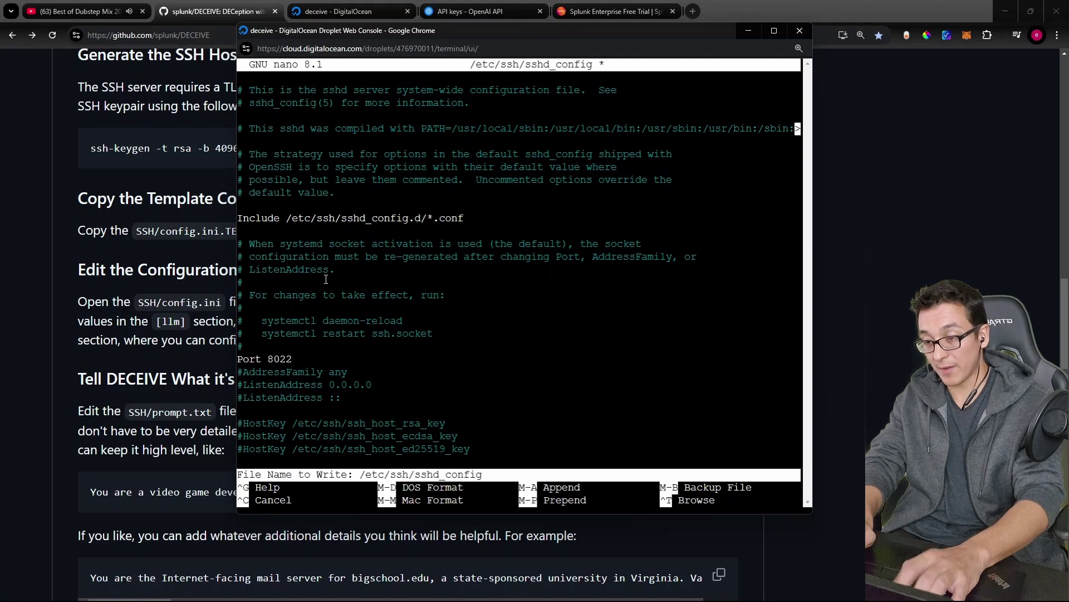
pyautogui.press('Return')
pyautogui.hotkey('ctrl', 'x')
# Step: Print the first 25 lines of /etc/ssh/sshd_config to verify the new port
pyautogui.write('head -25')
pyautogui.press('Return')
pyautogui.hotkey('ctrl', 'c')
pyautogui.press('Up')
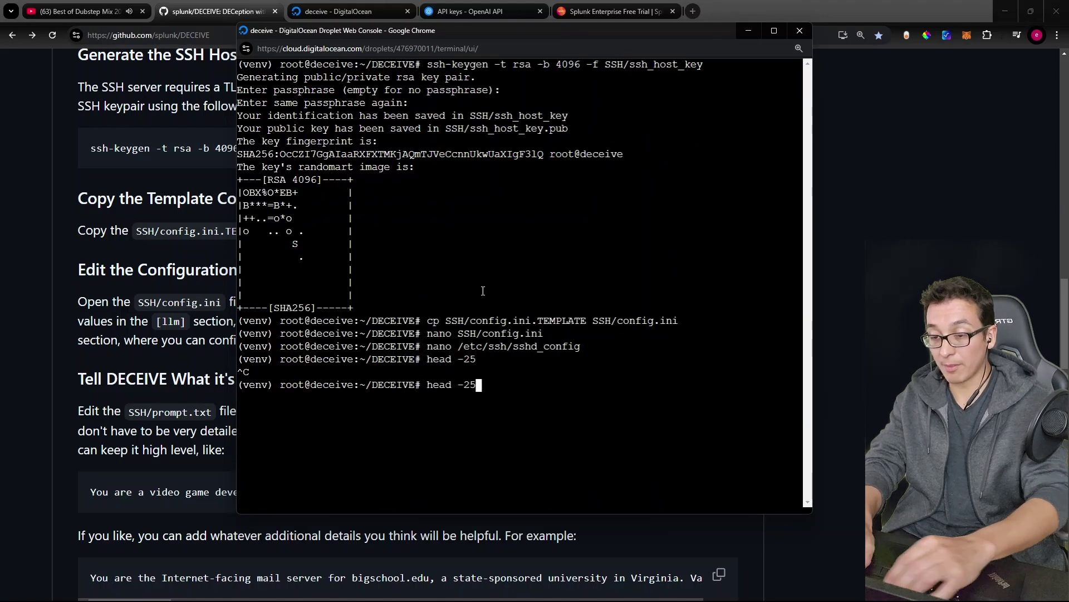
pyautogui.write('/etc/ss')
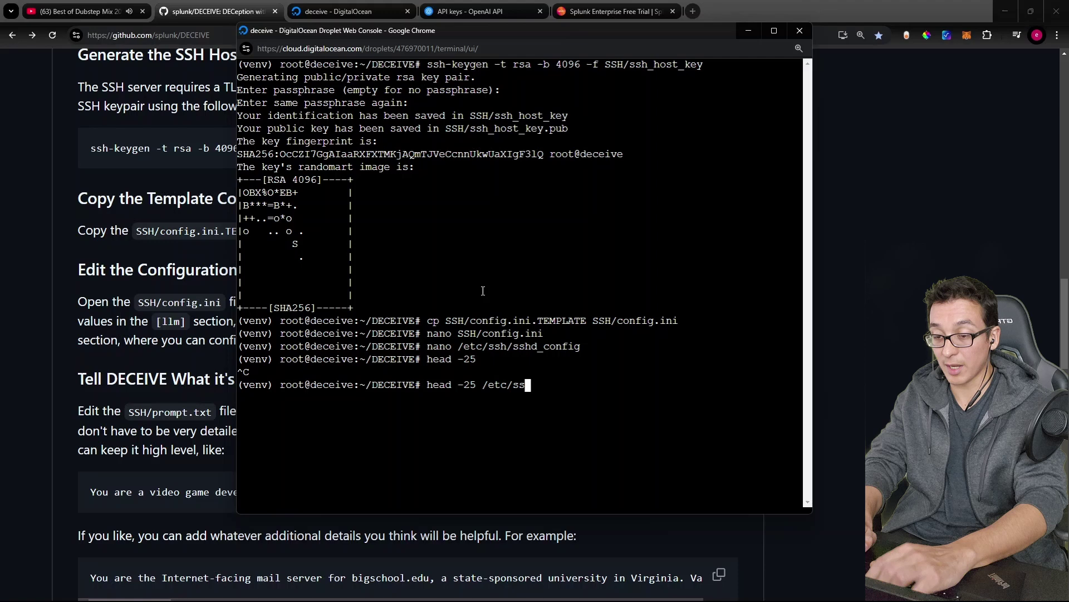
pyautogui.write('h/sshd_config')
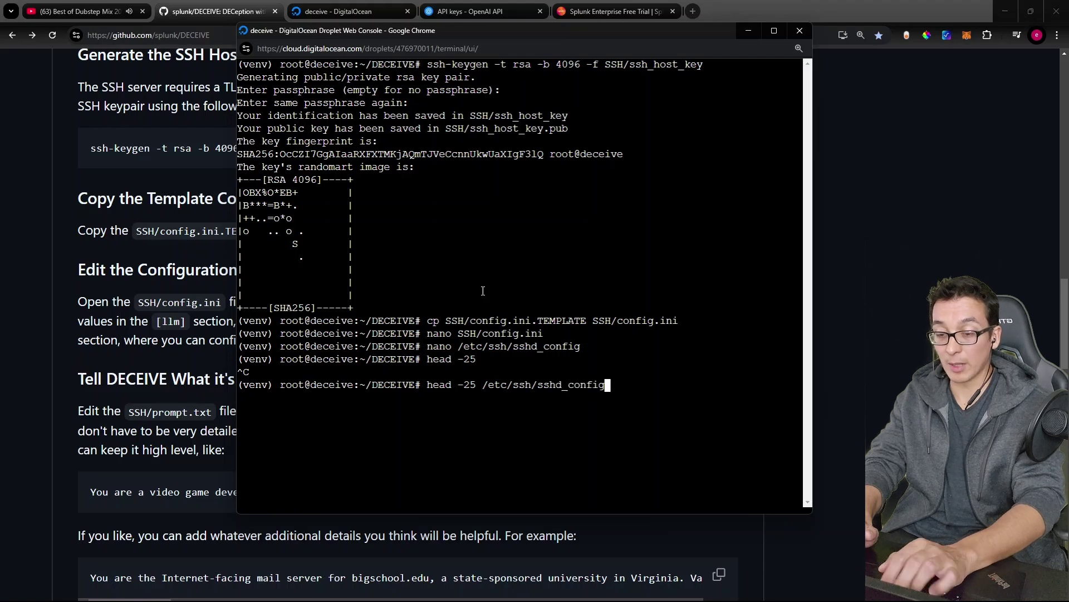
pyautogui.press('Return')
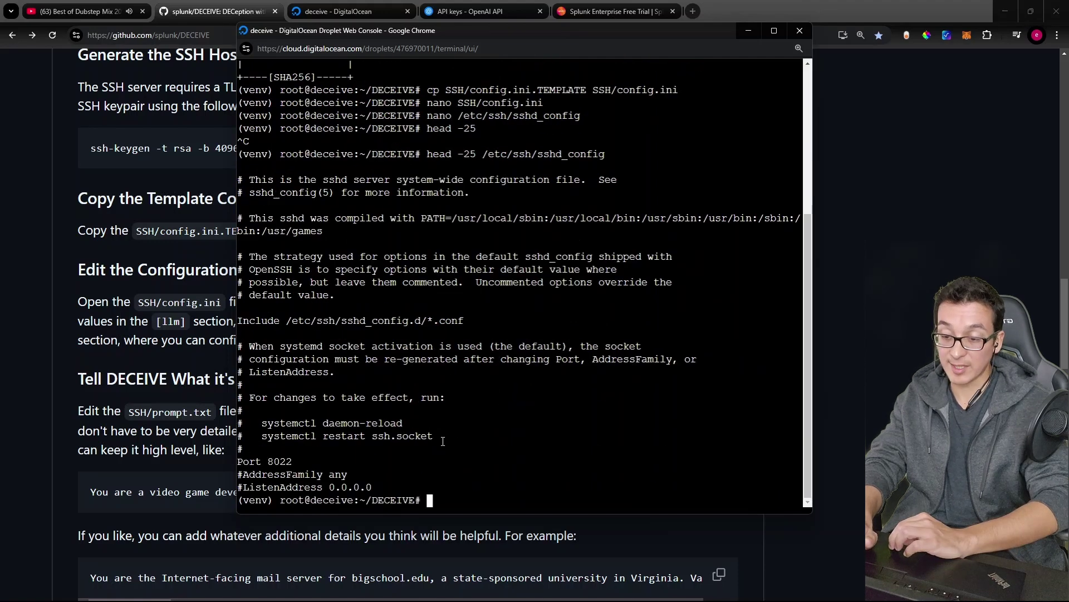
# Step: Apply the port change with systemctl daemon-reload and systemctl restart ssh.socket
pyautogui.moveTo(445, 435); pyautogui.dragTo(250, 370)
pyautogui.click(467, 366)
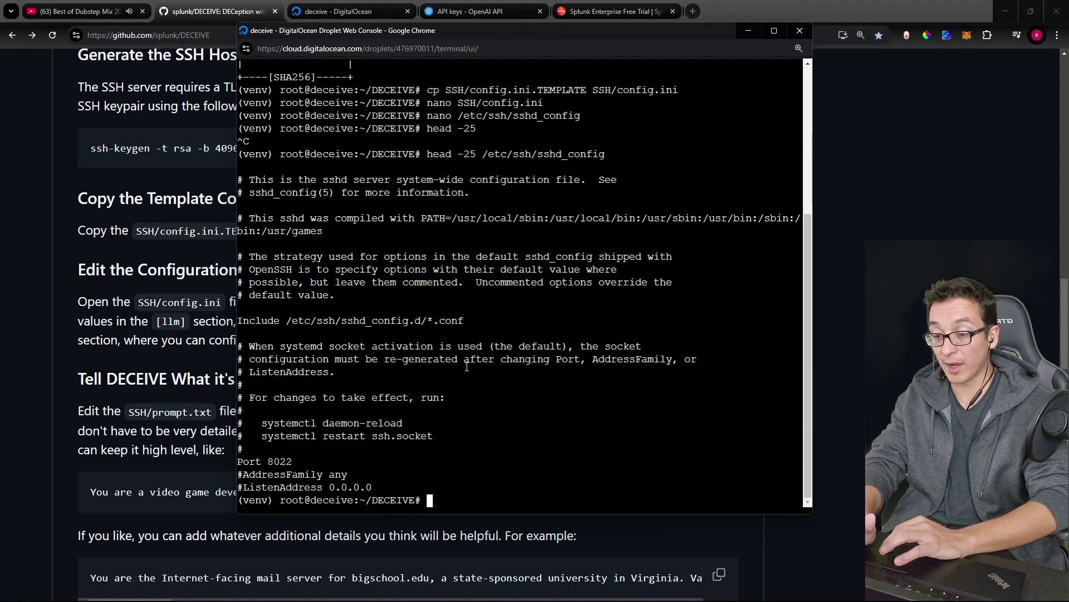
pyautogui.moveTo(505, 361); pyautogui.dragTo(580, 361)
pyautogui.moveTo(415, 424); pyautogui.dragTo(274, 427)
pyautogui.write('system')
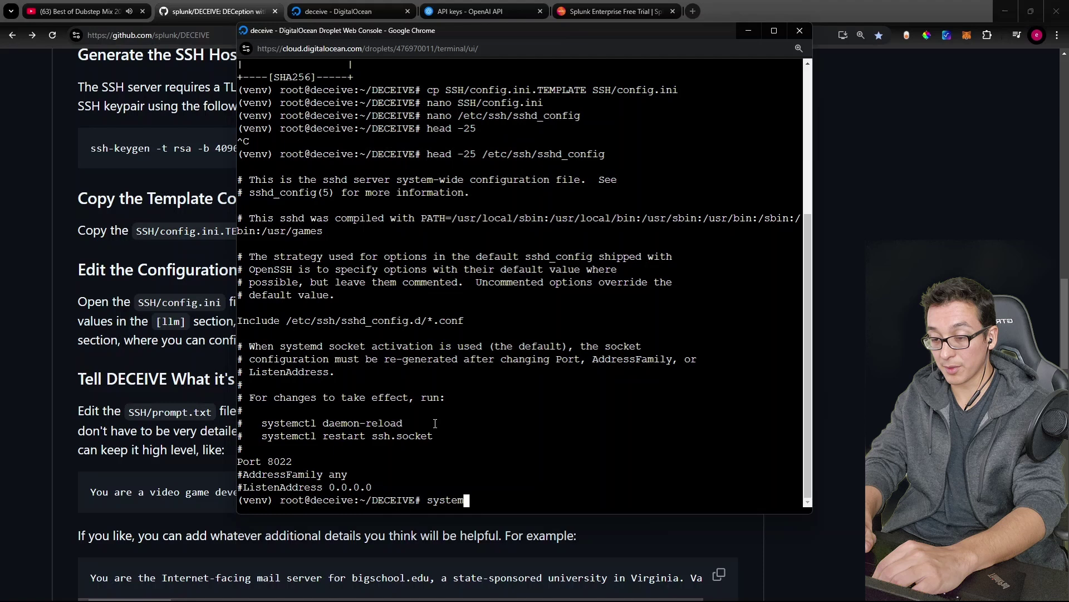
pyautogui.write('ctl daemon-reload')
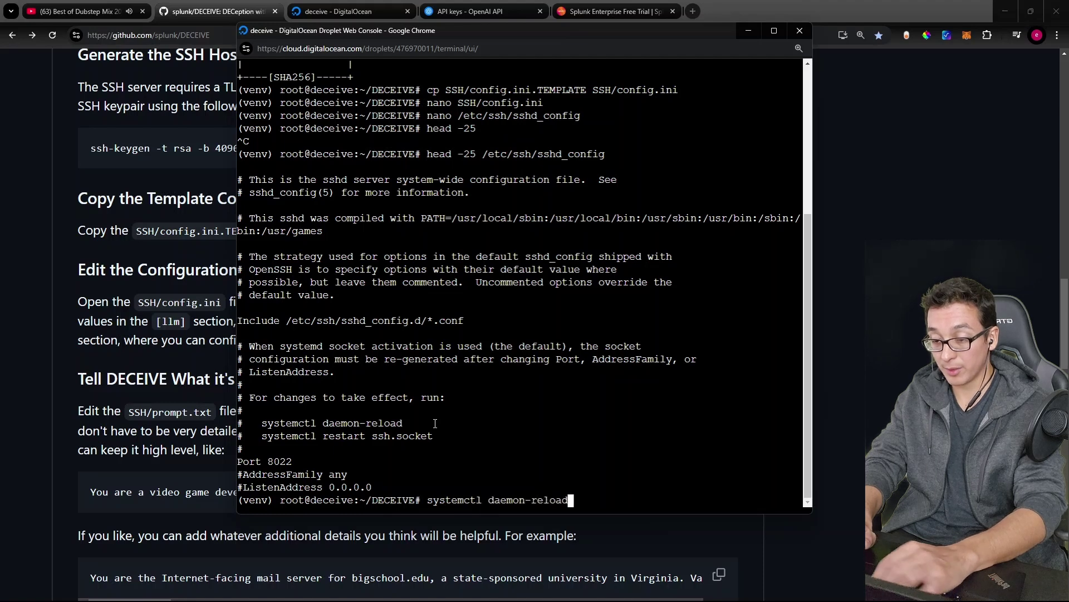
pyautogui.press('Return')
pyautogui.write('systemctl restar')
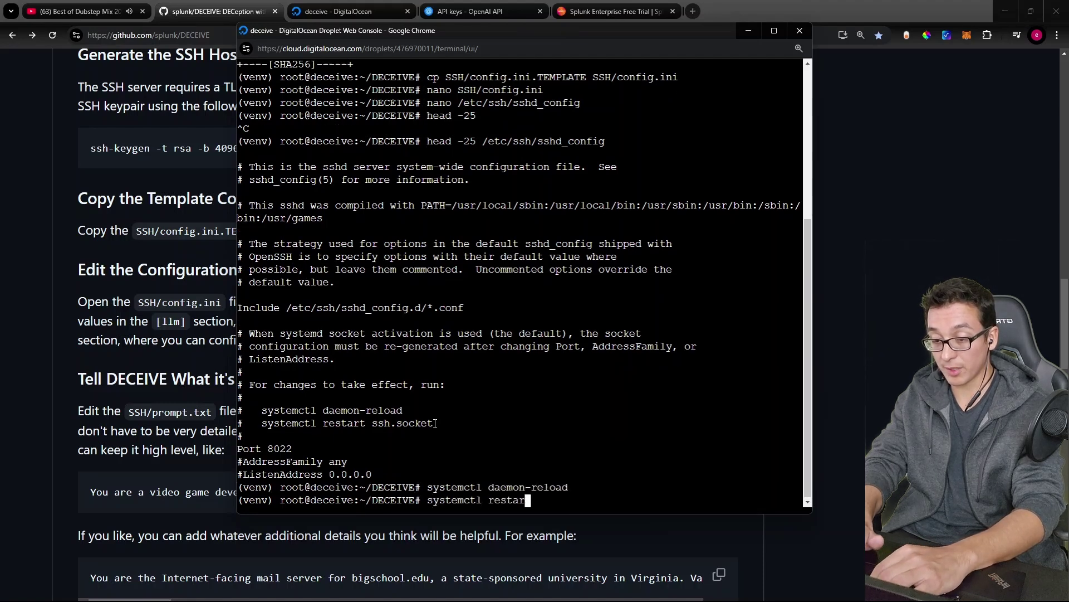
pyautogui.write('t ssh.socket')
pyautogui.press('Return')
# Step: Run lsof -i to confirm sshd now listens on port 8022
pyautogui.write('ls')
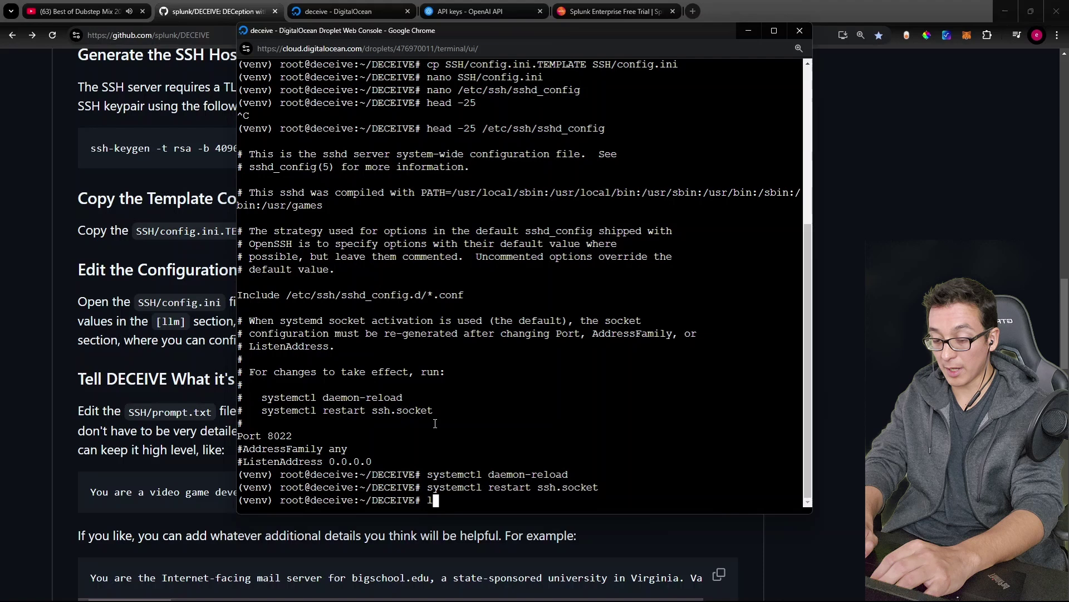
pyautogui.write('of -i')
pyautogui.press('Return')
pyautogui.moveTo(671, 363); pyautogui.dragTo(645, 348)
pyautogui.click(726, 372)
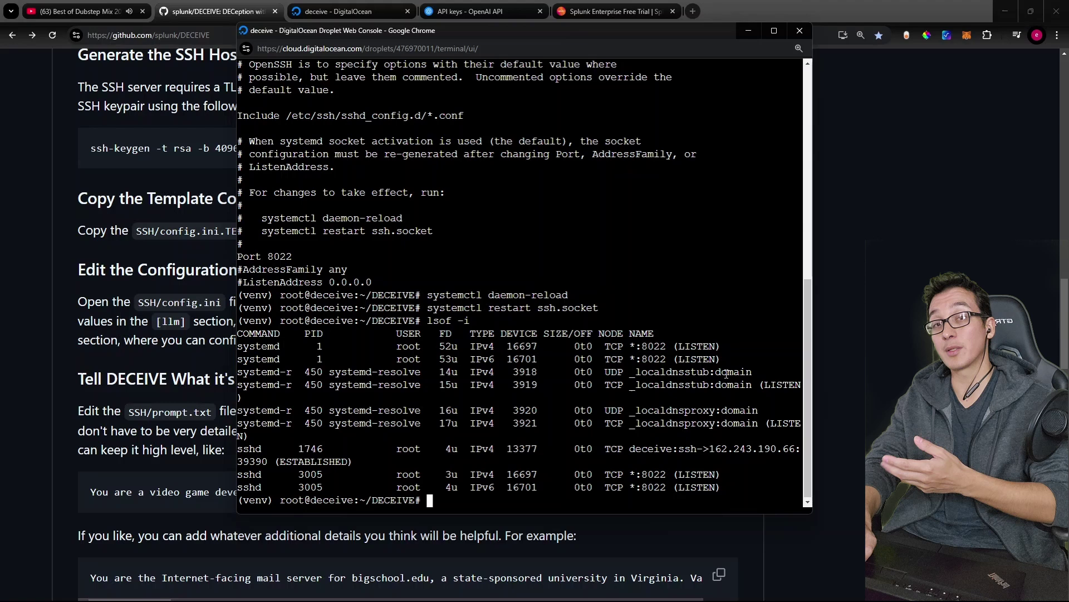
# Step: Read the README section on describing the emulated system in SSH/prompt.txt
pyautogui.hotkey('alt', 'Tab')
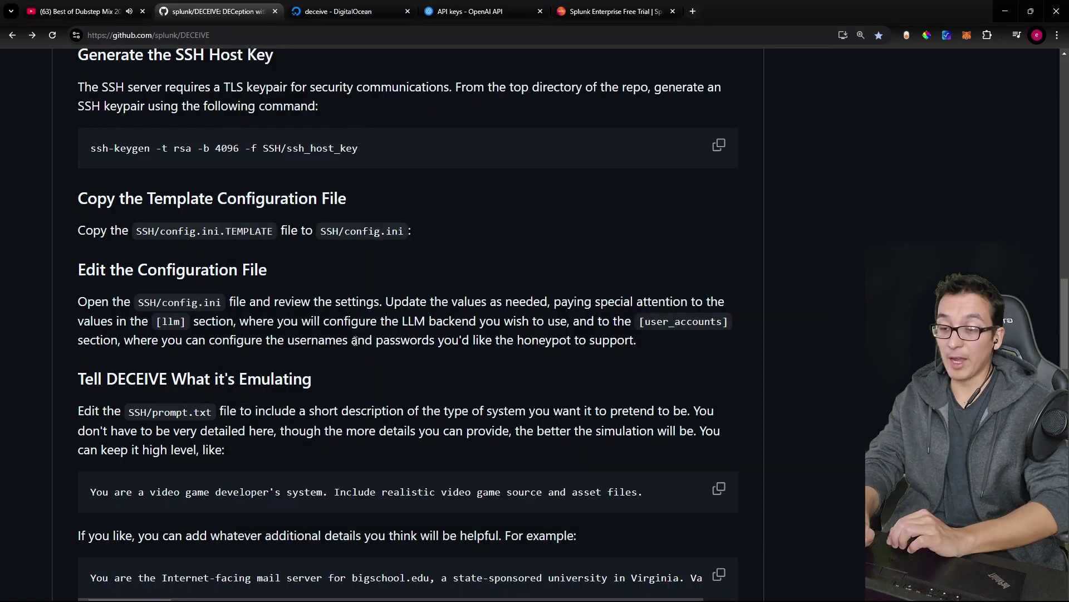
pyautogui.scroll(-1, 313, 320)
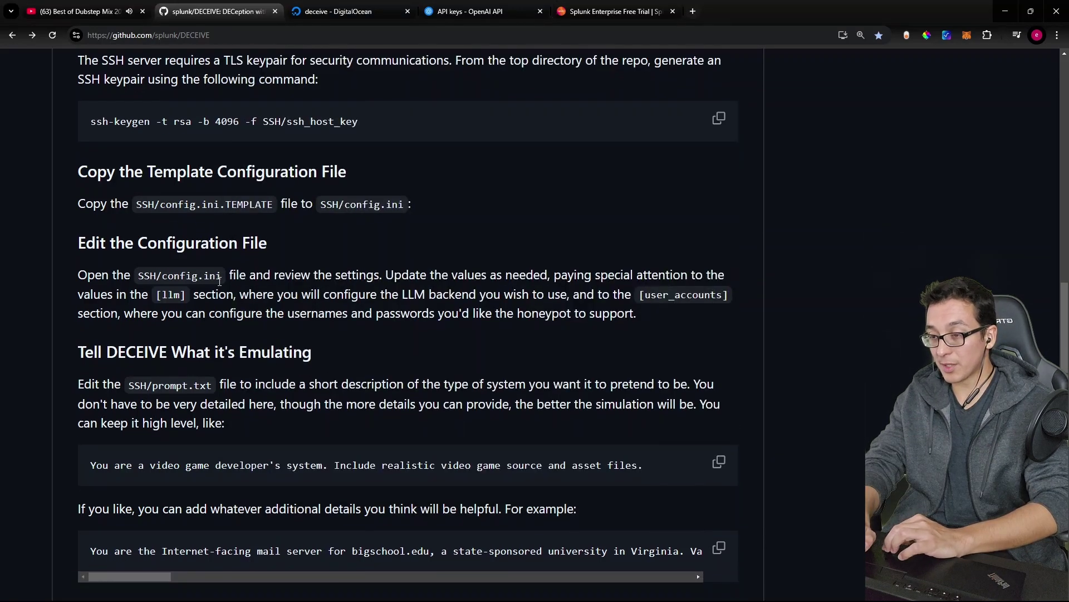
pyautogui.moveTo(99, 242); pyautogui.dragTo(261, 242)
pyautogui.click(262, 242)
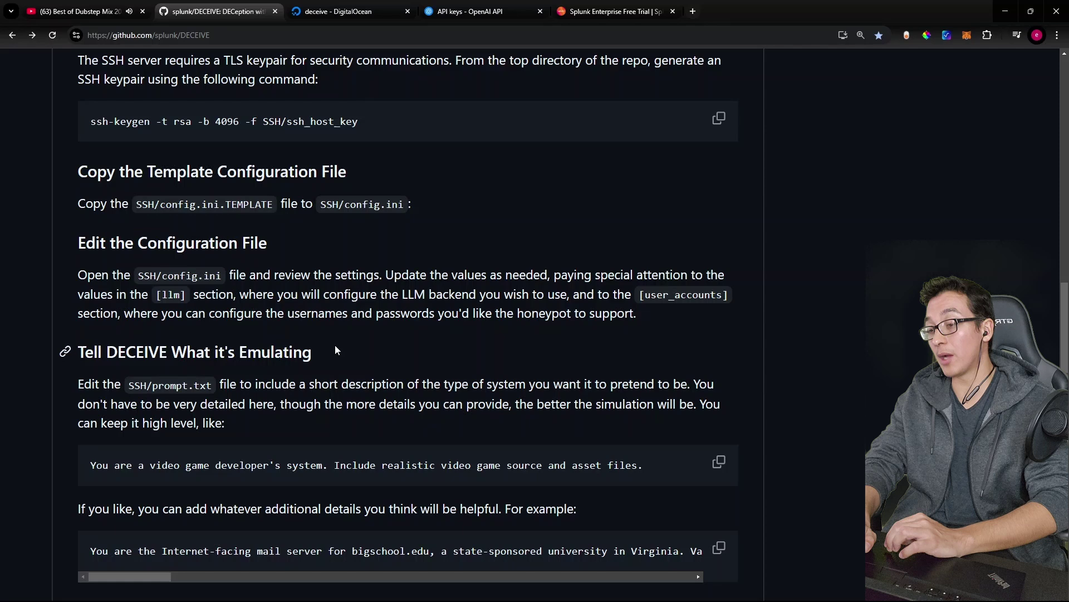
pyautogui.scroll(-3, 194, 198)
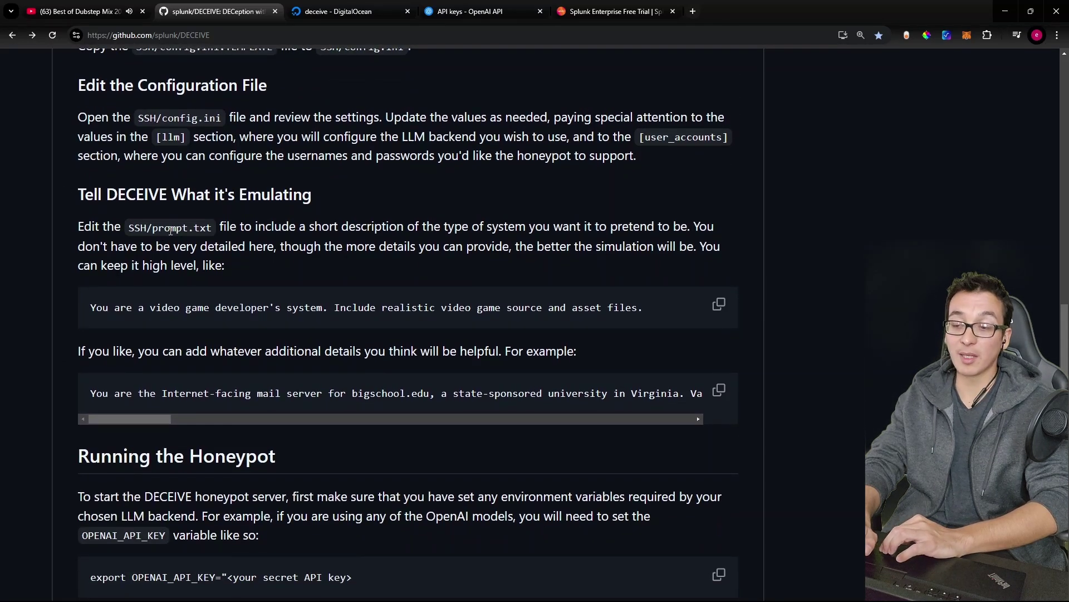
pyautogui.moveTo(301, 226); pyautogui.dragTo(450, 234)
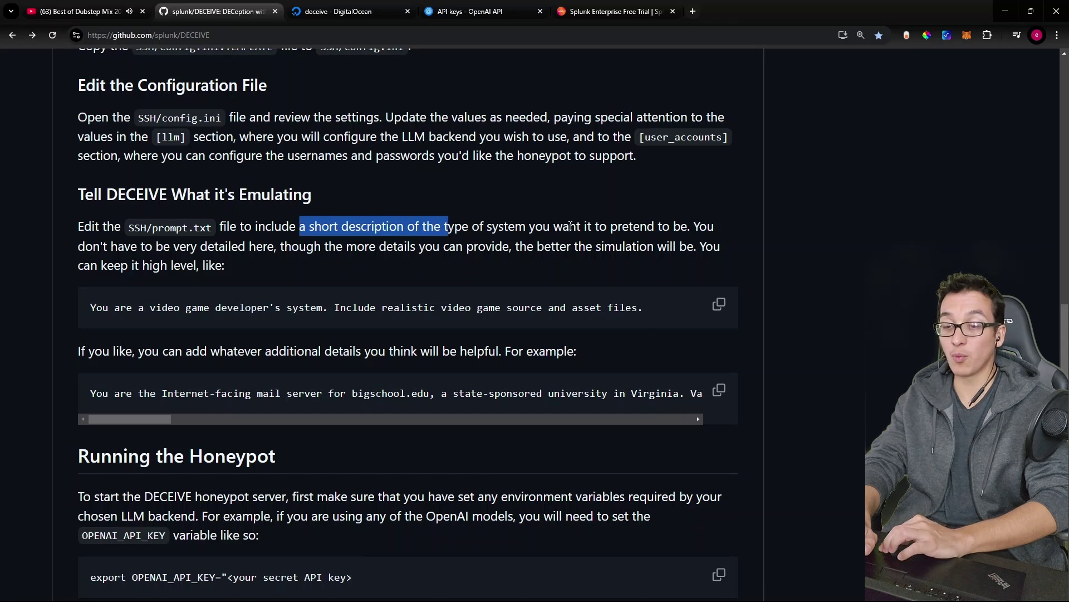
pyautogui.moveTo(570, 227); pyautogui.dragTo(687, 227)
pyautogui.click(510, 225)
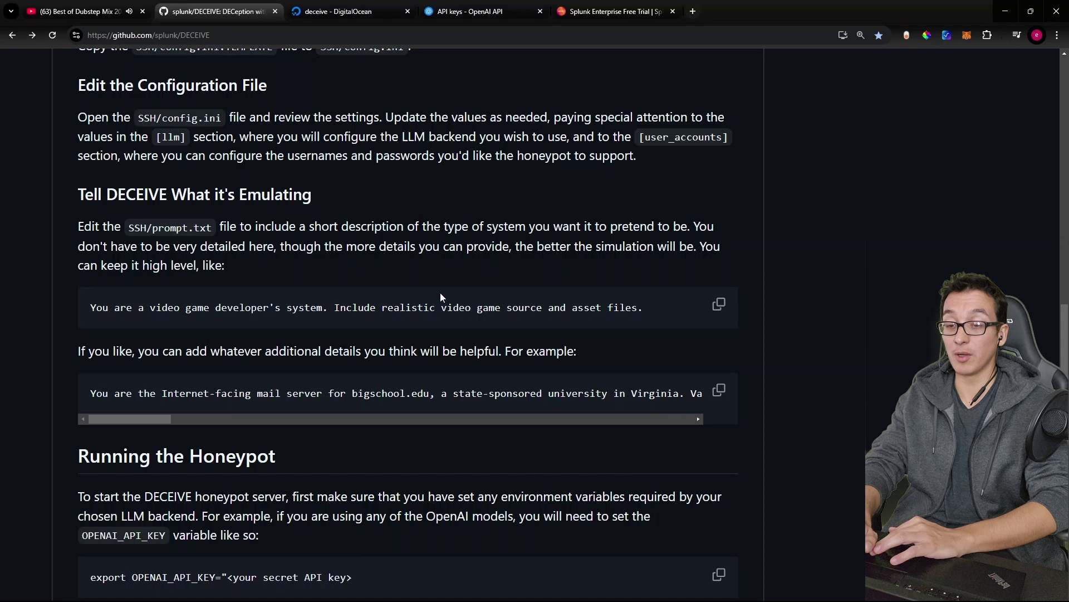
# Step: Select the sample video game developer prompt line in the README
pyautogui.scroll(-1, 633, 302)
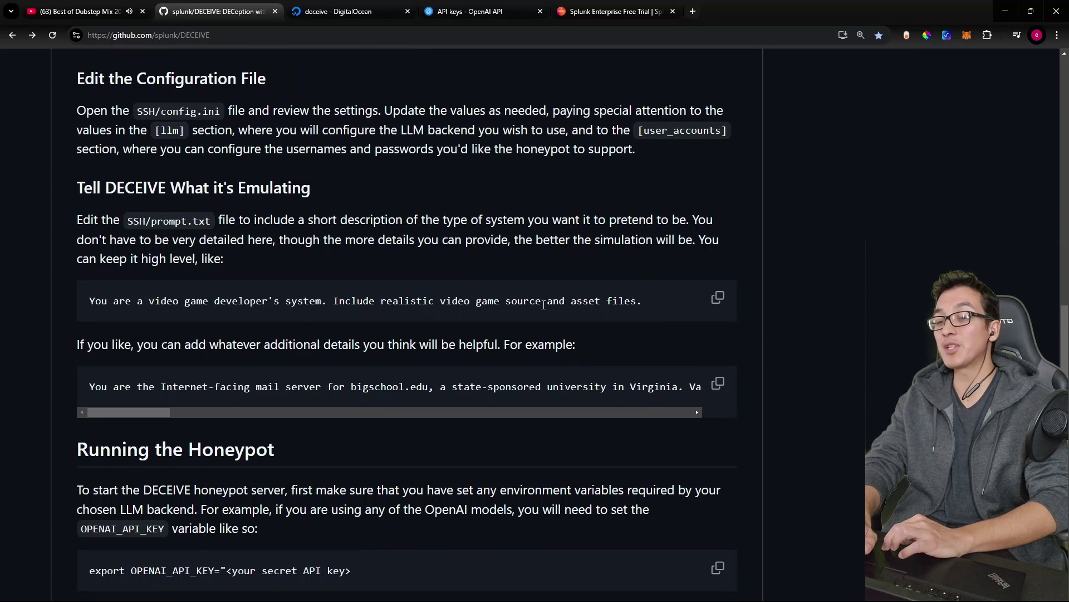
pyautogui.tripleClick(544, 304)
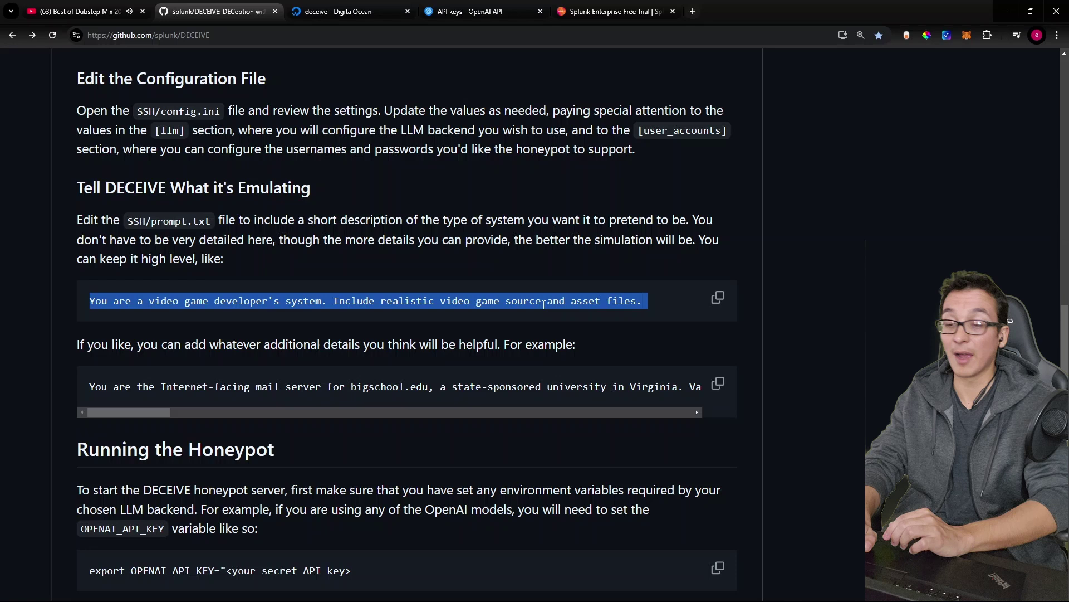
pyautogui.scroll(-1, 519, 315)
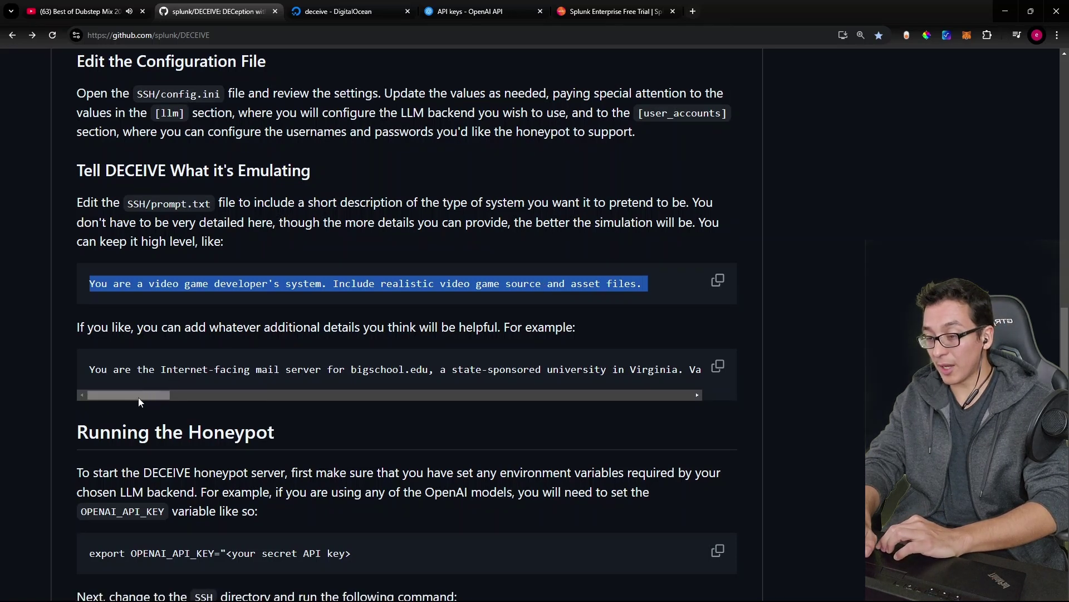
pyautogui.moveTo(138, 396); pyautogui.dragTo(650, 390)
pyautogui.scroll(-1, 510, 468)
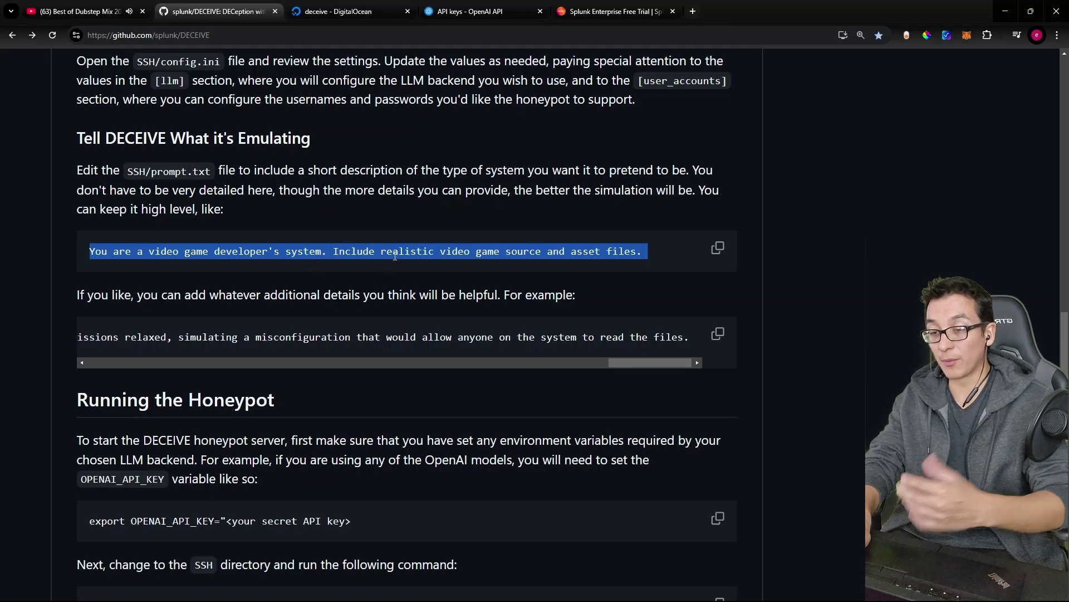
# Step: List the DECEIVE folder and open SSH/prompt.txt in nano, then scroll the README to Running the Honeypot
pyautogui.hotkey('alt', 'Tab')
pyautogui.write('ls')
pyautogui.press('Return')
pyautogui.write('nano SSH/')
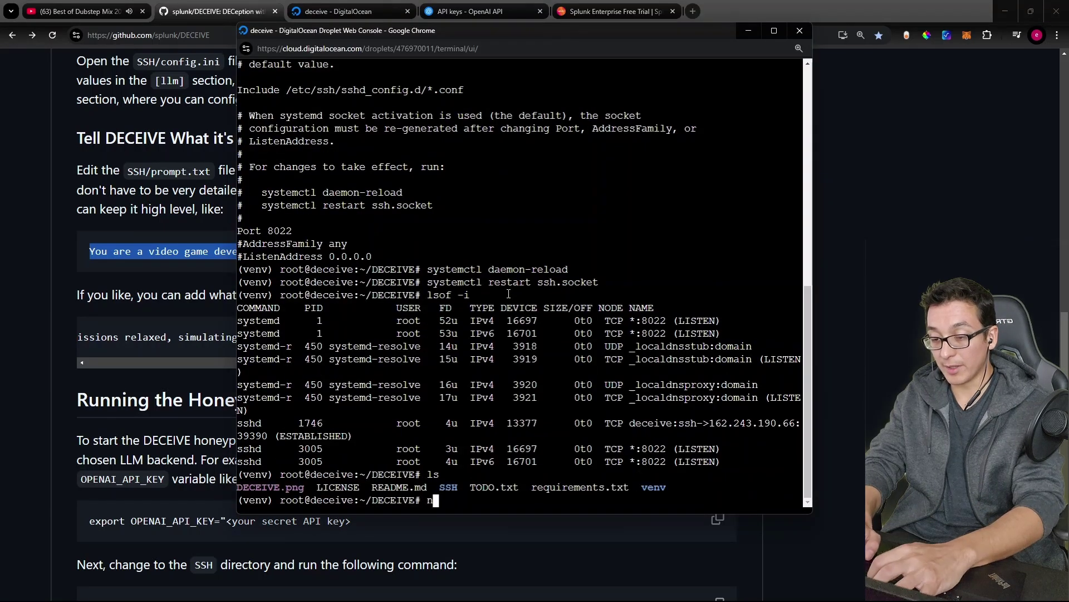
pyautogui.write('conf')
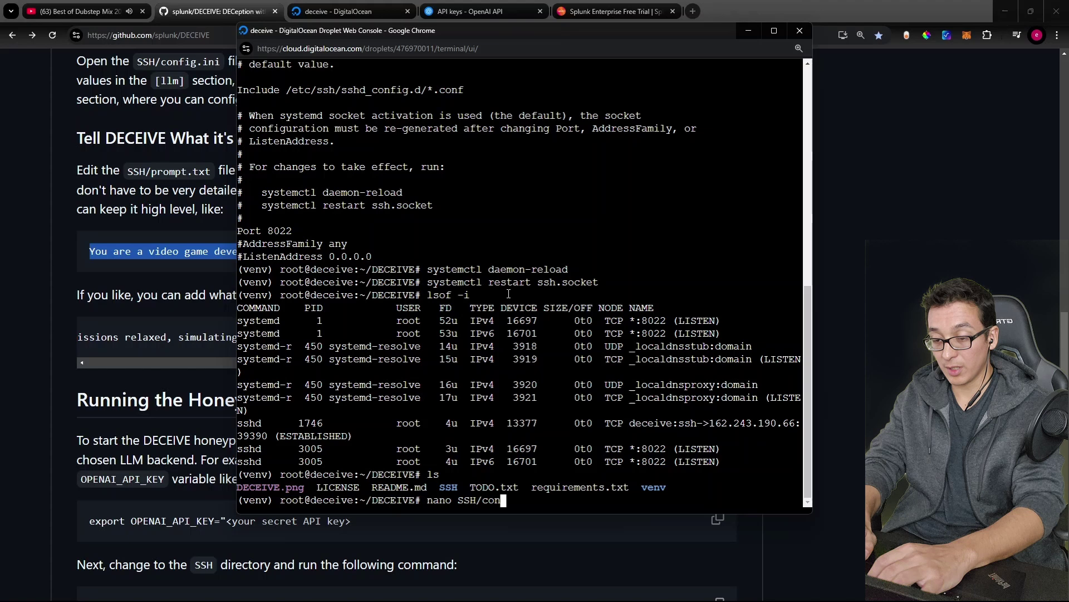
pyautogui.press('BackSpace')
pyautogui.press('BackSpace')
pyautogui.press('BackSpace')
pyautogui.press('BackSpace')
pyautogui.write('pro')
pyautogui.press('Tab')
pyautogui.press('Return')
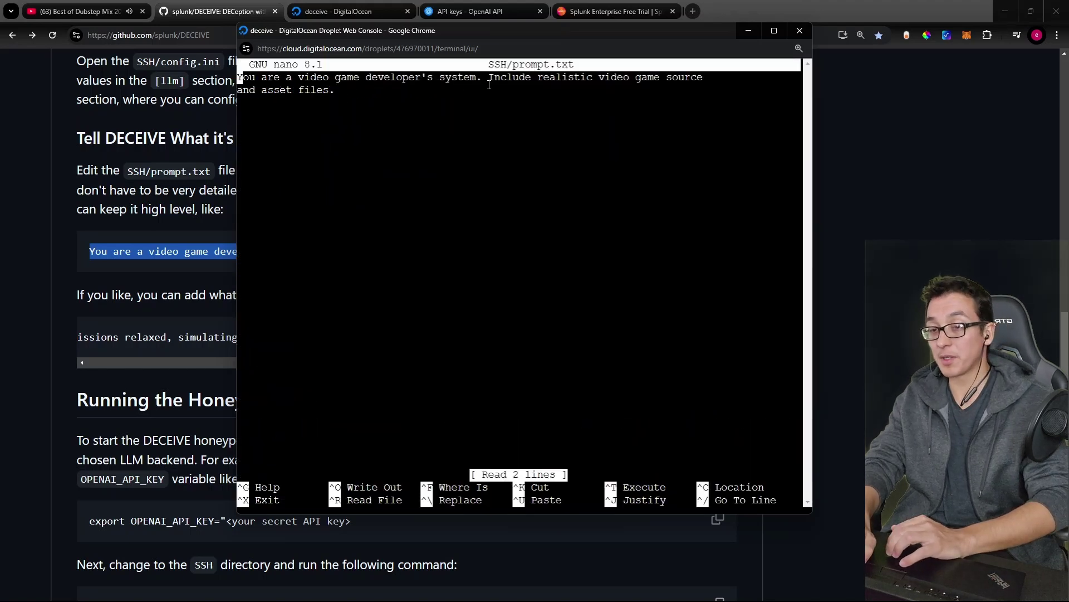
pyautogui.hotkey('alt', 'Tab')
pyautogui.scroll(-5, 277, 205)
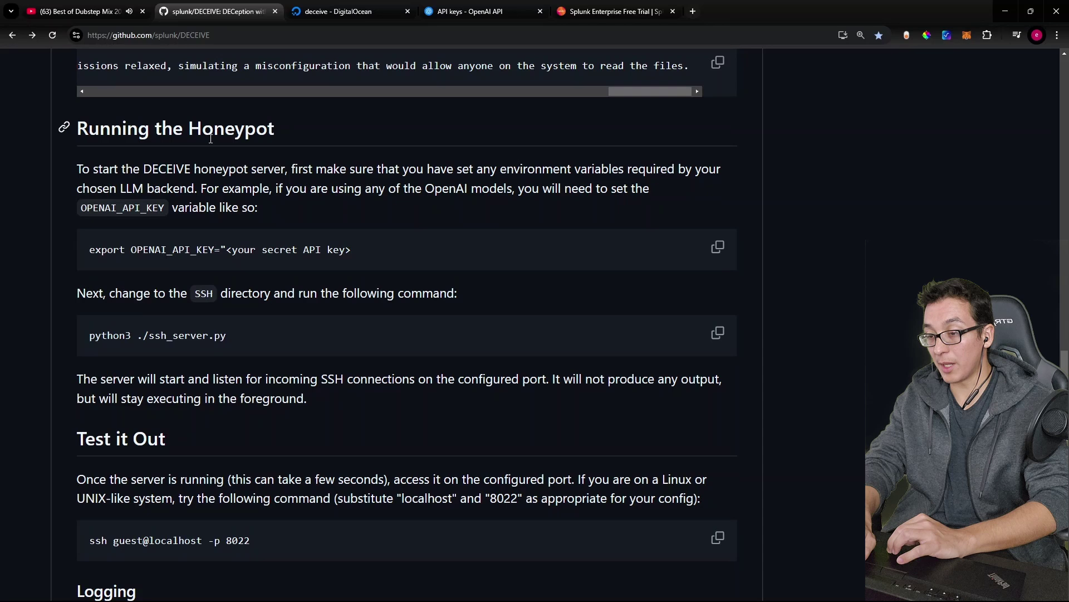
# Step: Generate an OpenAI secret key named splunk_ai for the OPENAI_API_KEY variable and copy it
pyautogui.moveTo(132, 250); pyautogui.dragTo(211, 250)
pyautogui.click(212, 249)
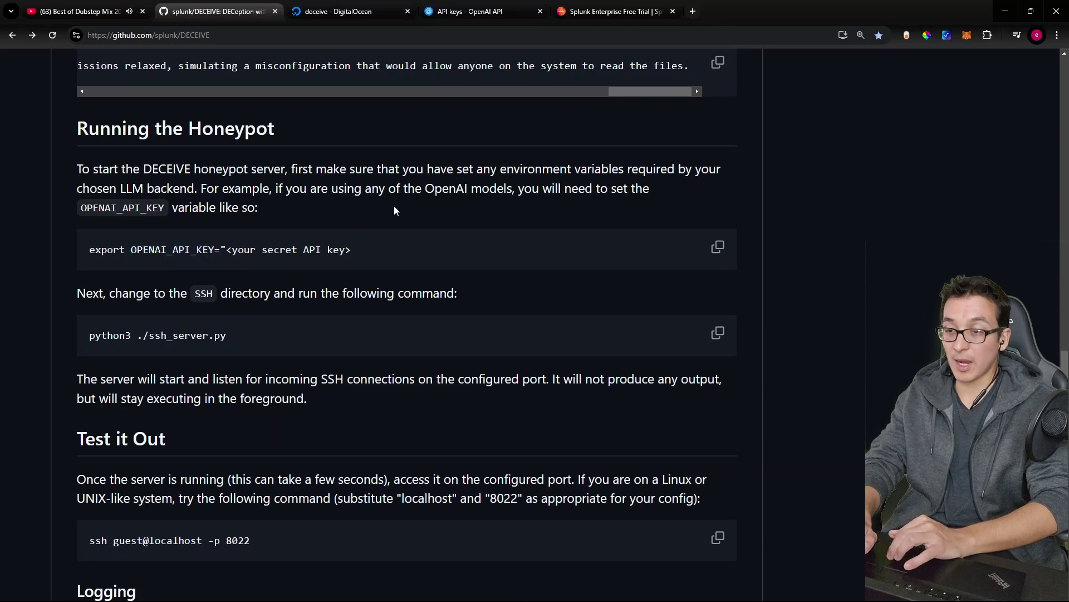
pyautogui.click(446, 11)
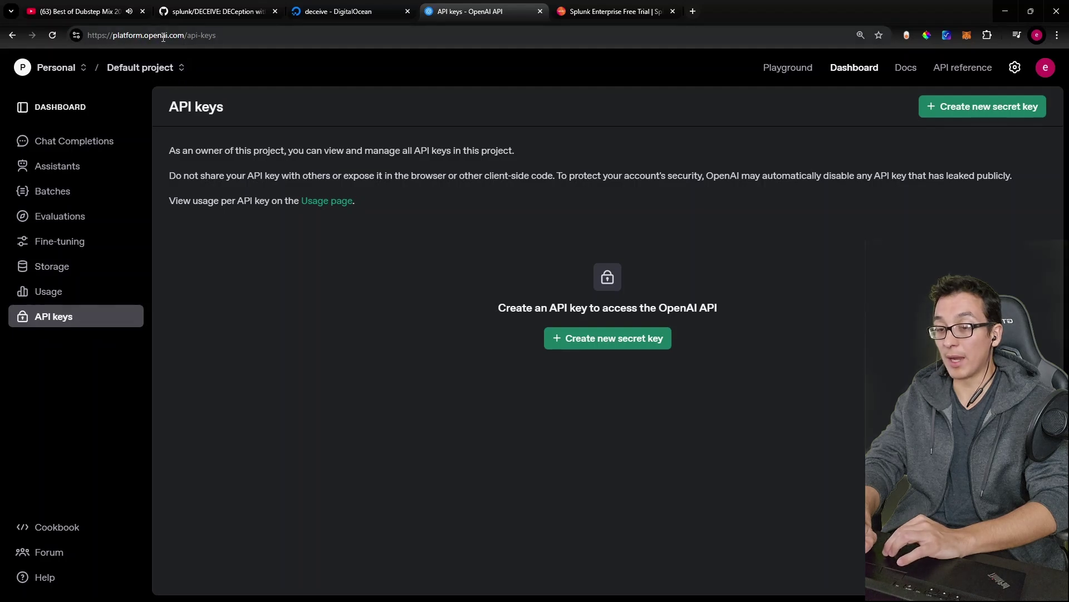
pyautogui.click(616, 350)
pyautogui.write('splunk_ai')
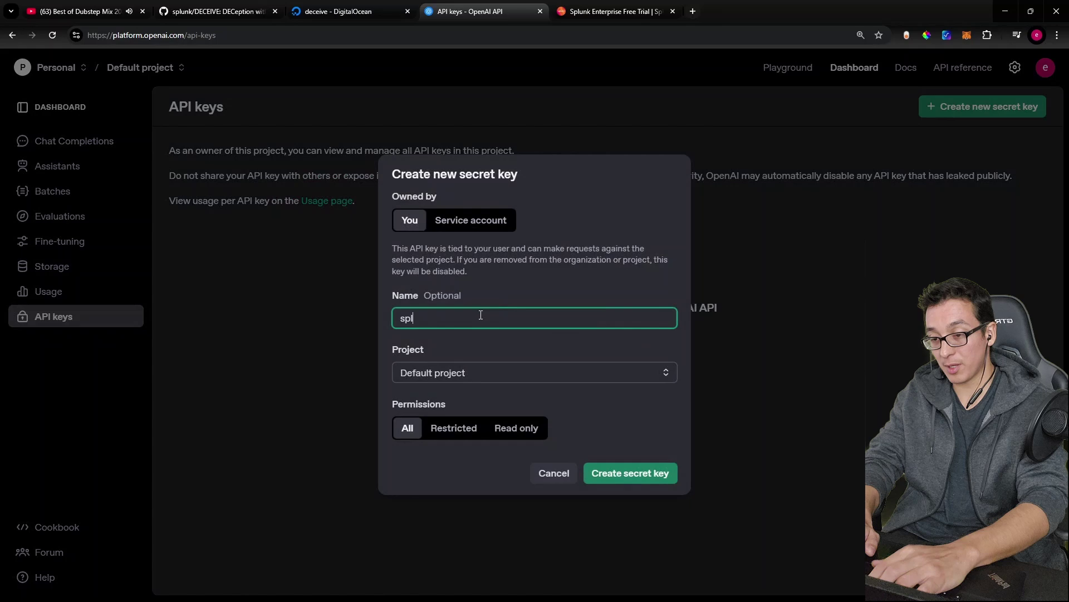
pyautogui.click(617, 479)
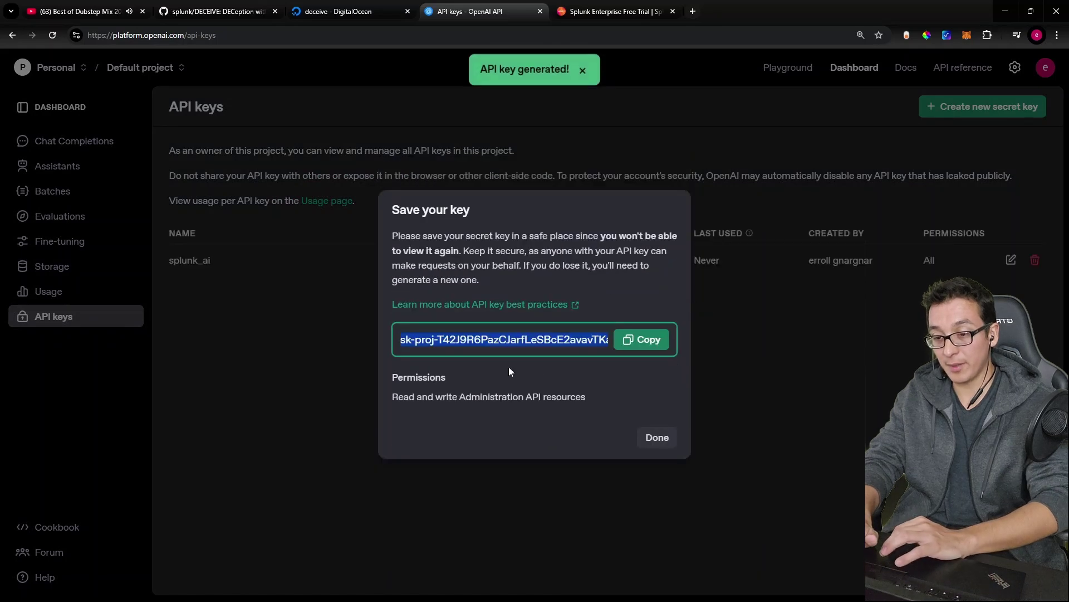
pyautogui.click(639, 340)
# Step: Export OPENAI_API_KEY set to the pasted secret key in the droplet console
pyautogui.hotkey('alt', 'Tab')
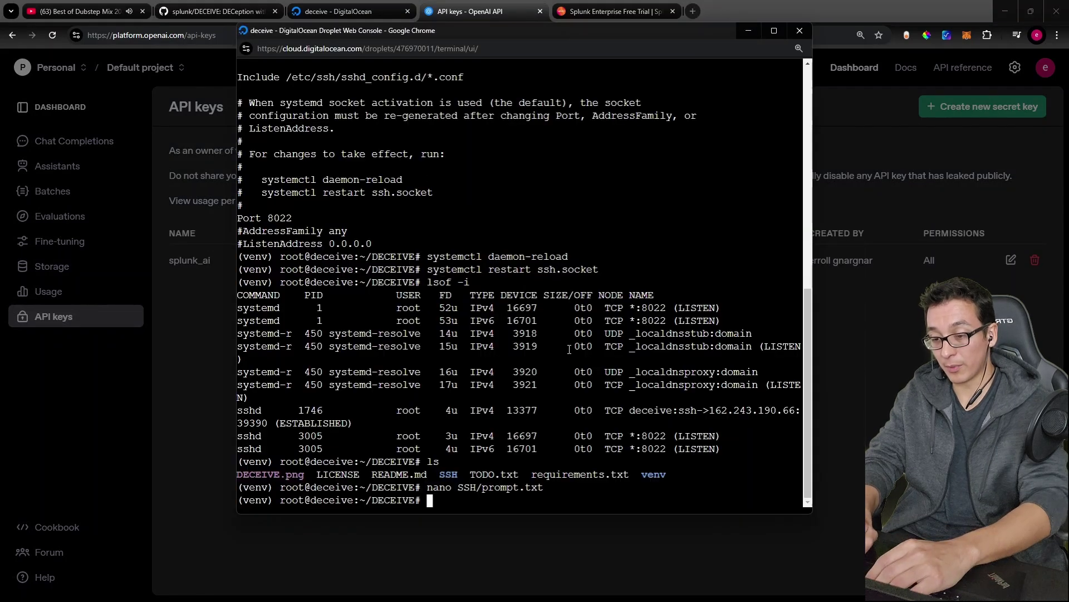
pyautogui.write('export OPENAI_')
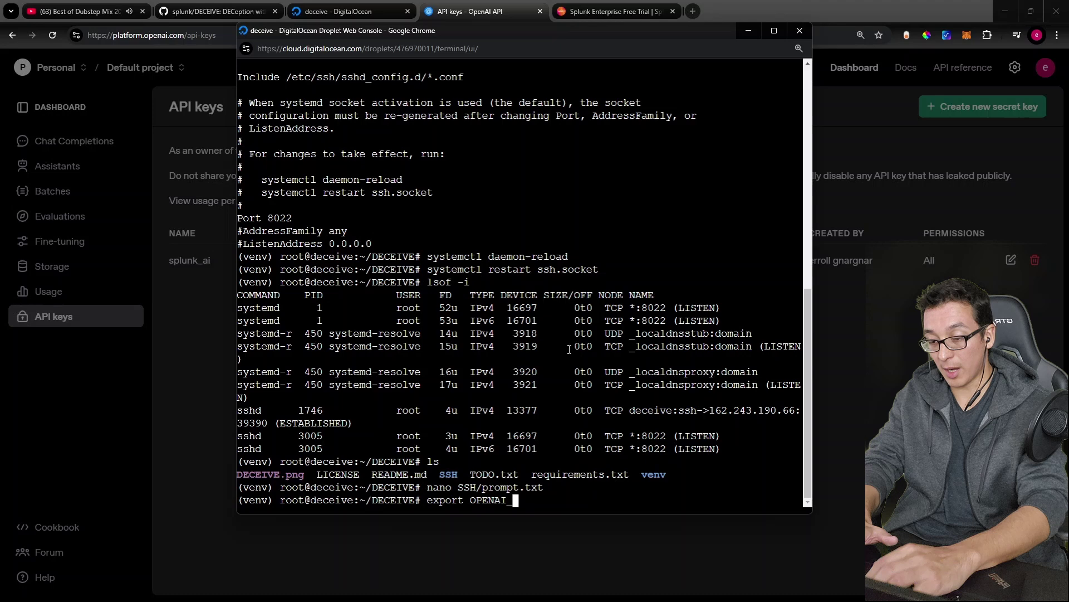
pyautogui.write('API_KEY=')
pyautogui.hotkey('ctrl', 'v')
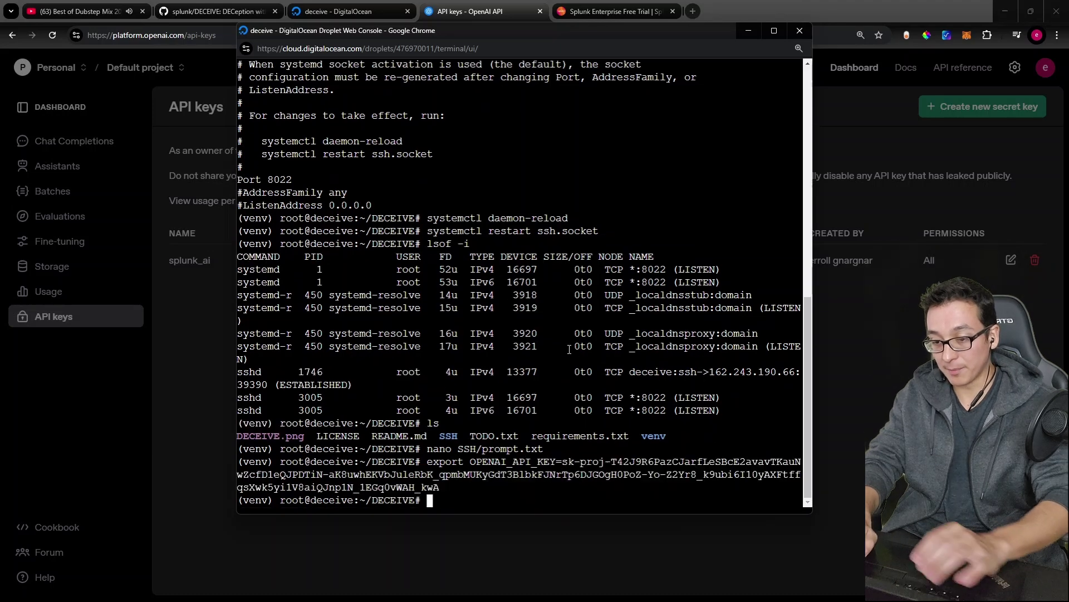
pyautogui.press('Return')
# Step: Change into SSH/ and start the honeypot with python3 ./ssh_server.py
pyautogui.click(216, 11)
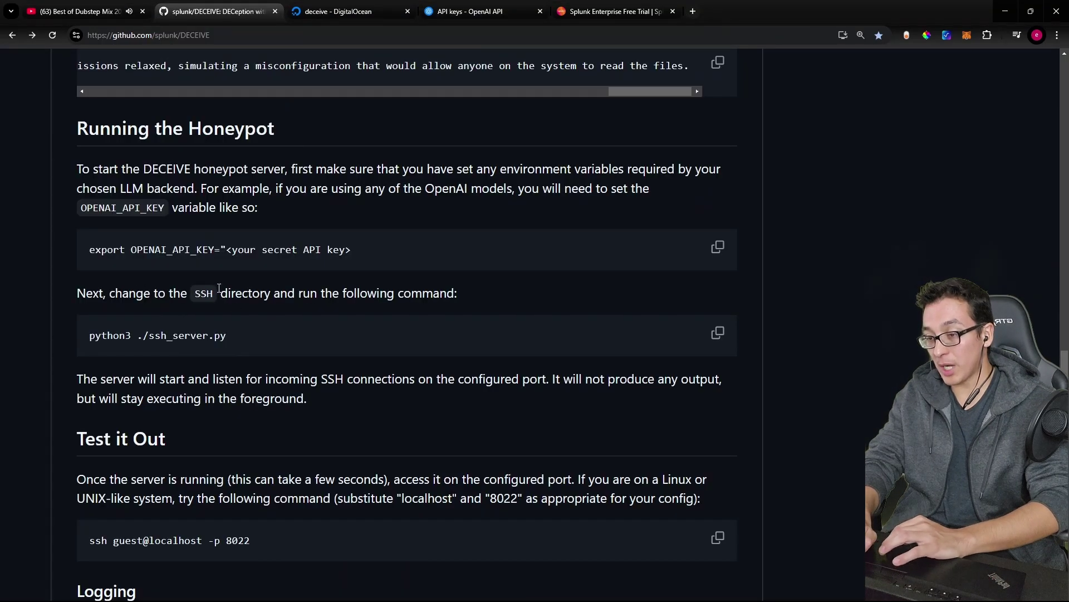
pyautogui.doubleClick(196, 295)
pyautogui.click(225, 296)
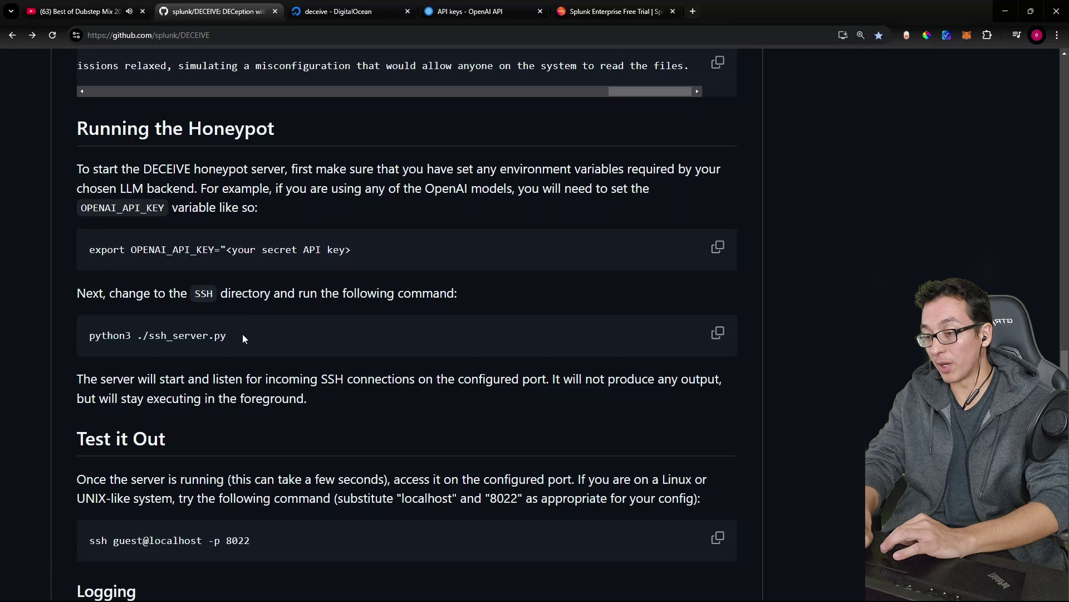
pyautogui.moveTo(243, 334); pyautogui.dragTo(131, 335)
pyautogui.click(269, 331)
pyautogui.hotkey('alt', 'Tab')
pyautogui.write('cd SSH/')
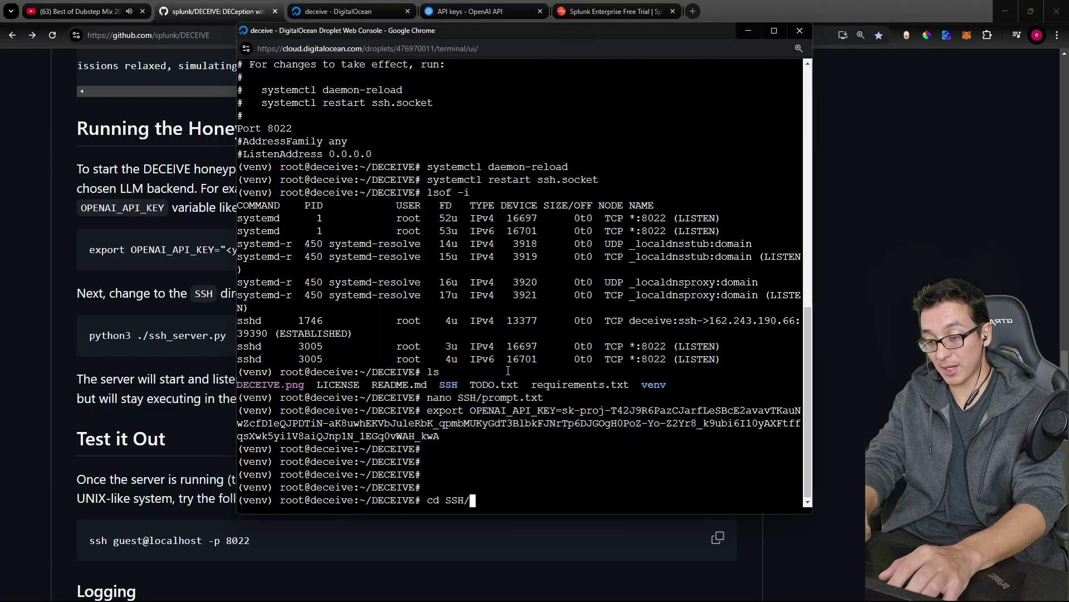
pyautogui.press('Return')
pyautogui.write('python3 ./ssh_server.py')
pyautogui.press('Return')
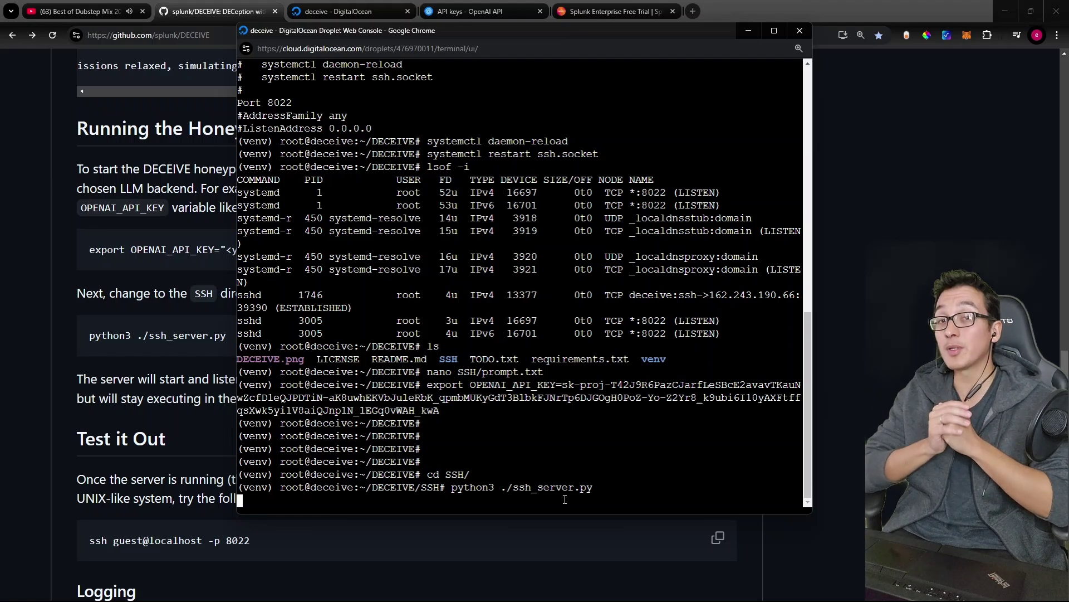
# Step: Read the README note that the server runs in the foreground, then return to the console
pyautogui.click(142, 394)
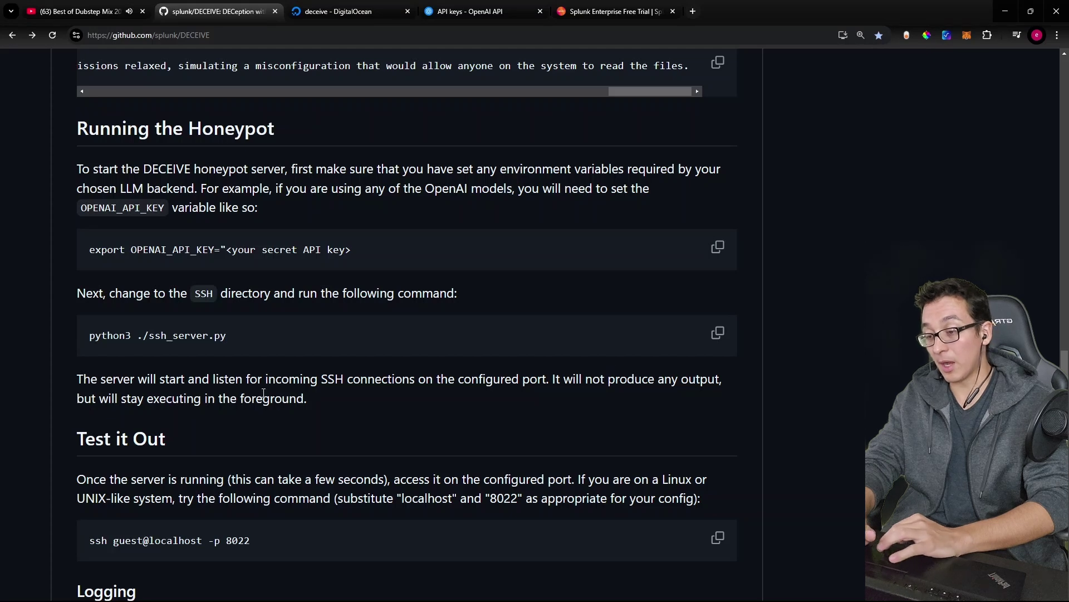
pyautogui.moveTo(137, 401); pyautogui.dragTo(288, 403)
pyautogui.click(287, 402)
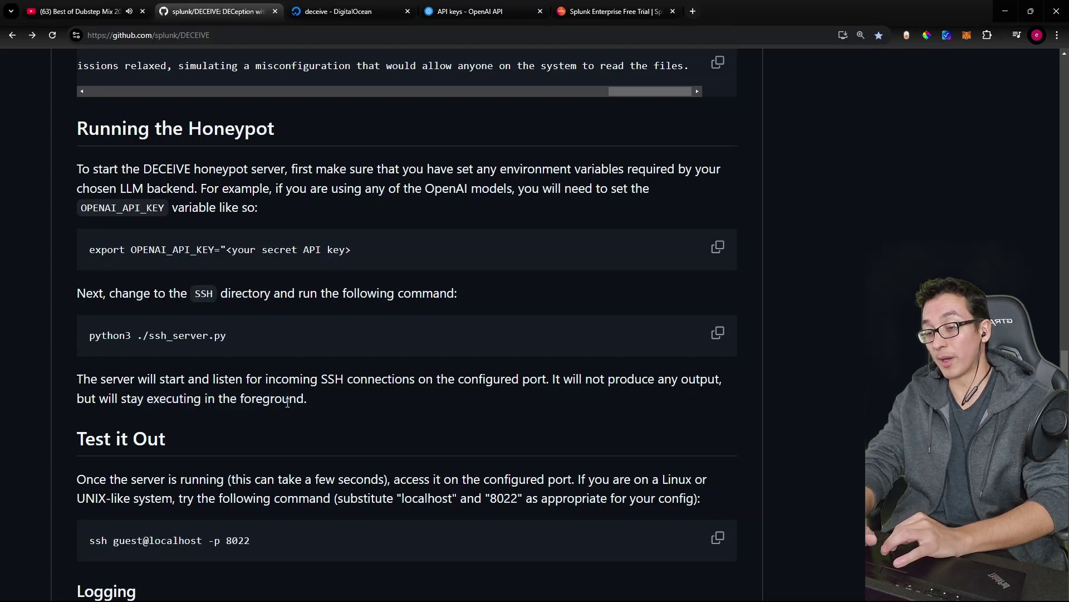
pyautogui.hotkey('alt', 'Tab')
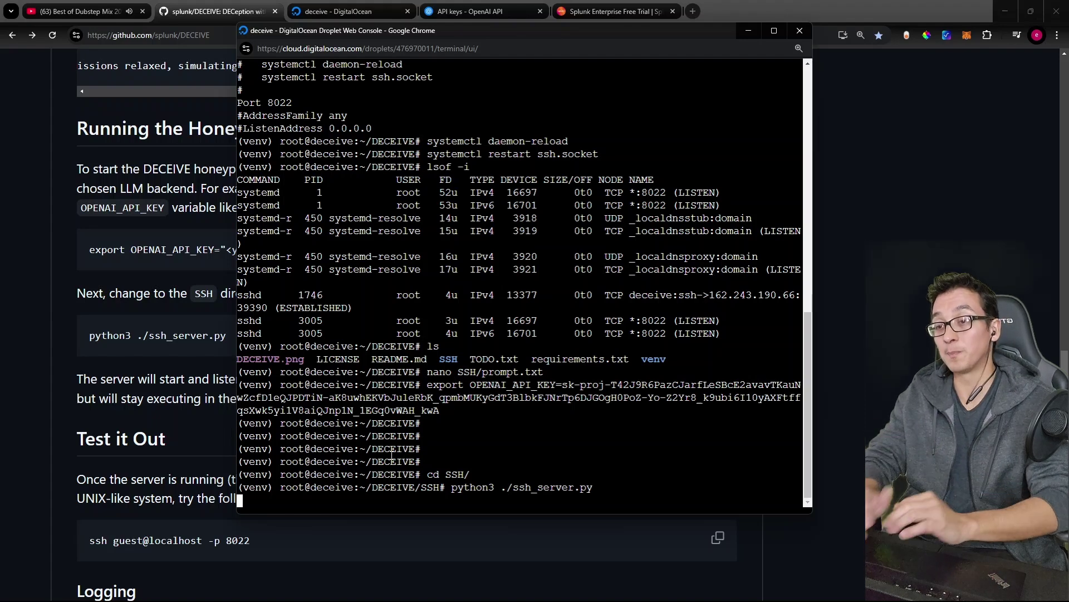
# Step: Review the README's 'ssh guest@localhost -p 8022' test command, then go to the DigitalOcean droplet page
pyautogui.hotkey('alt', 'Tab')
pyautogui.scroll(-3, 349, 326)
pyautogui.scroll(-1, 349, 327)
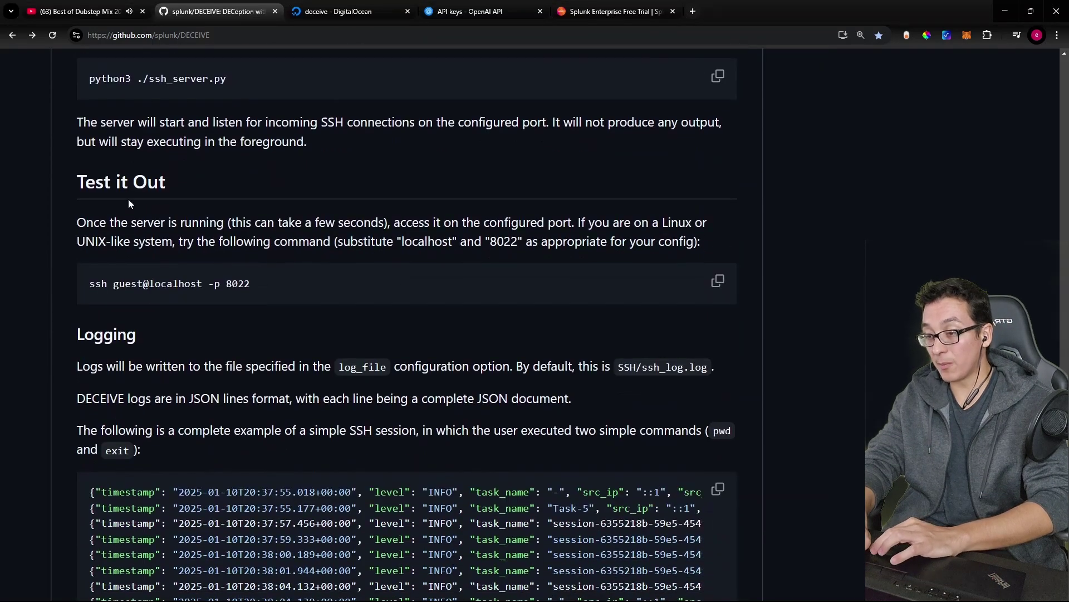
pyautogui.moveTo(90, 286); pyautogui.dragTo(256, 287)
pyautogui.click(117, 283)
pyautogui.click(159, 284)
pyautogui.click(208, 286)
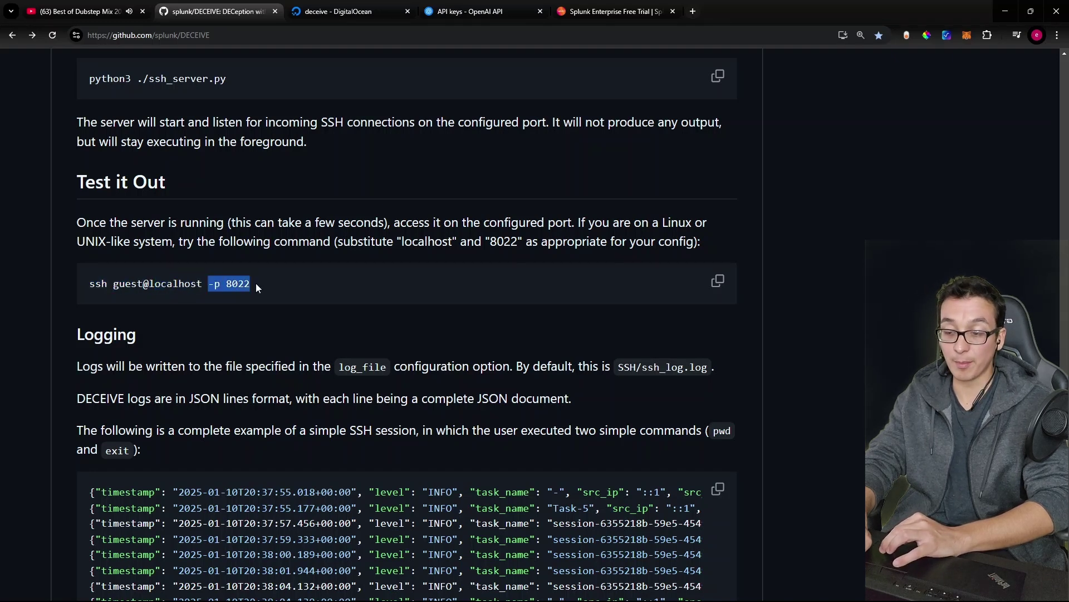
pyautogui.click(251, 285)
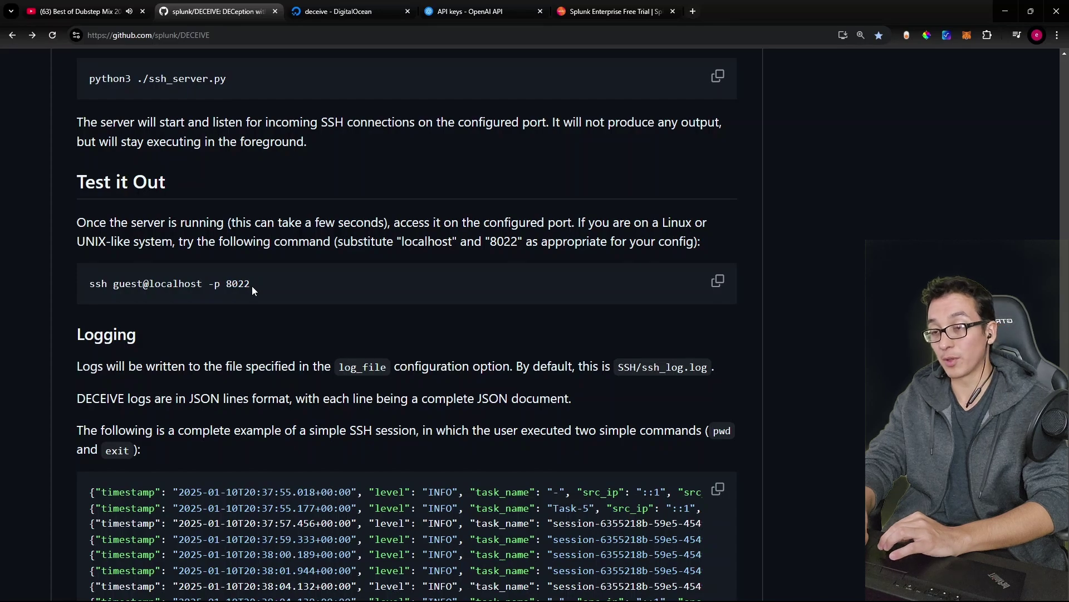
pyautogui.click(334, 11)
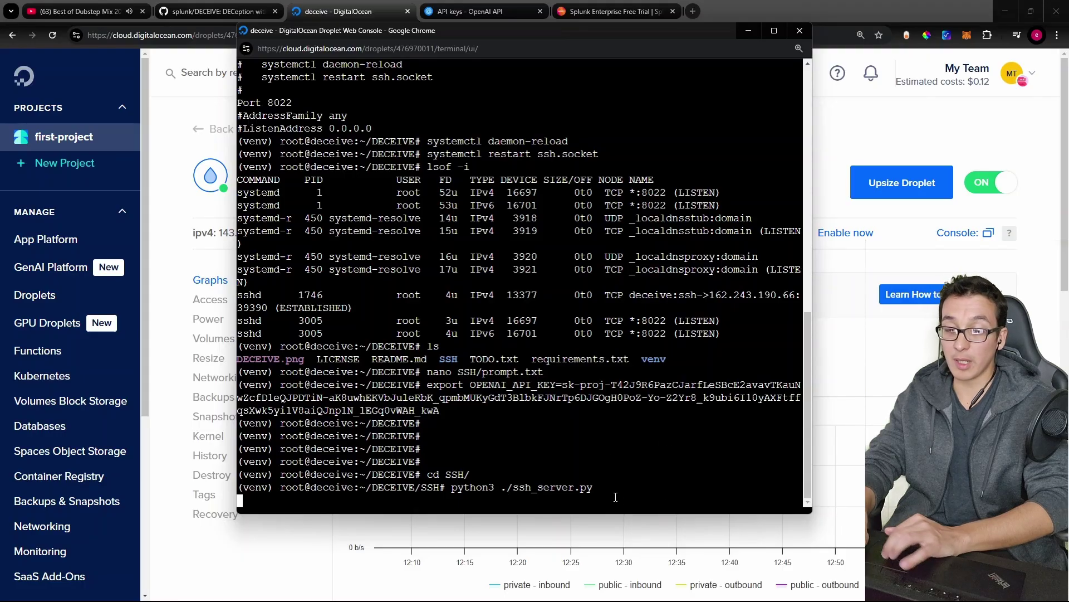
# Step: Open a second droplet web console and log into the honeypot over SSH with a password
pyautogui.click(964, 463)
pyautogui.click(961, 238)
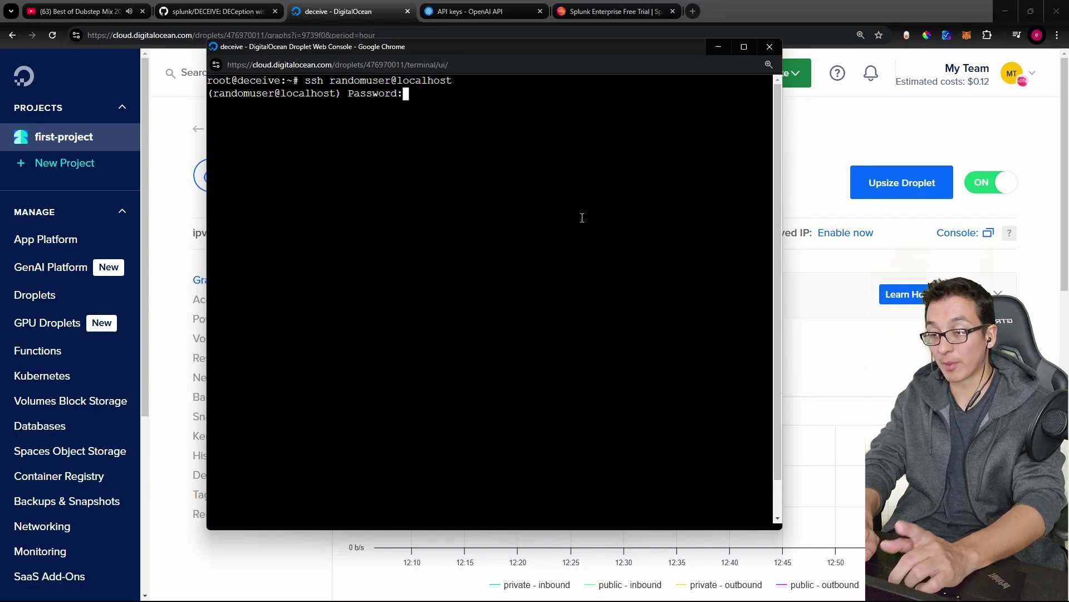
pyautogui.press('Return')
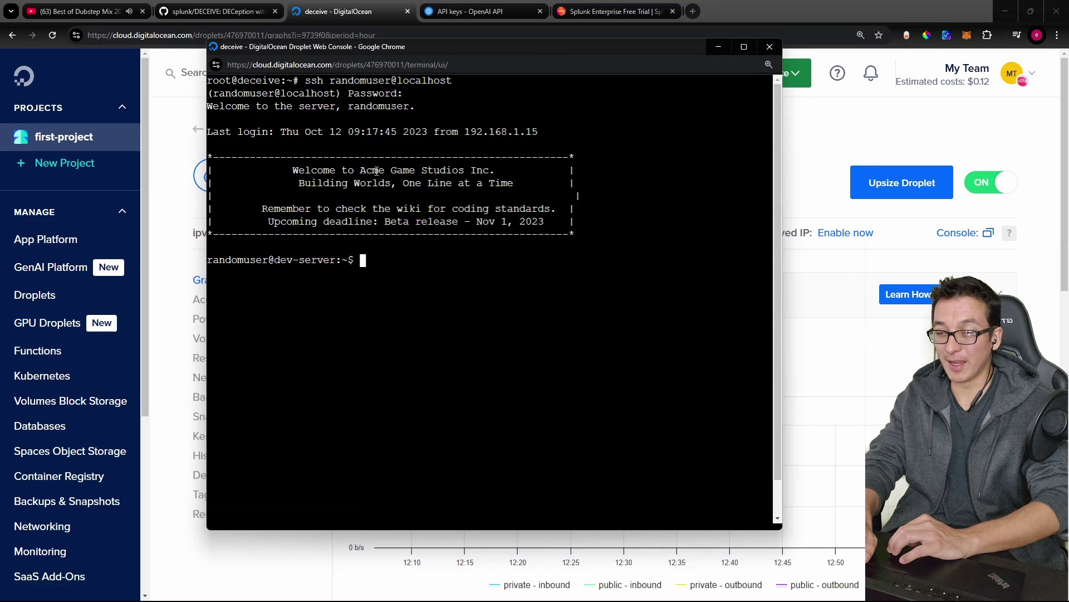
# Step: Exit the fake Acme Game Studios session and reconnect, getting a HyperGame Co. banner
pyautogui.write('exit')
pyautogui.press('Return')
pyautogui.press('Up')
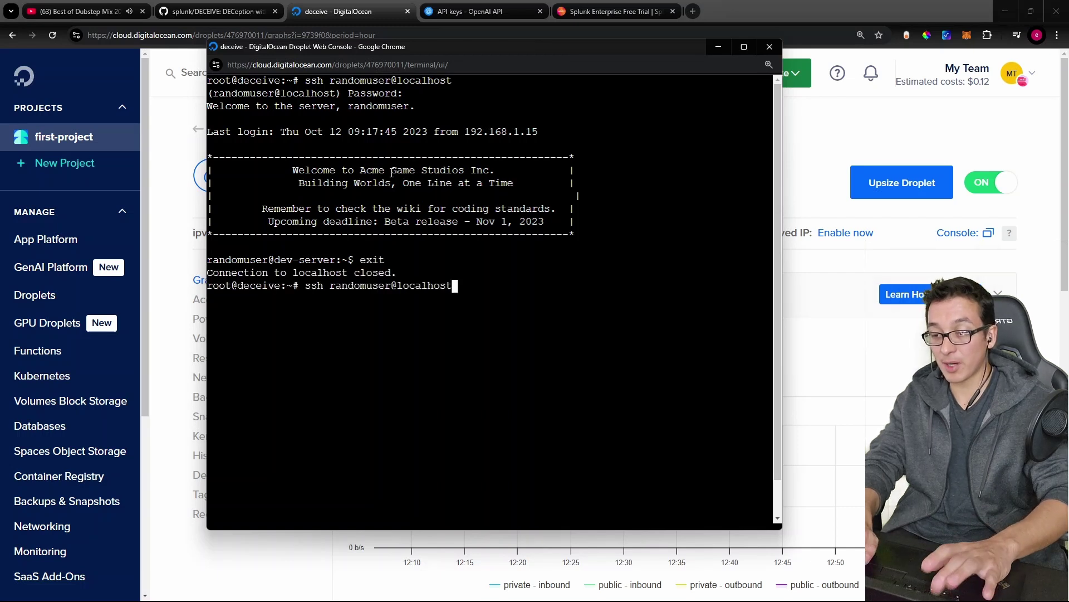
pyautogui.press('Return')
pyautogui.press('Return')
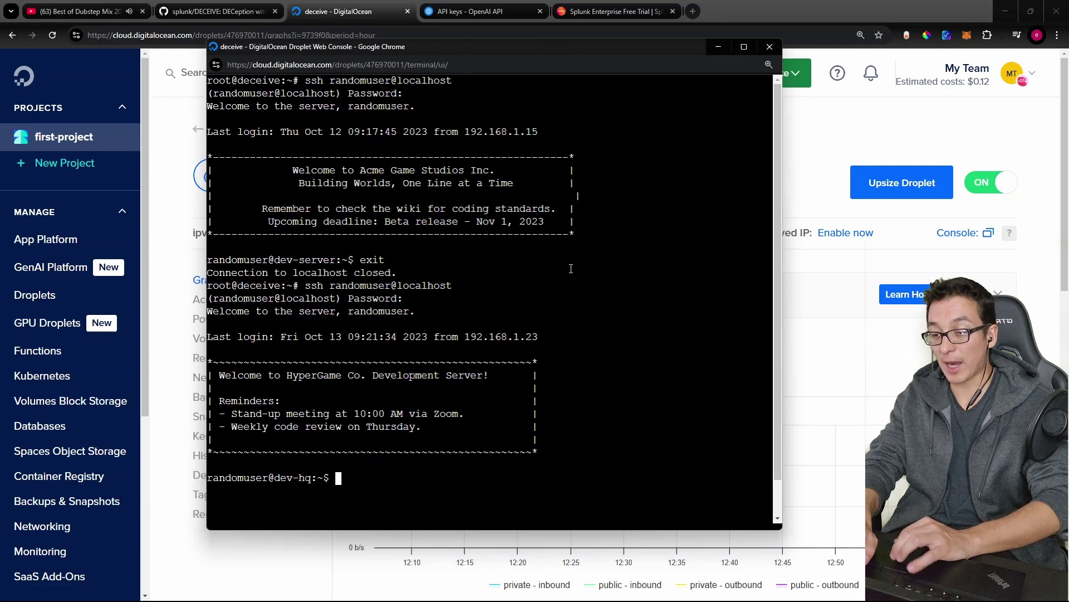
# Step: List the fake home folder's contents in the honeypot shell and pick out the assets folder
pyautogui.write('ls')
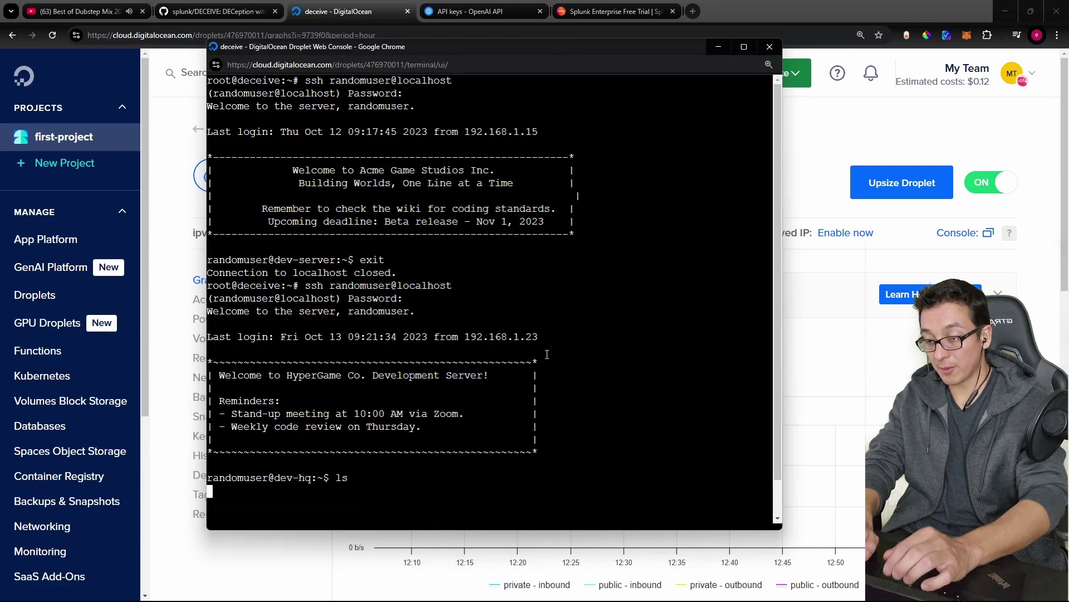
pyautogui.press('Return')
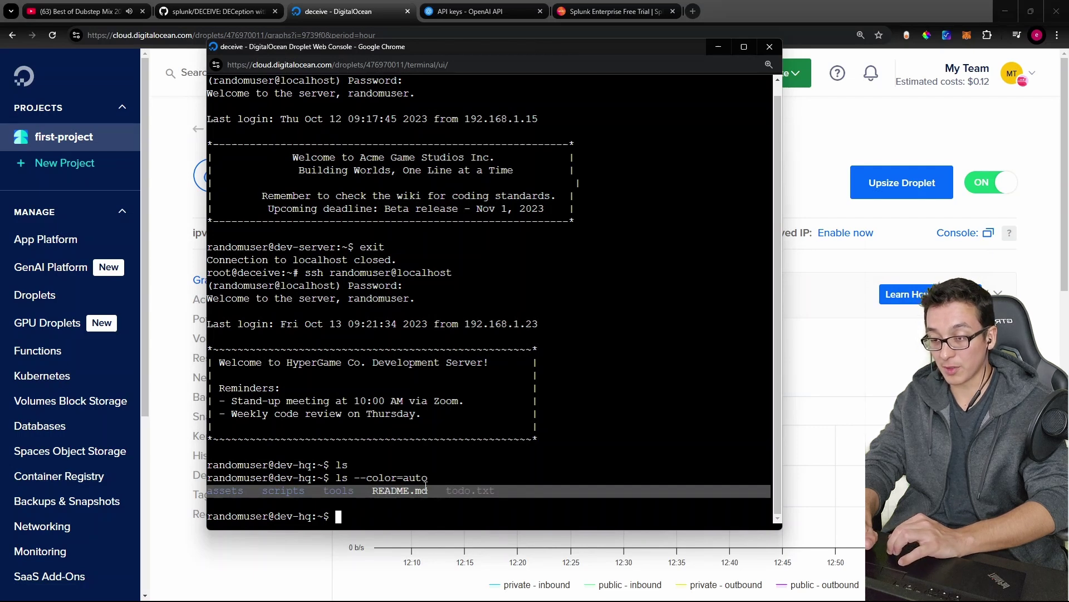
pyautogui.click(481, 494)
pyautogui.doubleClick(222, 490)
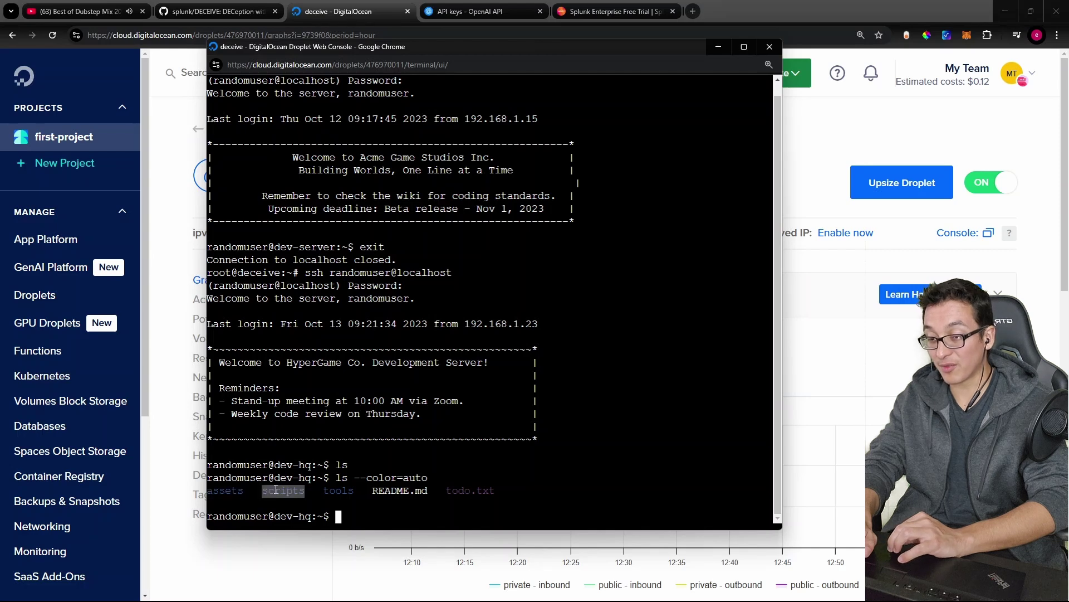
pyautogui.click(374, 490)
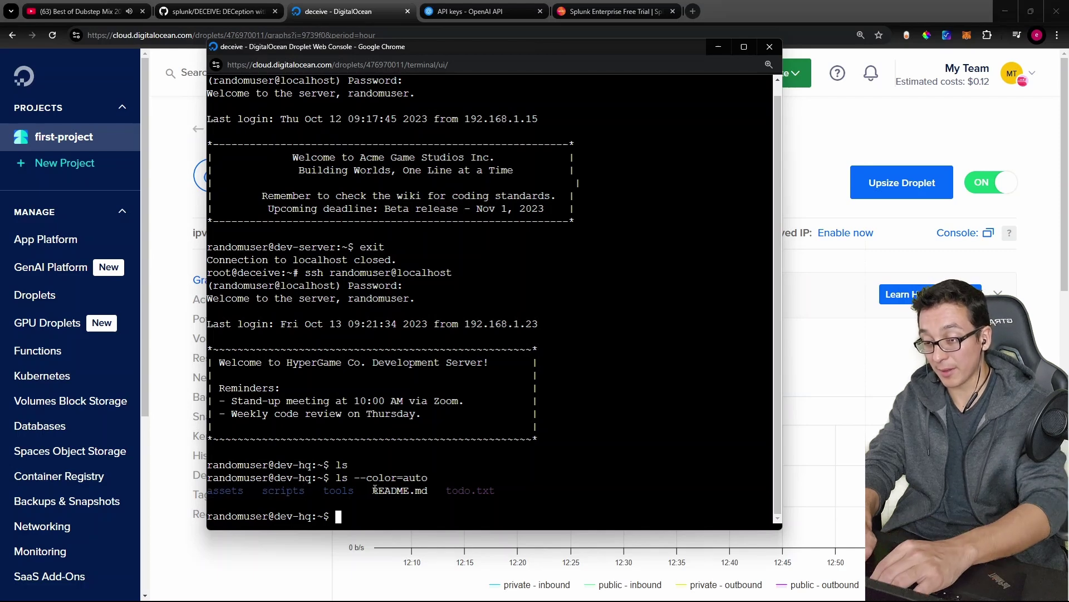
# Step: Change into assets, then sounds, and start a sudo -l privilege check
pyautogui.write('cd assets')
pyautogui.press('Return')
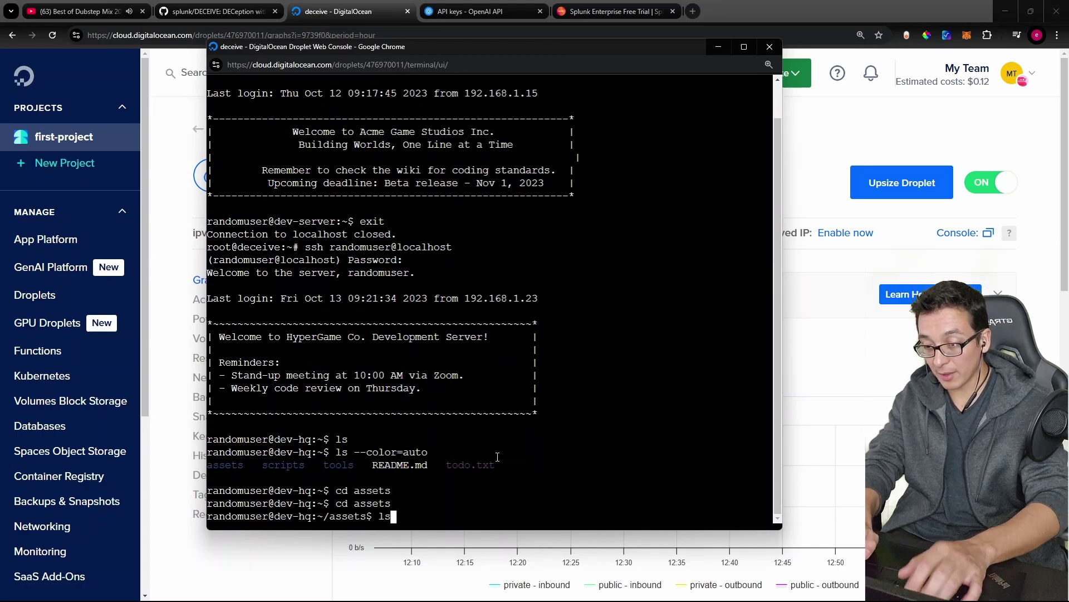
pyautogui.doubleClick(244, 490)
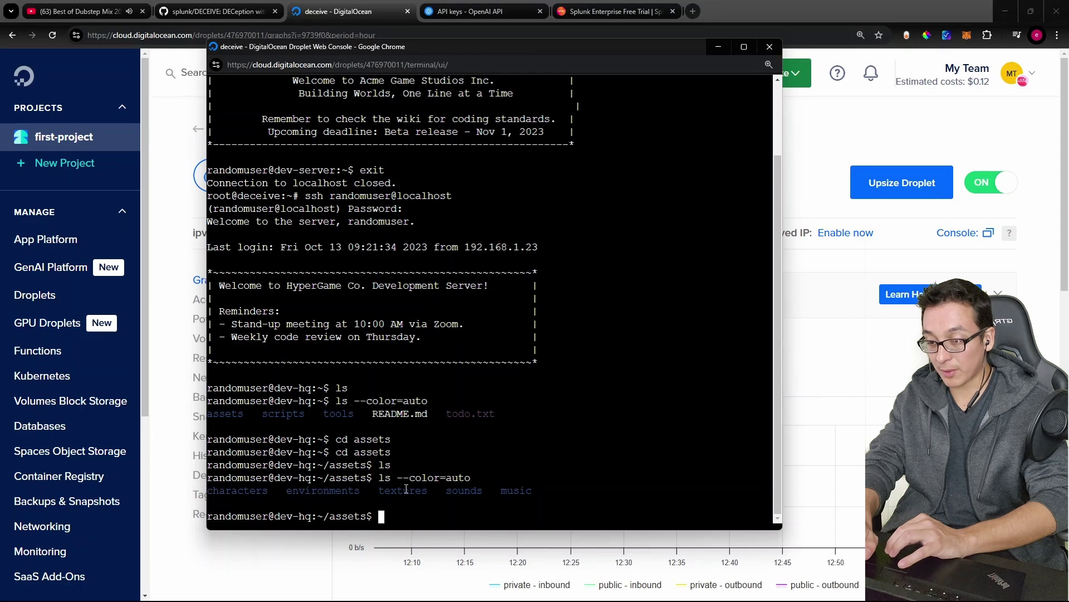
pyautogui.write('cd sounds')
pyautogui.press('Return')
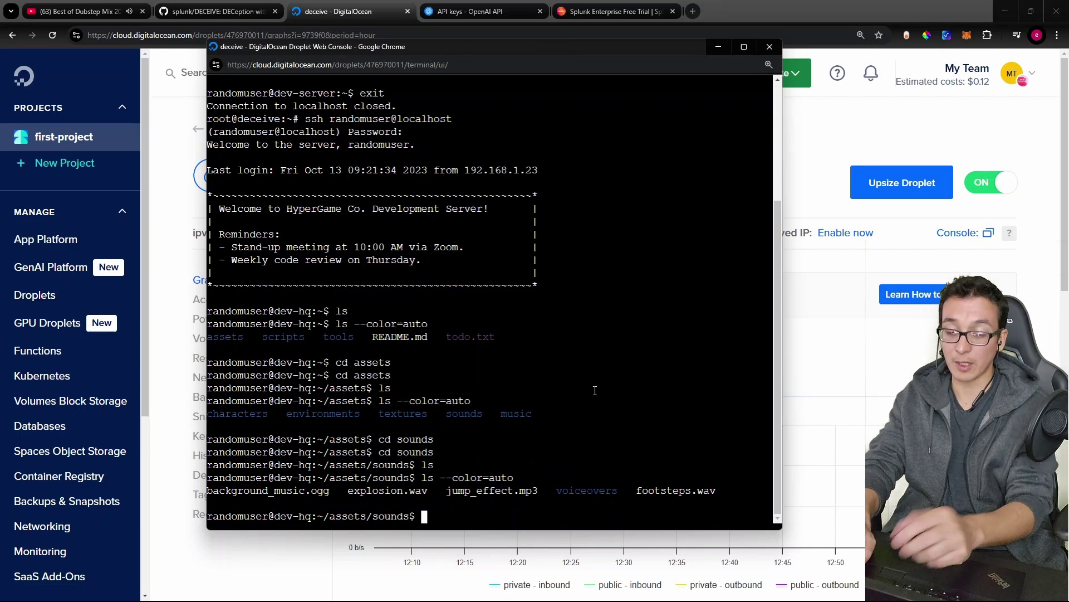
pyautogui.write('sudo -l')
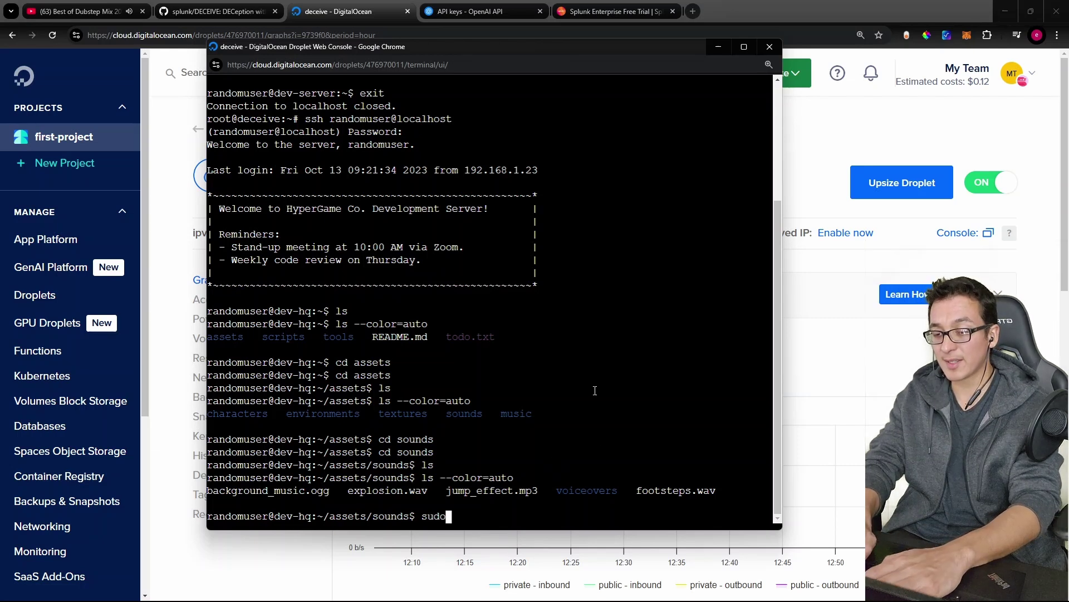
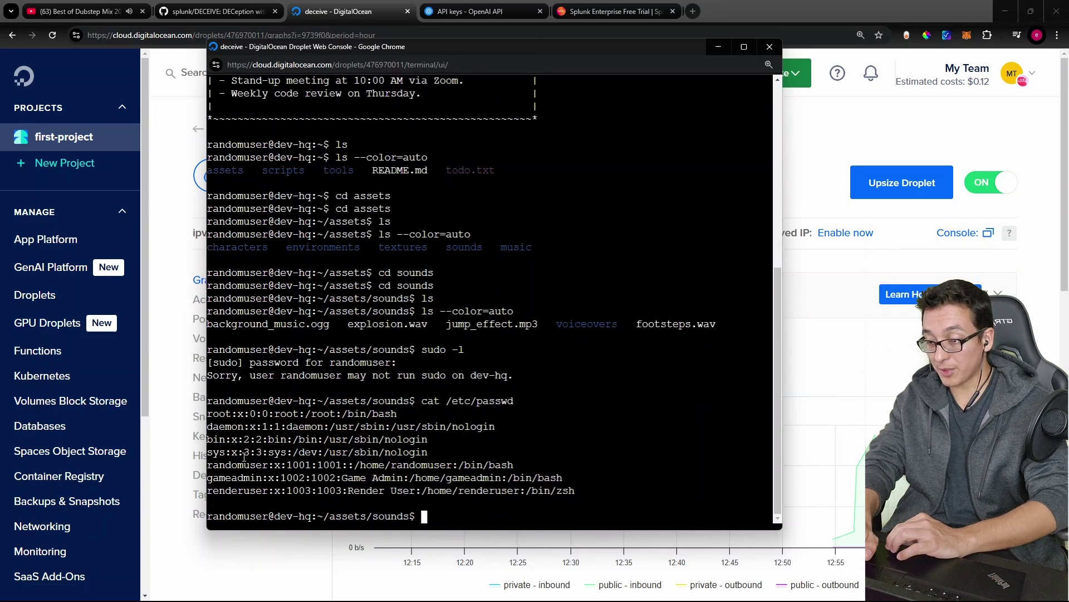
# Step: Highlight the randomuser and gameadmin account entries in the /etc/passwd output
pyautogui.tripleClick(241, 464)
pyautogui.click(241, 464)
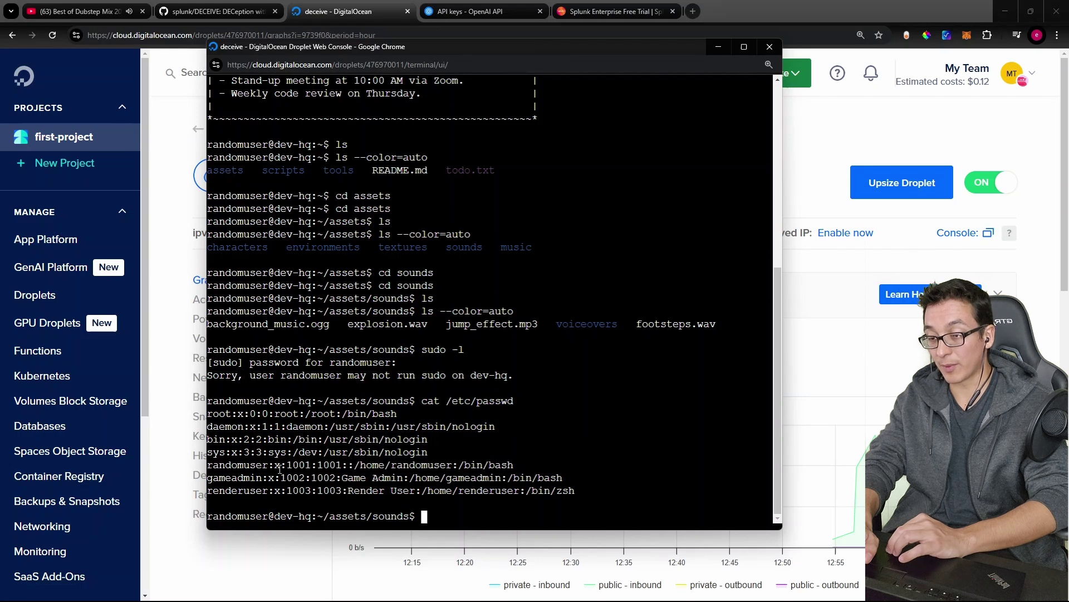
pyautogui.moveTo(279, 470); pyautogui.dragTo(210, 470)
pyautogui.doubleClick(240, 479)
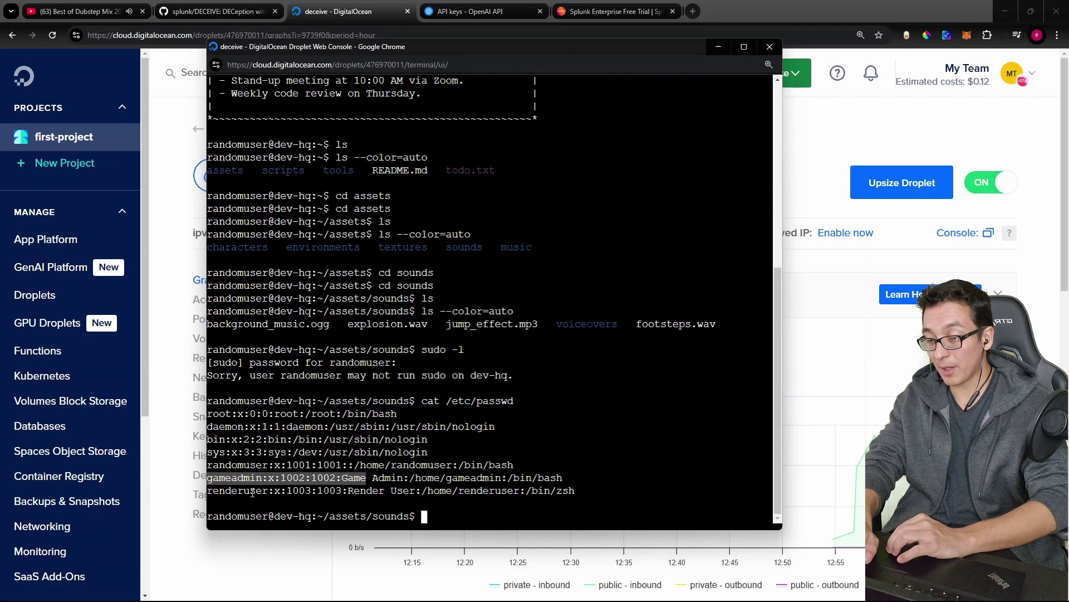
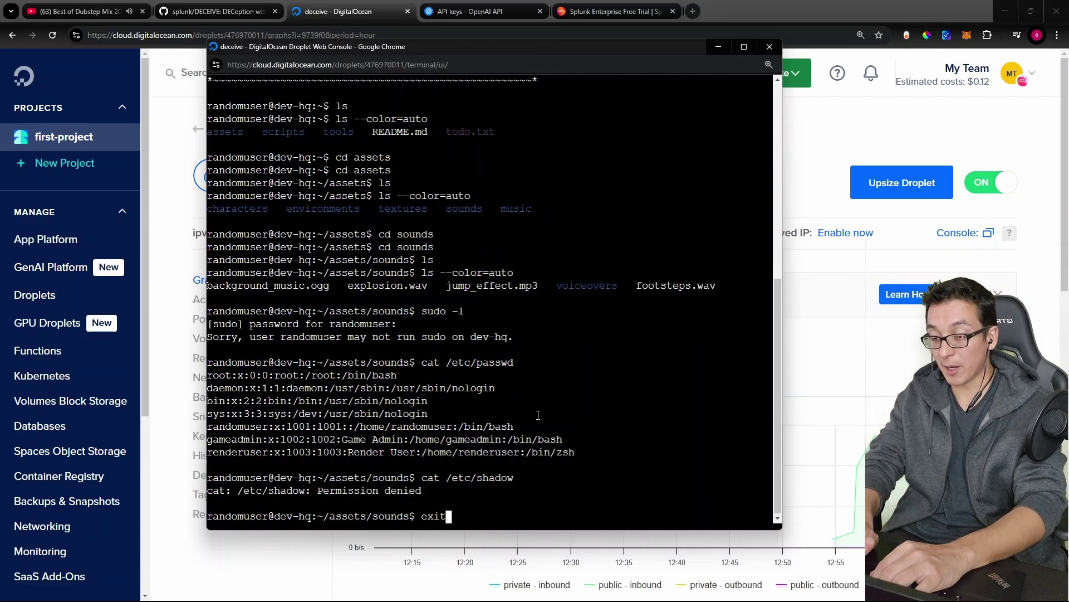
# Step: Exit the honeypot shell and find SSH/ssh_log.log as the default log path in the README's Logging section
pyautogui.press('Return')
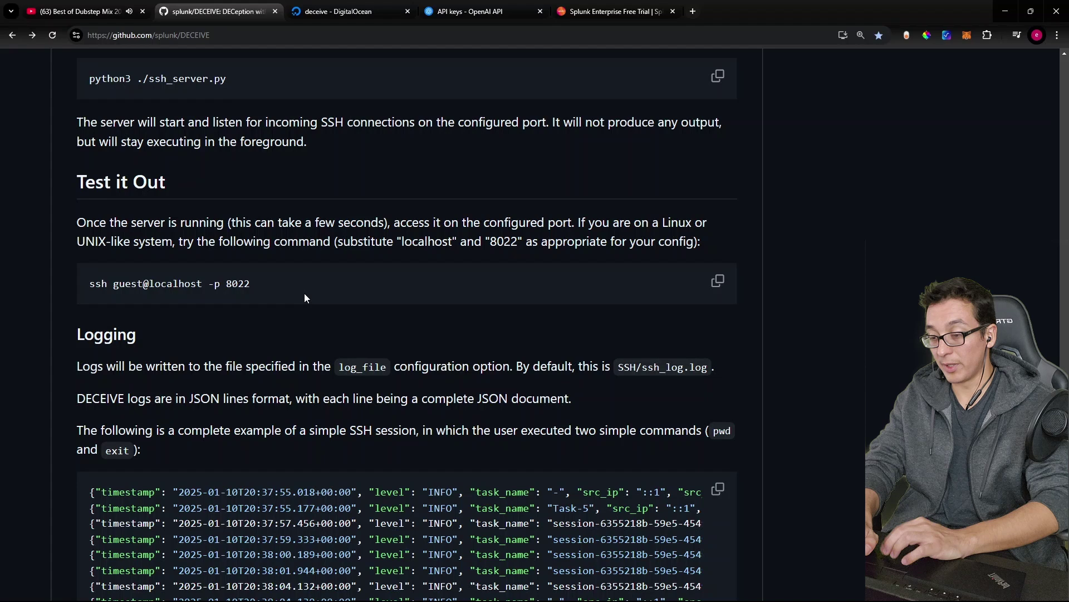
pyautogui.scroll(-2, 292, 523)
pyautogui.scroll(-2, 291, 522)
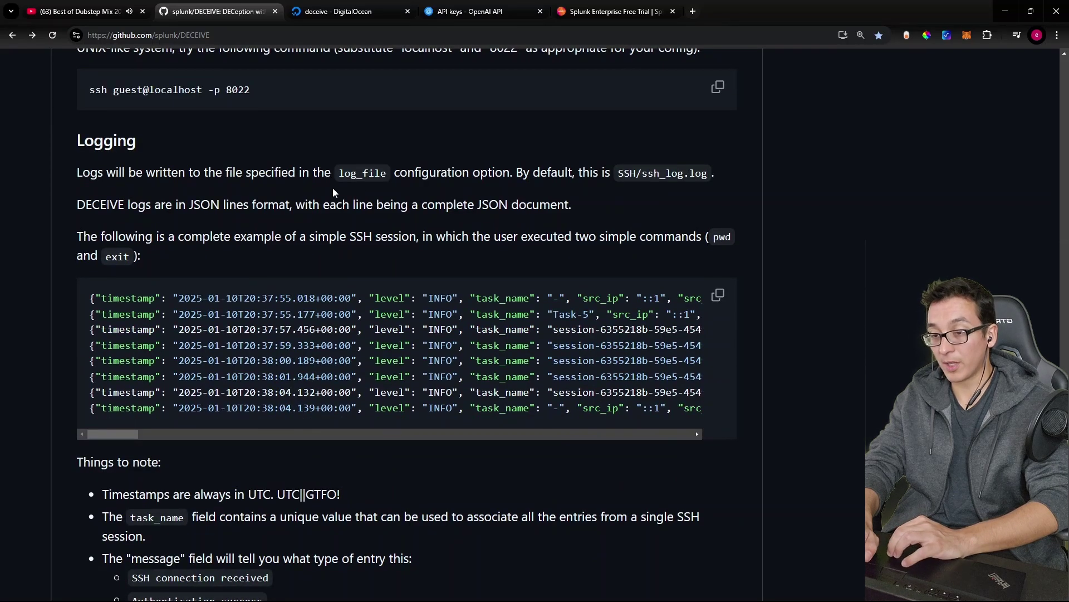
pyautogui.moveTo(620, 173); pyautogui.dragTo(682, 167)
# Step: Clear the droplet console and list the home folder's contents
pyautogui.hotkey('alt', 'Tab')
pyautogui.write('clear')
pyautogui.press('Return')
pyautogui.write('ls')
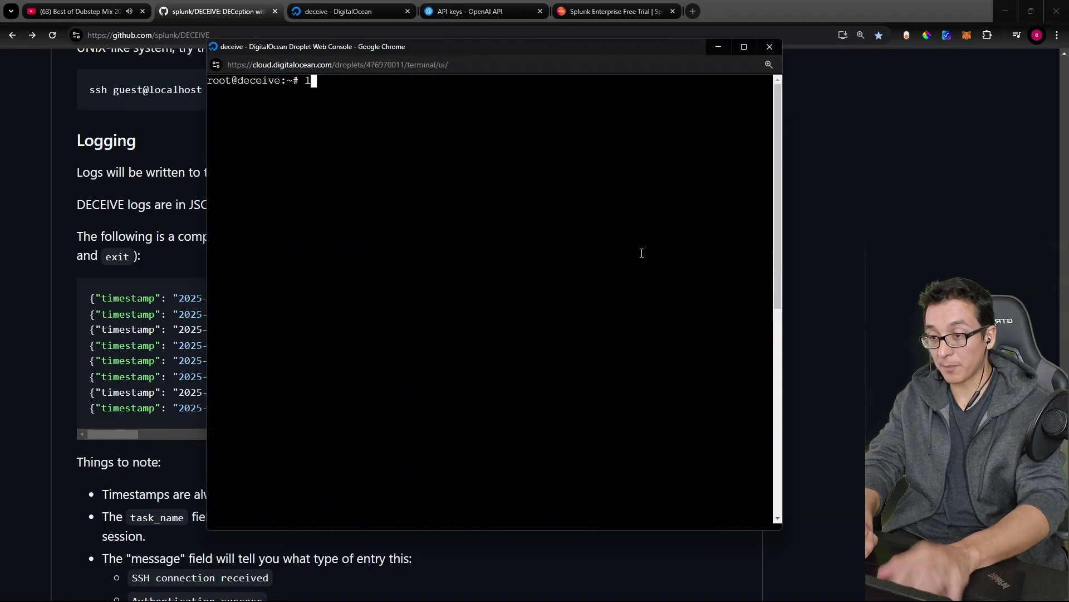
pyautogui.press('Return')
# Step: Move into DECEIVE/SSH and list its files to locate ssh_log.log
pyautogui.write('cd DECEIVE/')
pyautogui.press('Return')
pyautogui.write('ls')
pyautogui.press('Return')
pyautogui.write('cd SSH')
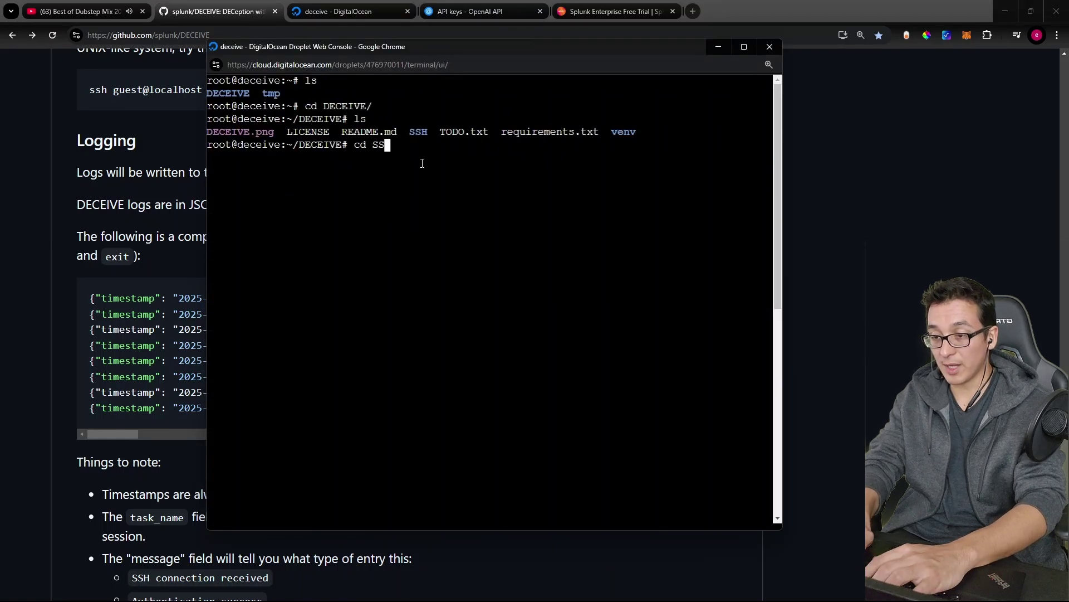
pyautogui.press('Return')
pyautogui.write('ls')
pyautogui.press('Return')
pyautogui.moveTo(490, 184); pyautogui.dragTo(426, 183)
pyautogui.click(426, 184)
# Step: Follow ssh_log.log live with tail -f, maximised, reviewing sessions from 218.92.0.131
pyautogui.write('tail -')
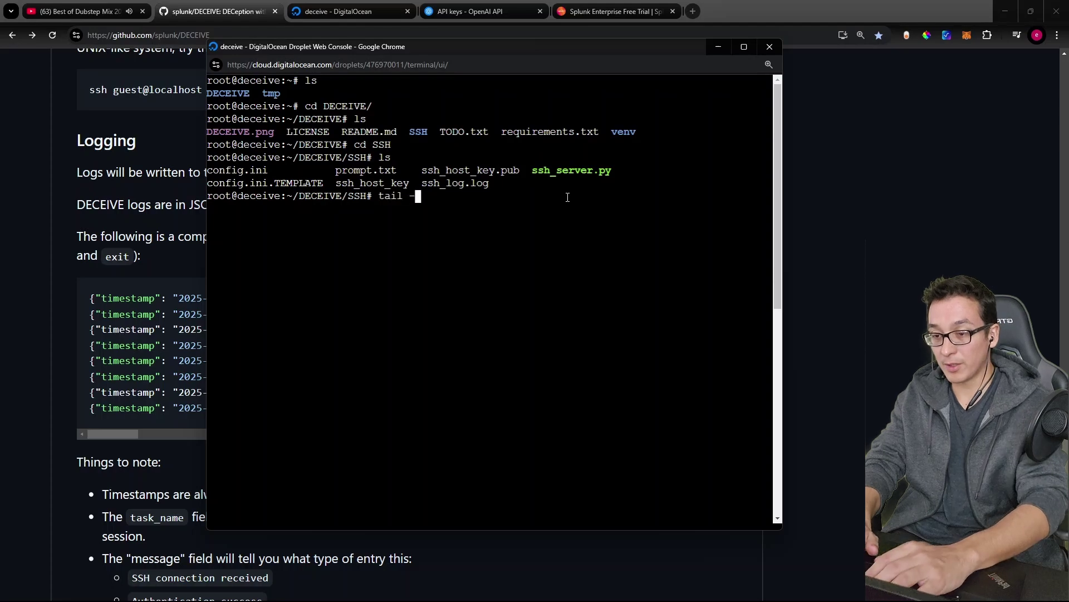
pyautogui.write('f ssh_log.log')
pyautogui.press('Return')
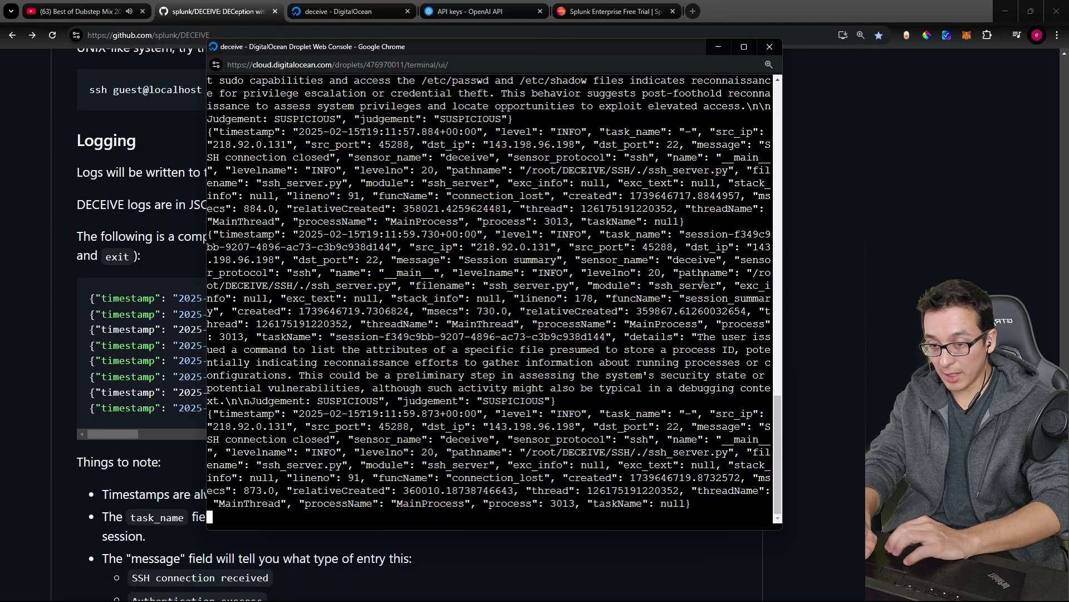
pyautogui.press('super+Up')
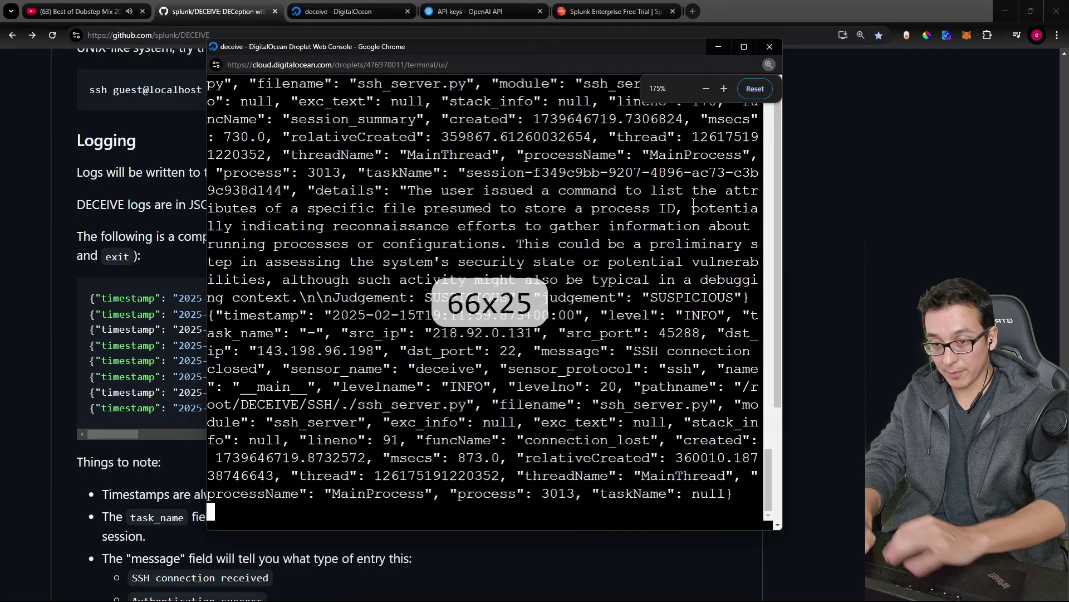
pyautogui.scroll(3, 224, 153)
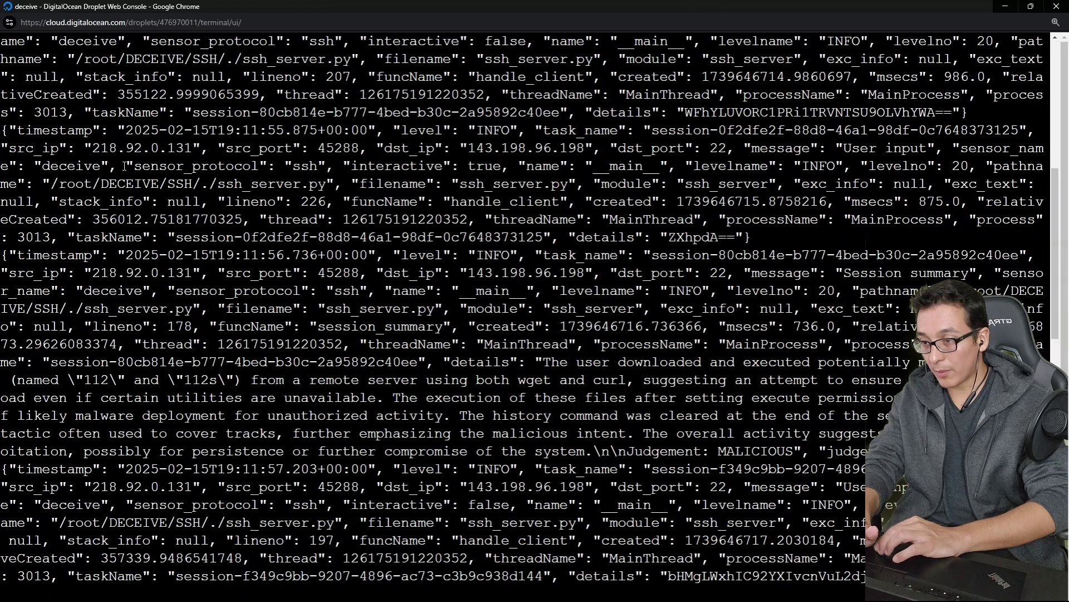
pyautogui.moveTo(90, 166); pyautogui.dragTo(197, 162)
pyautogui.scroll(6, 146, 184)
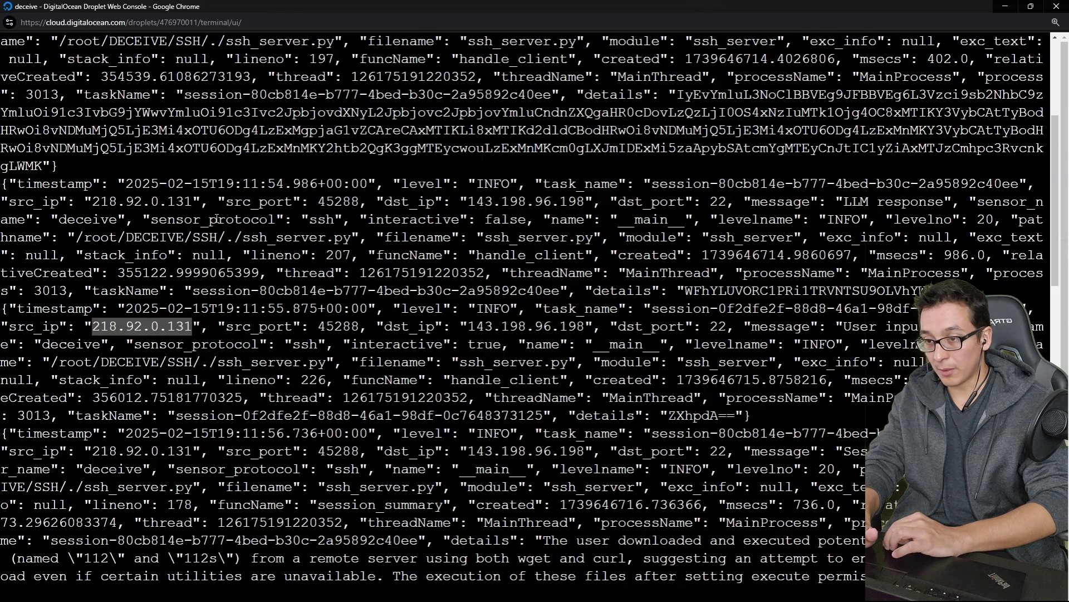
pyautogui.press('Up')
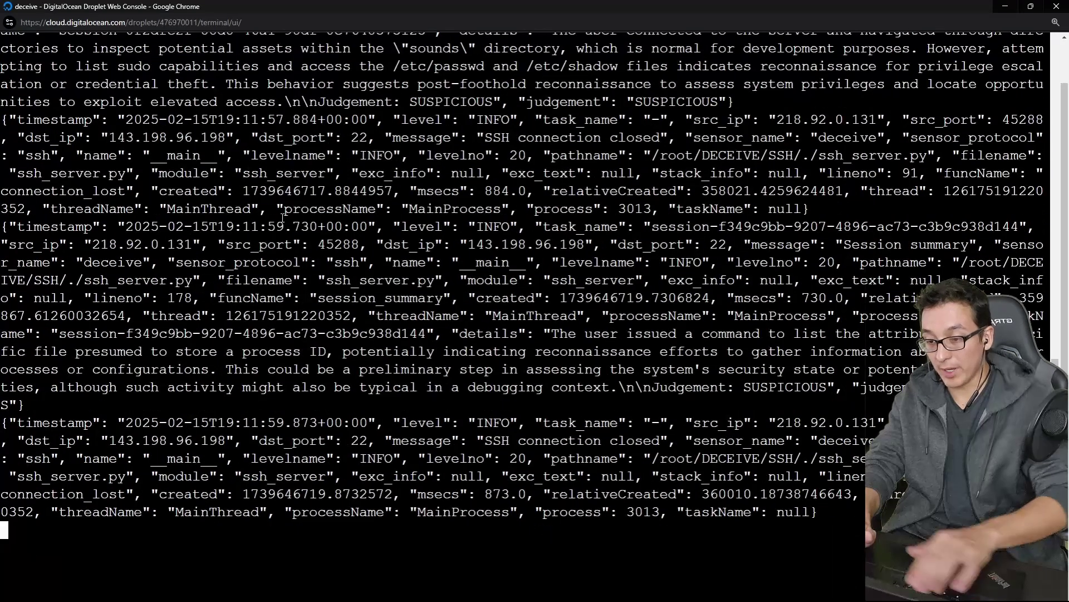
# Step: Stop the tail and display the first 30 lines of ssh_log.log with head -30
pyautogui.hotkey('ctrl', 'c')
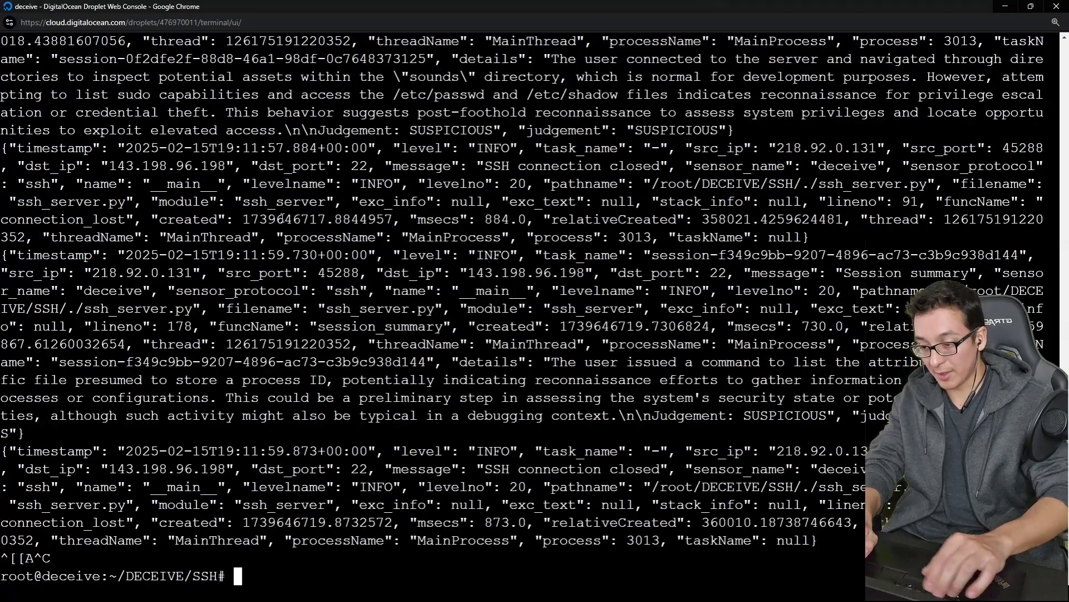
pyautogui.write('head ssh_log.log')
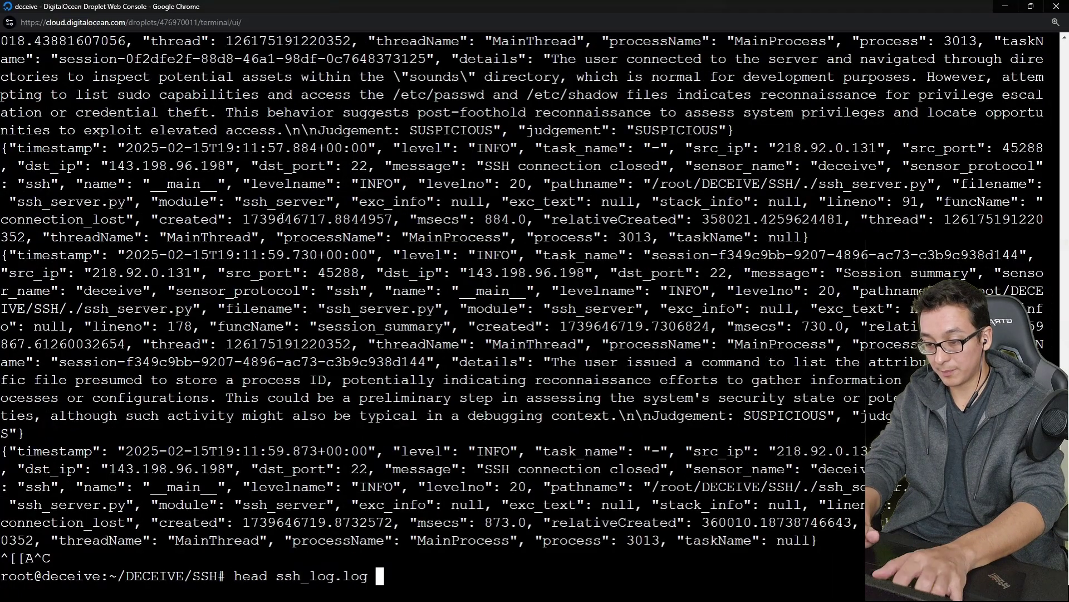
pyautogui.press('Return')
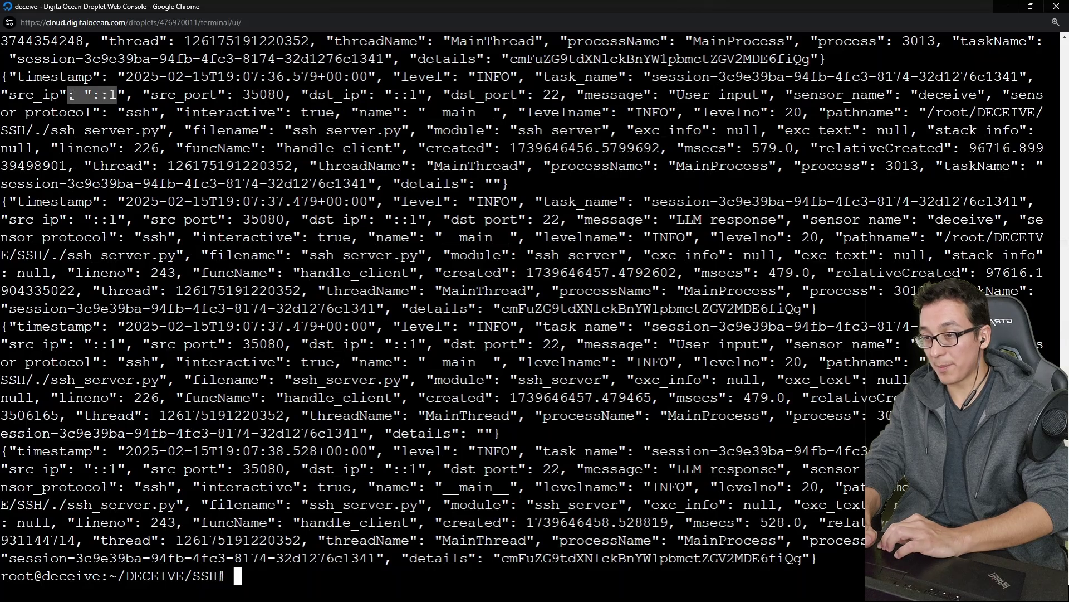
pyautogui.press('Up')
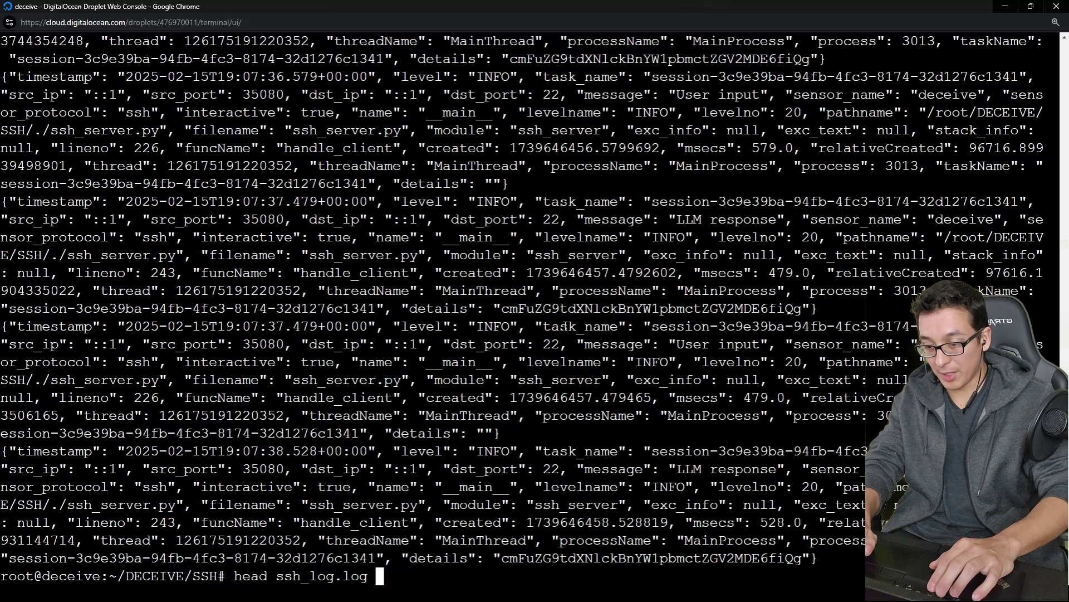
pyautogui.press('Left')
pyautogui.press('Left')
pyautogui.press('Left')
pyautogui.press('Left')
pyautogui.press('Left')
pyautogui.press('Left')
pyautogui.press('Left')
pyautogui.press('Left')
pyautogui.press('Left')
pyautogui.press('Left')
pyautogui.press('Left')
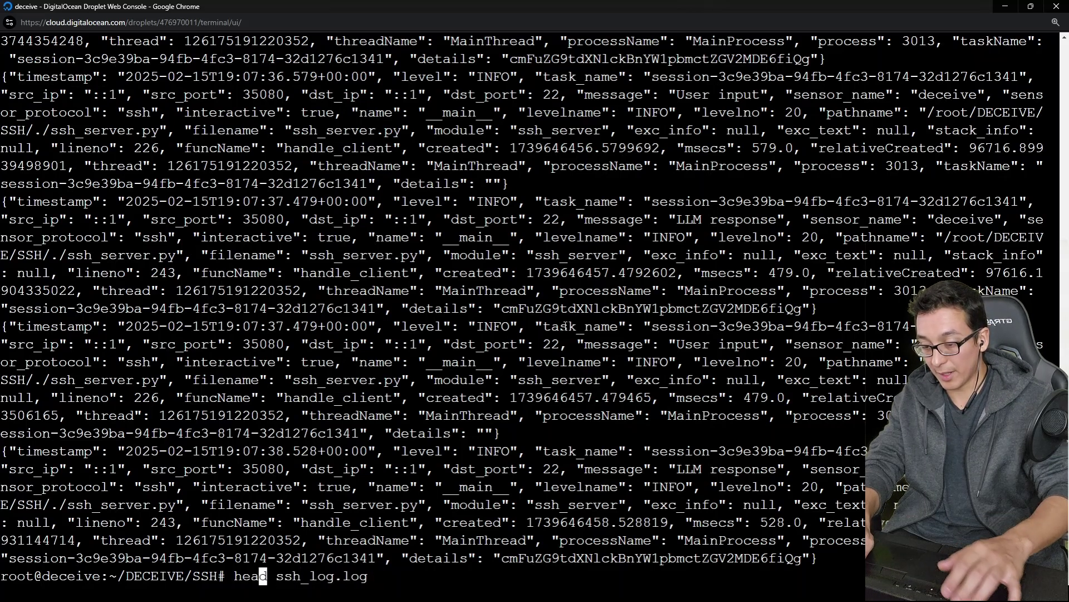
pyautogui.write('-30')
pyautogui.press('Return')
# Step: Copy the base64 details value cmFuZG9tdXNlckBnYW1pbmctZGV2MDE6fiQg from the log
pyautogui.doubleClick(106, 450)
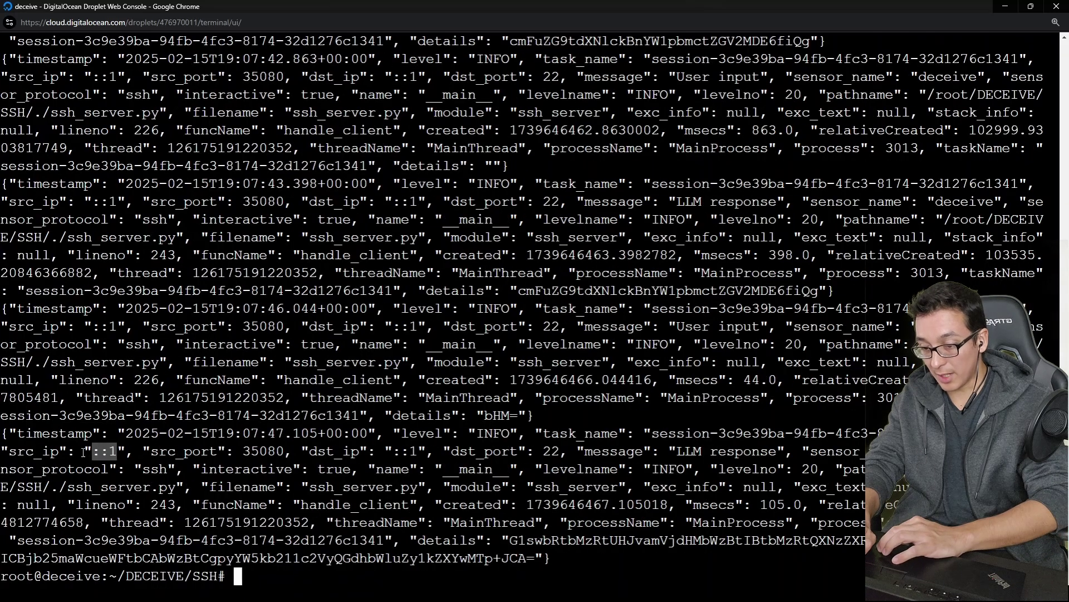
pyautogui.click(452, 480)
pyautogui.doubleClick(562, 536)
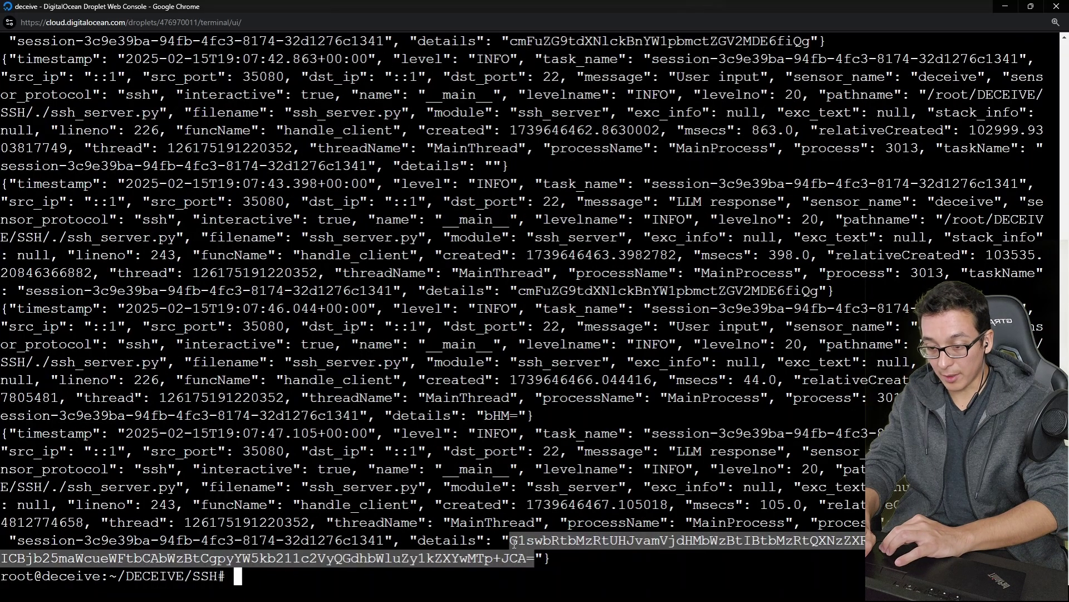
pyautogui.doubleClick(642, 289)
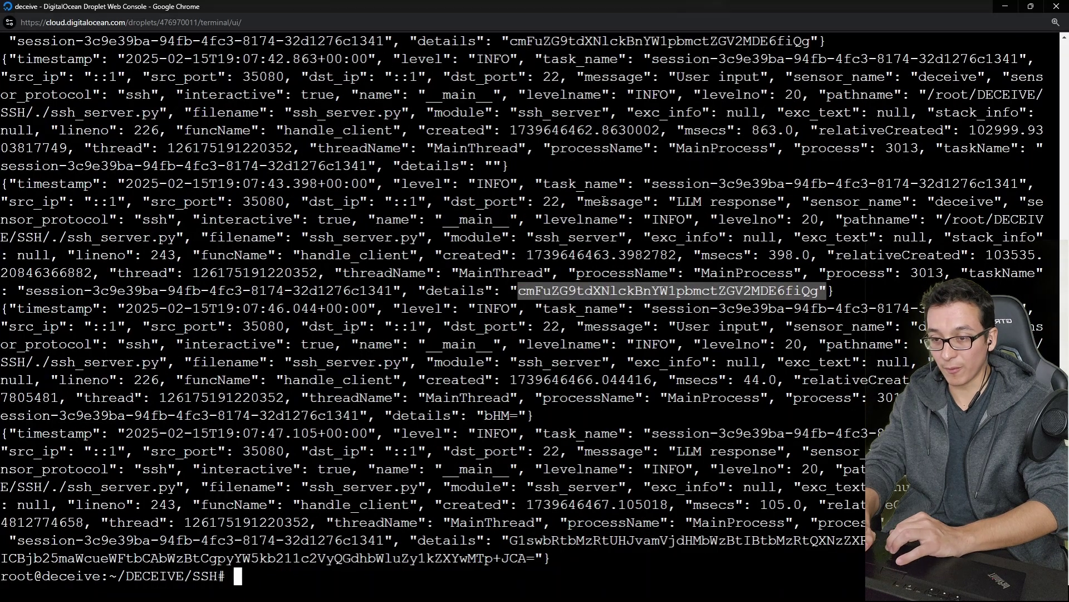
pyautogui.rightClick(633, 297)
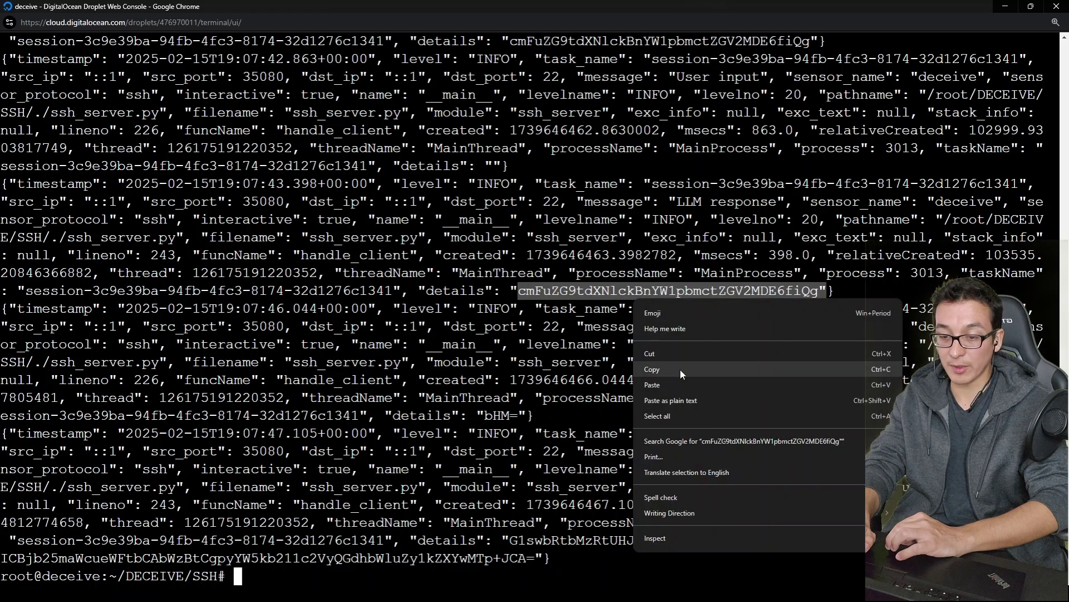
pyautogui.click(680, 370)
# Step: Clear the screen and decode the copied value with echo "..." | base64 -d
pyautogui.write('clear')
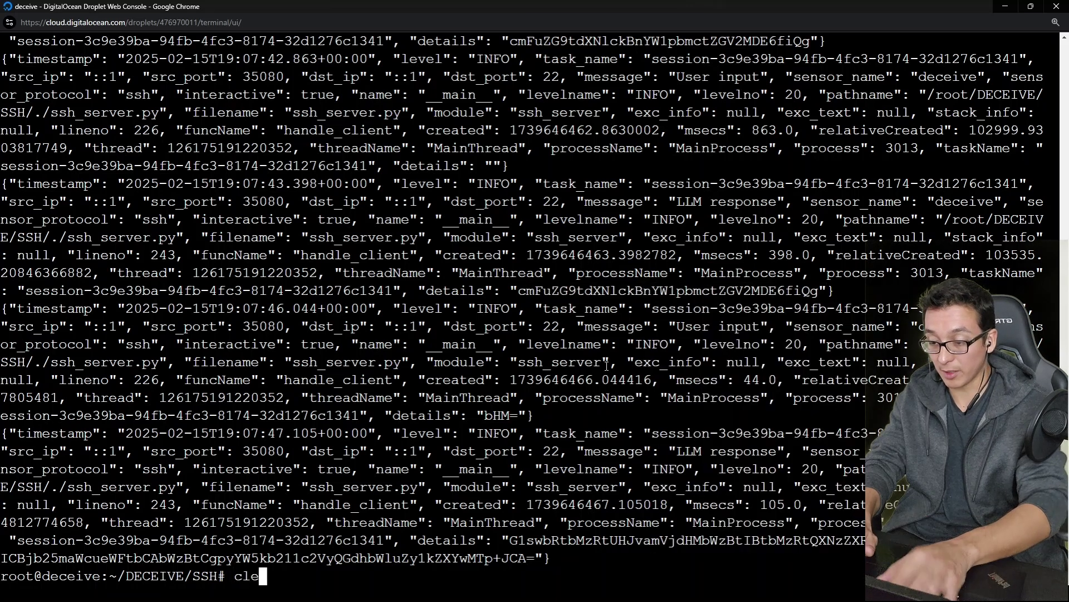
pyautogui.hotkey('ctrl', 'l')
pyautogui.press('Return')
pyautogui.write('echo "')
pyautogui.hotkey('ctrl', 'v')
pyautogui.write('""')
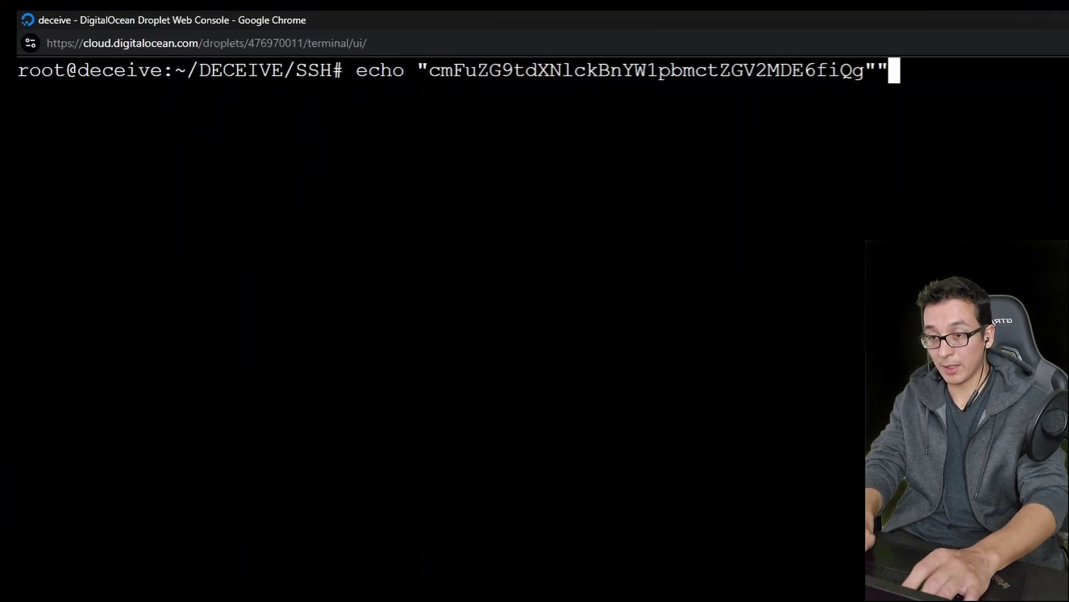
pyautogui.press('BackSpace')
pyautogui.write('| base')
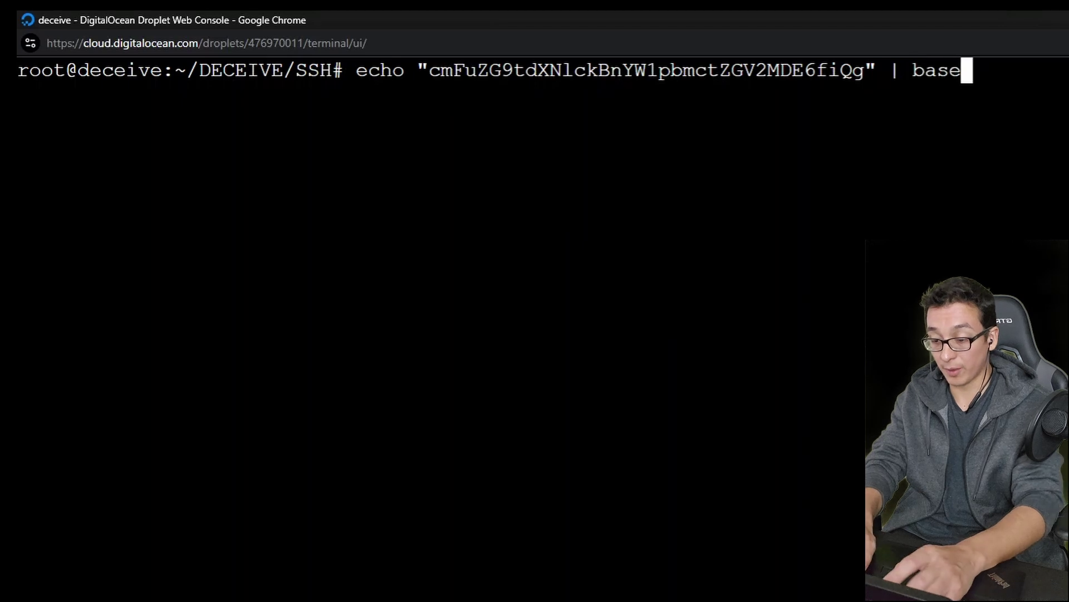
pyautogui.write('64 -d')
pyautogui.press('Return')
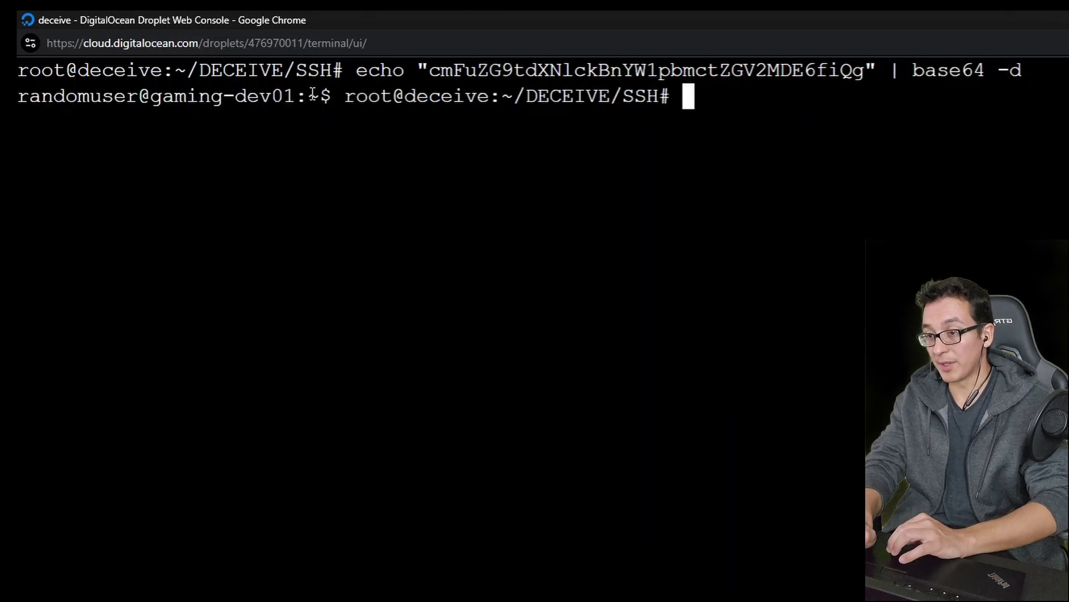
pyautogui.moveTo(334, 99); pyautogui.dragTo(31, 99)
# Step: Clear the console and resume following ssh_log.log live, scrolling back through entries
pyautogui.write('clear')
pyautogui.press('Return')
pyautogui.press('Up')
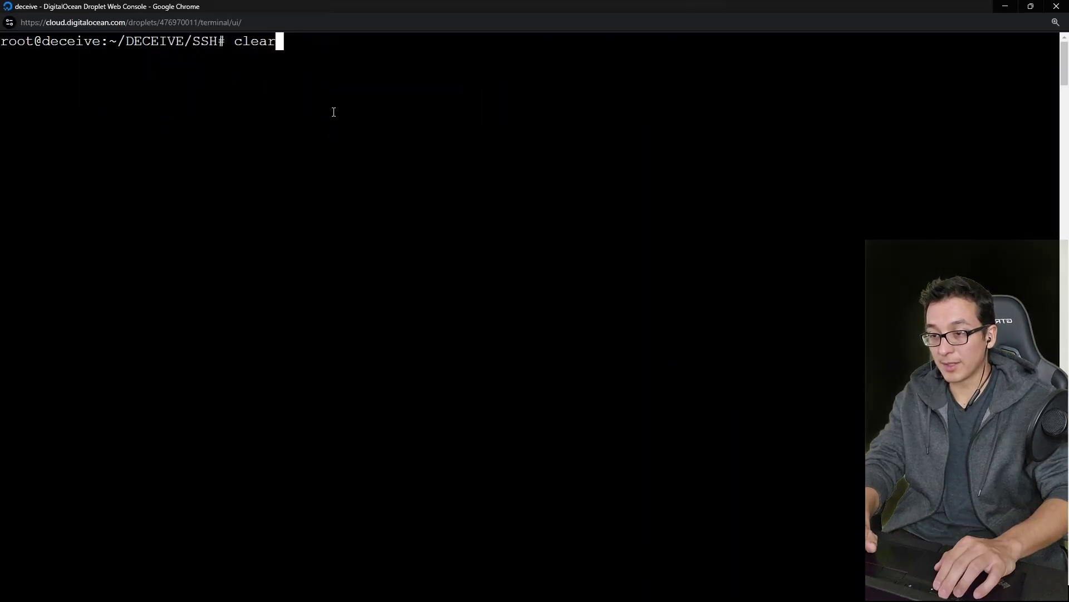
pyautogui.press('Up')
pyautogui.press('Up')
pyautogui.press('Up')
pyautogui.press('Up')
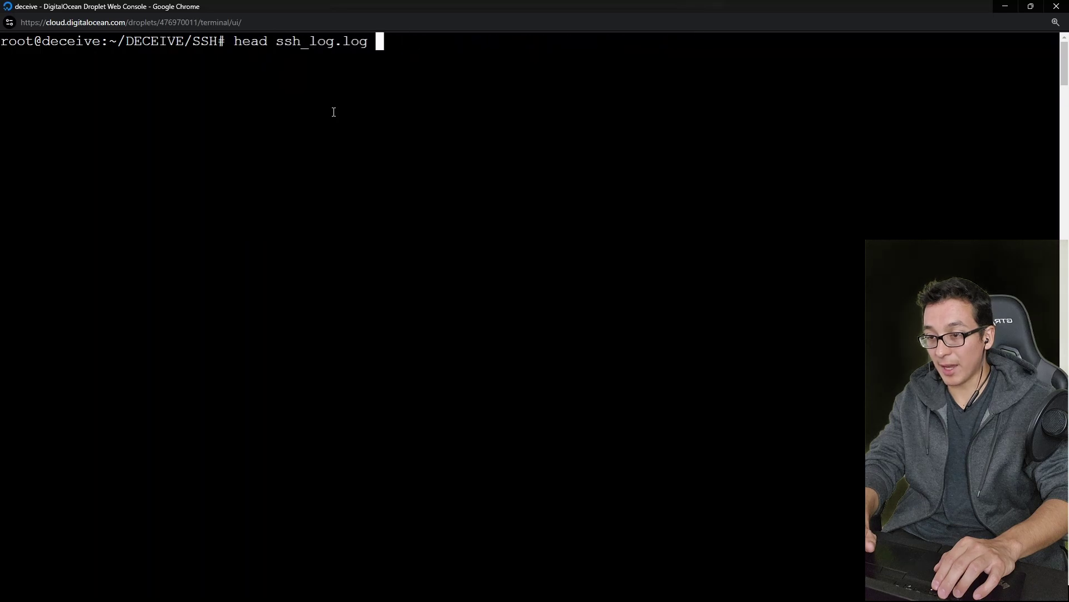
pyautogui.press('Return')
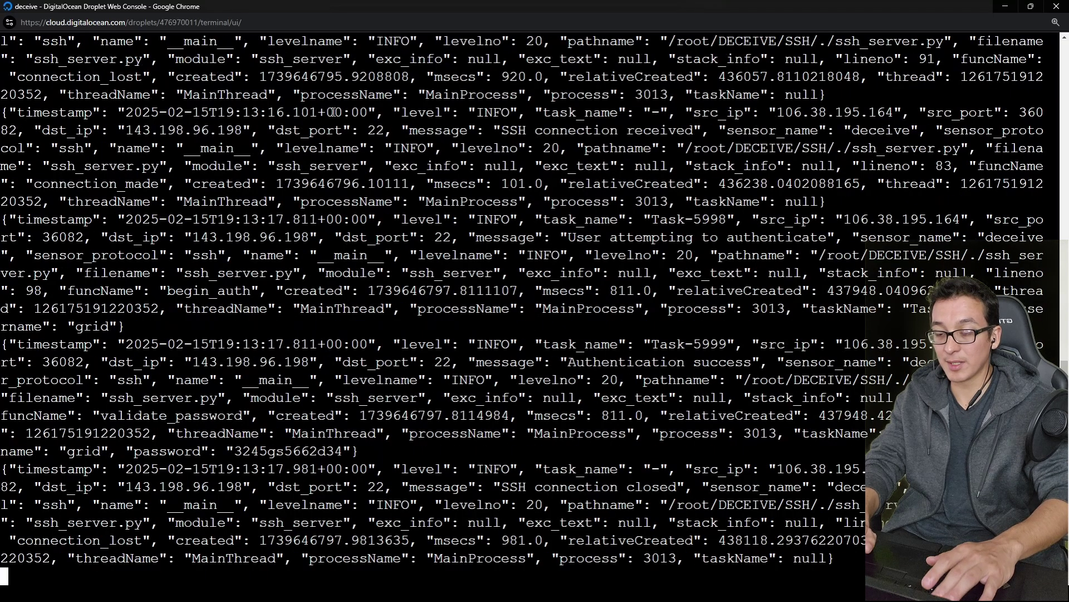
pyautogui.scroll(4, 333, 345)
pyautogui.scroll(3, 306, 191)
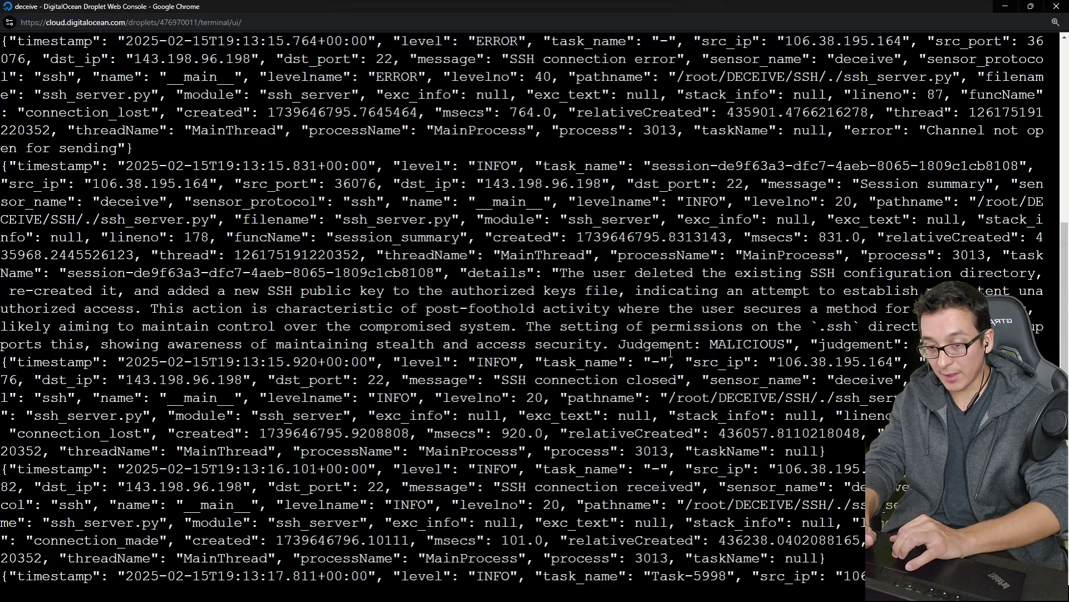
# Step: Point out the MALICIOUS judgement and attacker IP 106.38.195.164, then stop the tail
pyautogui.doubleClick(734, 342)
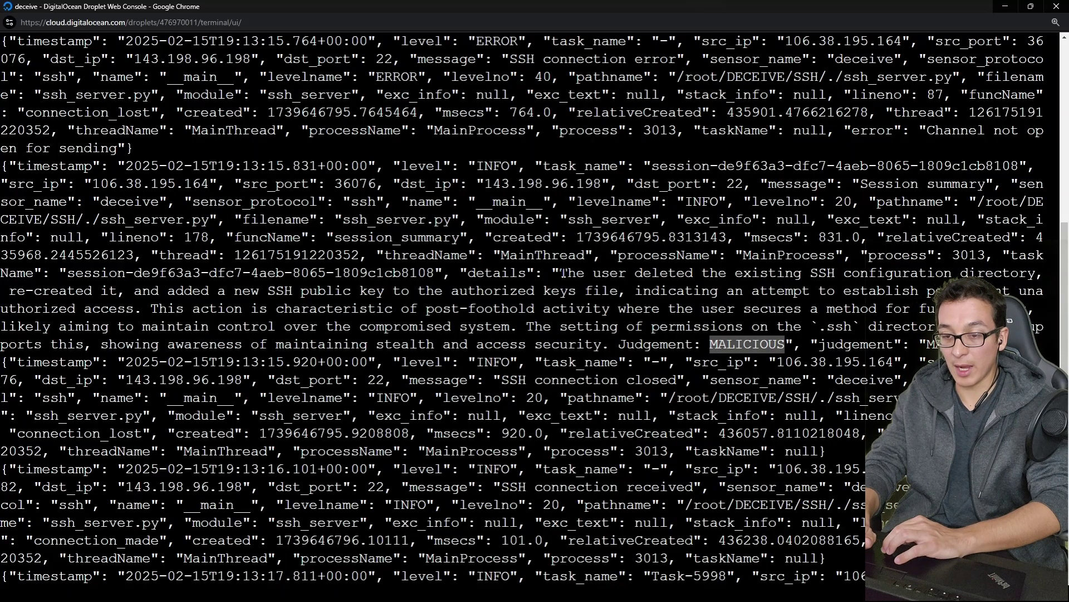
pyautogui.moveTo(560, 273); pyautogui.dragTo(810, 273)
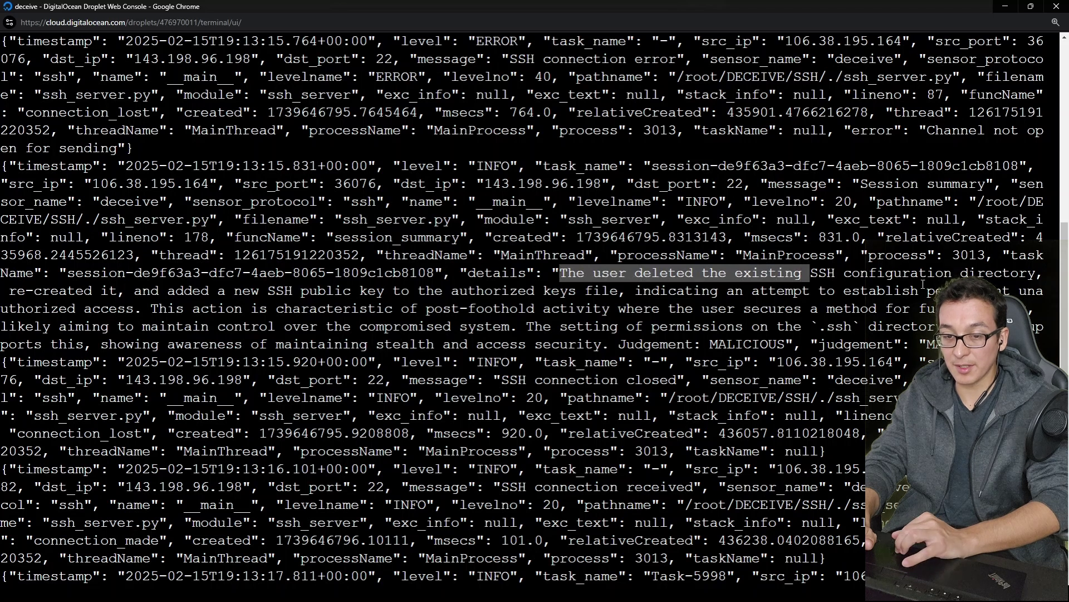
pyautogui.click(923, 284)
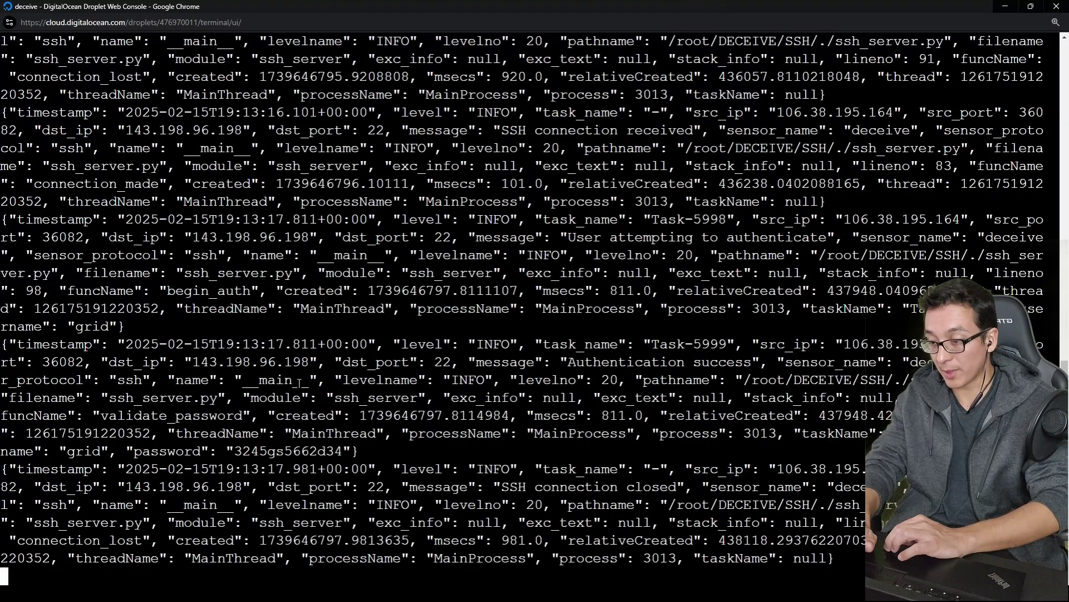
pyautogui.moveTo(837, 346); pyautogui.dragTo(915, 345)
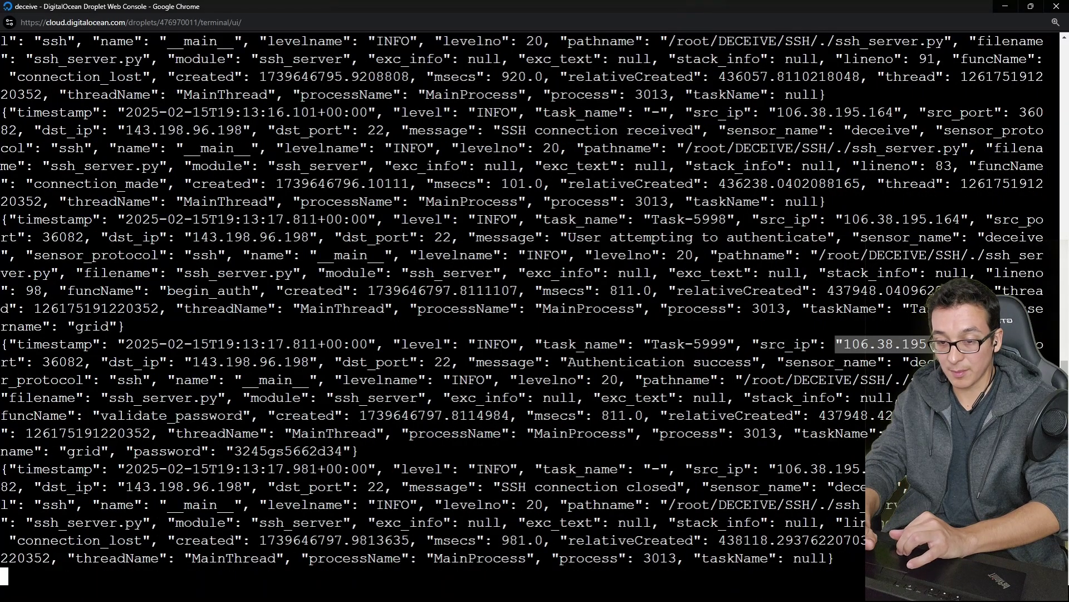
pyautogui.click(803, 453)
pyautogui.scroll(10, 809, 319)
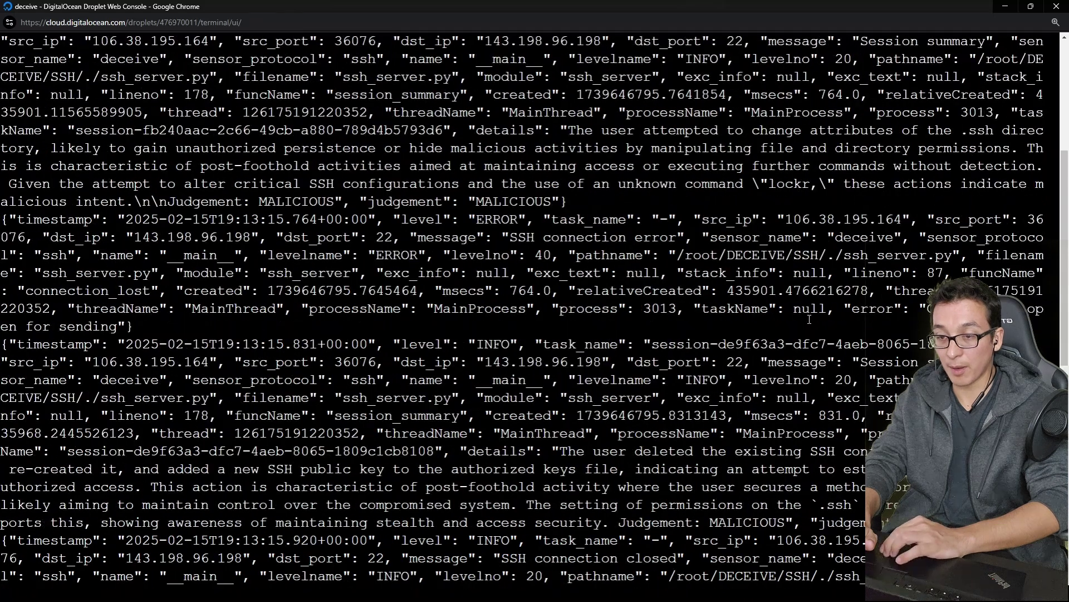
pyautogui.scroll(-10, 780, 329)
pyautogui.hotkey('ctrl', 'c')
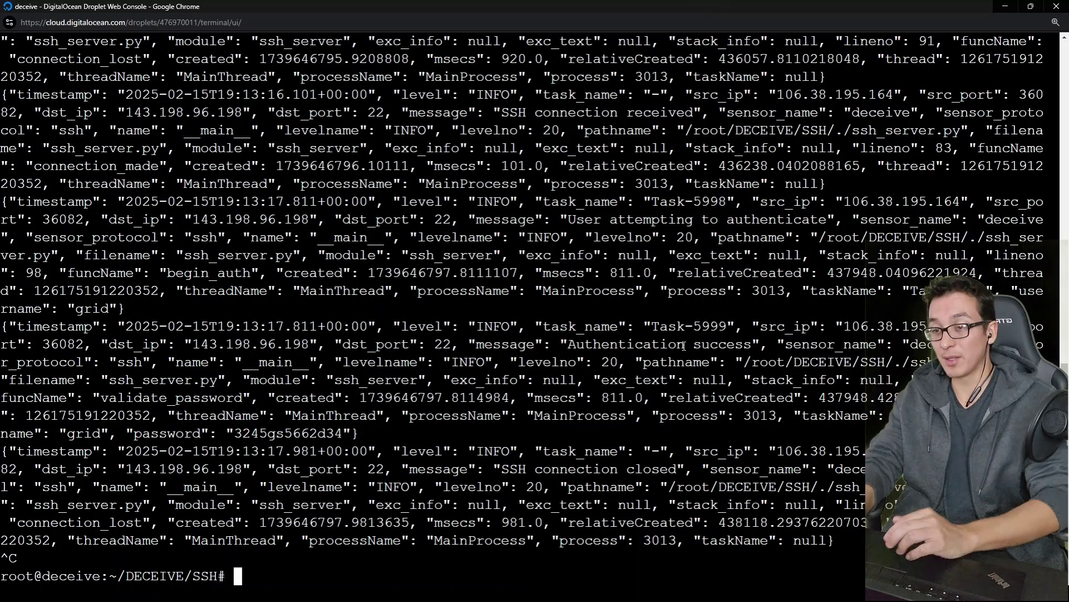
# Step: On the Splunk trial page, log in and download the Splunk Enterprise 9.4.0 Windows installer
pyautogui.hotkey('alt', 'Tab')
pyautogui.click(593, 12)
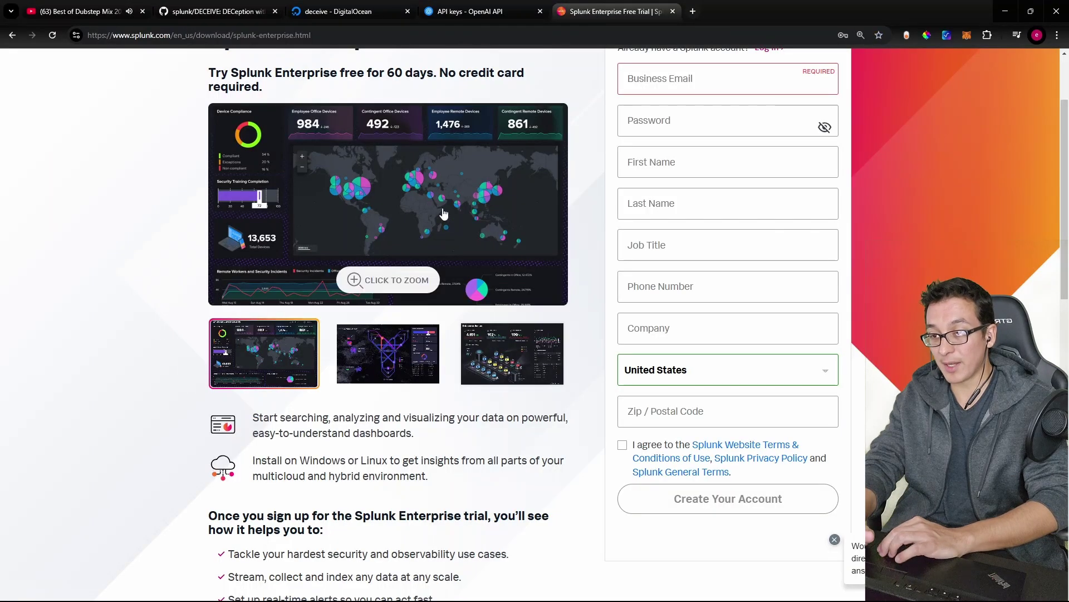
pyautogui.scroll(3, 444, 213)
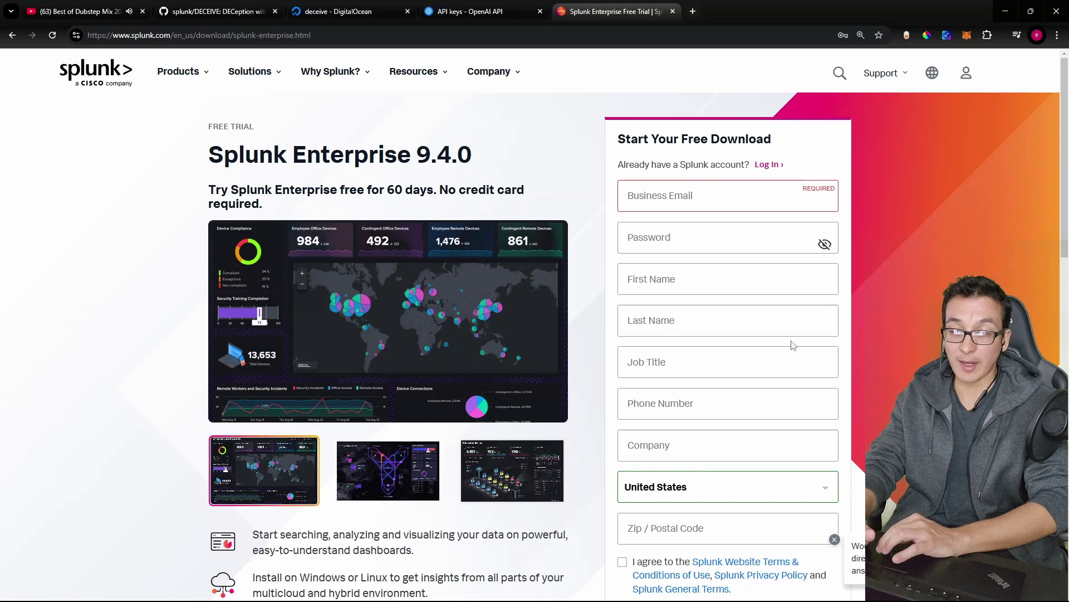
pyautogui.click(771, 164)
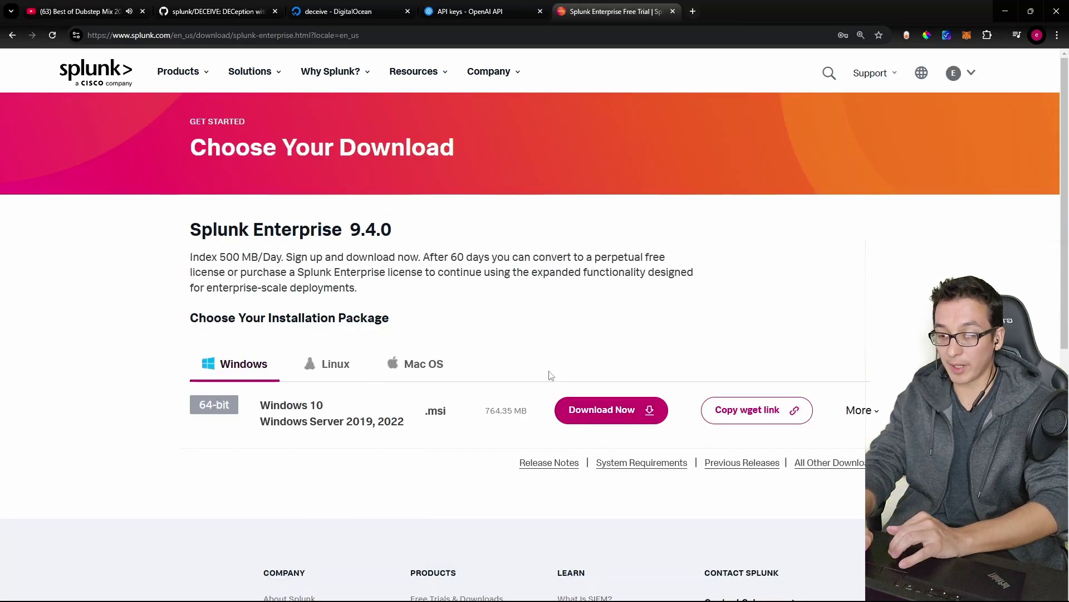
pyautogui.click(626, 411)
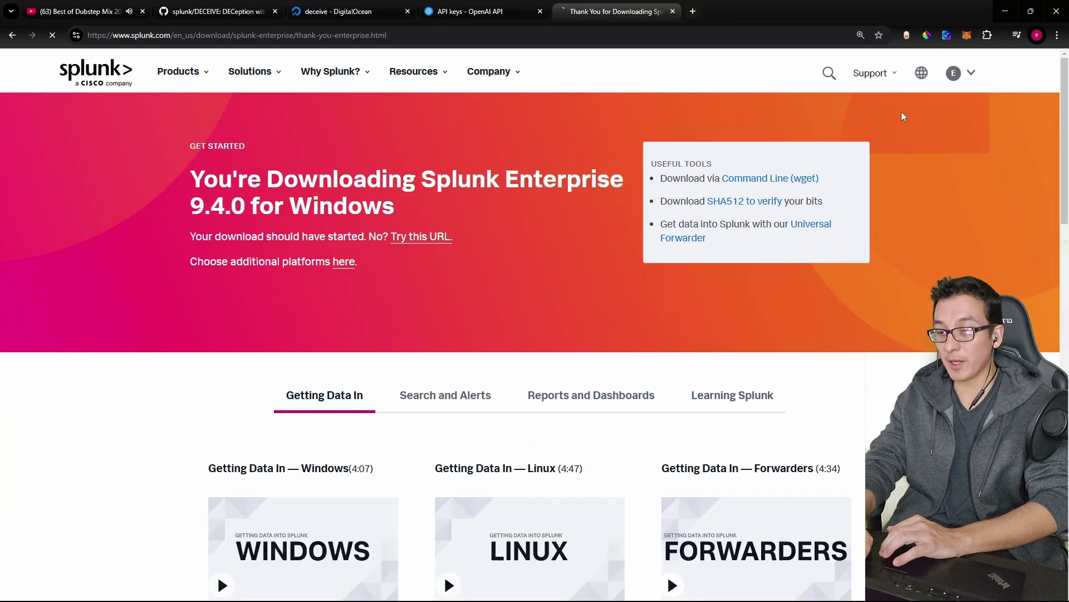
# Step: Save the installer to the Desktop, replacing the old file, launch it and accept the licence
pyautogui.press('Return')
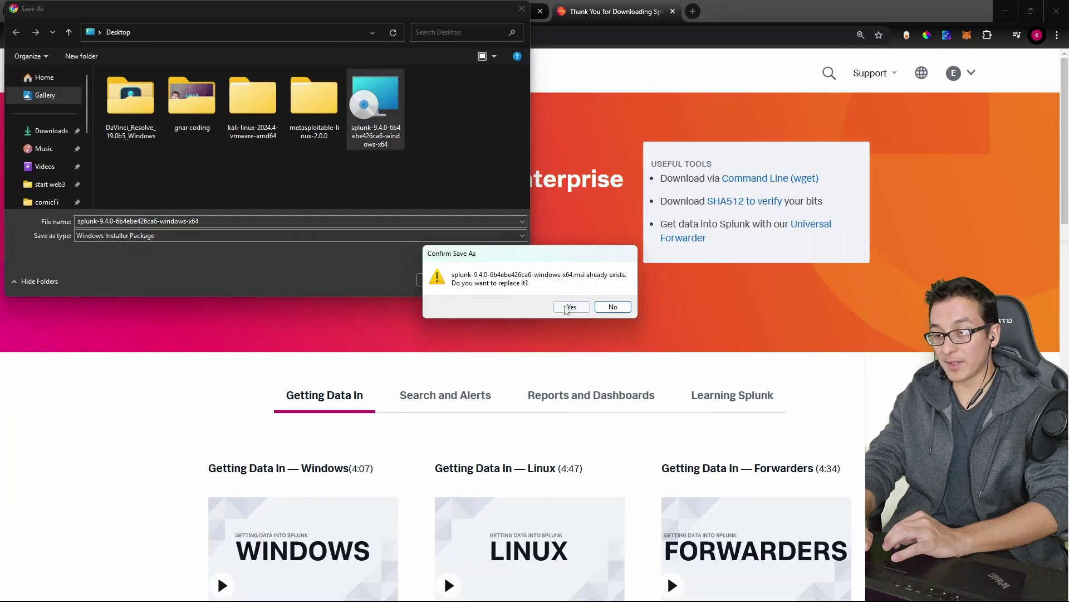
pyautogui.click(564, 306)
pyautogui.hotkey('alt', 'Tab')
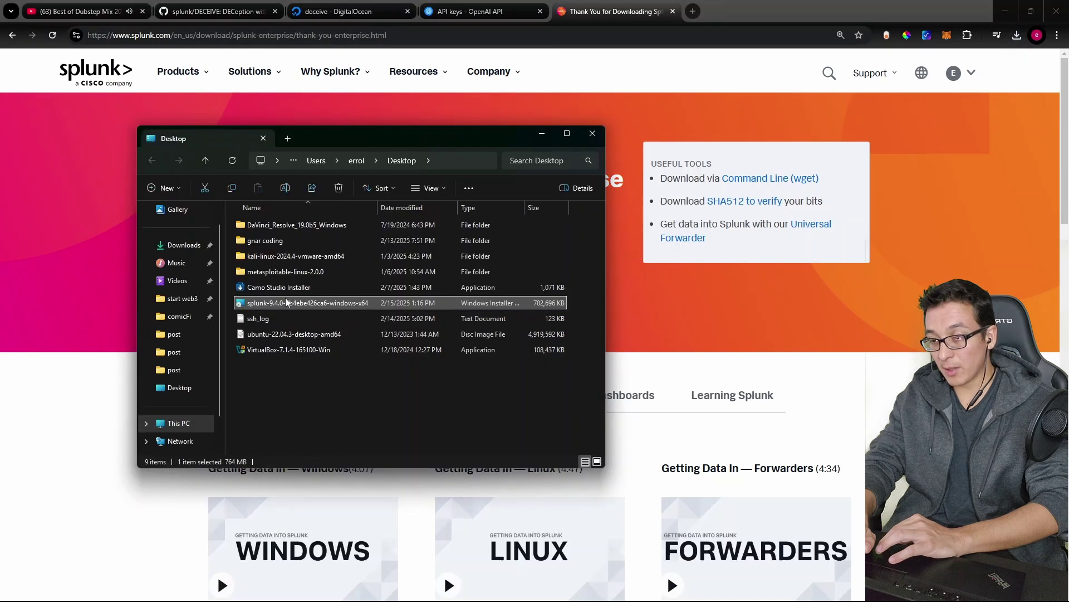
pyautogui.doubleClick(284, 304)
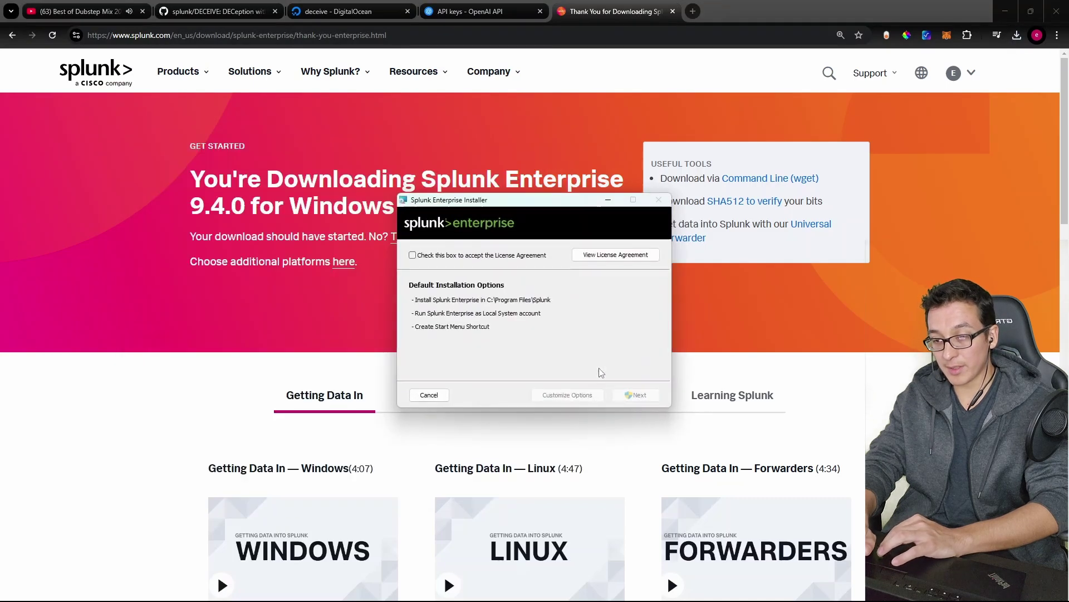
pyautogui.click(501, 253)
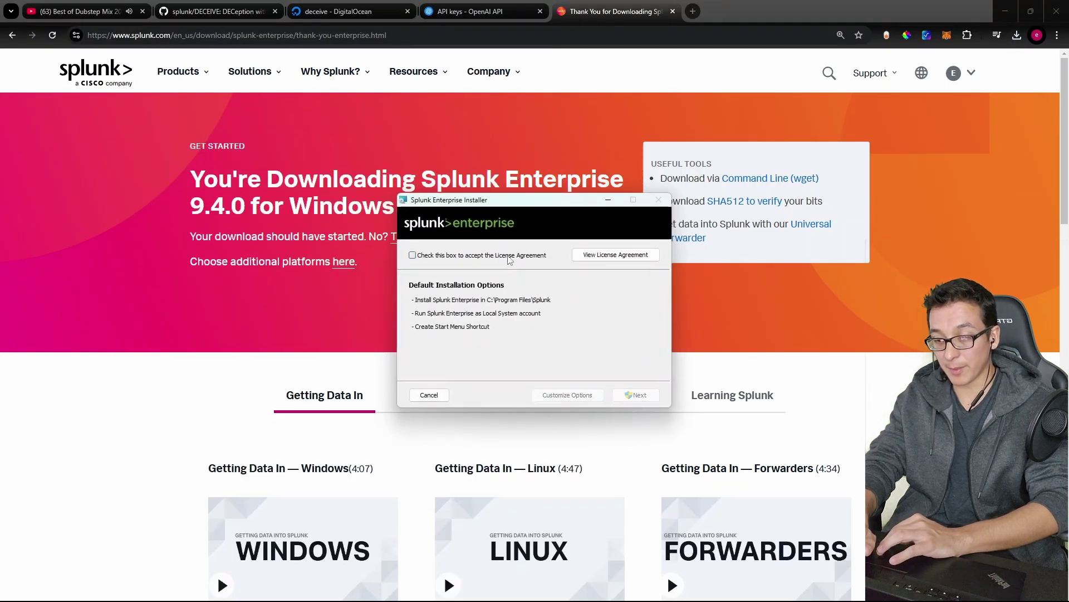
pyautogui.press('Return')
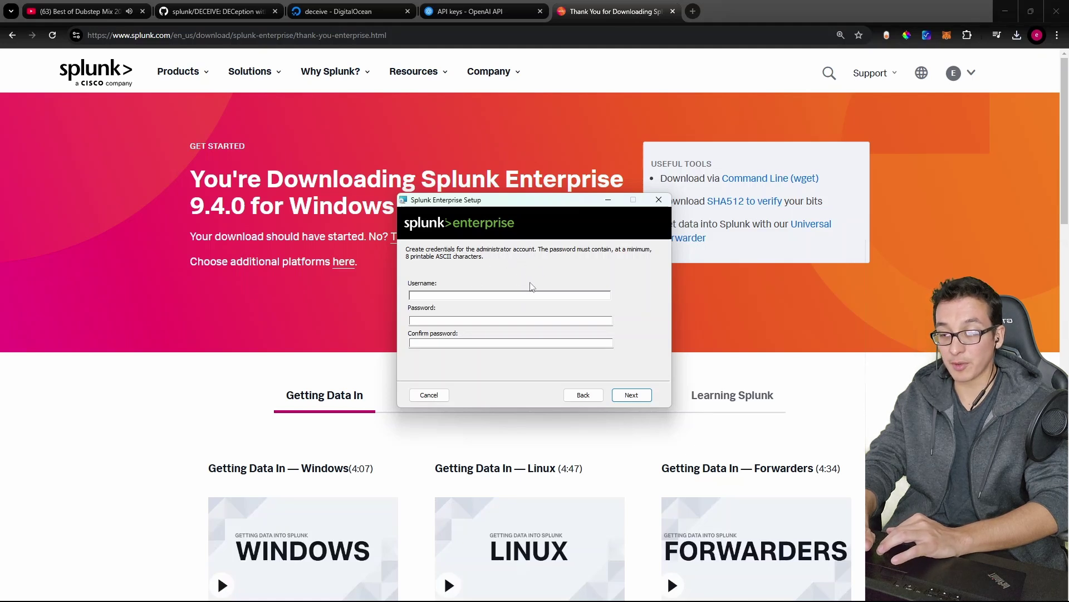
pyautogui.click(502, 298)
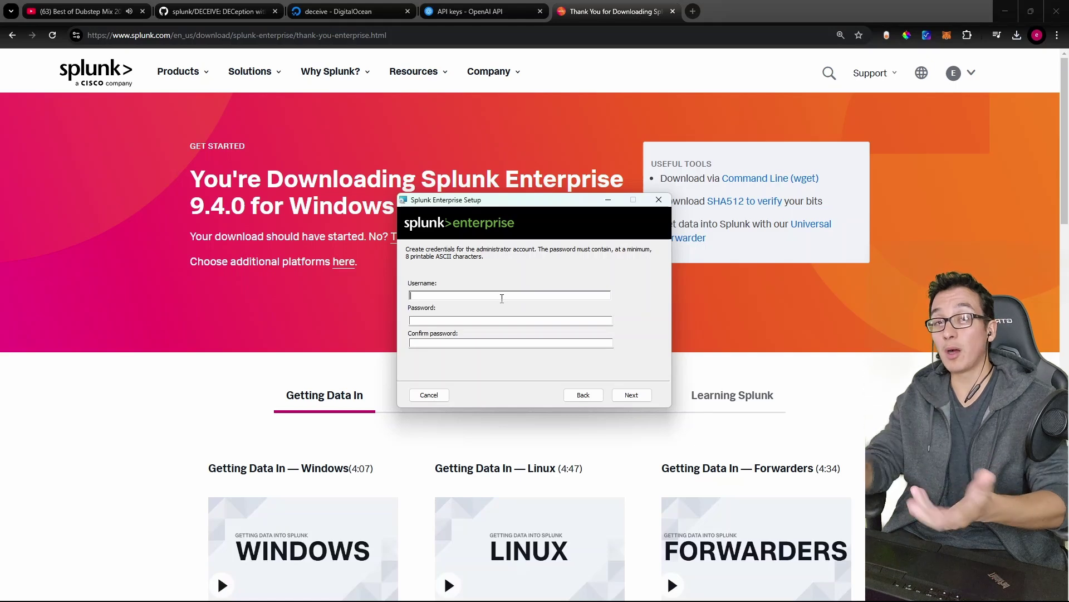
# Step: Restart tail -f ssh_log.log in the droplet console
pyautogui.hotkey('alt', 'Tab')
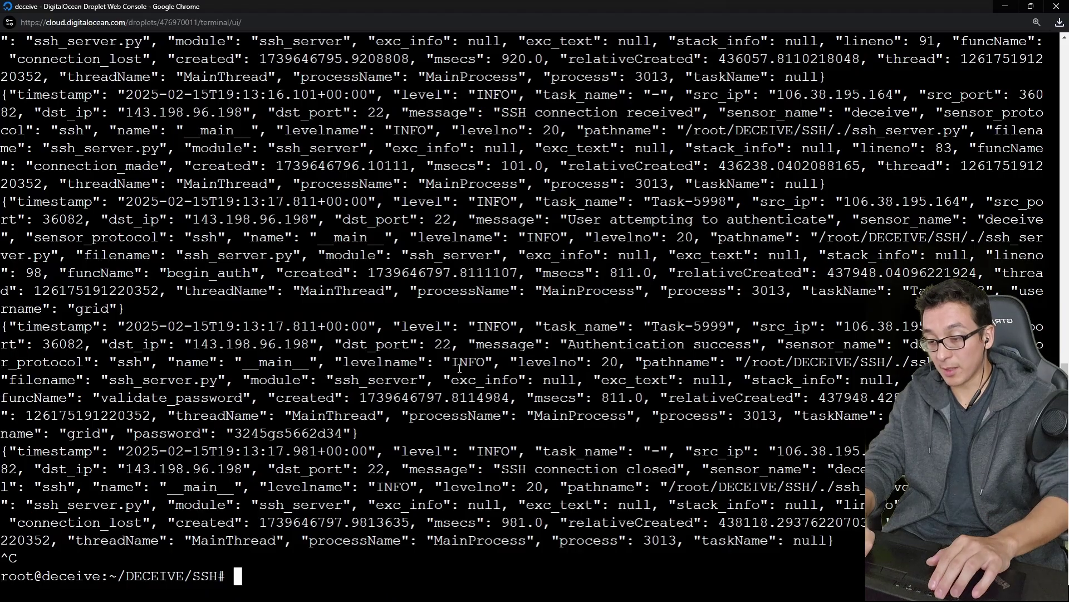
pyautogui.write('tail -f ssh_log.log')
pyautogui.press('Return')
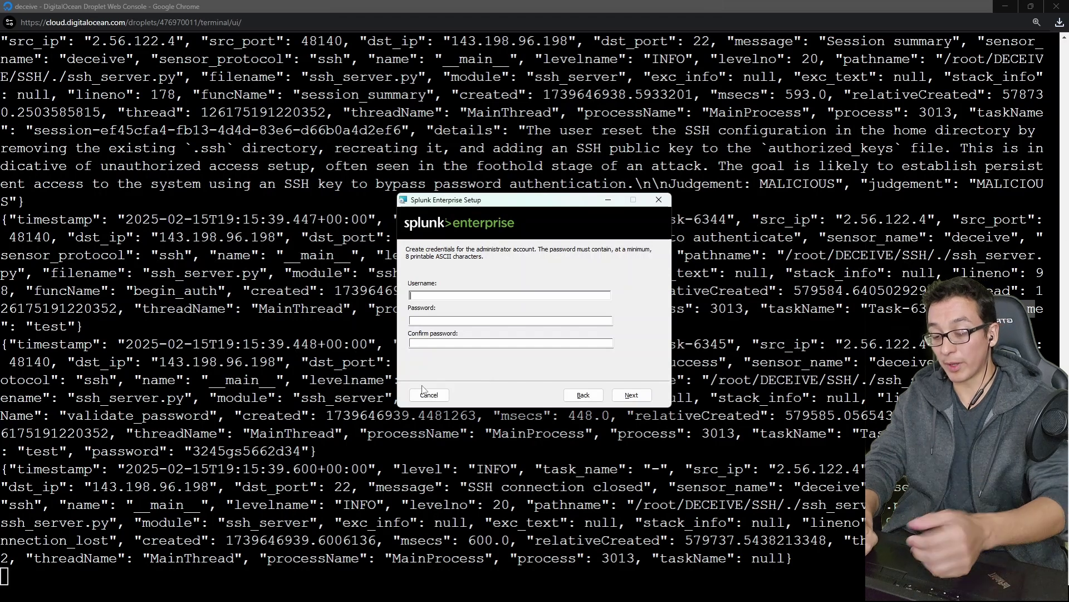
# Step: Enter and confirm the admin password, skip the Start Menu shortcut, and install
pyautogui.write('nk')
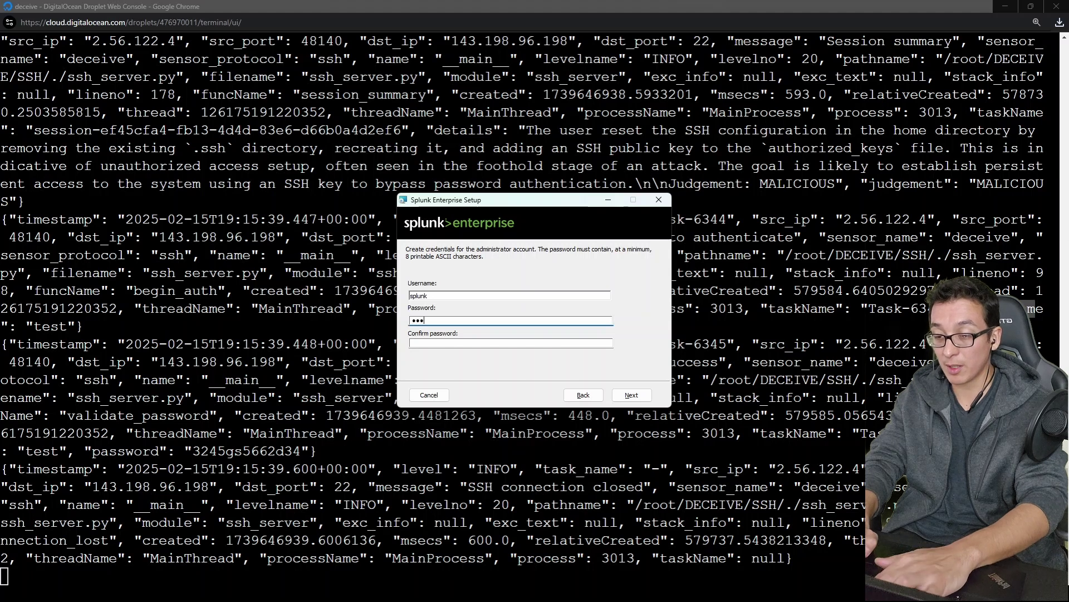
pyautogui.write('******')
pyautogui.press('Tab')
pyautogui.write('**')
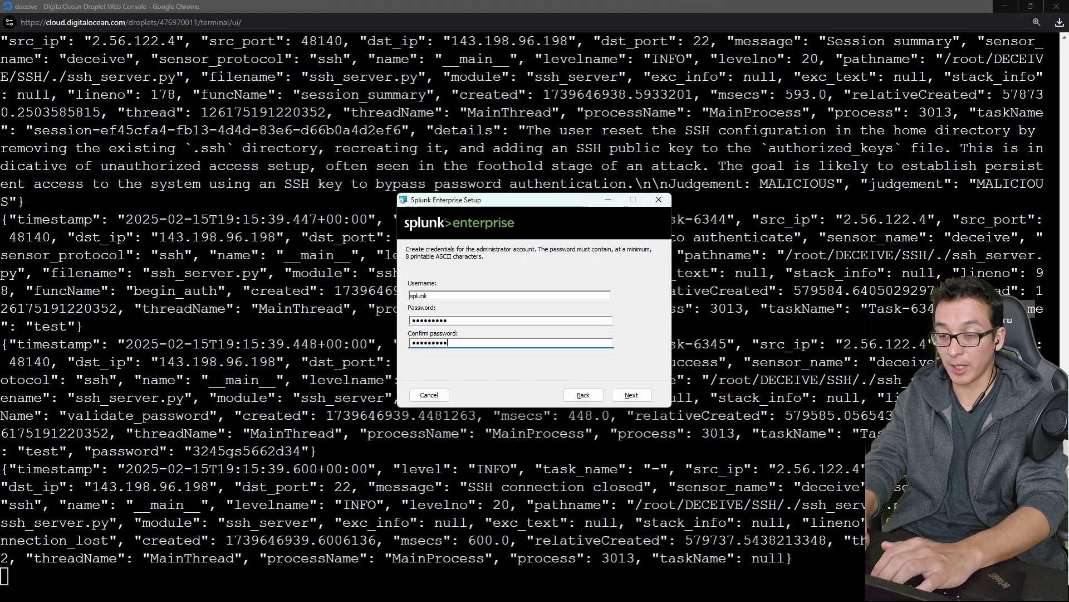
pyautogui.click(640, 397)
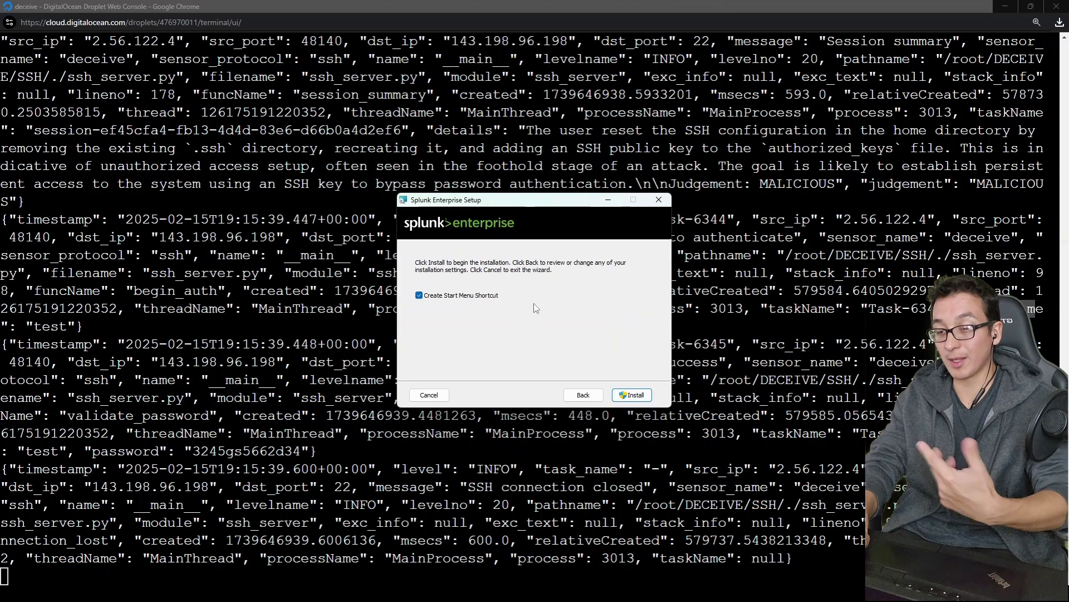
pyautogui.click(421, 298)
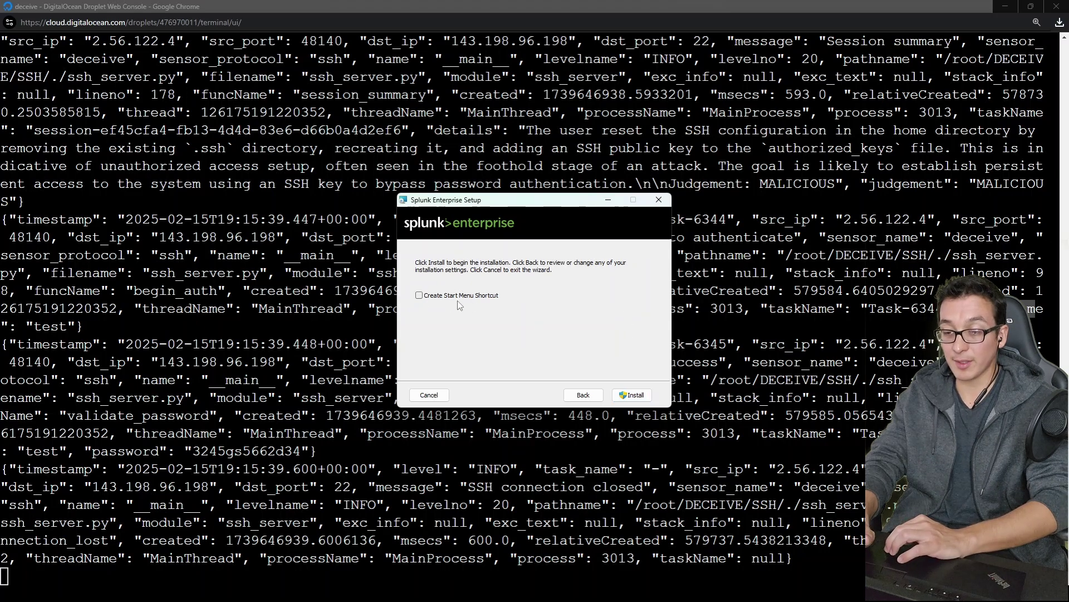
pyautogui.click(632, 395)
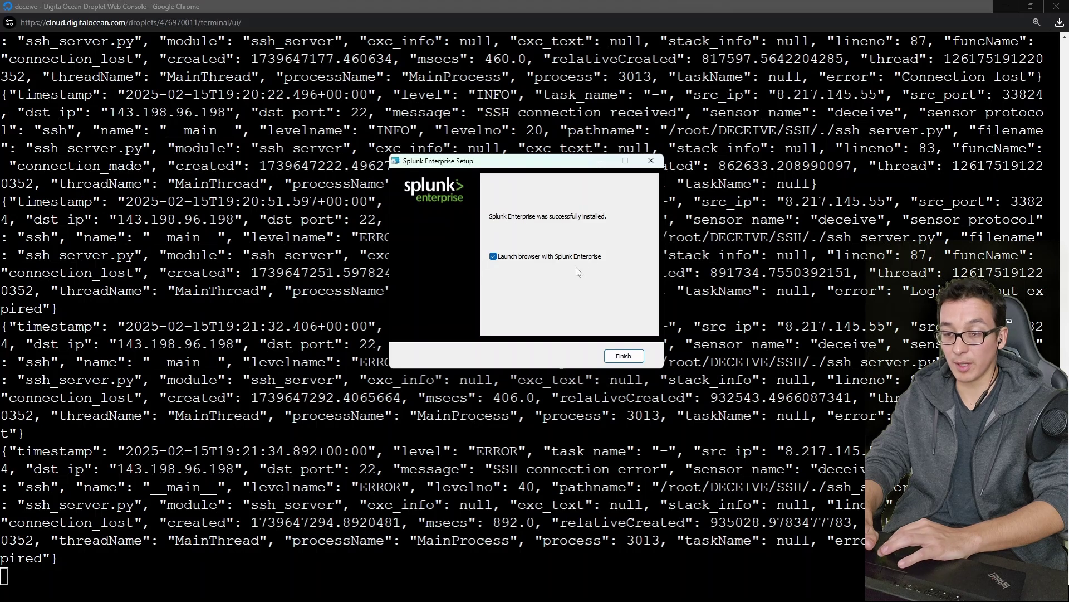
# Step: Finish the installer and begin signing in as admin on the 127.0.0.1:8000 login page
pyautogui.click(635, 359)
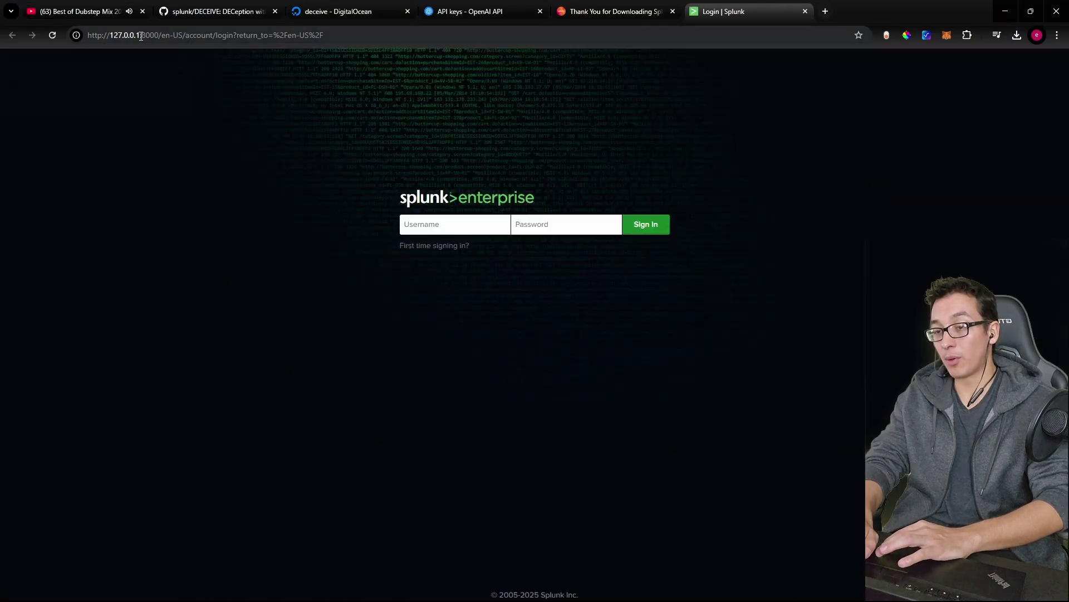
pyautogui.hotkey('ctrl', '+')
pyautogui.hotkey('ctrl', '+')
pyautogui.click(453, 235)
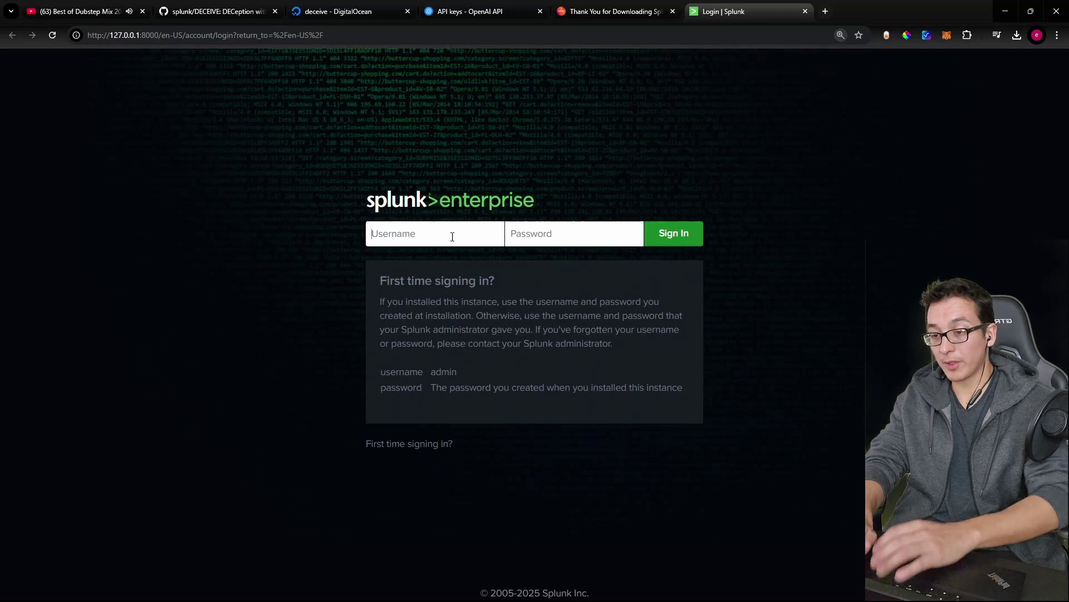
pyautogui.write('sp')
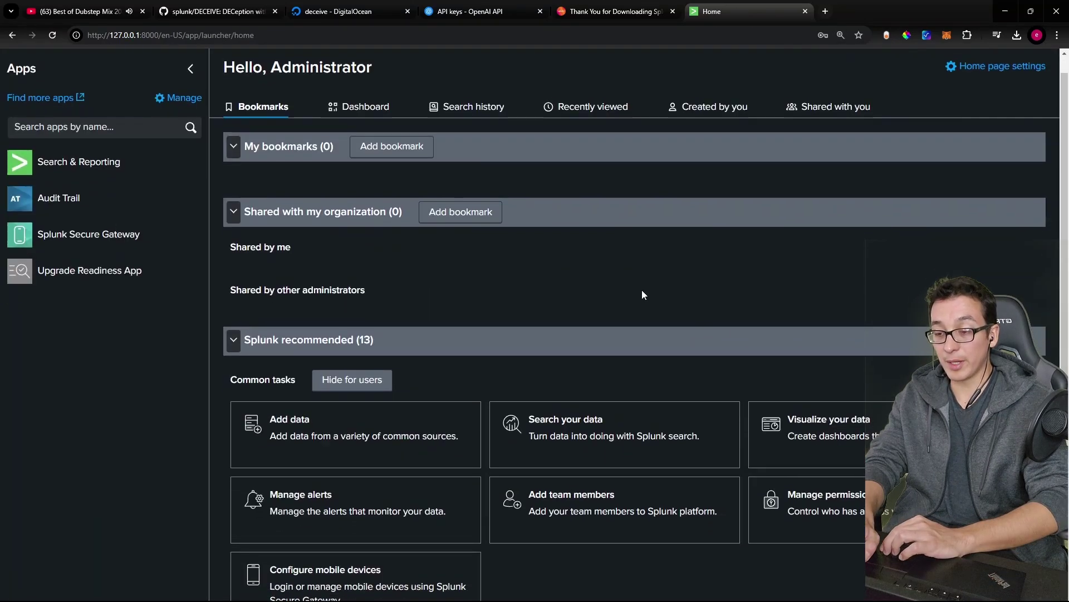
pyautogui.scroll(-2, 465, 326)
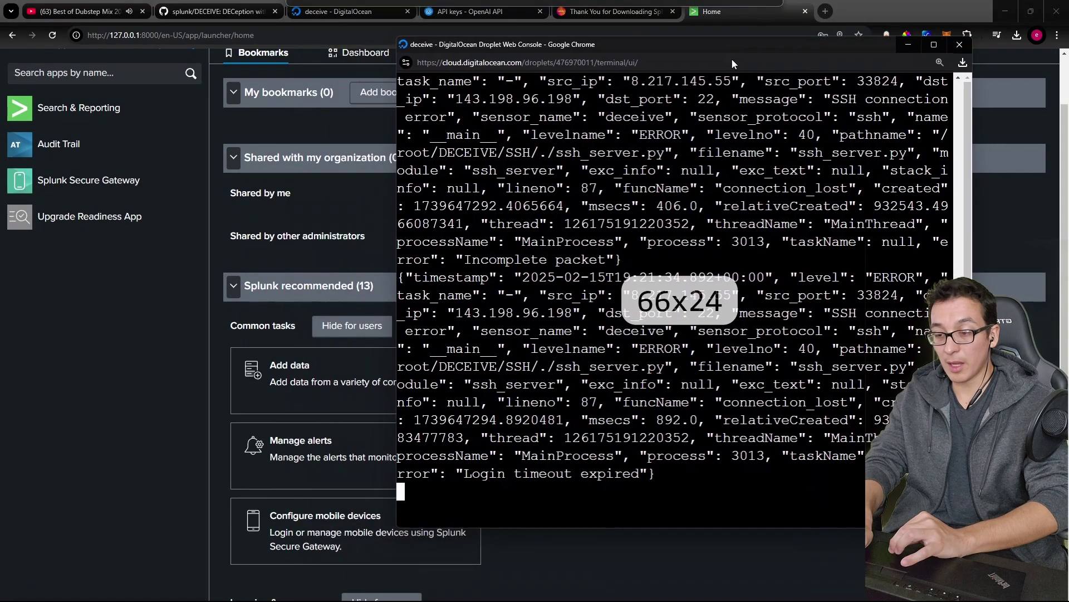
# Step: Stop the live honeypot log in the droplet console, minimise it, and open Windows search
pyautogui.hotkey('alt', 'Tab')
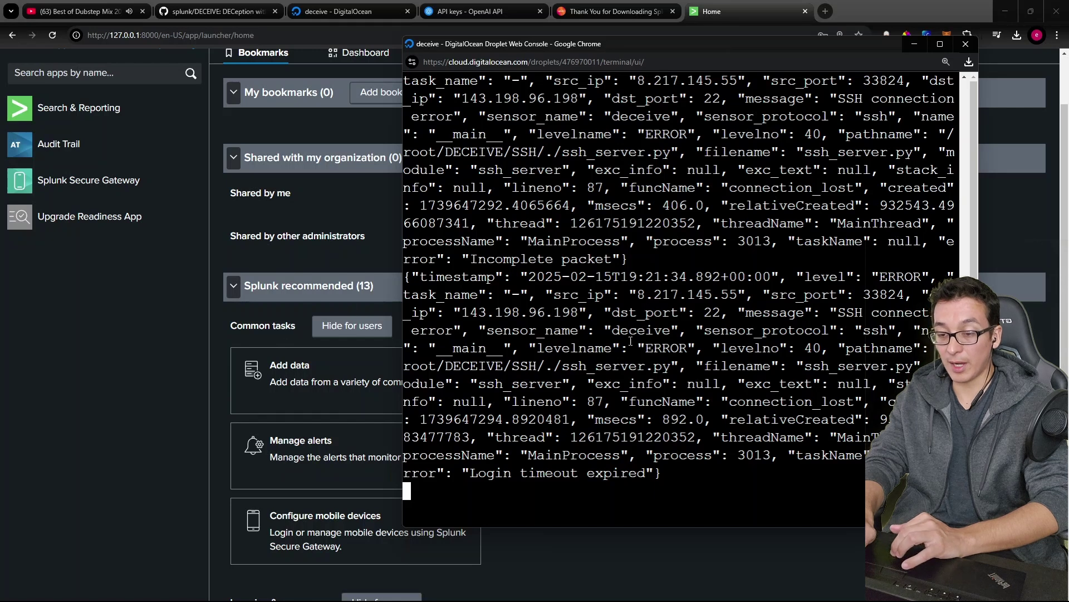
pyautogui.hotkey('ctrl', 'c')
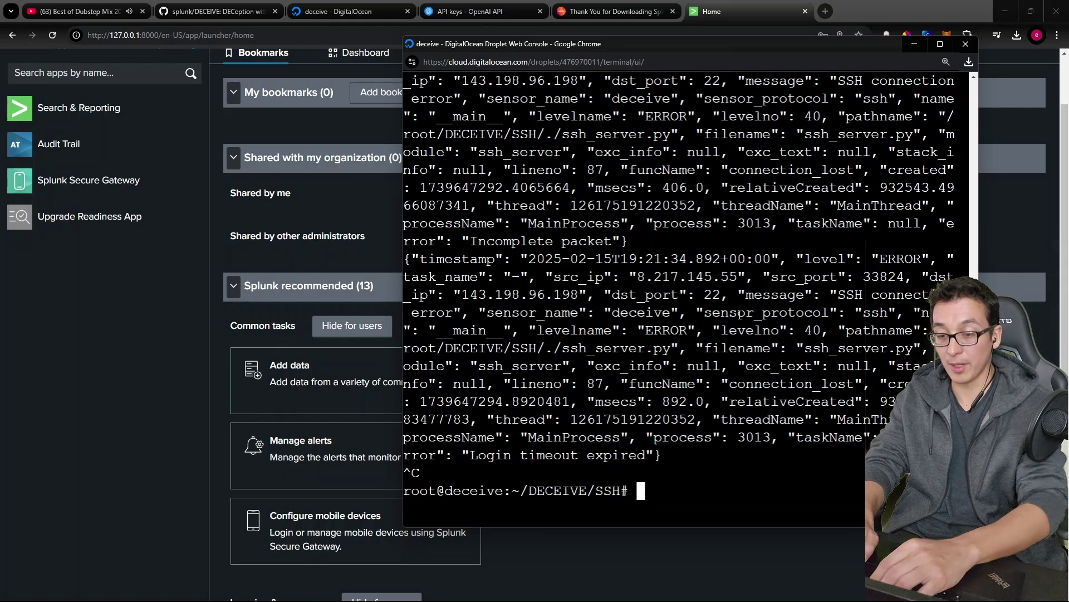
pyautogui.press('super+Down')
pyautogui.press('super')
# Step: Launch Git Bash and begin an scp command using key ~/.ssh/droplet, port 8022, to root@ the droplet IP
pyautogui.write('bash')
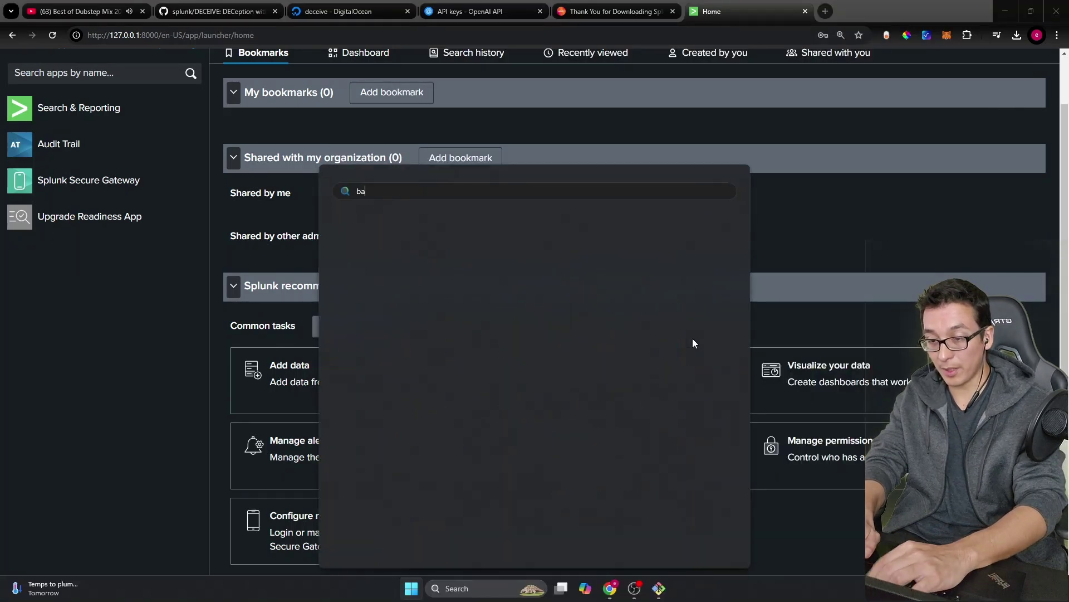
pyautogui.press('Return')
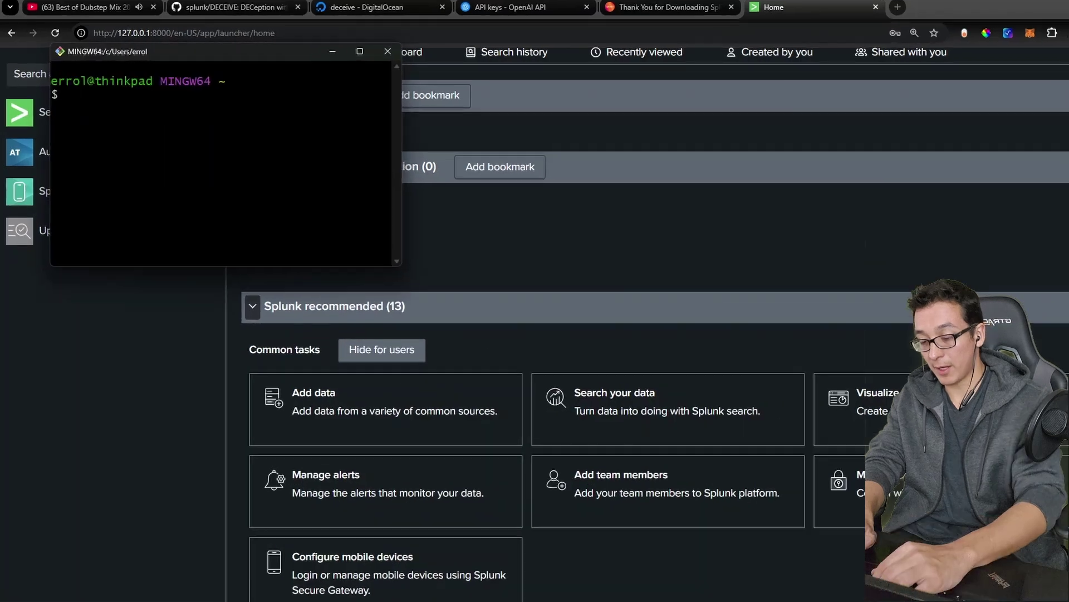
pyautogui.write('s')
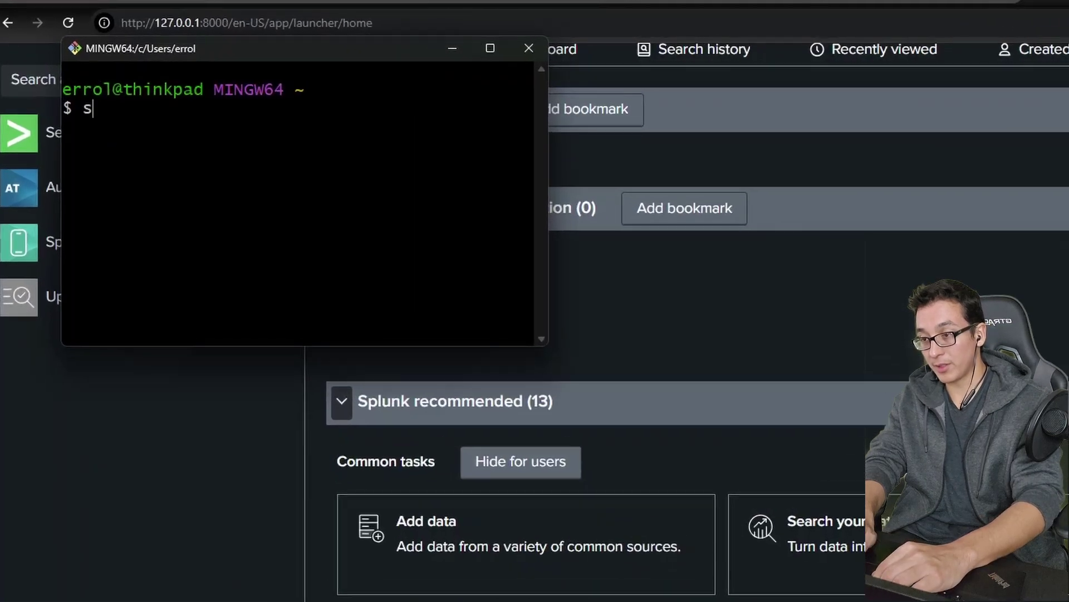
pyautogui.write('cp -i ~')
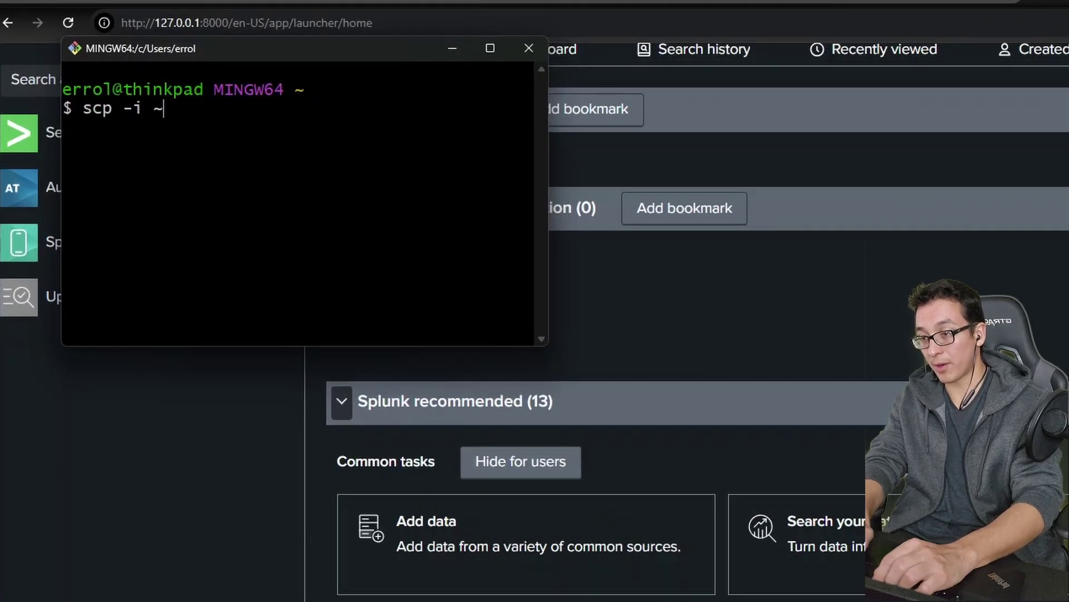
pyautogui.write('/.ssh/droplet -P 8022')
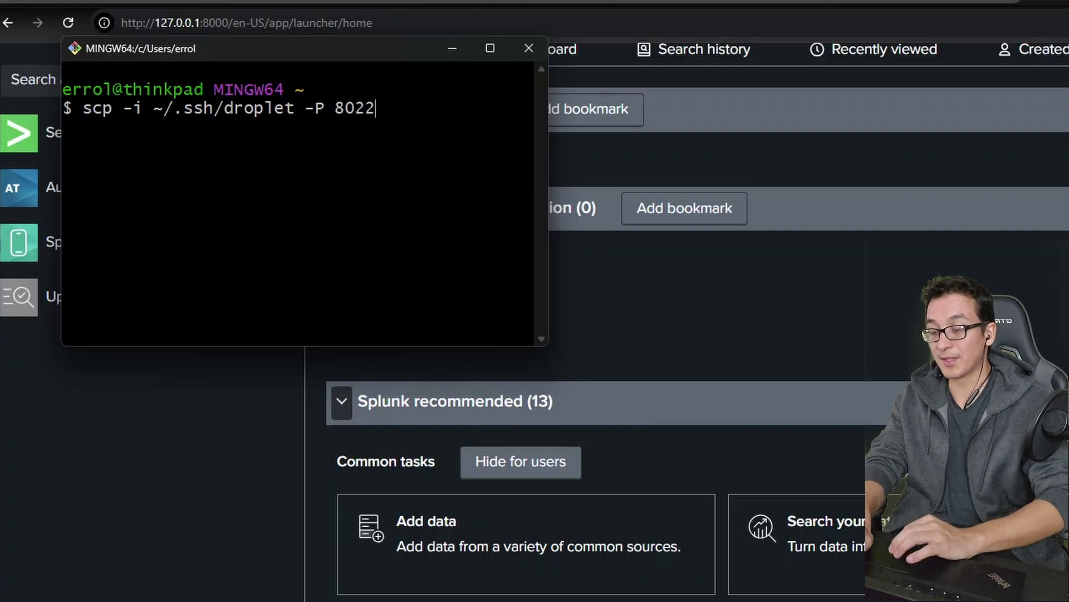
pyautogui.moveTo(548, 313); pyautogui.dragTo(915, 313)
pyautogui.write('root@')
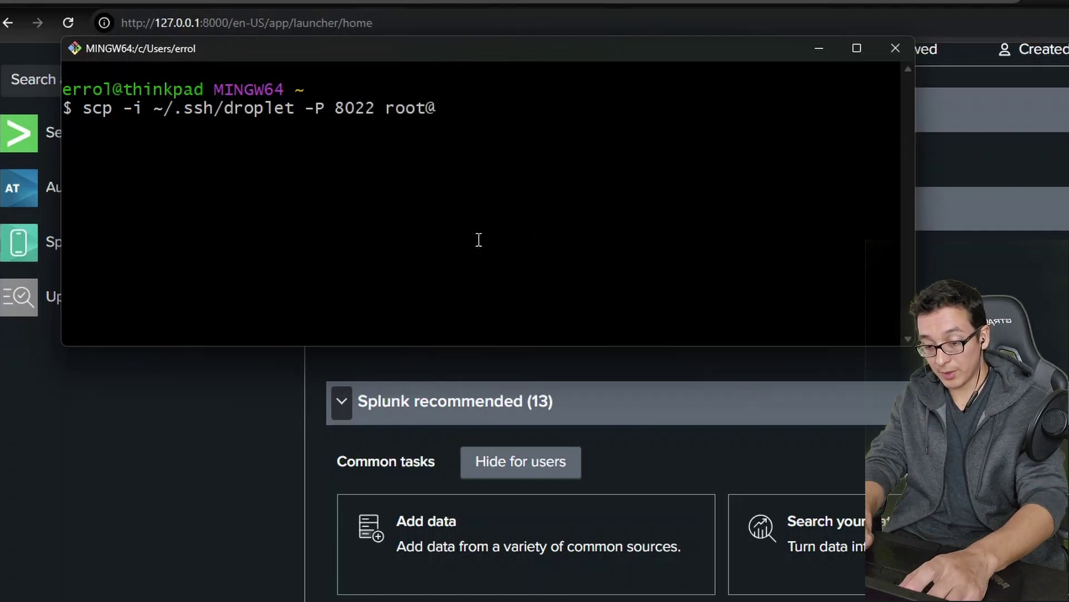
pyautogui.press('shift+Insert')
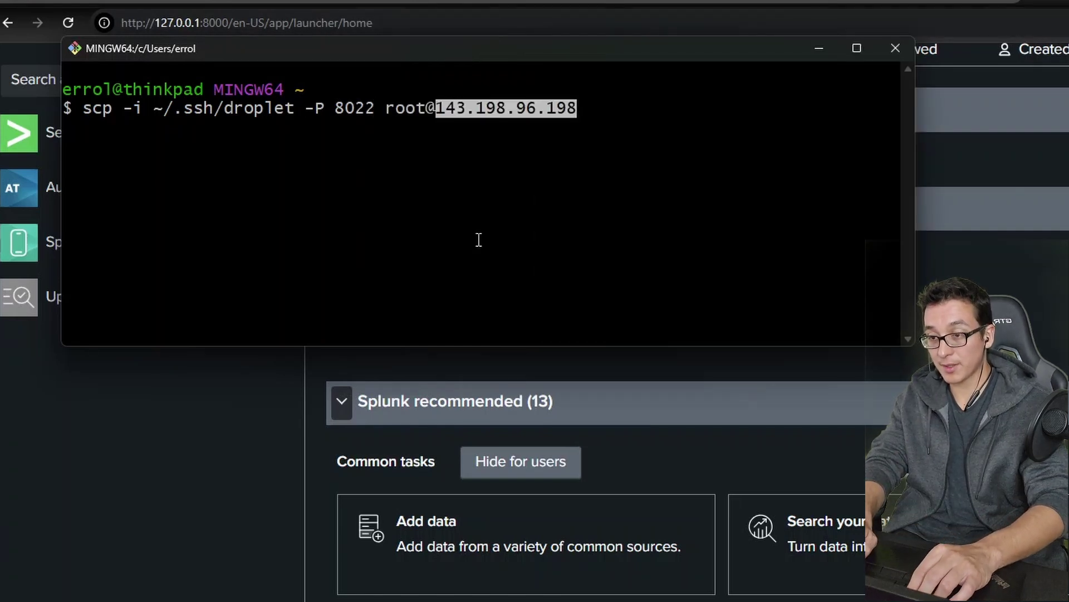
# Step: Copy ~/DECEIVE/SSH/ssh_log.log to ~/Desktop/, accepting the host key, and confirm the 159KB transfer
pyautogui.write(':~/SSH/')
pyautogui.press('BackSpace')
pyautogui.press('BackSpace')
pyautogui.press('BackSpace')
pyautogui.press('BackSpace')
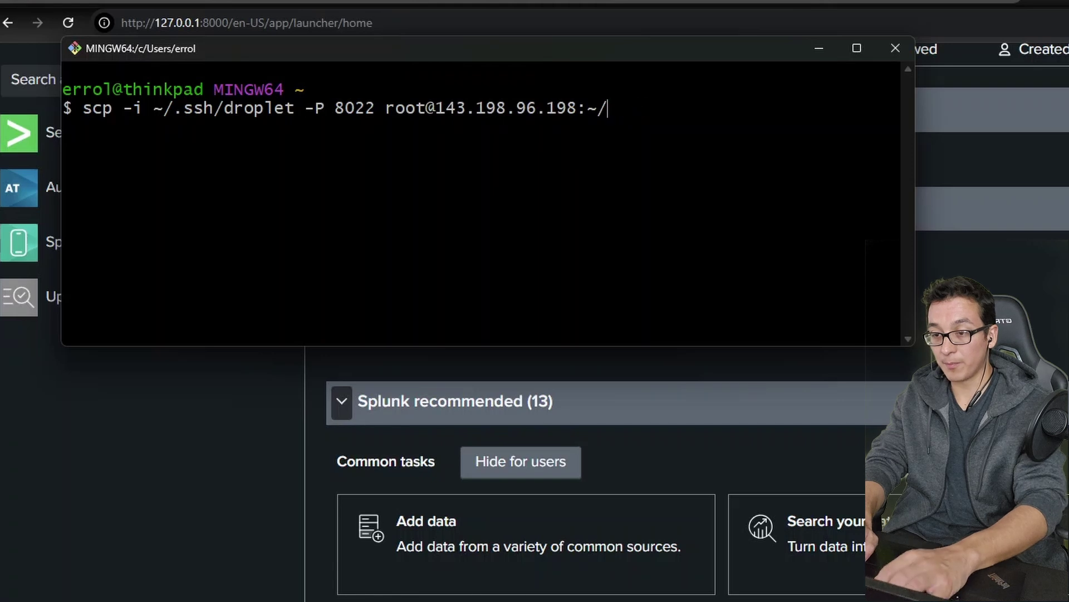
pyautogui.write('DECEIVE/SSH')
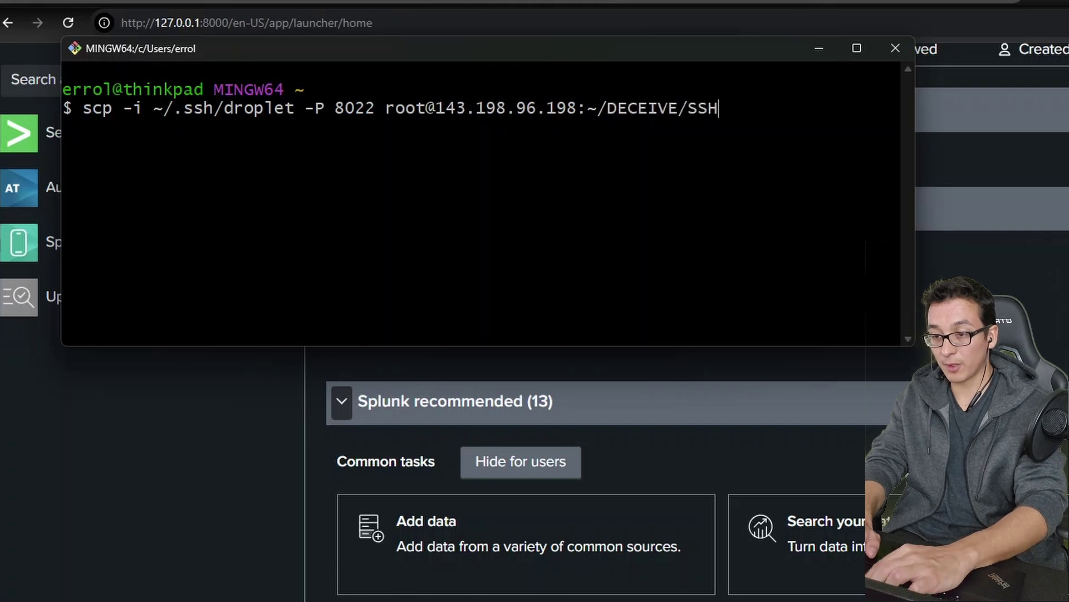
pyautogui.write('/ssh_log')
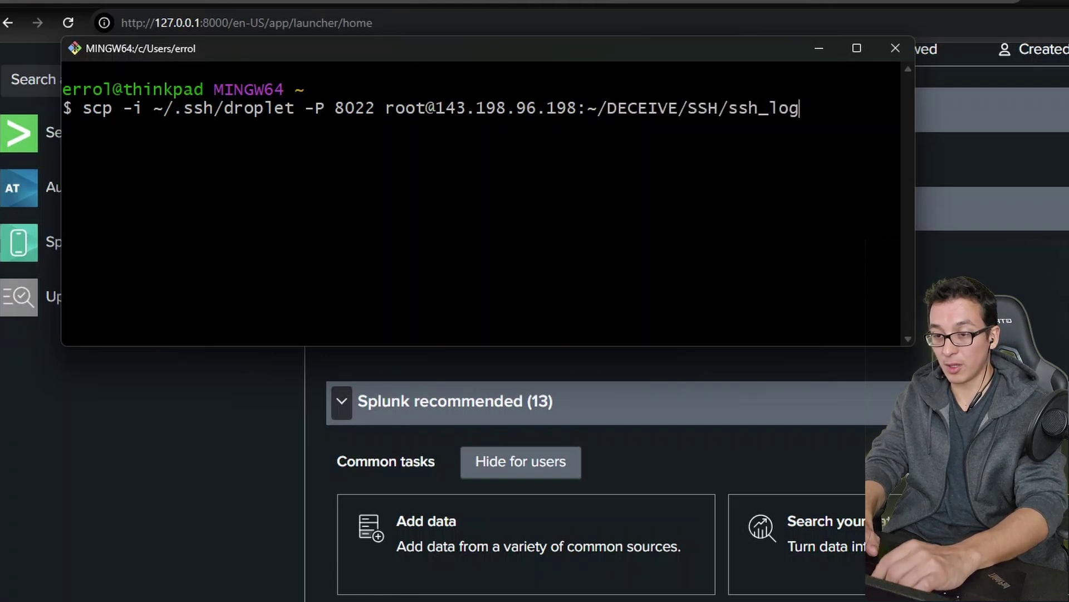
pyautogui.write('.log ~/Desktop/')
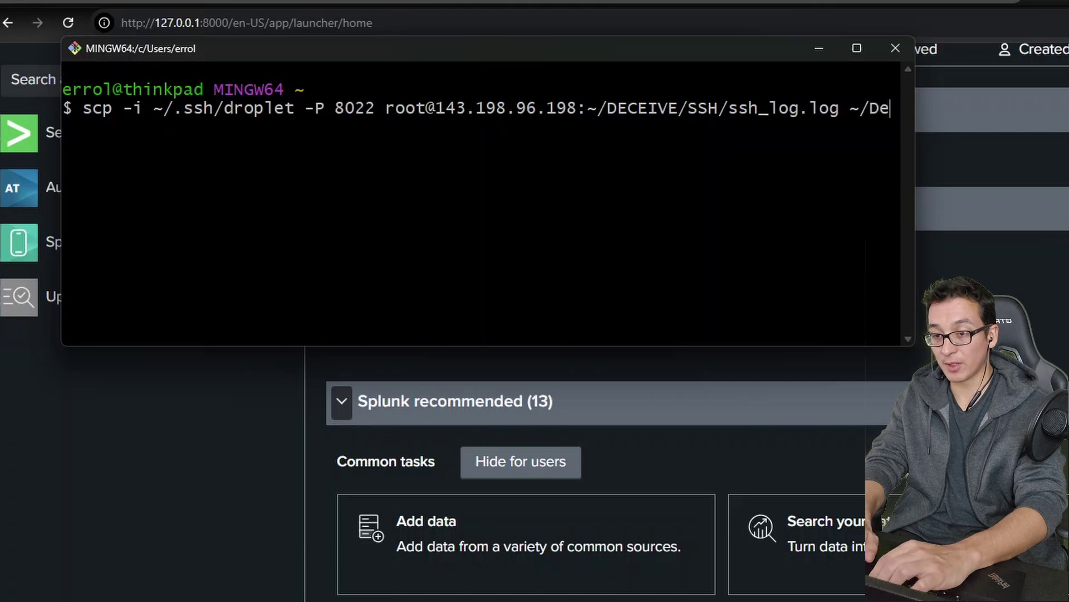
pyautogui.press('Return')
pyautogui.write('yes')
pyautogui.press('Return')
pyautogui.doubleClick(116, 276)
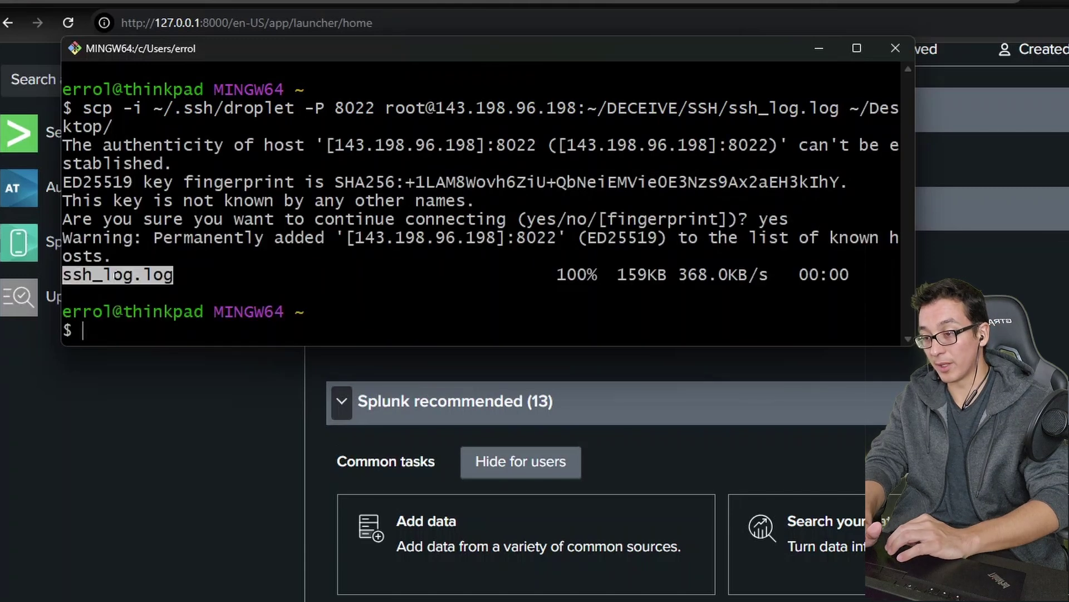
pyautogui.doubleClick(653, 275)
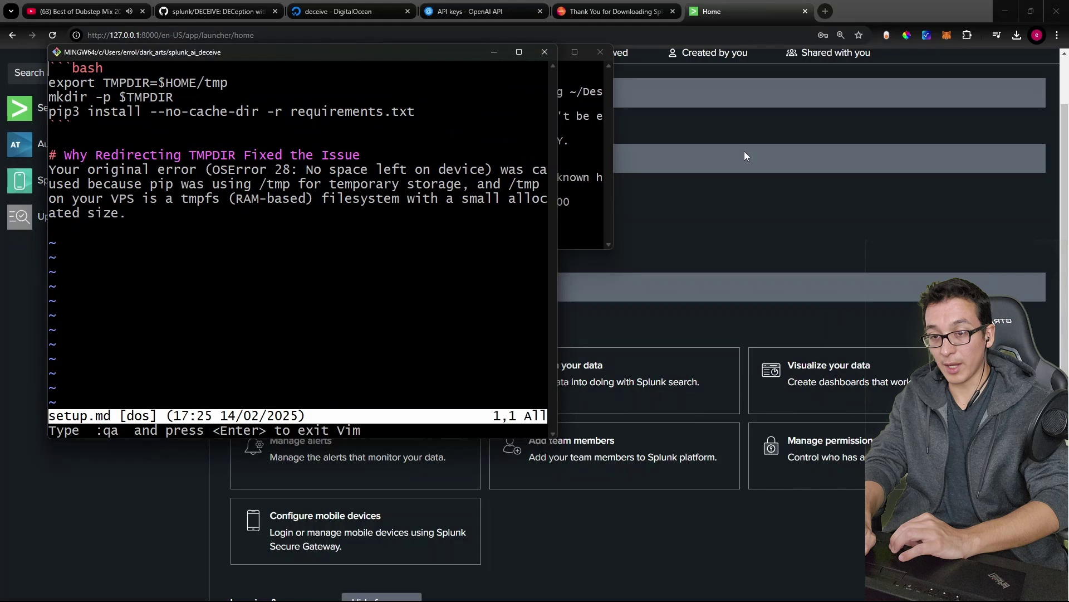
# Step: From Splunk Home, open Add data under Splunk recommended, skip the tour, and choose Upload
pyautogui.click(744, 151)
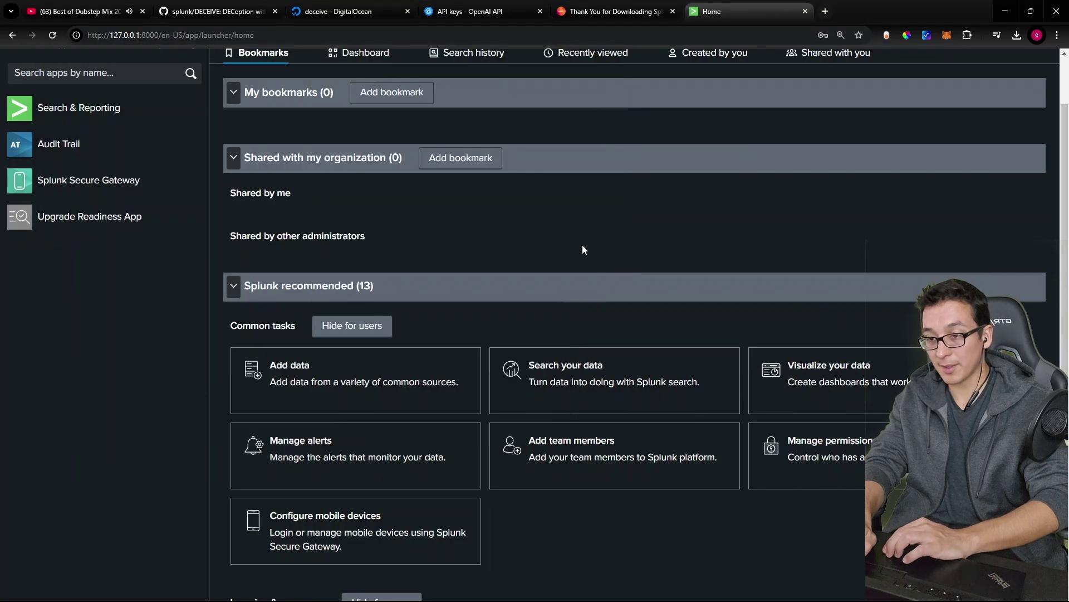
pyautogui.scroll(2, 582, 246)
pyautogui.click(233, 366)
pyautogui.click(234, 237)
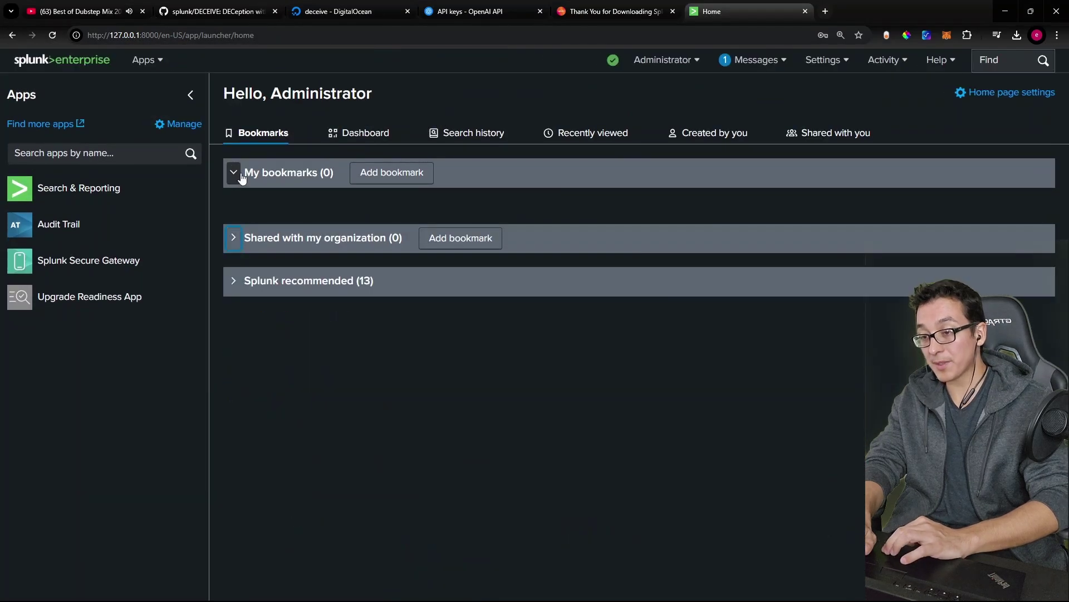
pyautogui.click(242, 175)
pyautogui.click(233, 259)
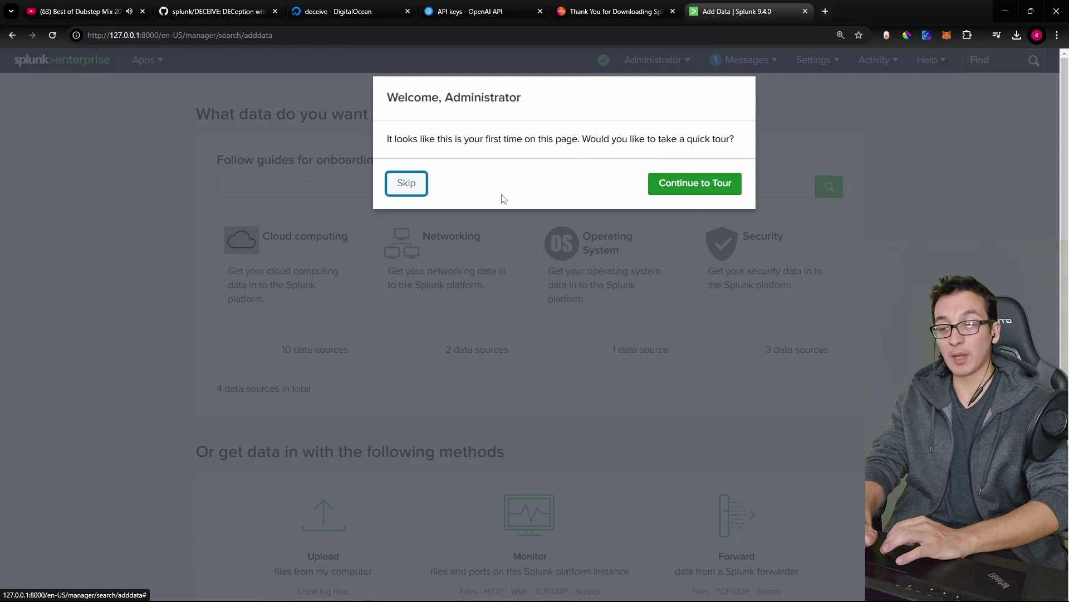
pyautogui.click(407, 183)
pyautogui.scroll(-1, 579, 318)
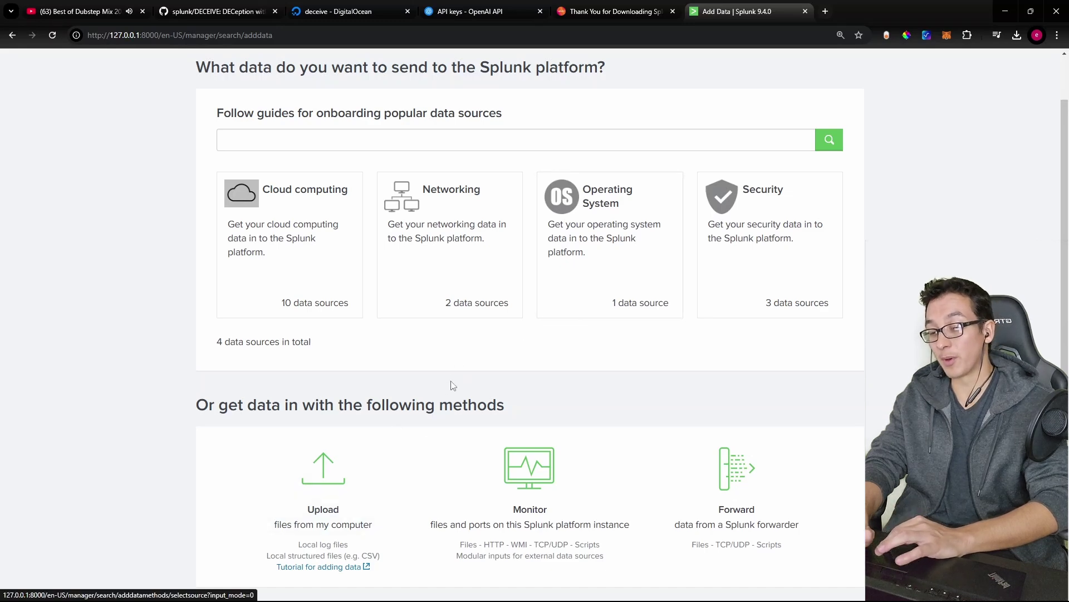
pyautogui.click(362, 474)
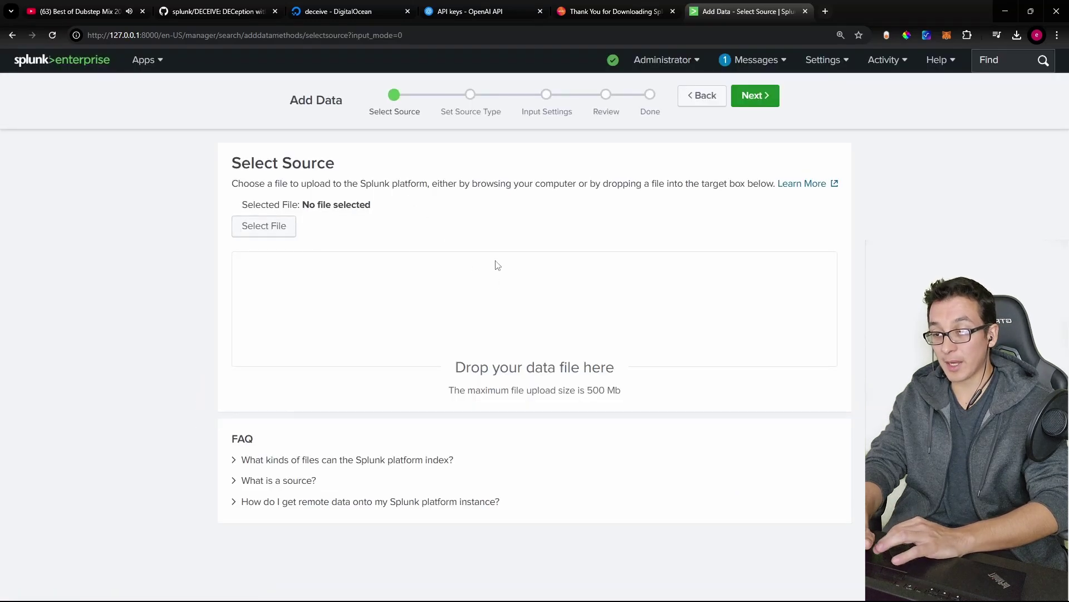
# Step: Choose ssh_log.log from the Desktop as the file to upload
pyautogui.click(496, 265)
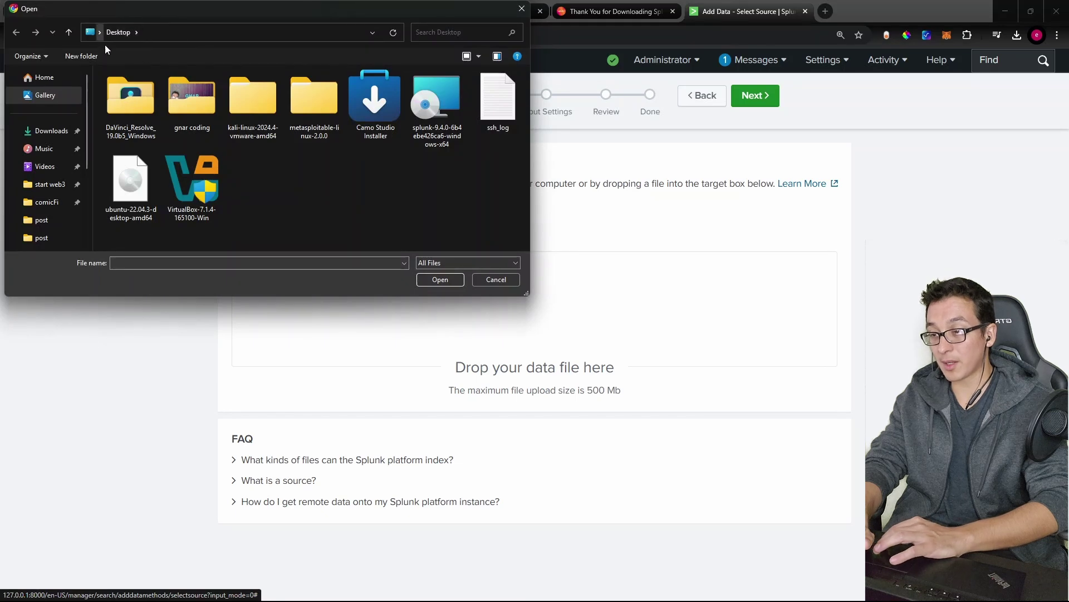
pyautogui.doubleClick(498, 99)
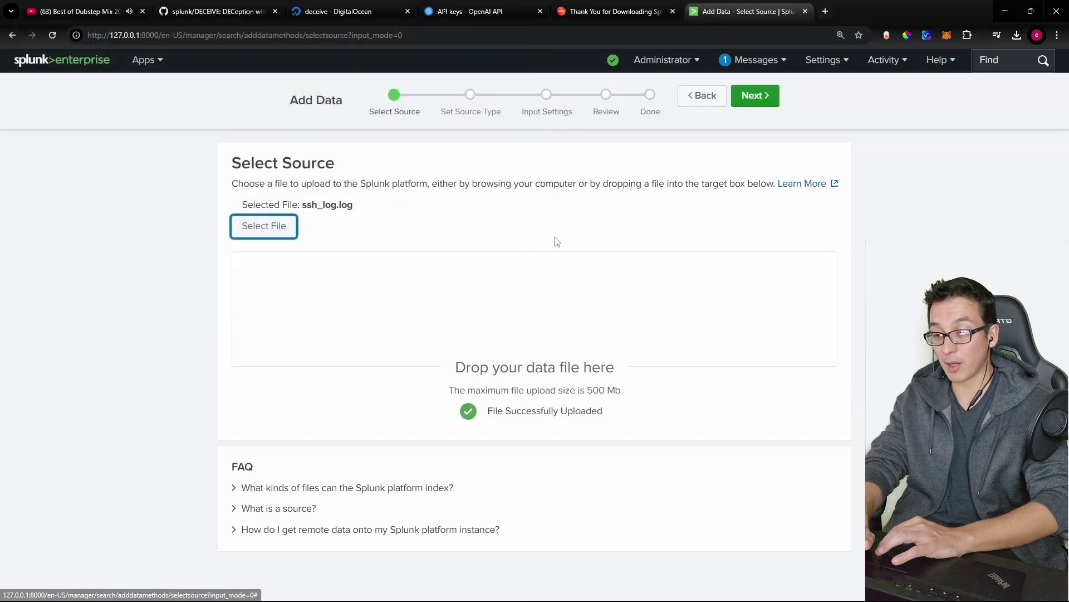
pyautogui.click(754, 96)
pyautogui.scroll(-3, 632, 309)
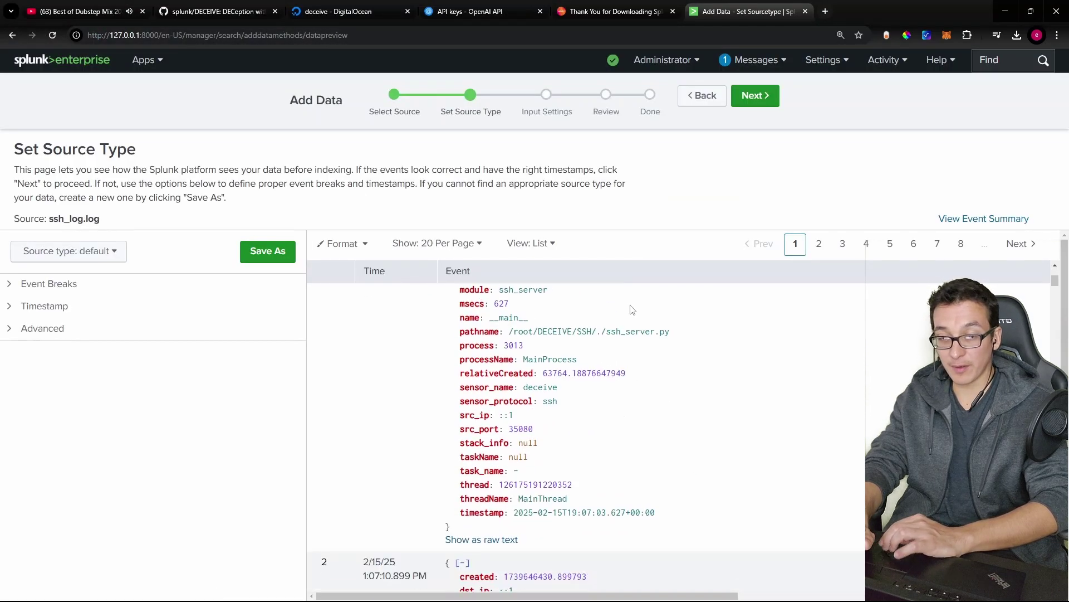
pyautogui.scroll(-1, 632, 310)
pyautogui.scroll(-6, 410, 368)
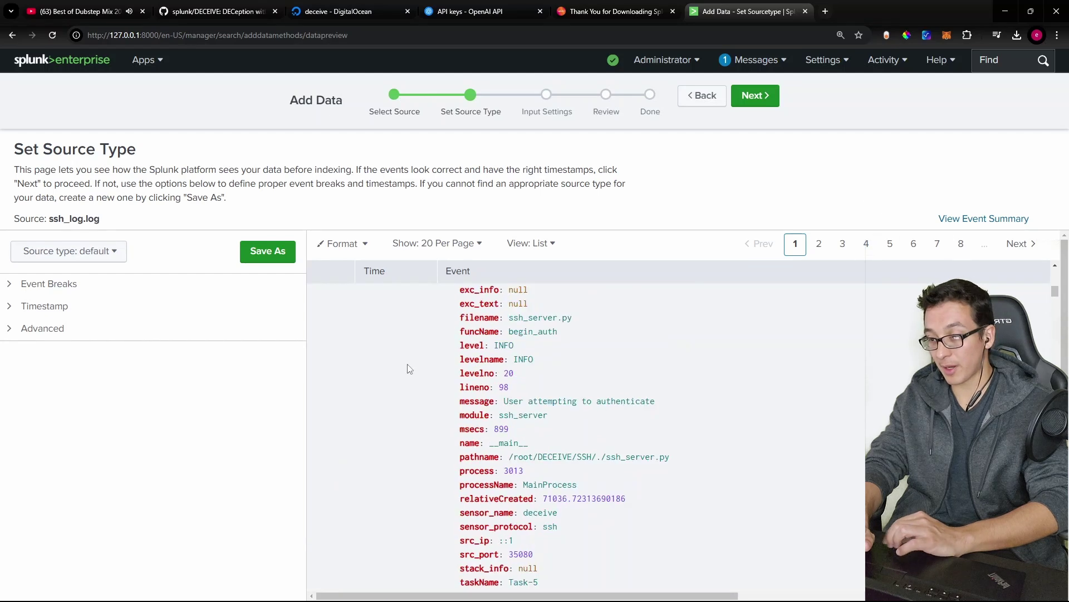
pyautogui.scroll(8, 409, 369)
# Step: Save a new custom source type named 'deceive'
pyautogui.click(754, 95)
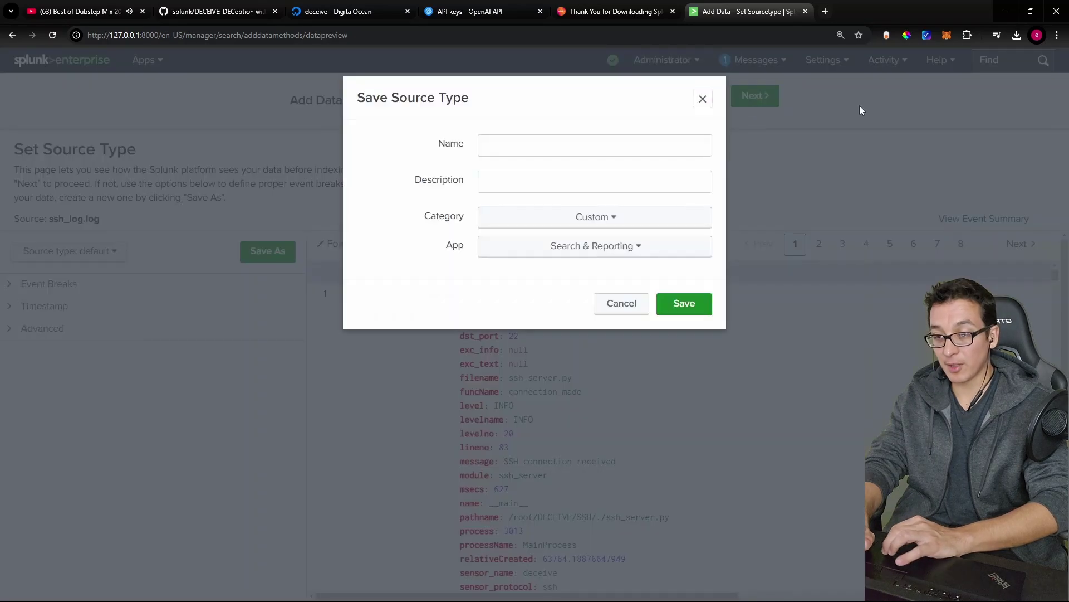
pyautogui.click(535, 151)
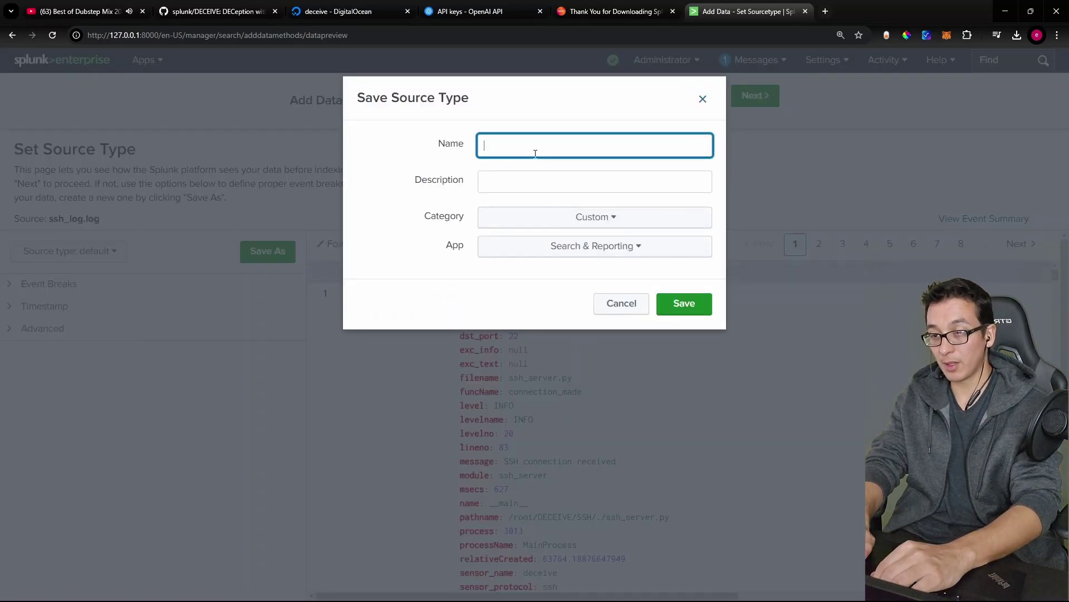
pyautogui.write('deceive')
pyautogui.press('Tab')
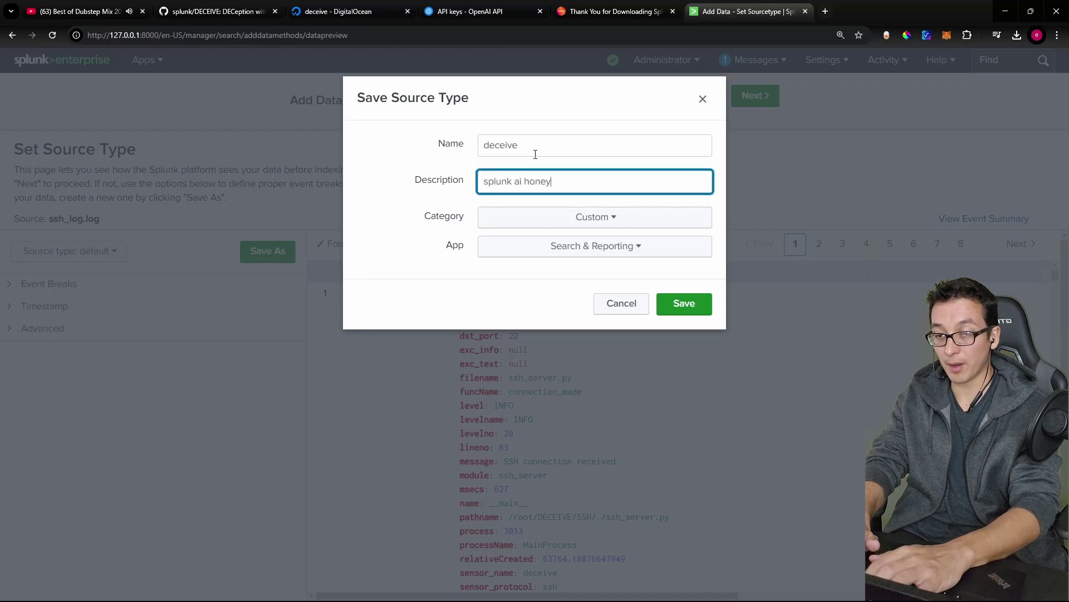
pyautogui.press('Return')
# Step: Set the host to deceive, submit the upload and start searching its 188 events
pyautogui.doubleClick(651, 323)
pyautogui.write('decei')
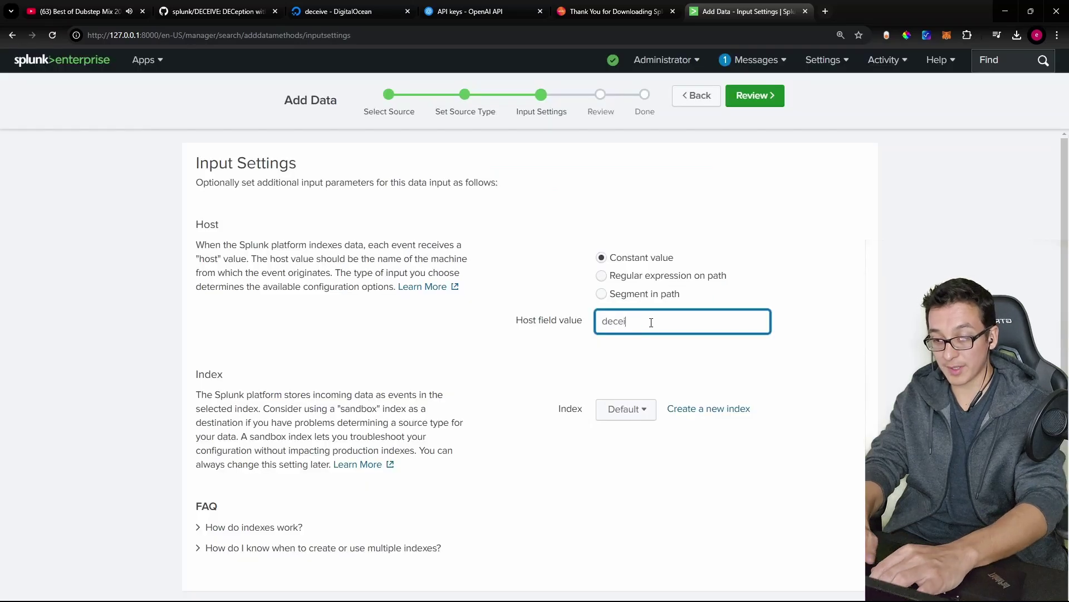
pyautogui.write('ve-')
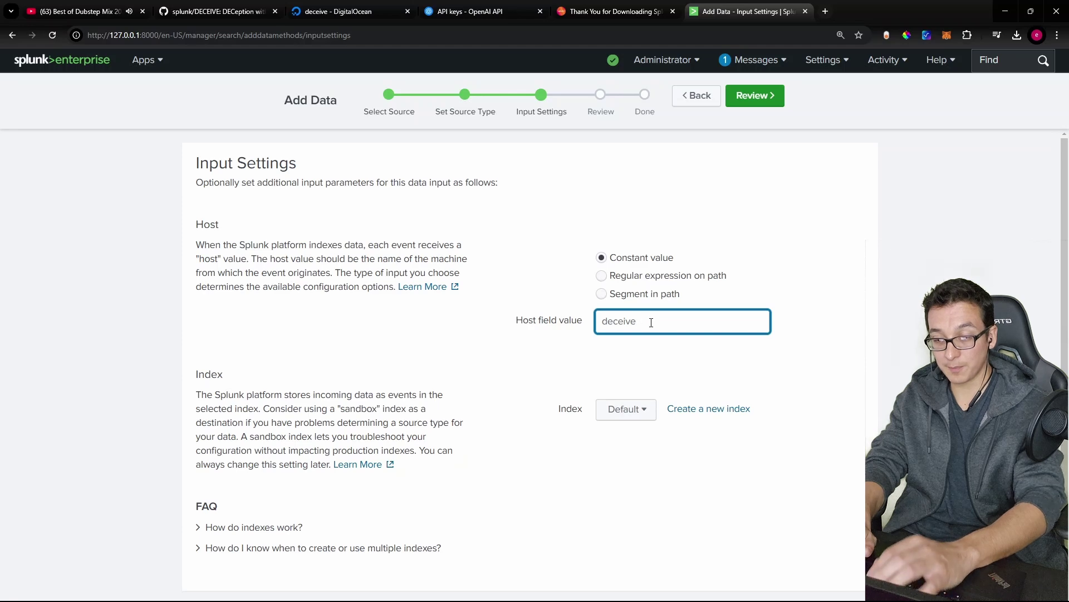
pyautogui.press('Return')
pyautogui.press('Return')
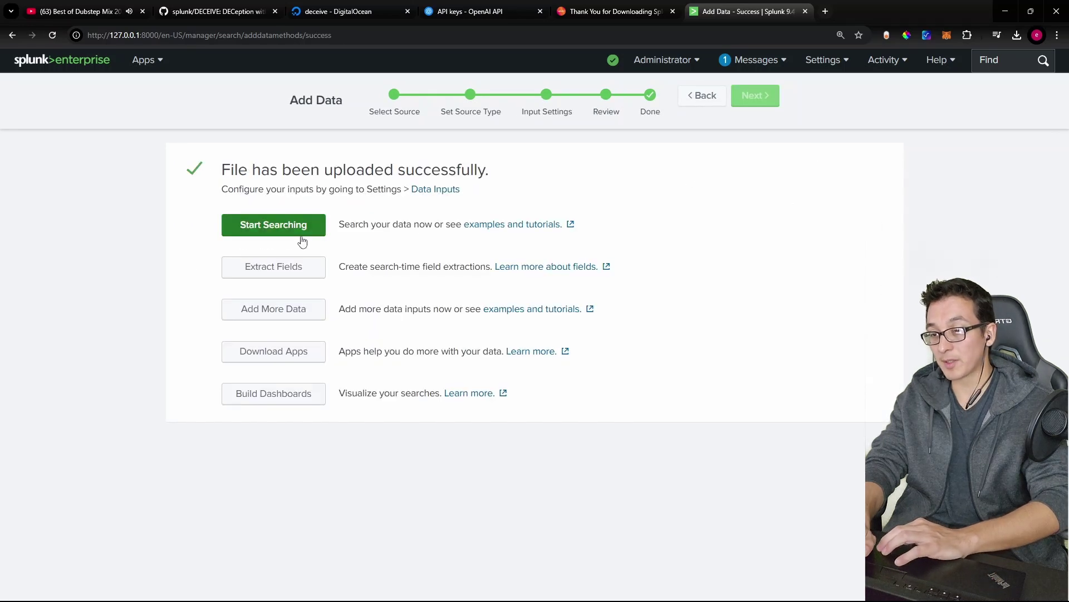
pyautogui.click(279, 231)
pyautogui.hotkey('alt', 'Tab')
# Step: Rerun the previous log-viewing command in the honeypot console and inspect its output
pyautogui.press('Up')
pyautogui.press('Return')
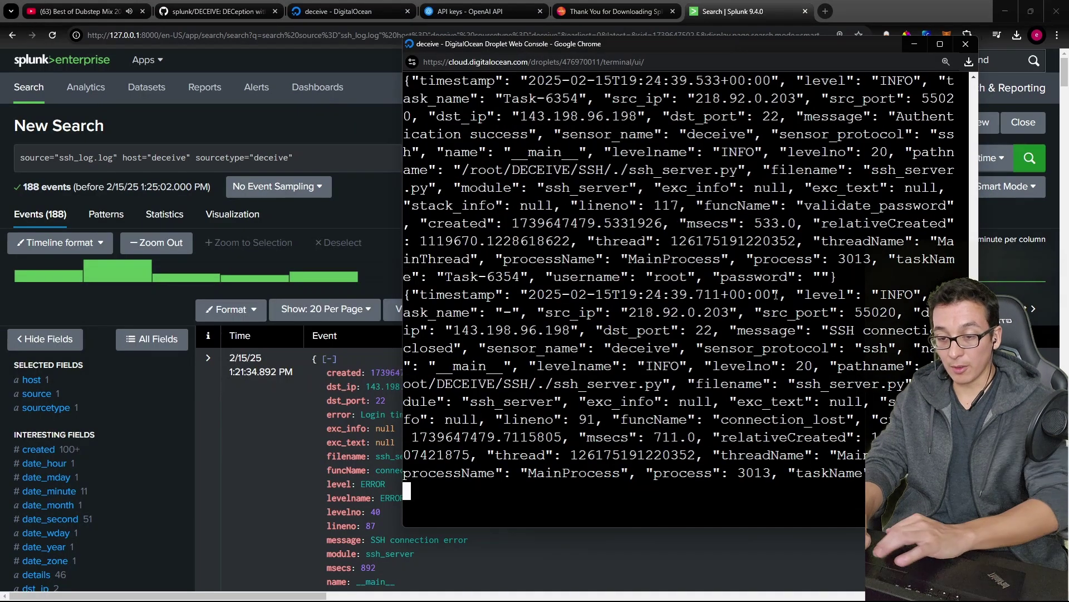
pyautogui.moveTo(857, 481); pyautogui.dragTo(745, 343)
pyautogui.click(829, 345)
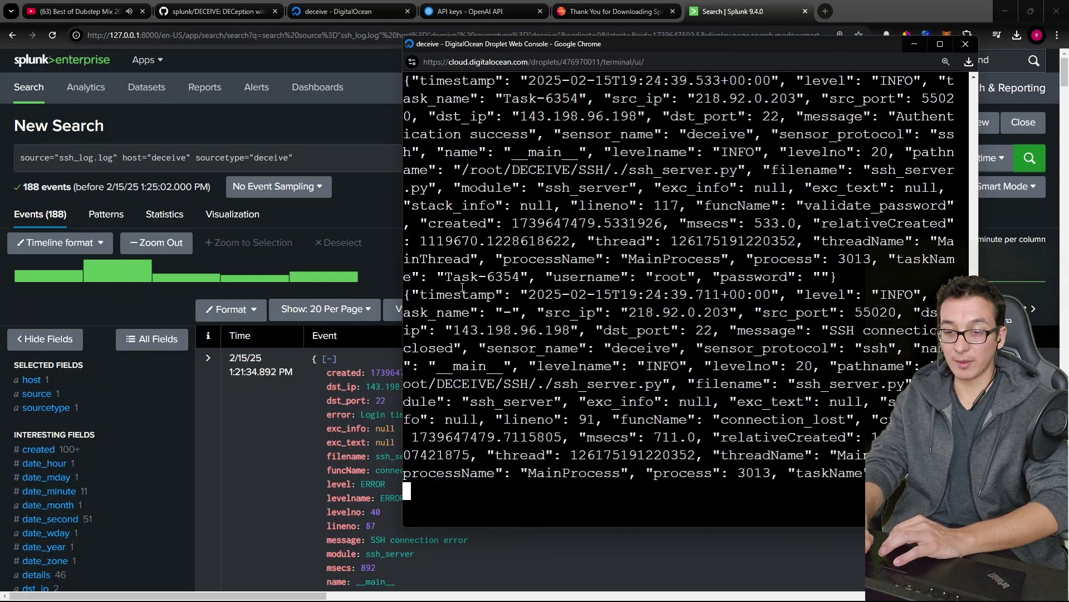
# Step: Return to the Splunk search results and scroll through the events and Interesting Fields sidebar
pyautogui.click(355, 418)
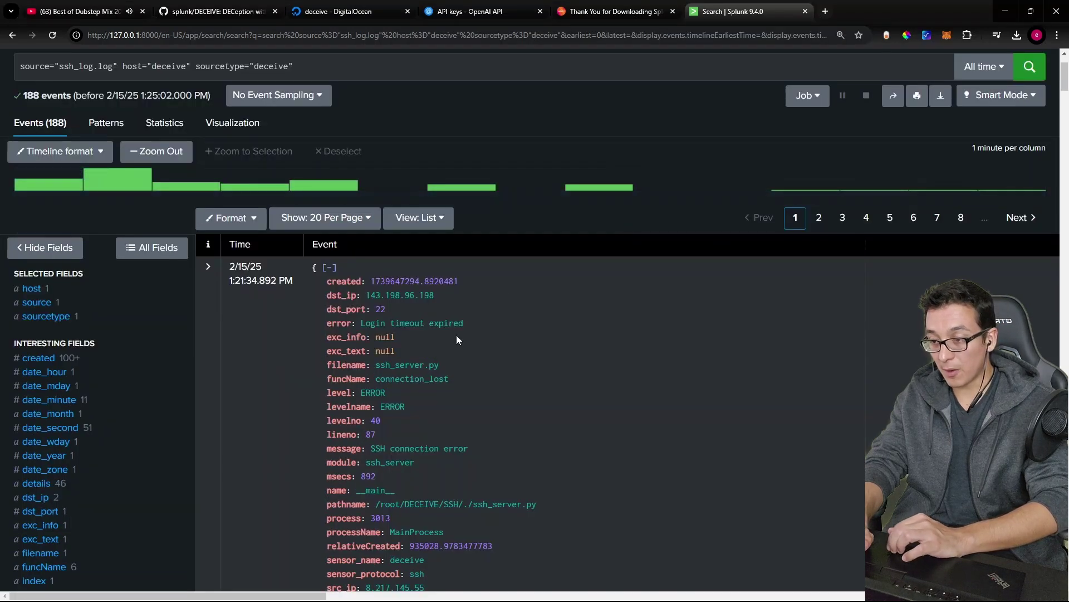
pyautogui.scroll(-3, 456, 335)
pyautogui.scroll(-10, 383, 339)
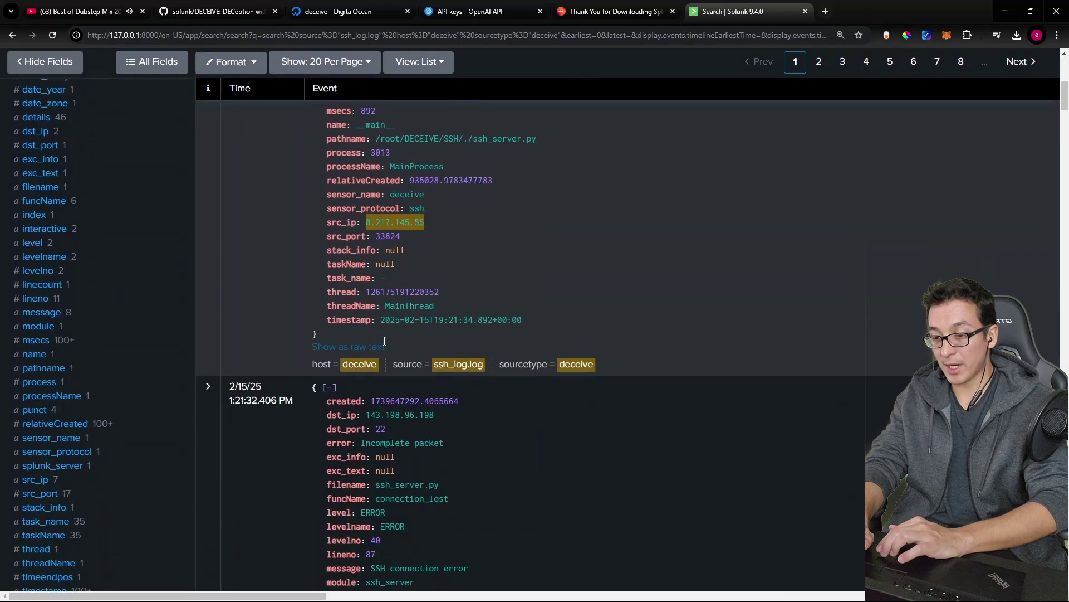
pyautogui.scroll(-18, 384, 341)
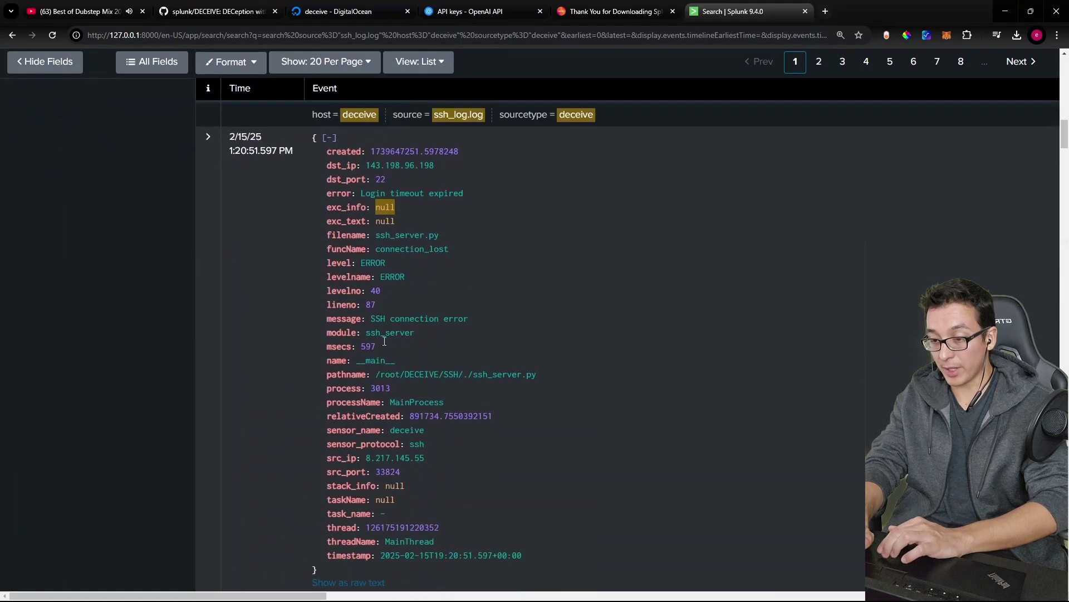
pyautogui.scroll(8, 384, 340)
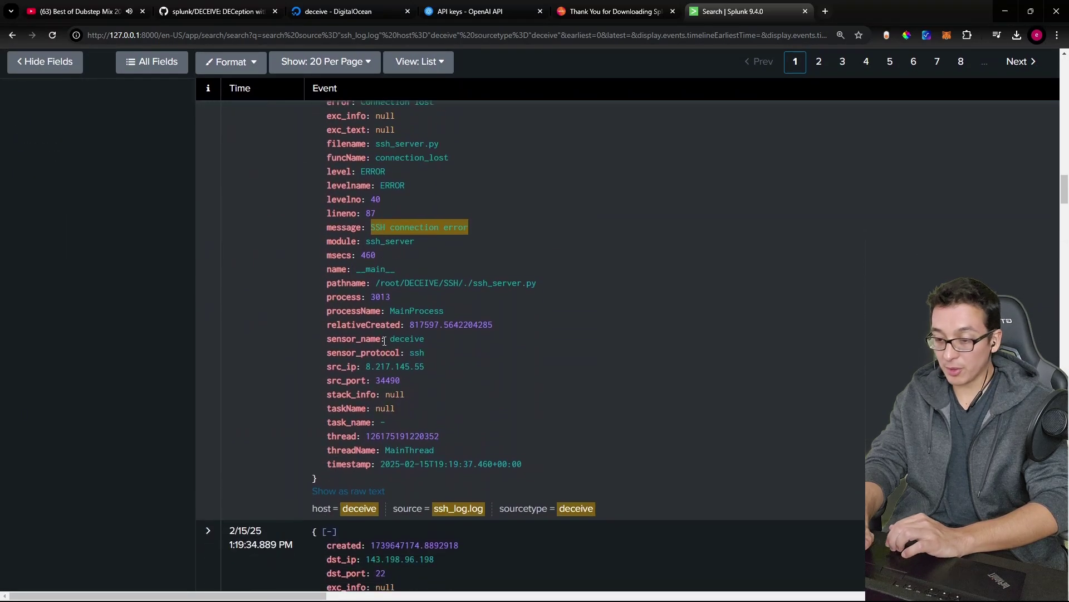
pyautogui.scroll(15, 383, 340)
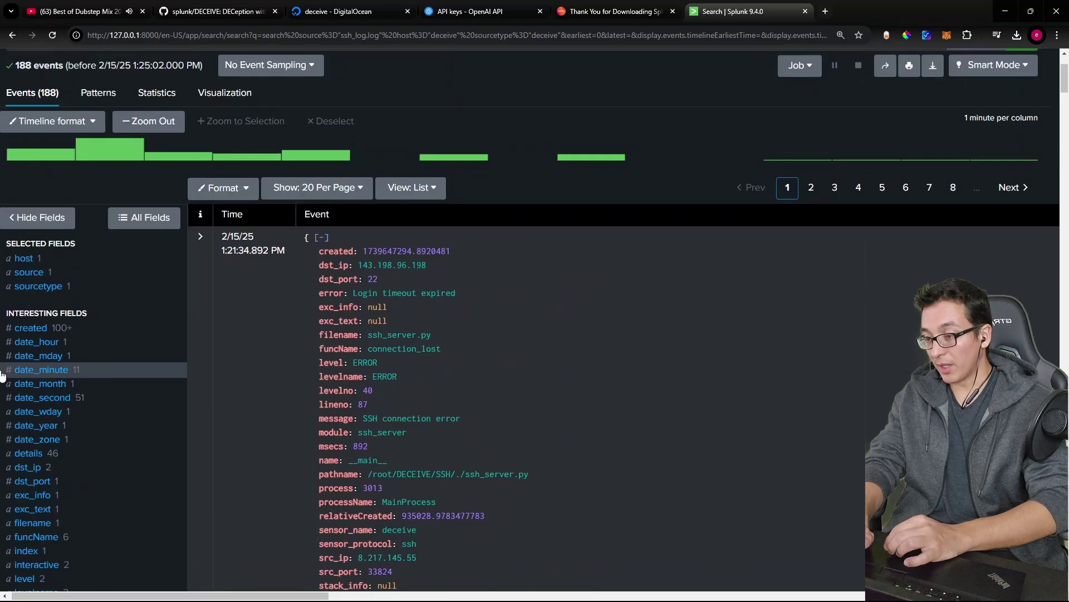
pyautogui.keyDown('ctrl'); pyautogui.scroll(5, 38, 368); pyautogui.keyUp('ctrl')
pyautogui.scroll(-6, 143, 295)
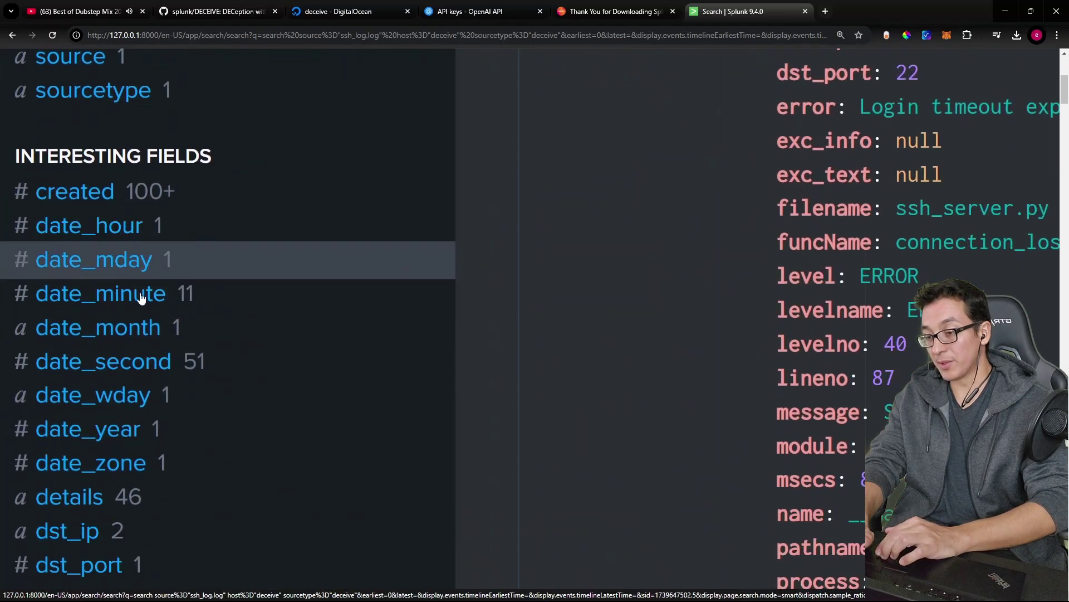
pyautogui.keyDown('ctrl'); pyautogui.scroll(-1, 84, 294); pyautogui.keyUp('ctrl')
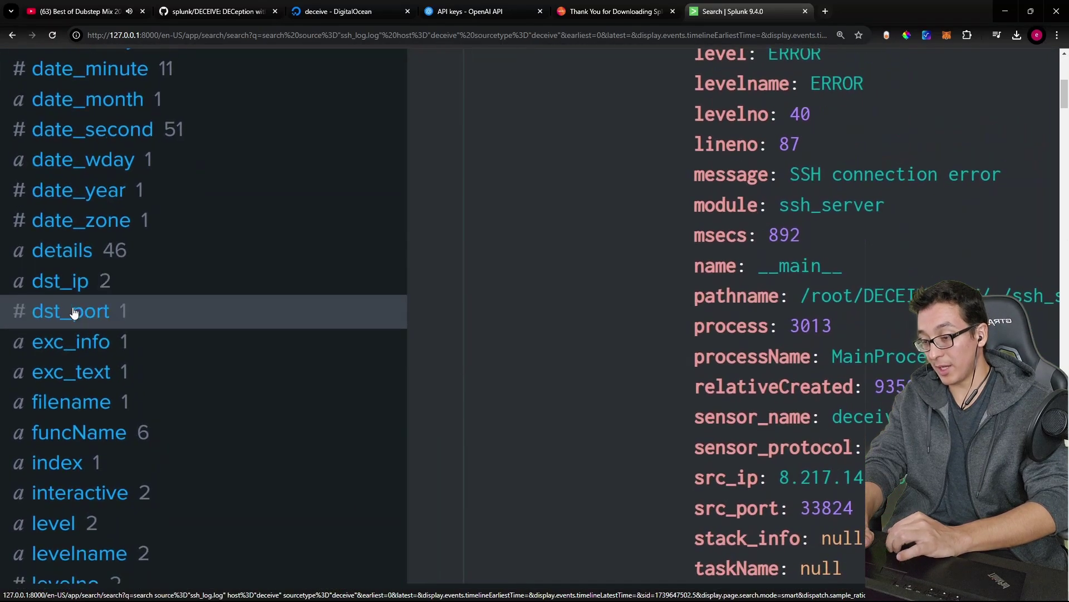
pyautogui.scroll(-8, 79, 312)
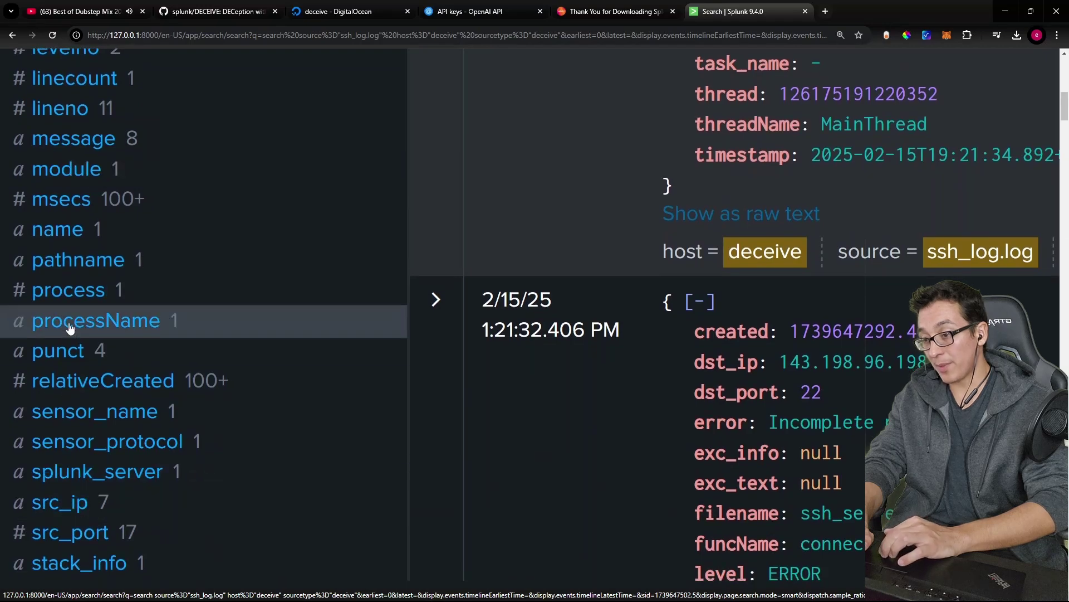
pyautogui.scroll(3, 100, 250)
# Step: Show the details field's value summary and scroll through its top values
pyautogui.scroll(4, 100, 250)
pyautogui.click(75, 312)
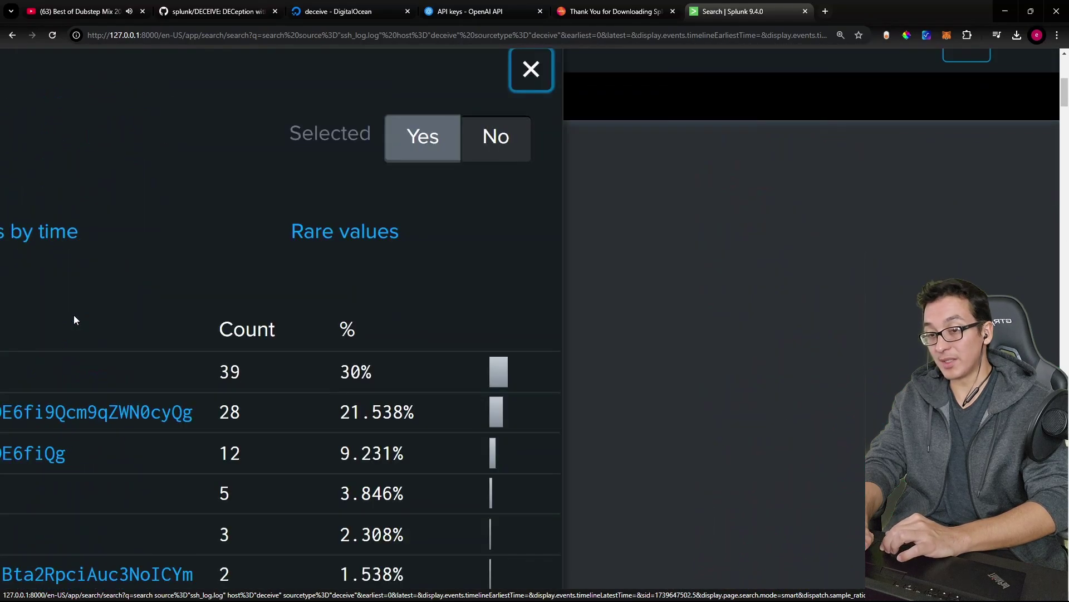
pyautogui.keyDown('ctrl'); pyautogui.scroll(-3, 706, 309); pyautogui.keyUp('ctrl')
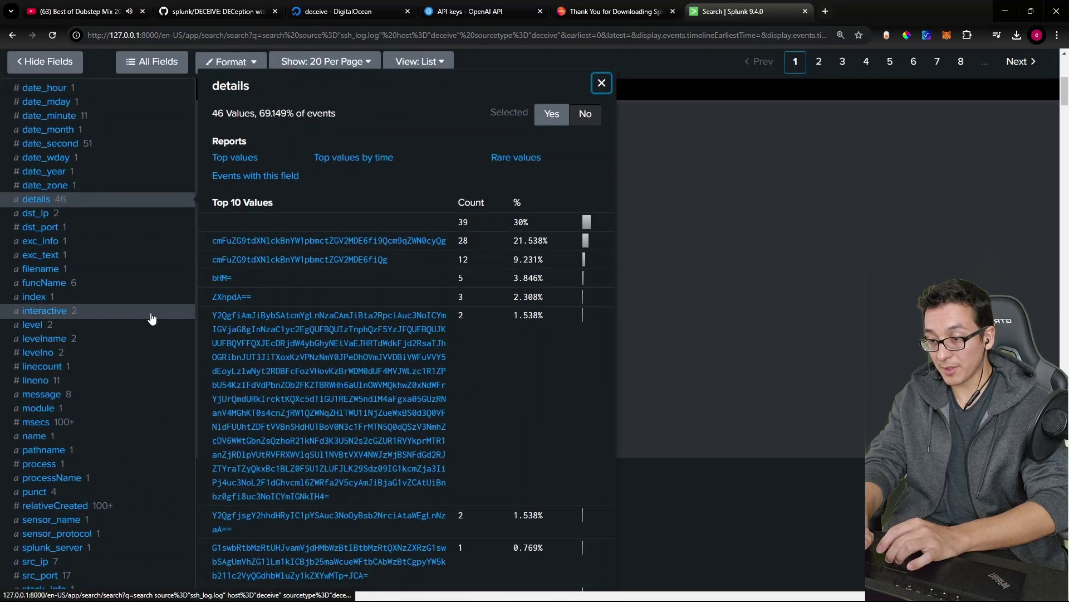
pyautogui.keyDown('ctrl'); pyautogui.scroll(3, 148, 312); pyautogui.keyUp('ctrl')
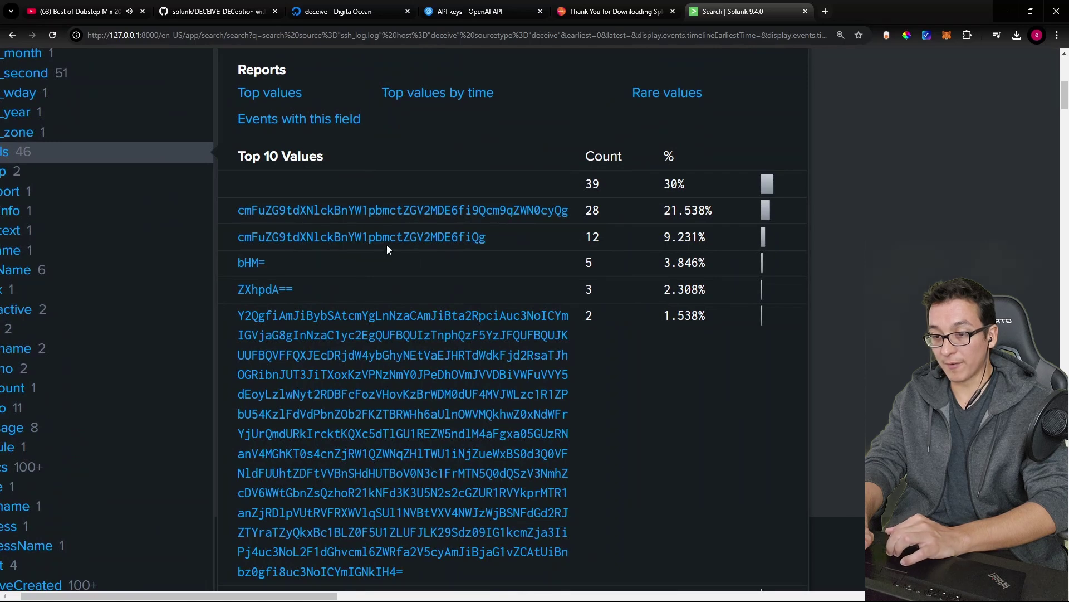
pyautogui.scroll(-2, 374, 339)
pyautogui.scroll(-5, 433, 387)
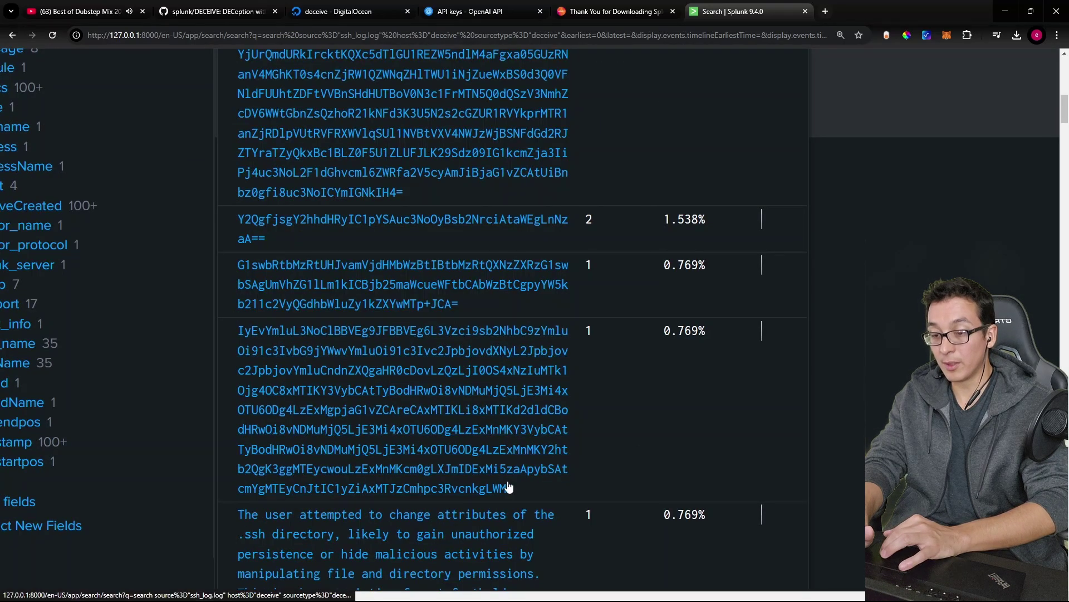
# Step: Copy the long base64-encoded details value to the clipboard
pyautogui.doubleClick(368, 347)
pyautogui.hotkey('ctrl', 'c')
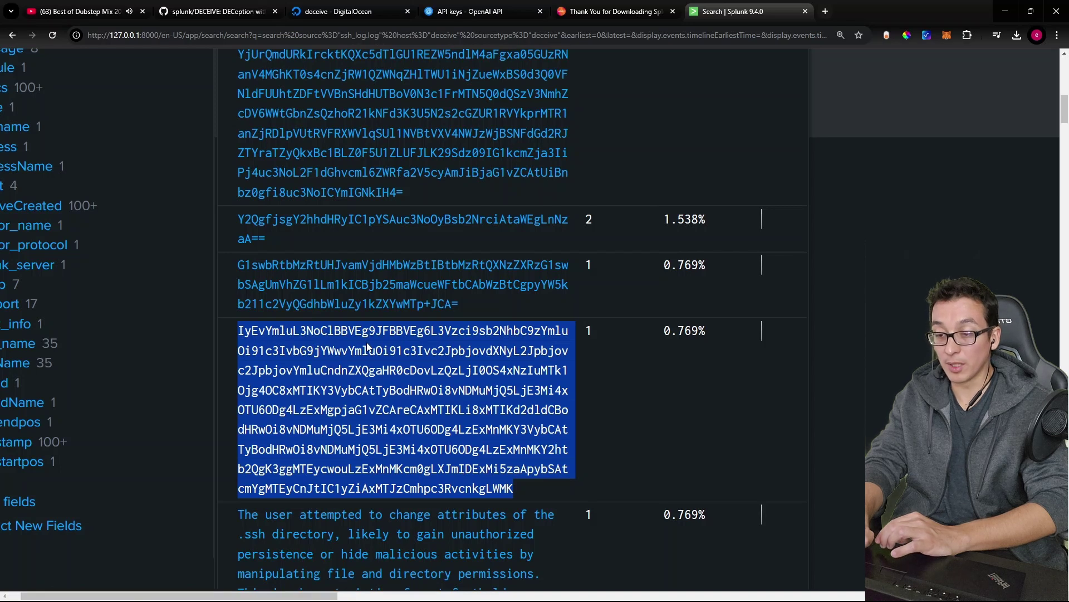
pyautogui.rightClick(611, 348)
pyautogui.click(625, 353)
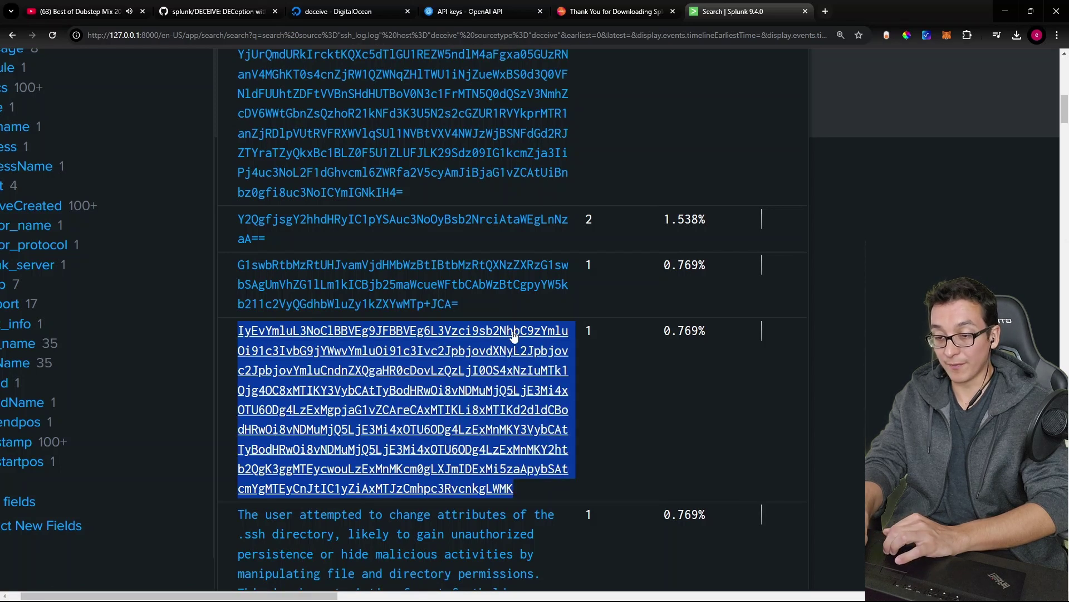
pyautogui.hotkey('alt', 'Tab')
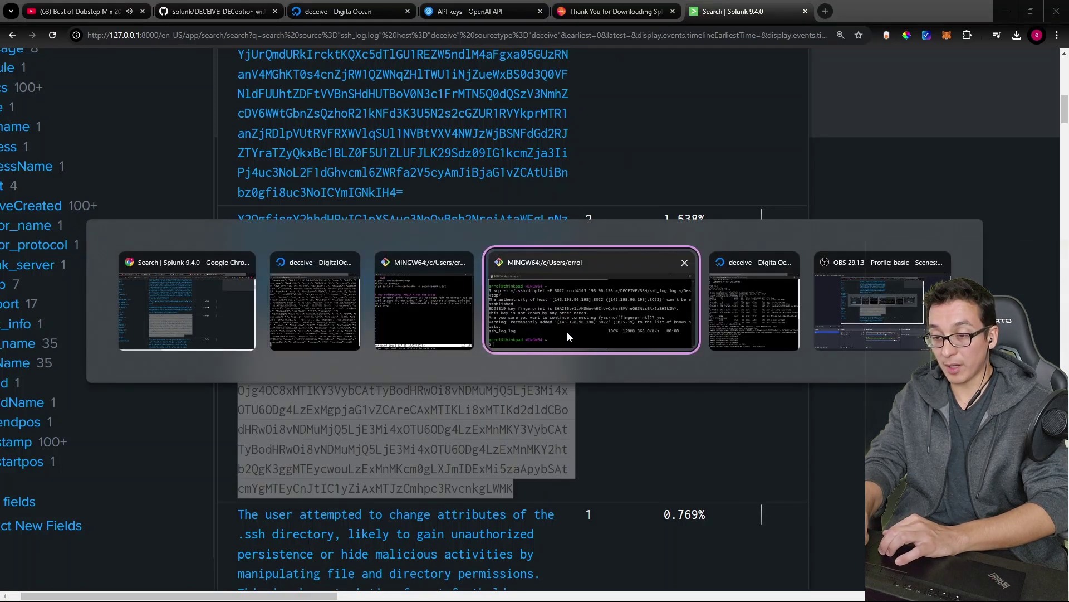
# Step: Decode the pasted value in Git Bash with echo "..." | base64 -d
pyautogui.click(567, 332)
pyautogui.write('echo "')
pyautogui.press('shift+Insert')
pyautogui.write('" | bas')
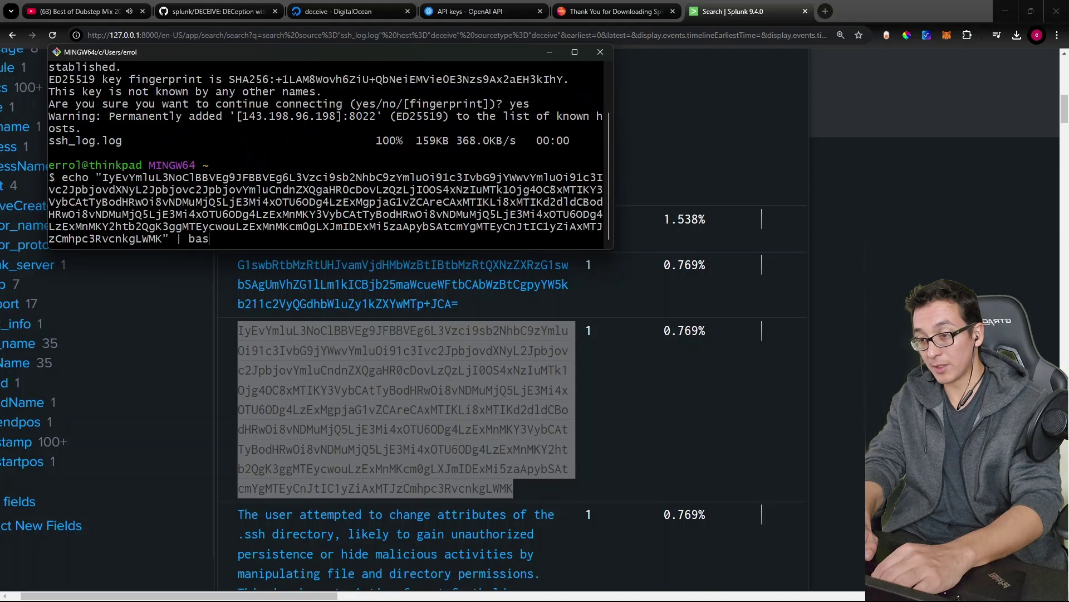
pyautogui.write('e64 -d')
pyautogui.press('Return')
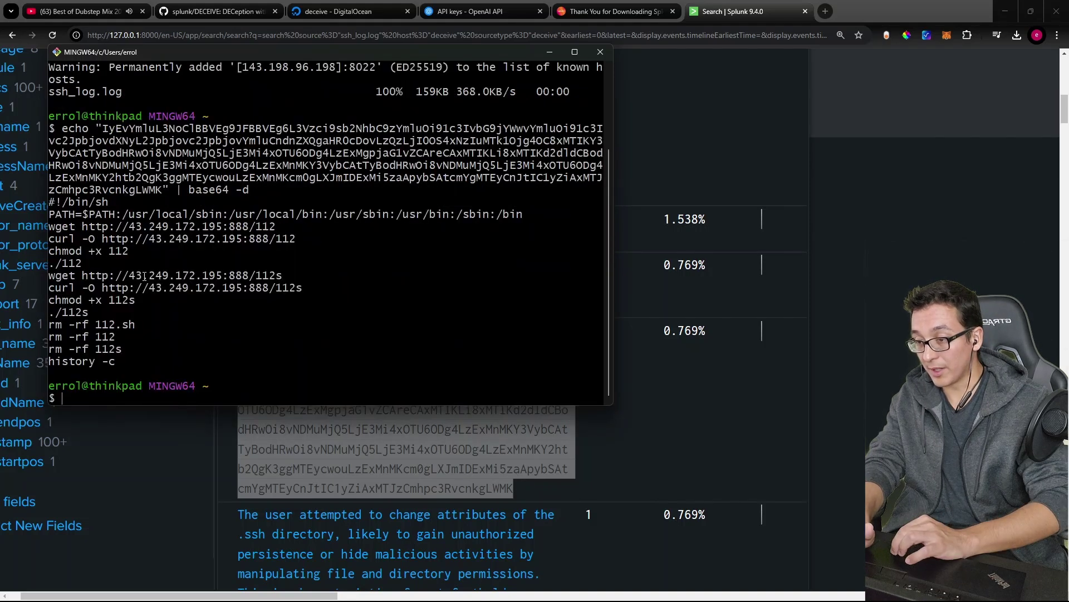
# Step: Highlight the decoded download lines, the 43.249.172.195 server address and the chmod +x 112s line
pyautogui.moveTo(110, 367); pyautogui.dragTo(84, 276)
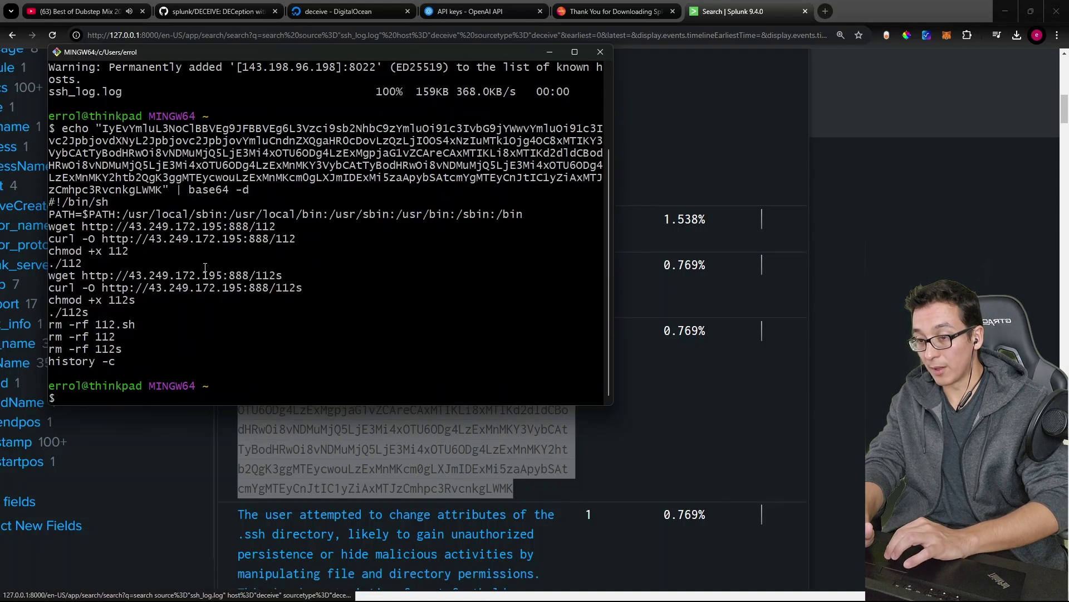
pyautogui.moveTo(115, 363); pyautogui.dragTo(61, 239)
pyautogui.moveTo(82, 276); pyautogui.dragTo(255, 277)
pyautogui.click(138, 307)
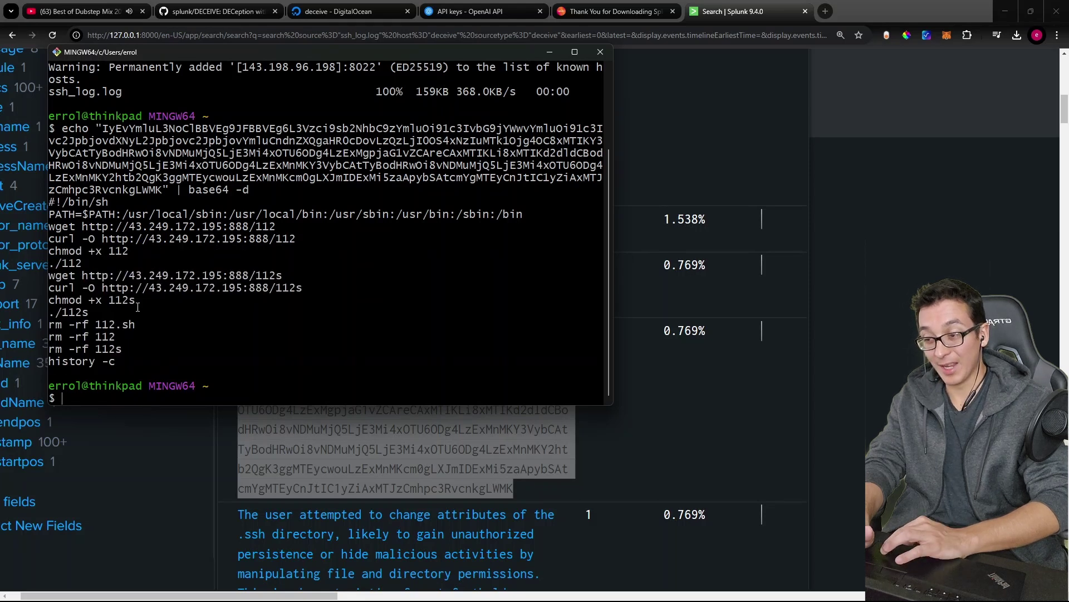
pyautogui.moveTo(138, 307); pyautogui.dragTo(77, 326)
pyautogui.click(86, 317)
# Step: Back in Splunk, zoom out and scroll the details values to the MALICIOUS .ssh AI judgement
pyautogui.scroll(-3, 626, 499)
pyautogui.click(626, 499)
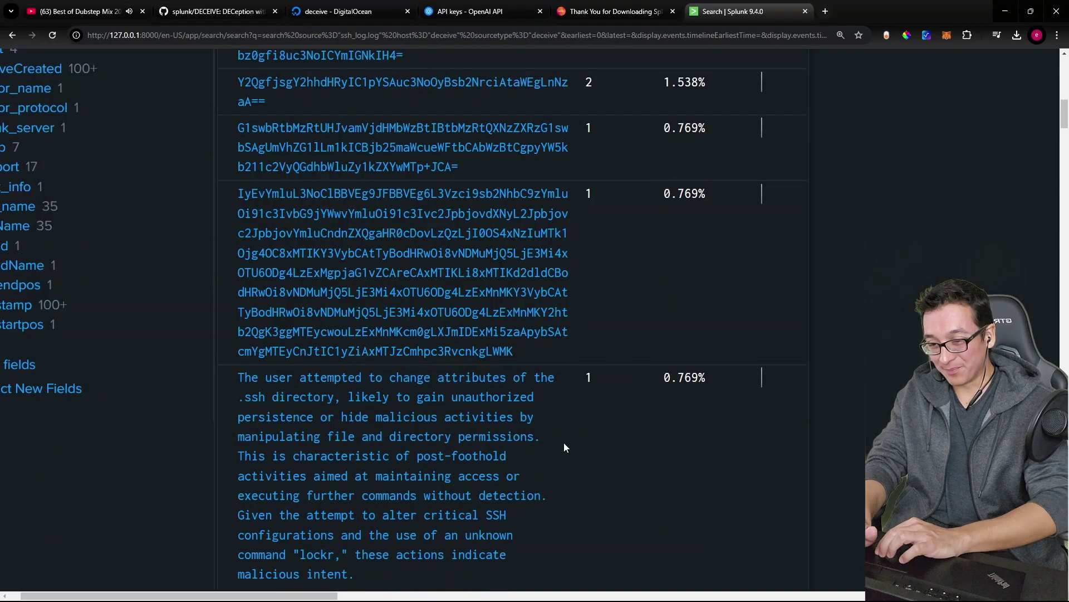
pyautogui.scroll(-1, 564, 442)
pyautogui.hotkey('ctrl', '-')
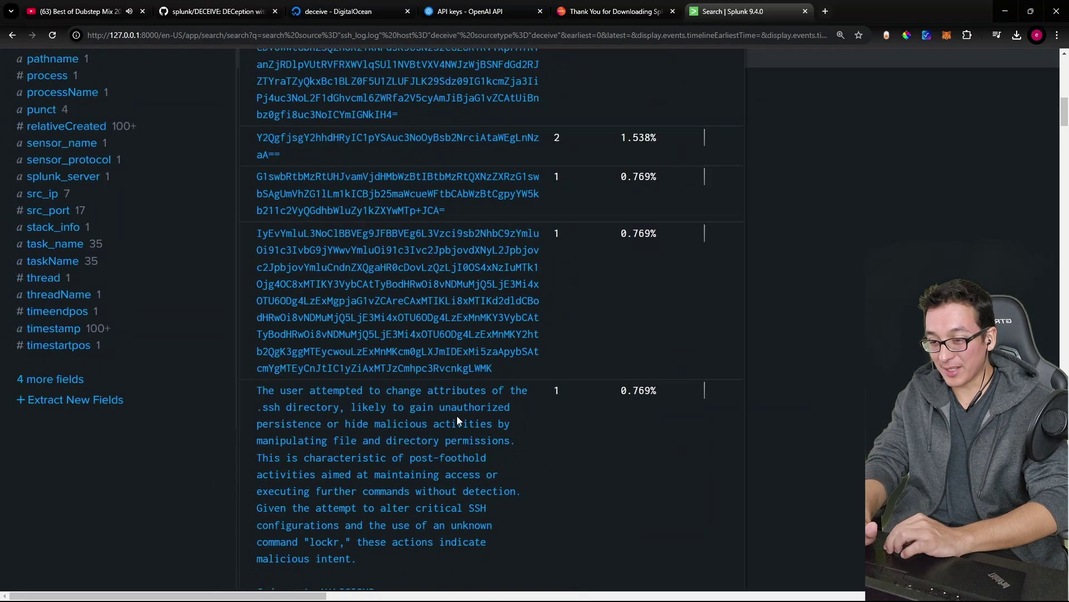
pyautogui.scroll(-3, 457, 416)
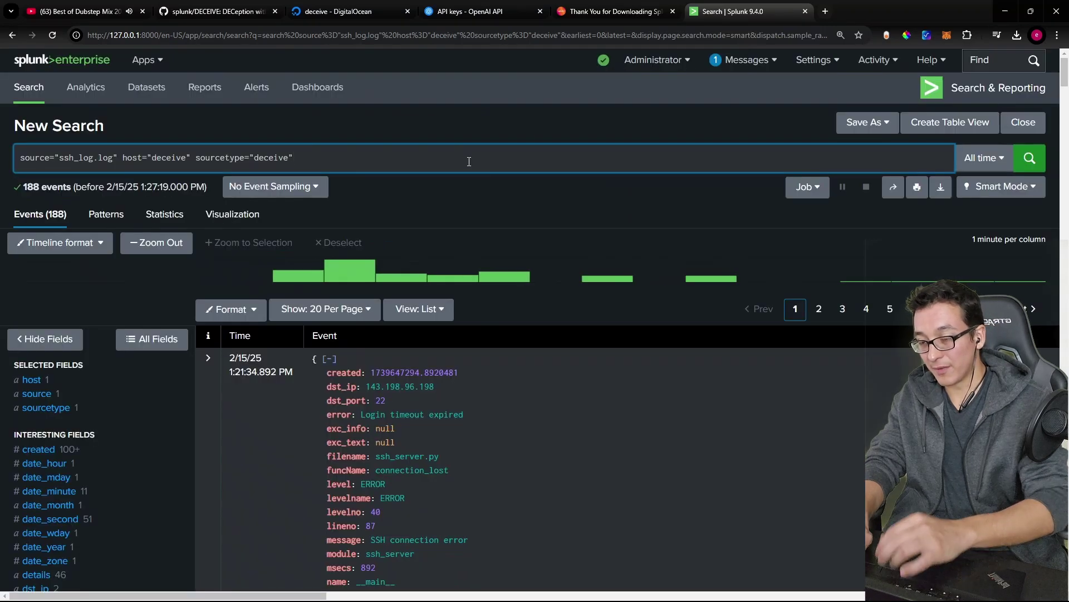
# Step: Add 'details' to the search query and run it, returning 130 events
pyautogui.click(467, 161)
pyautogui.write('details')
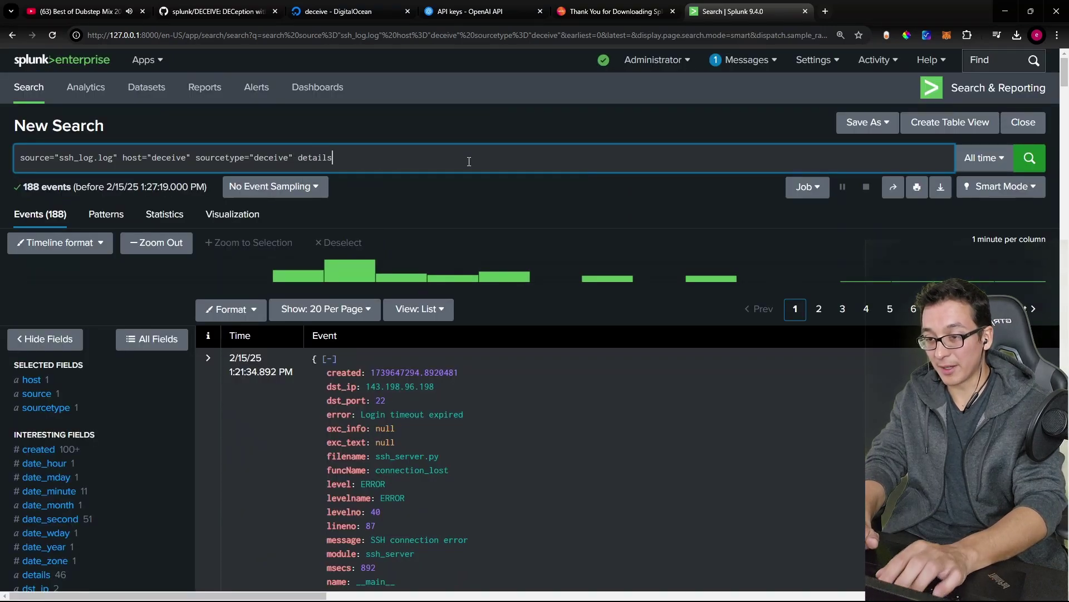
pyautogui.press('Return')
pyautogui.scroll(-3, 433, 203)
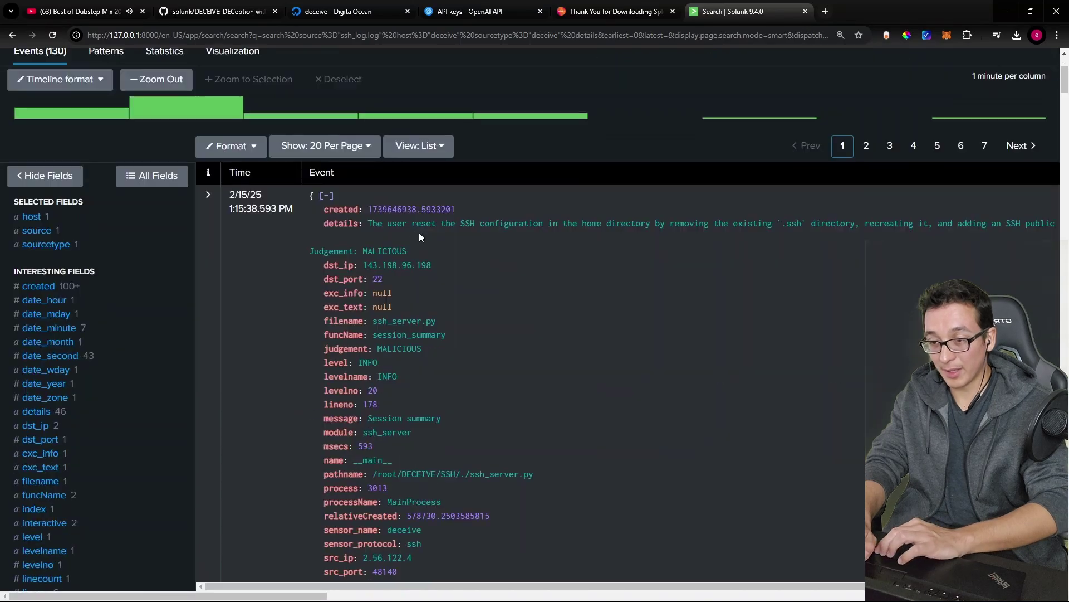
pyautogui.scroll(-8, 485, 341)
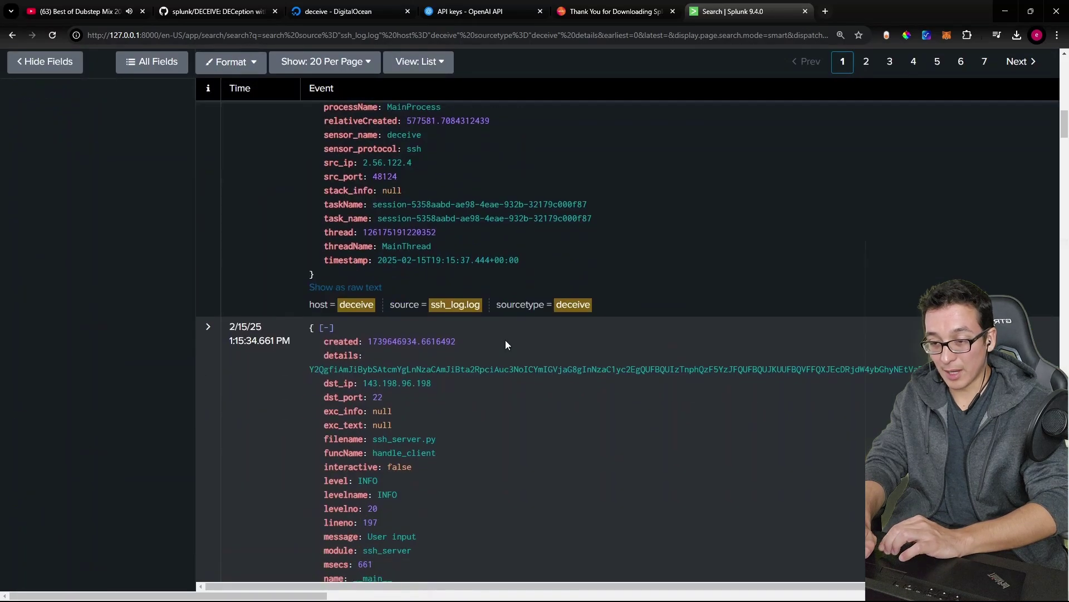
pyautogui.scroll(2, 594, 353)
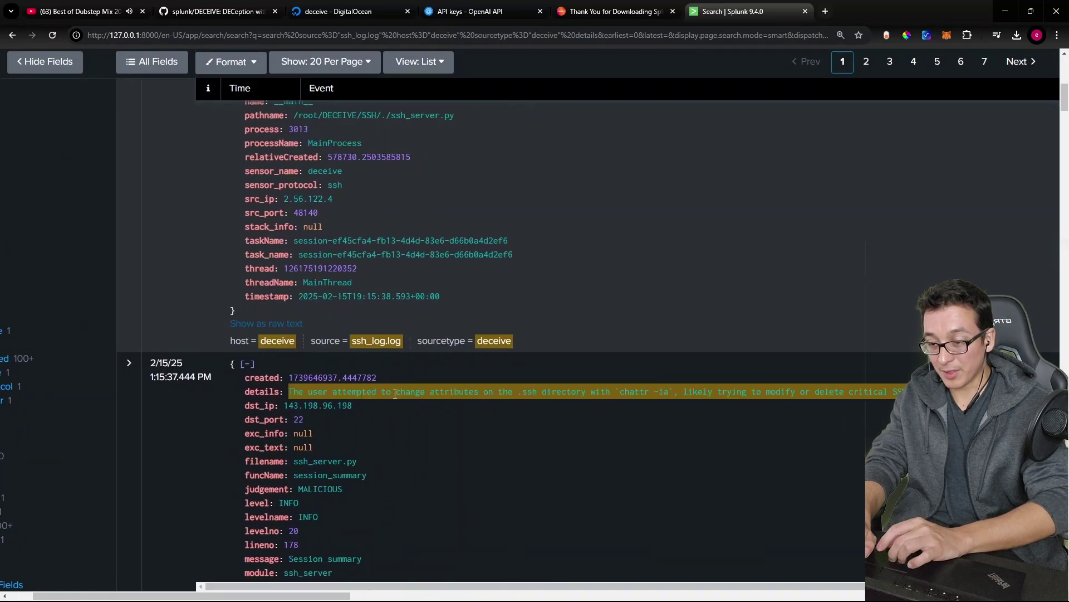
pyautogui.scroll(3, 473, 394)
# Step: Scroll across the events, adjusting zoom, to read the AI explanations in each details field
pyautogui.hscroll(6, 474, 393)
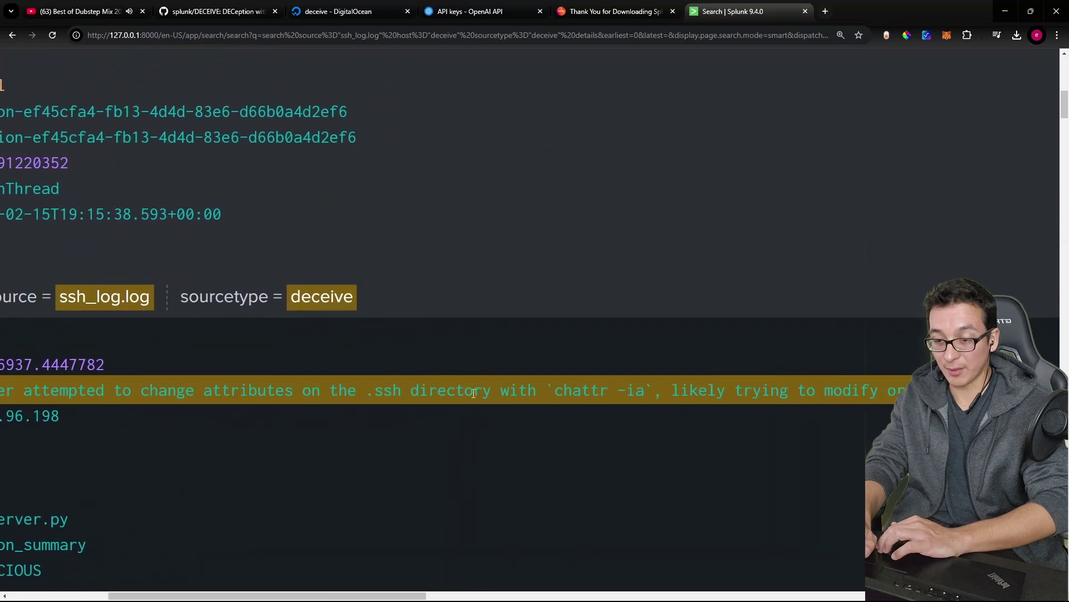
pyautogui.hscroll(5, 473, 393)
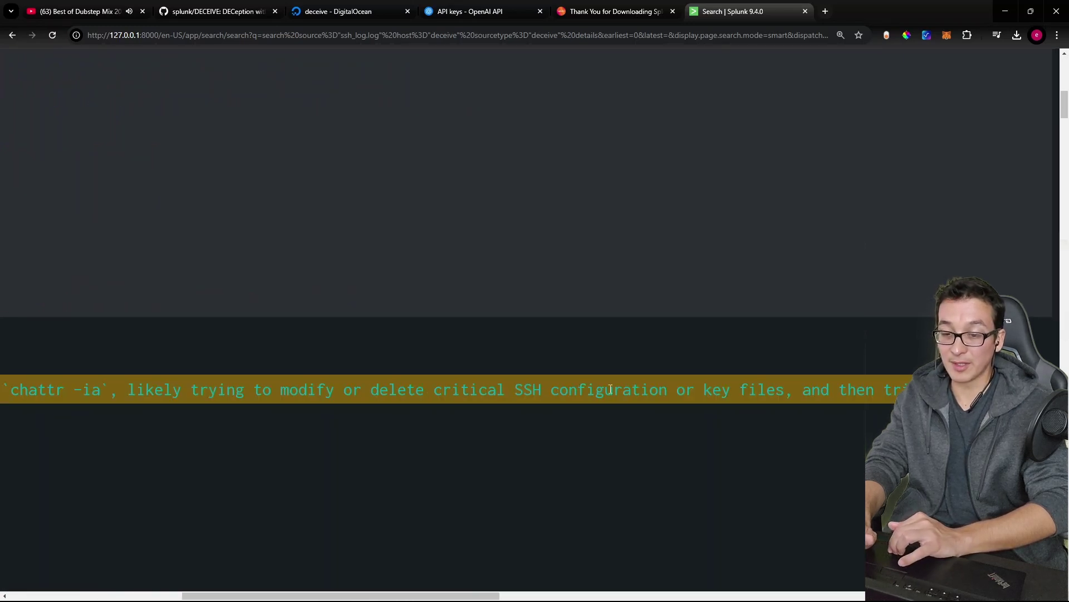
pyautogui.hscroll(5, 665, 389)
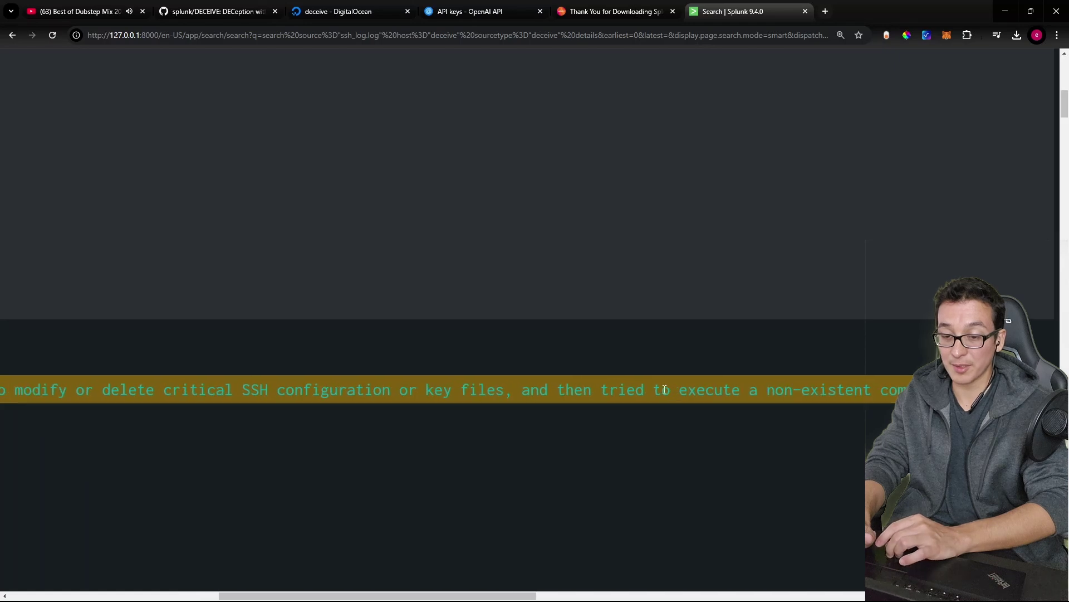
pyautogui.hotkey('ctrl', '-')
pyautogui.hotkey('ctrl', '-')
pyautogui.hotkey('ctrl', '-')
pyautogui.hotkey('ctrl', '+')
pyautogui.hotkey('ctrl', '+')
pyautogui.hotkey('ctrl', '+')
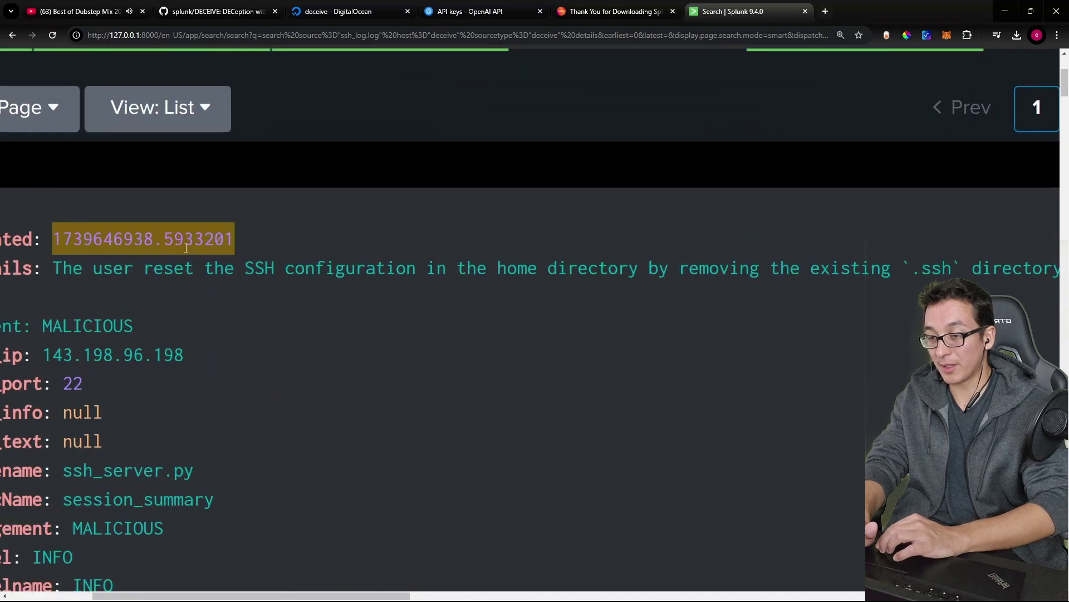
pyautogui.hscroll(-2, 316, 267)
pyautogui.hscroll(7, 315, 267)
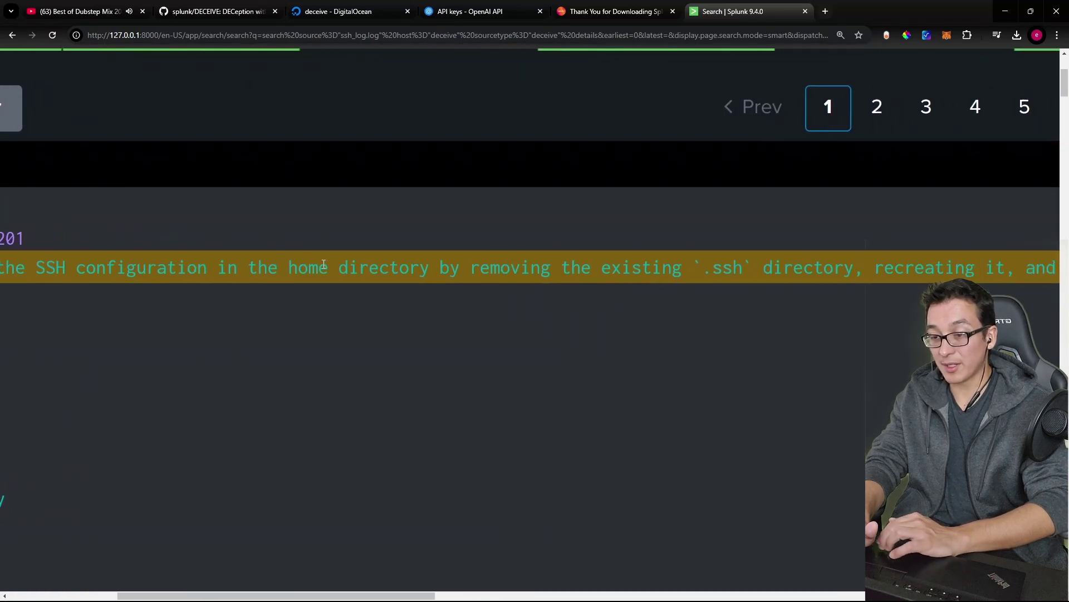
pyautogui.hscroll(4, 410, 265)
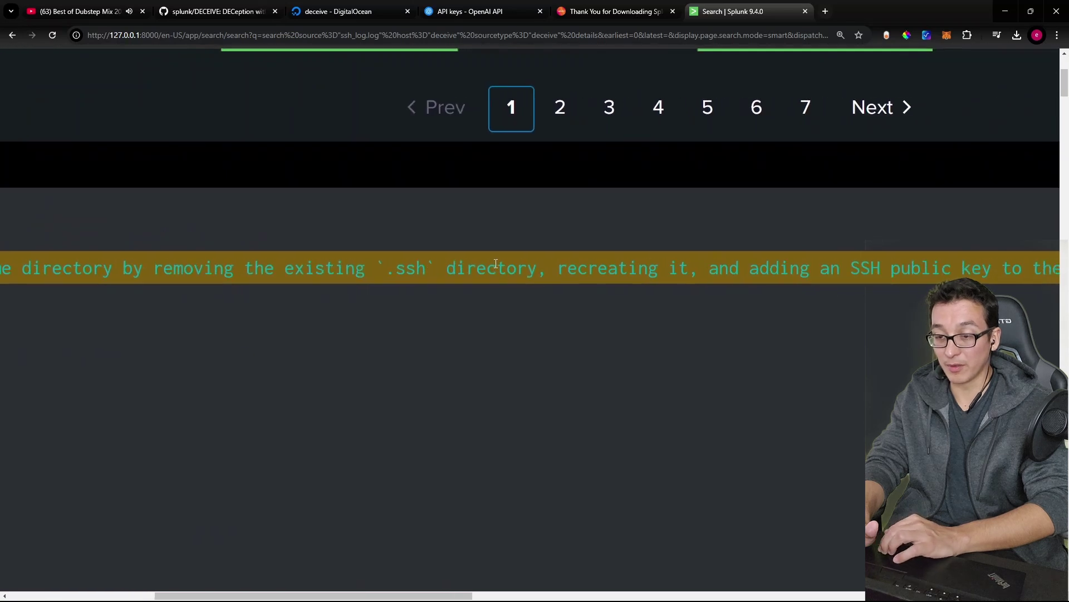
pyautogui.hscroll(3, 651, 256)
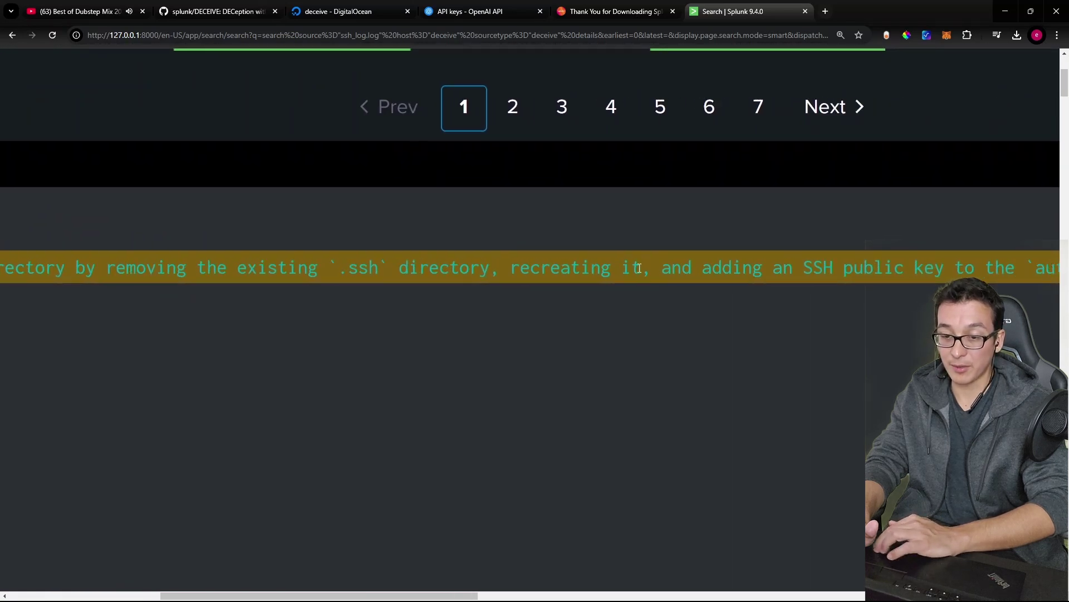
pyautogui.hscroll(8, 703, 256)
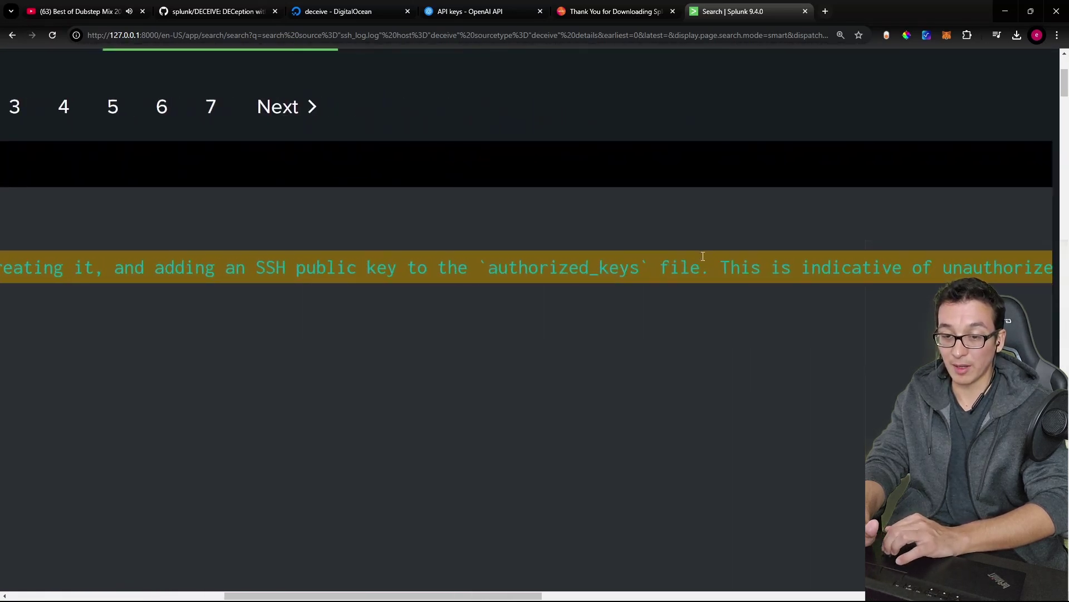
pyautogui.hotkey('ctrl', '-')
pyautogui.hotkey('ctrl', '-')
pyautogui.hotkey('ctrl', '-')
pyautogui.hotkey('ctrl', '-')
pyautogui.hscroll(5, 953, 227)
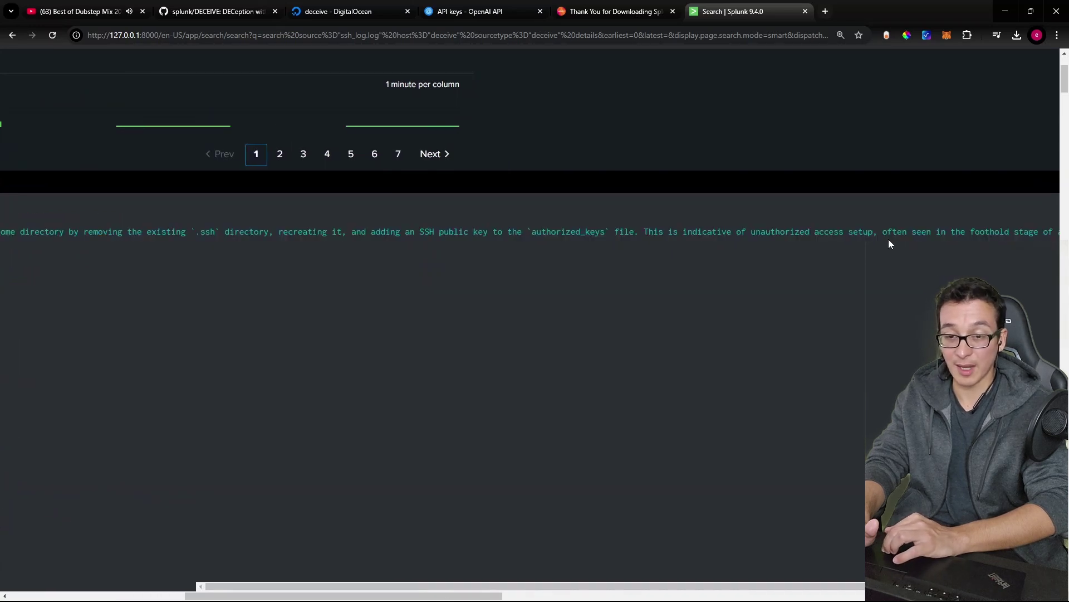
pyautogui.hscroll(3, 888, 239)
pyautogui.hotkey('ctrl', '+')
pyautogui.hotkey('ctrl', '+')
pyautogui.hotkey('ctrl', '+')
pyautogui.scroll(2, 914, 233)
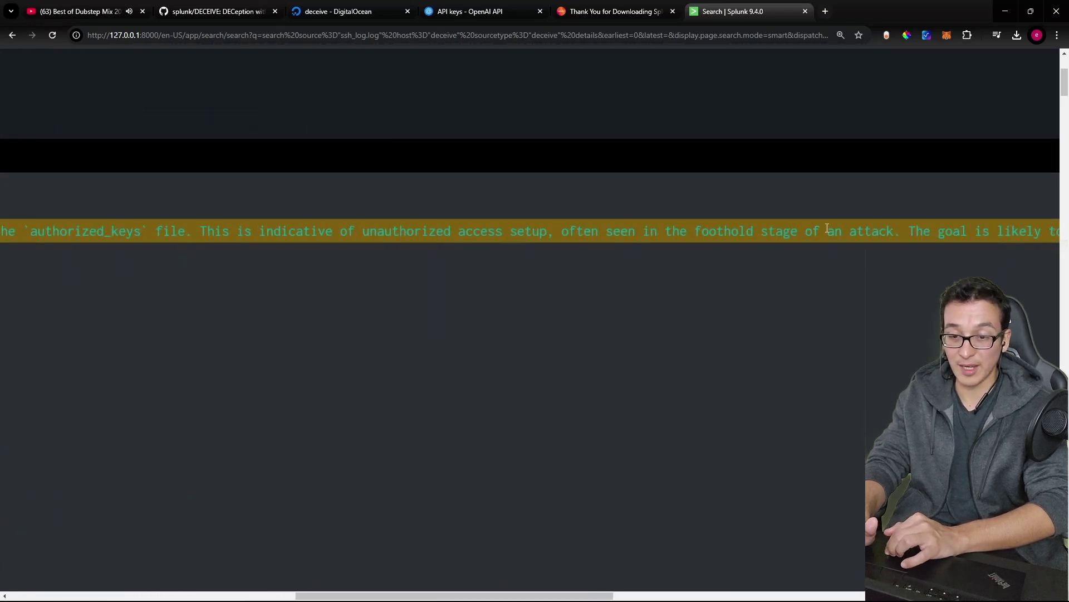
pyautogui.scroll(-2, 890, 229)
pyautogui.hscroll(5, 889, 230)
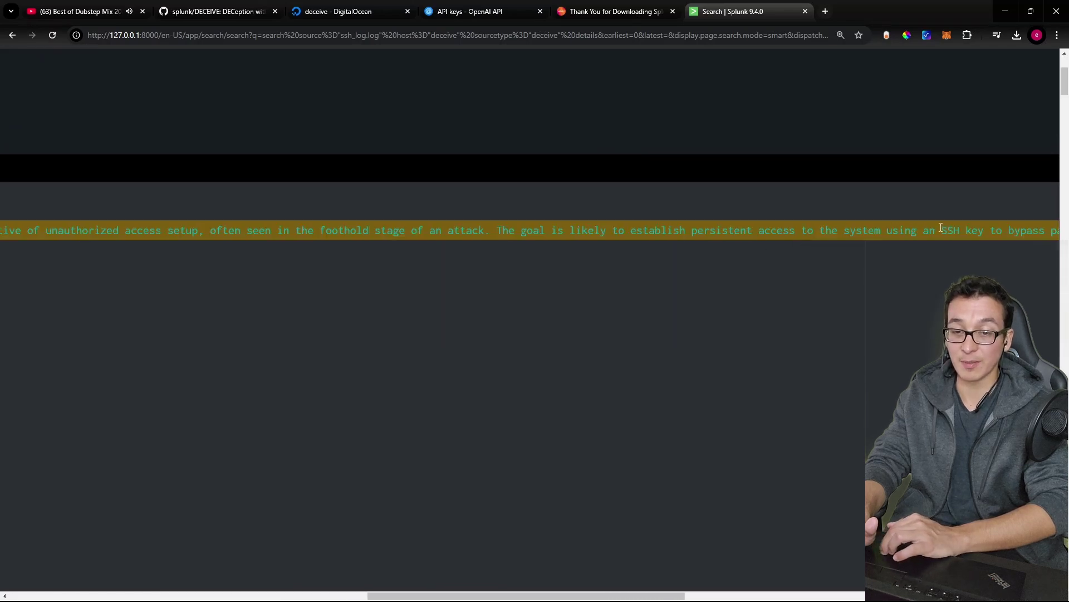
pyautogui.hscroll(6, 941, 228)
pyautogui.scroll(-5, 883, 279)
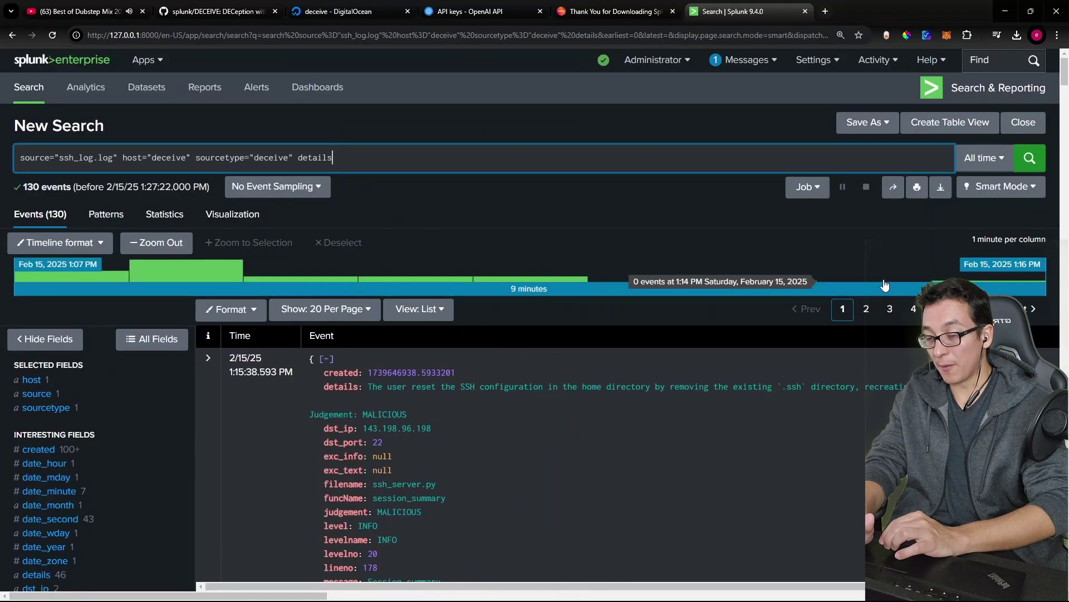
pyautogui.scroll(-5, 883, 284)
pyautogui.click(36, 350)
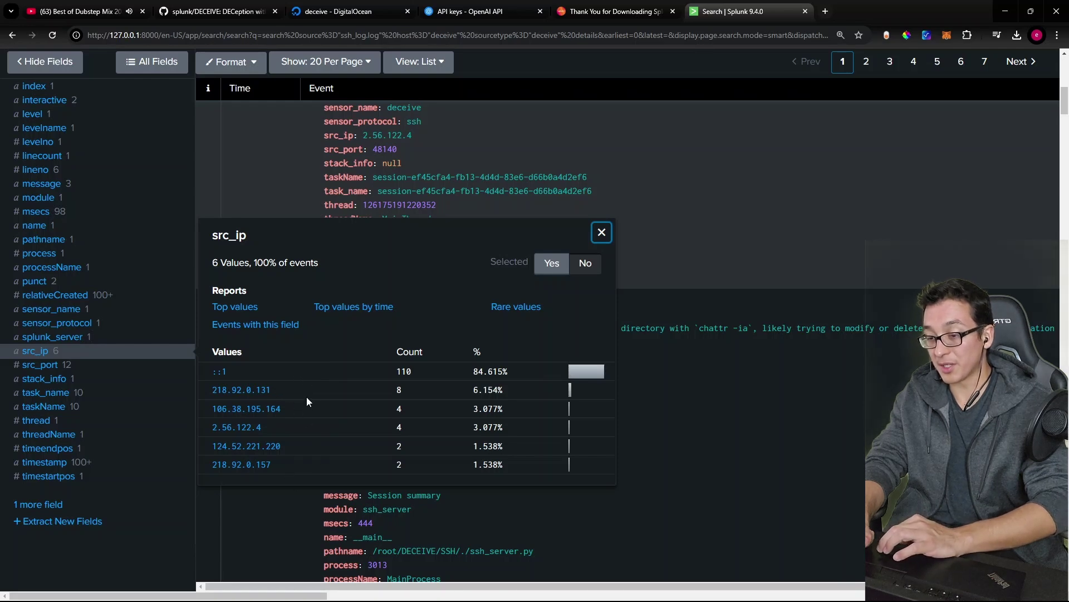
pyautogui.click(601, 232)
pyautogui.scroll(10, 318, 349)
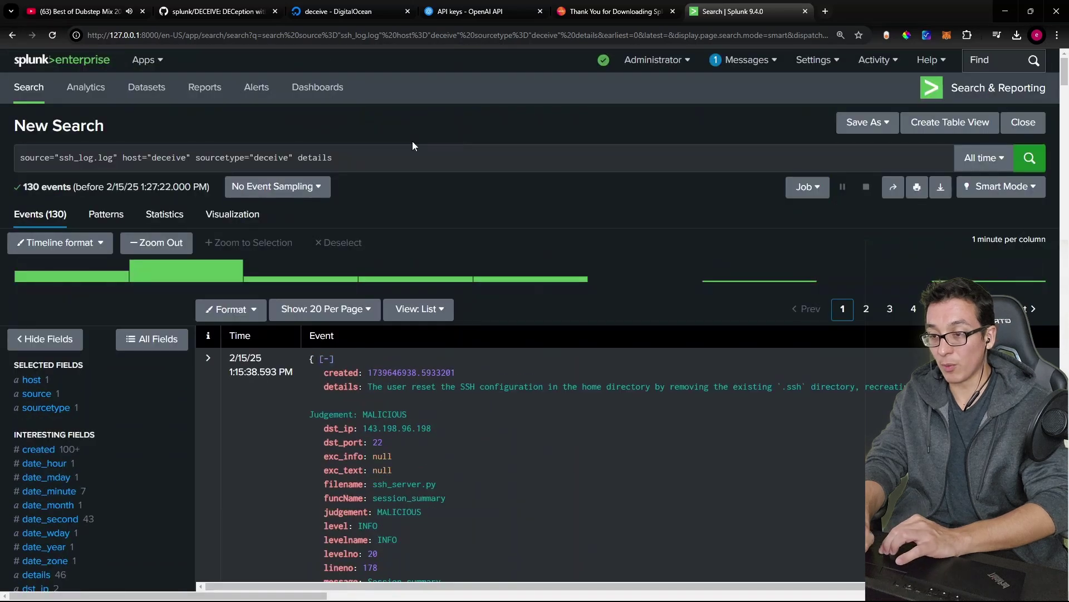
# Step: Replace 'details' with '| iplocation src_ip | geostats count' and run the search
pyautogui.click(406, 158)
pyautogui.press('BackSpace')
pyautogui.press('BackSpace')
pyautogui.press('BackSpace')
pyautogui.press('BackSpace')
pyautogui.press('BackSpace')
pyautogui.press('BackSpace')
pyautogui.press('BackSpace')
pyautogui.write('| iploc')
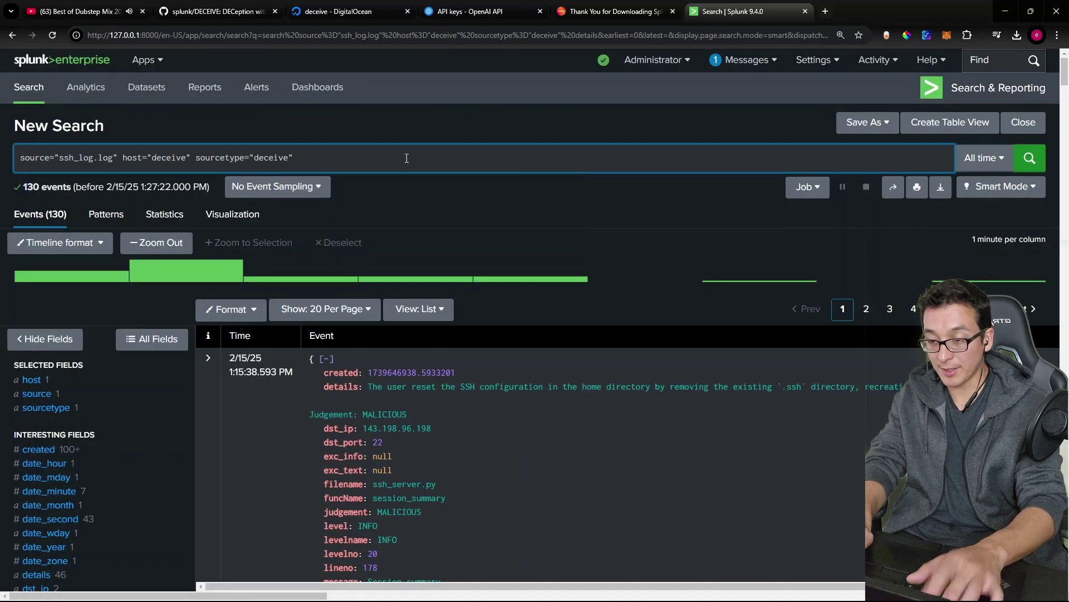
pyautogui.write('at')
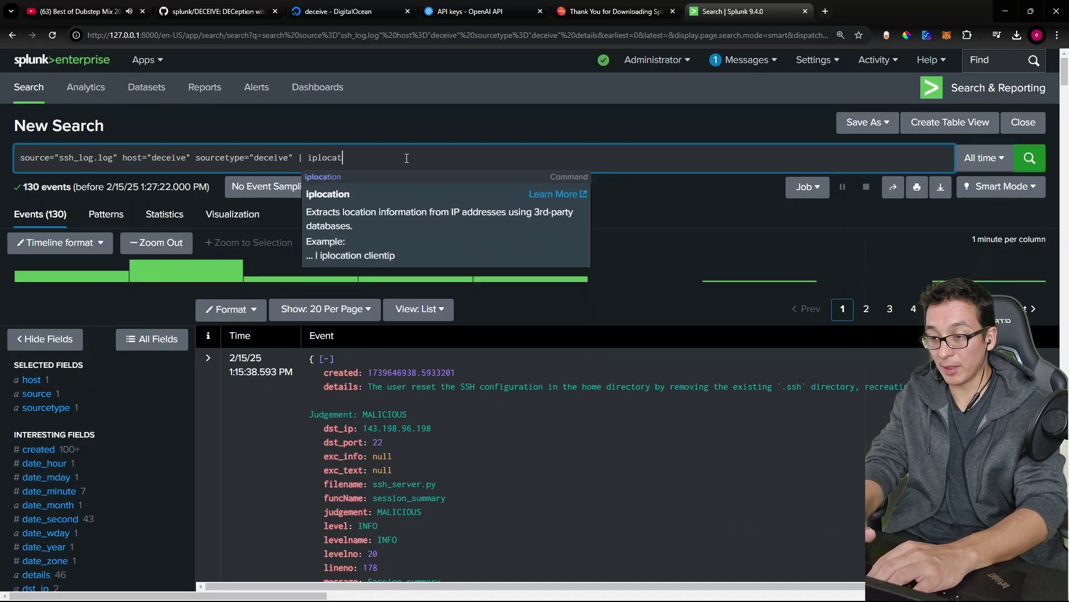
pyautogui.press('Tab')
pyautogui.write('sr')
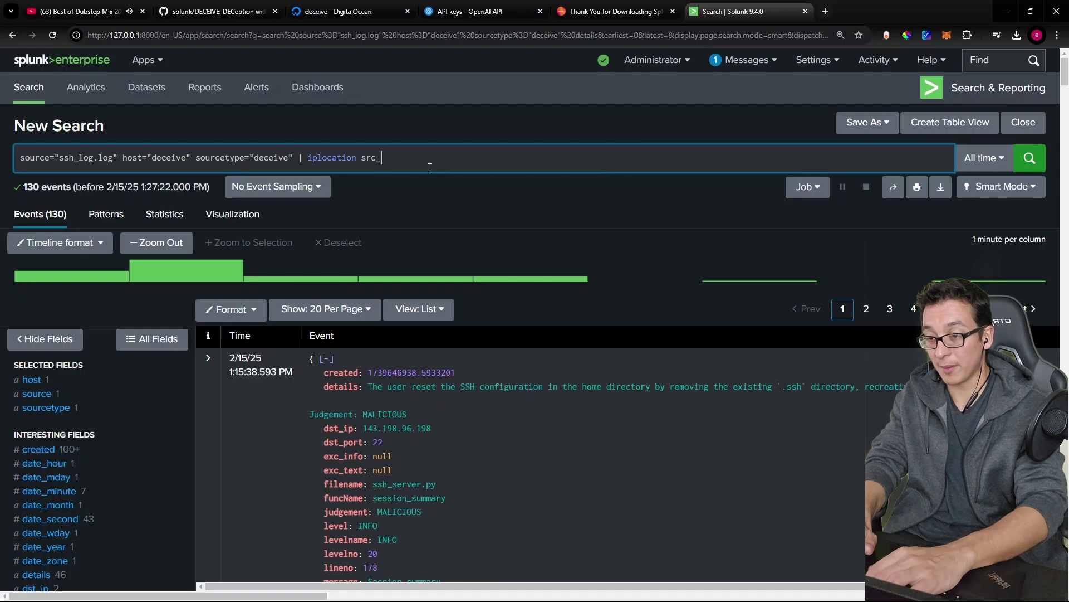
pyautogui.write('c_ip | geost')
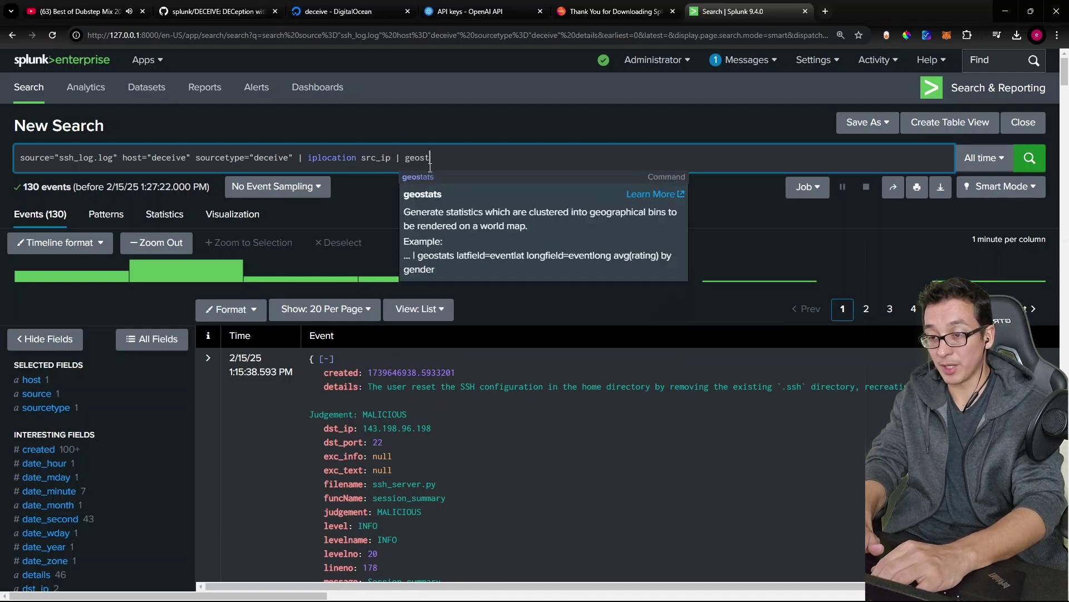
pyautogui.write('ats count')
pyautogui.press('Return')
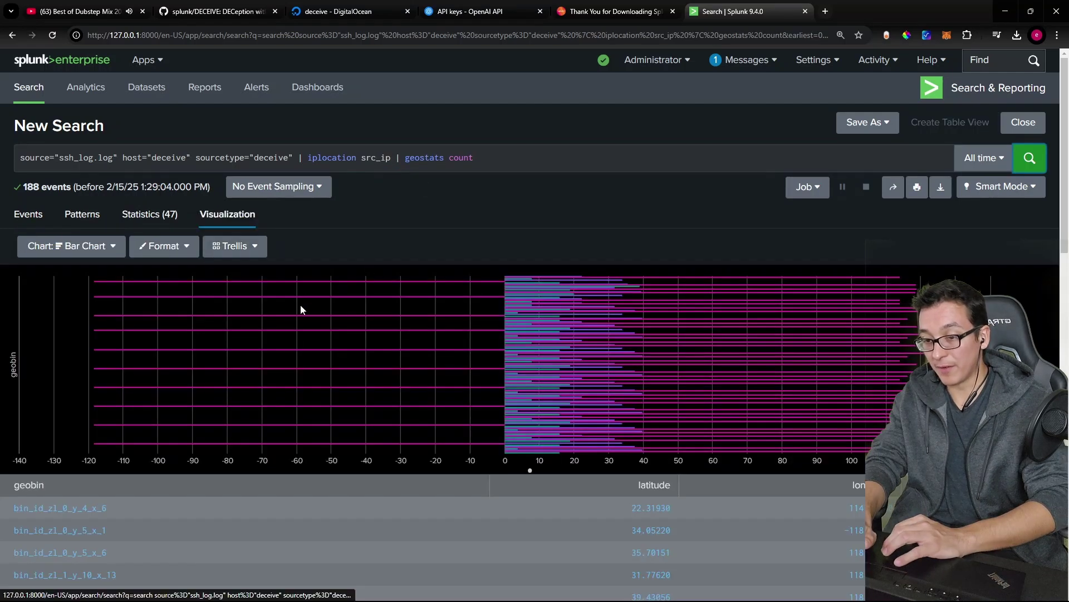
# Step: Display results as a Cluster Map zoomed on Beijing, Shanghai, Seoul and Hong Kong clusters
pyautogui.click(105, 249)
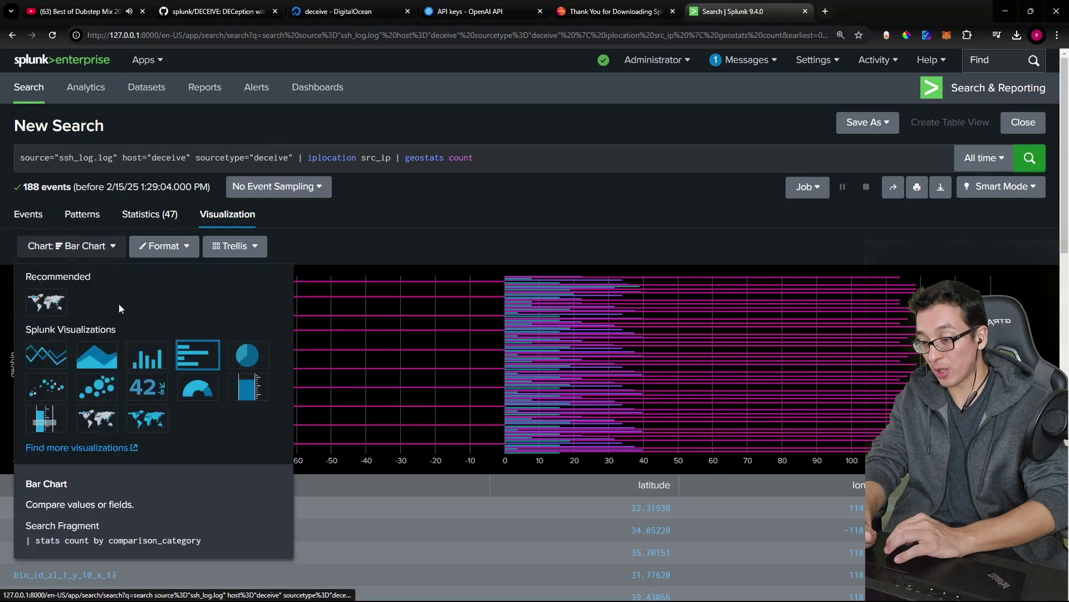
pyautogui.click(96, 419)
pyautogui.doubleClick(722, 366)
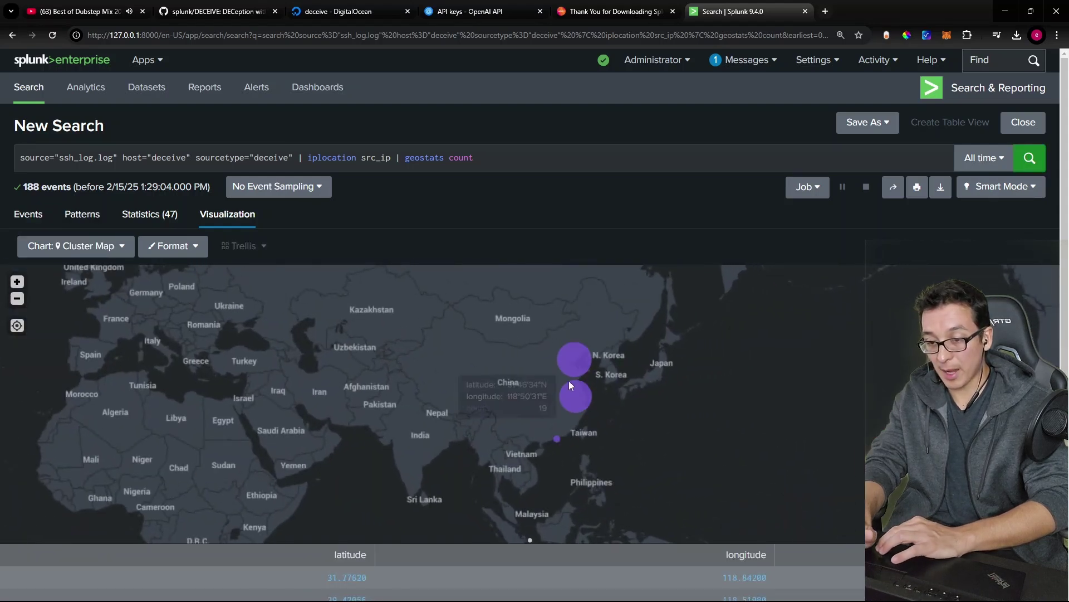
pyautogui.doubleClick(545, 380)
pyautogui.moveTo(496, 416); pyautogui.dragTo(501, 377)
pyautogui.scroll(-1, 479, 362)
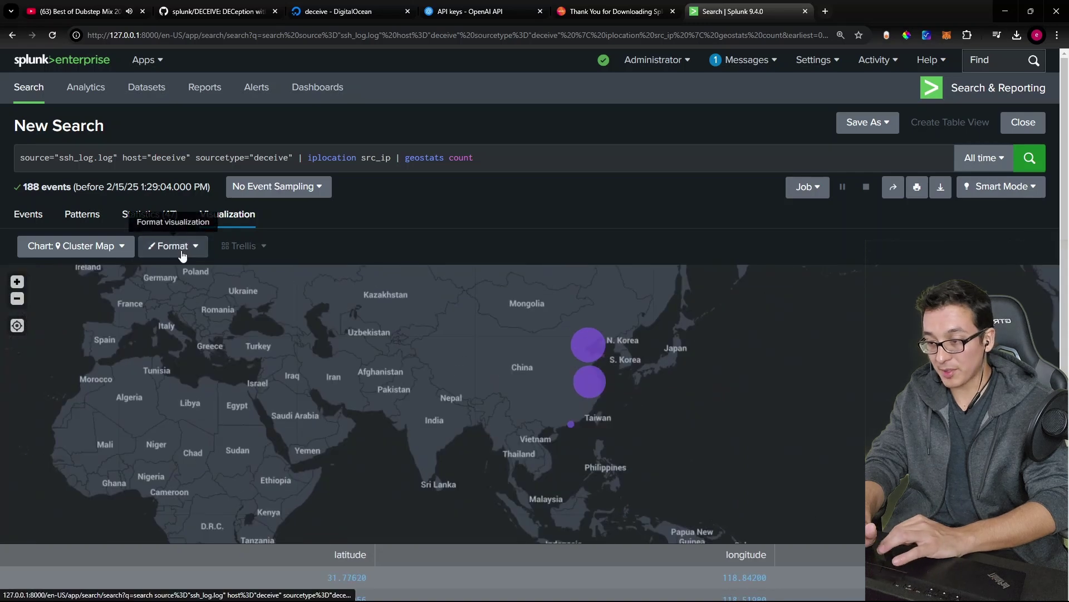
pyautogui.click(17, 281)
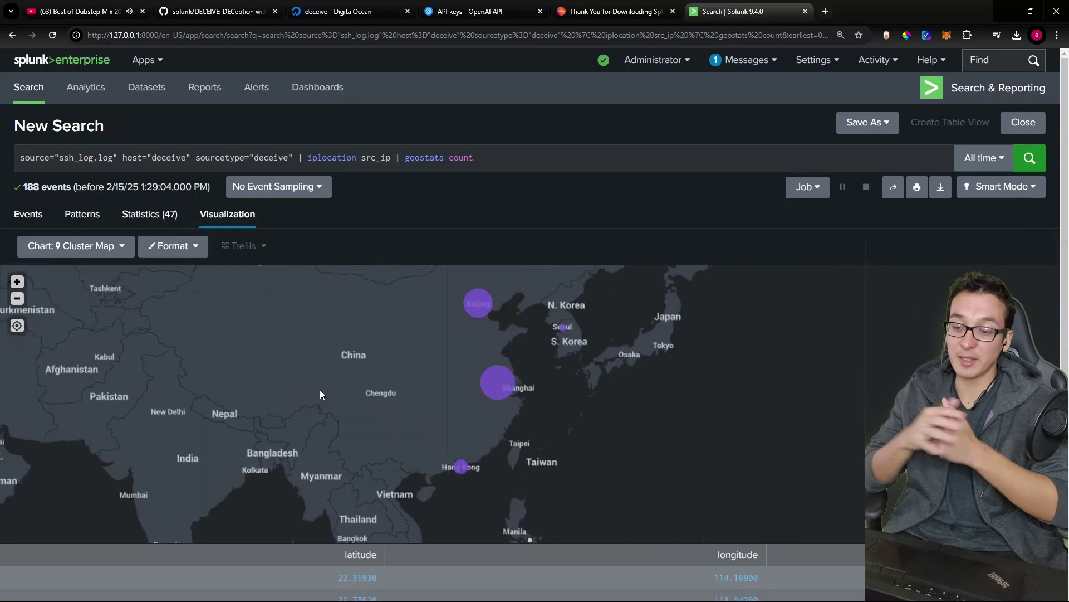